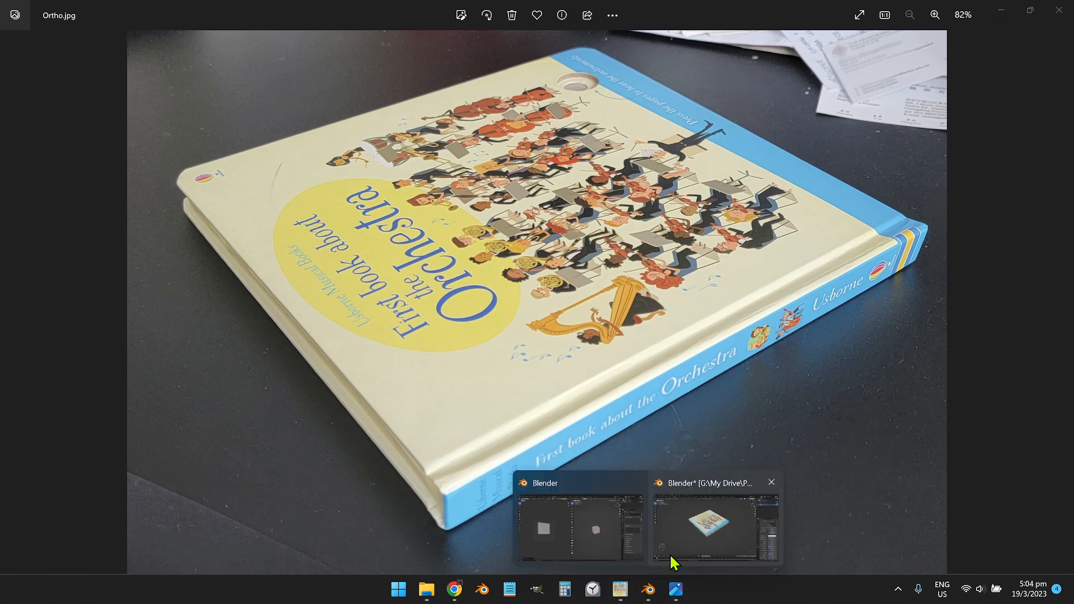
Switch to Blender, inspect the textured book model and show its texture layout in the UV Editing workspace
click(677, 554)
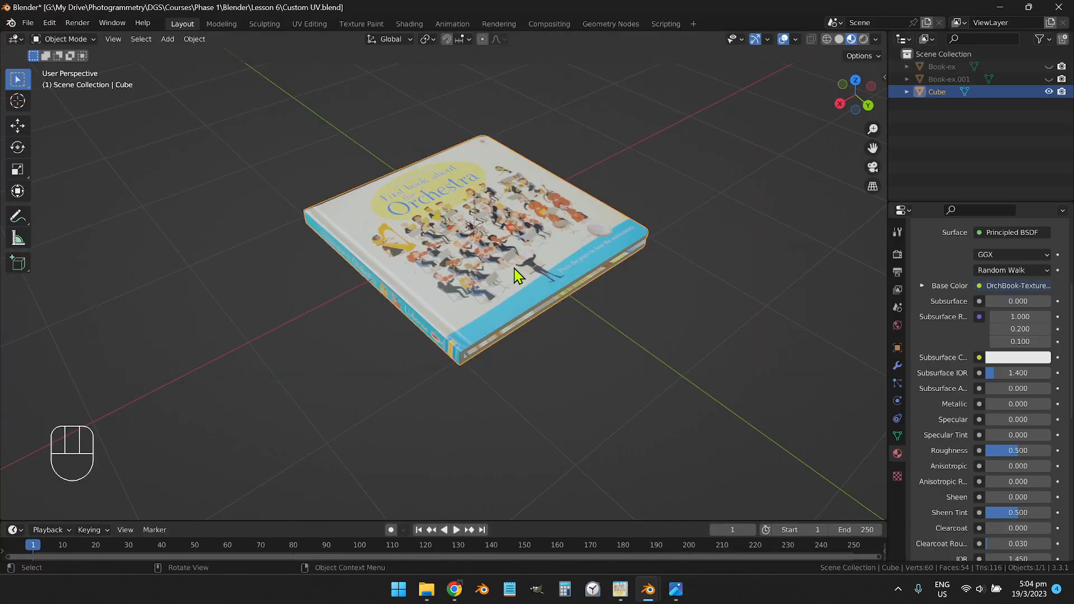
mouse_move(504, 286)
mouse_down()
mouse_move(541, 266)
mouse_move(491, 284)
mouse_up()
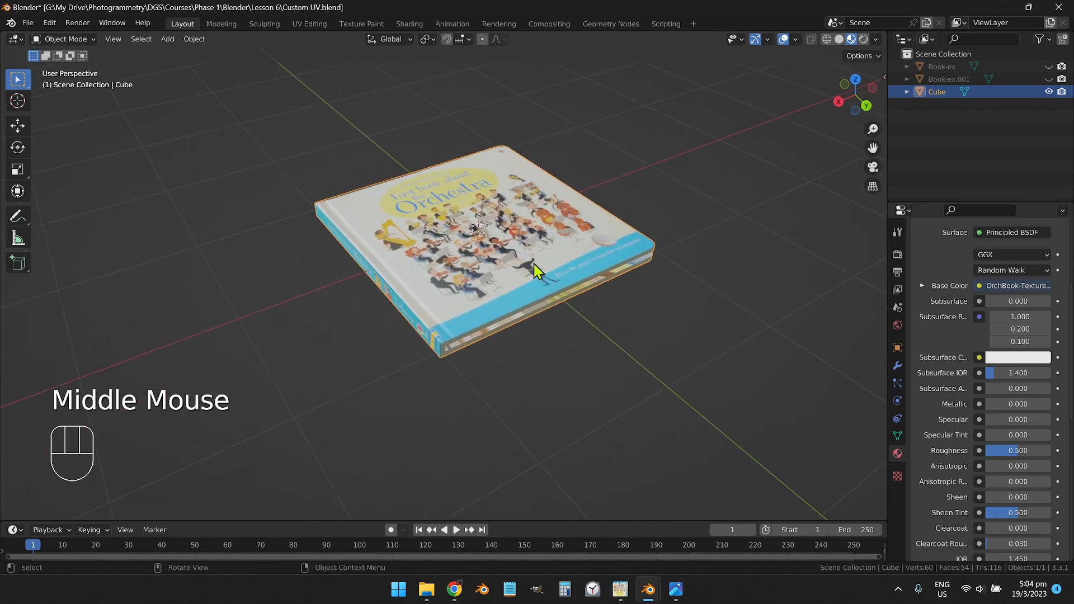
click(320, 28)
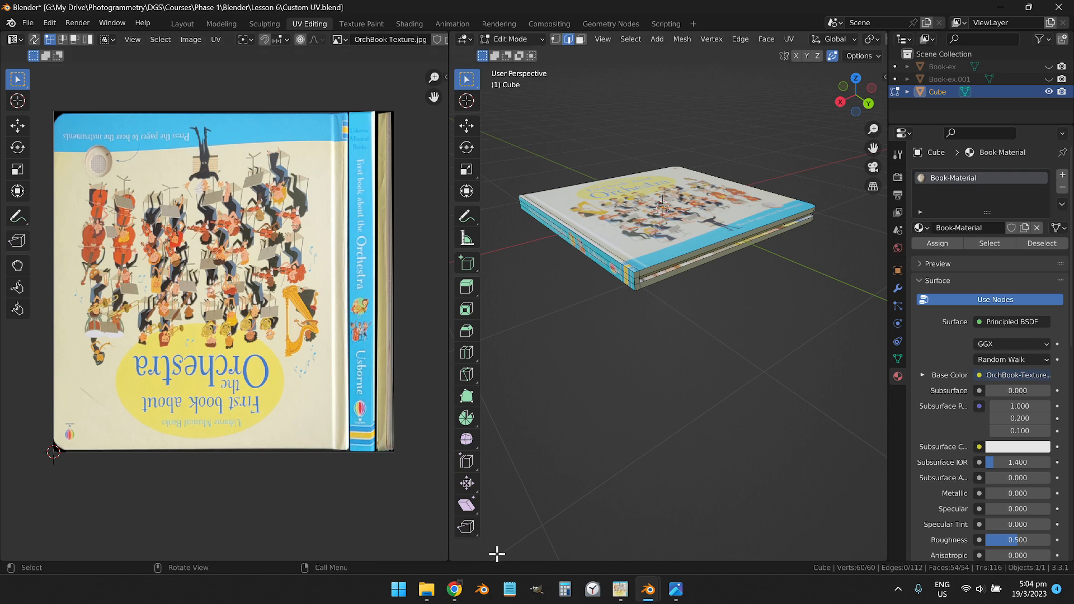
Switch to Photos and browse the book's reference pictures through to OrchBook-Texture.jpg
click(676, 589)
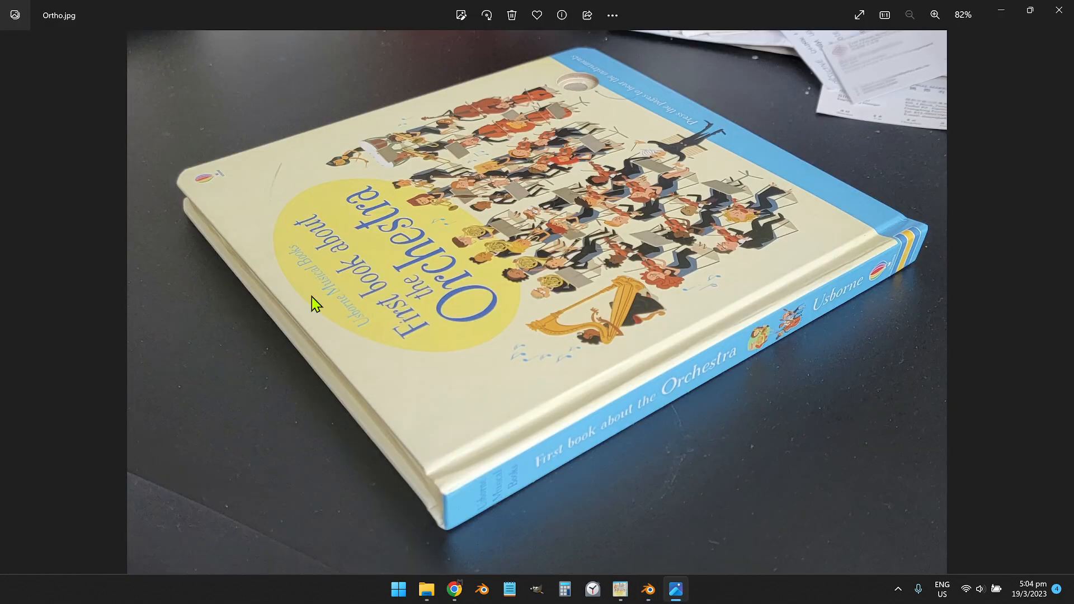
key(Right)
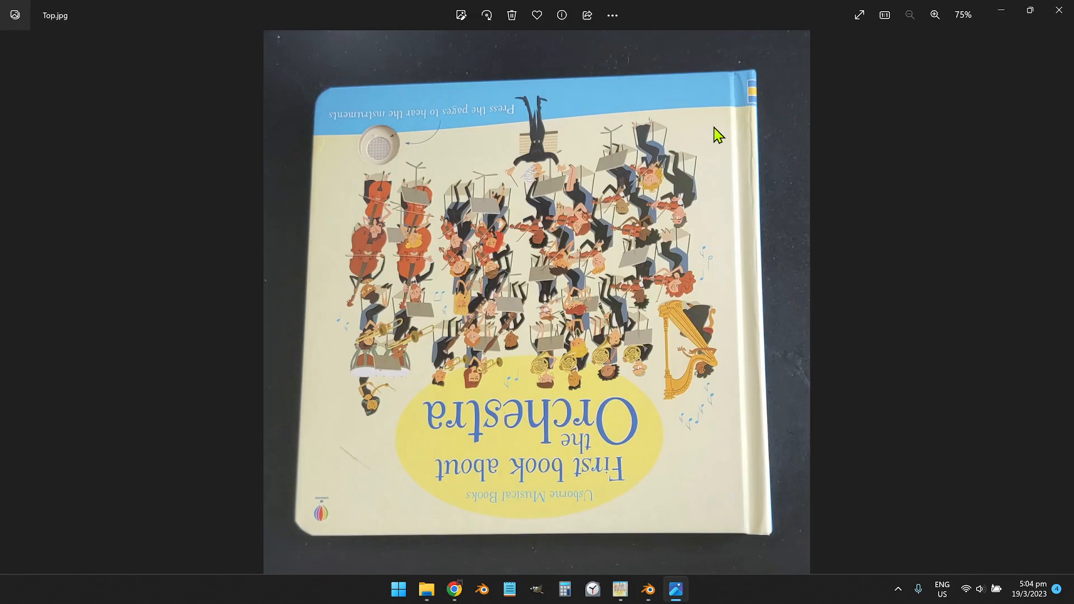
key(Left)
key(Left)
key(Left)
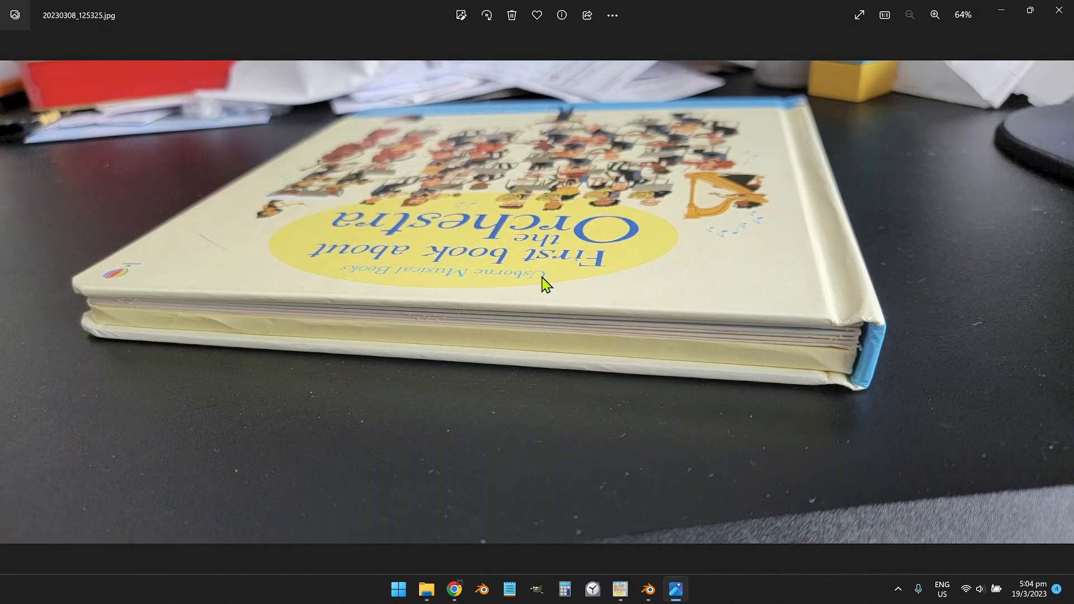
key(Left)
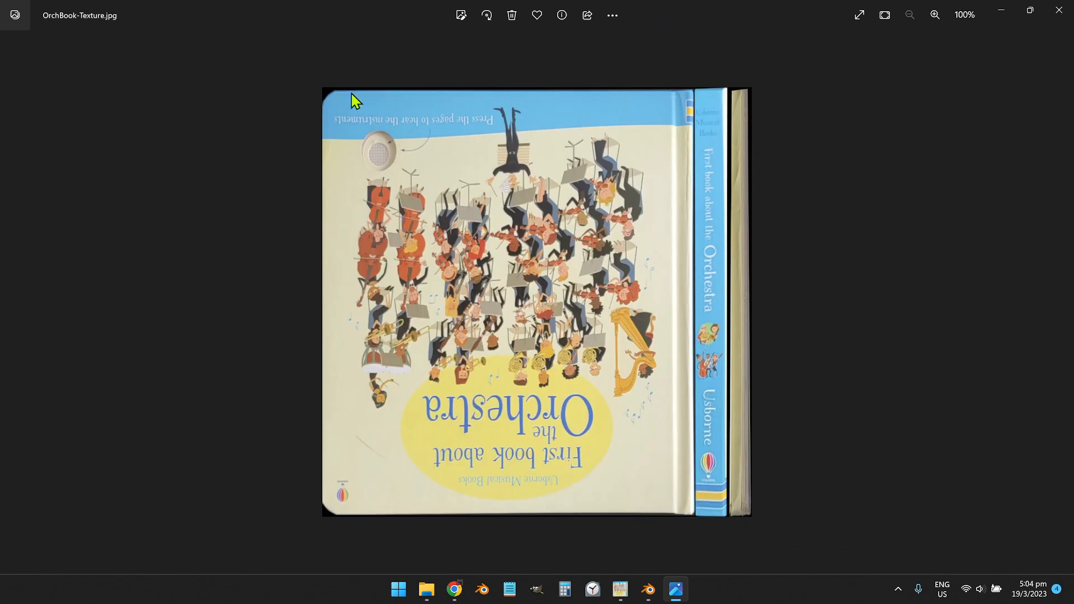
Switch to Blender, view the textured book in the Layout workspace, and return to the texture picture in Photos
click(649, 588)
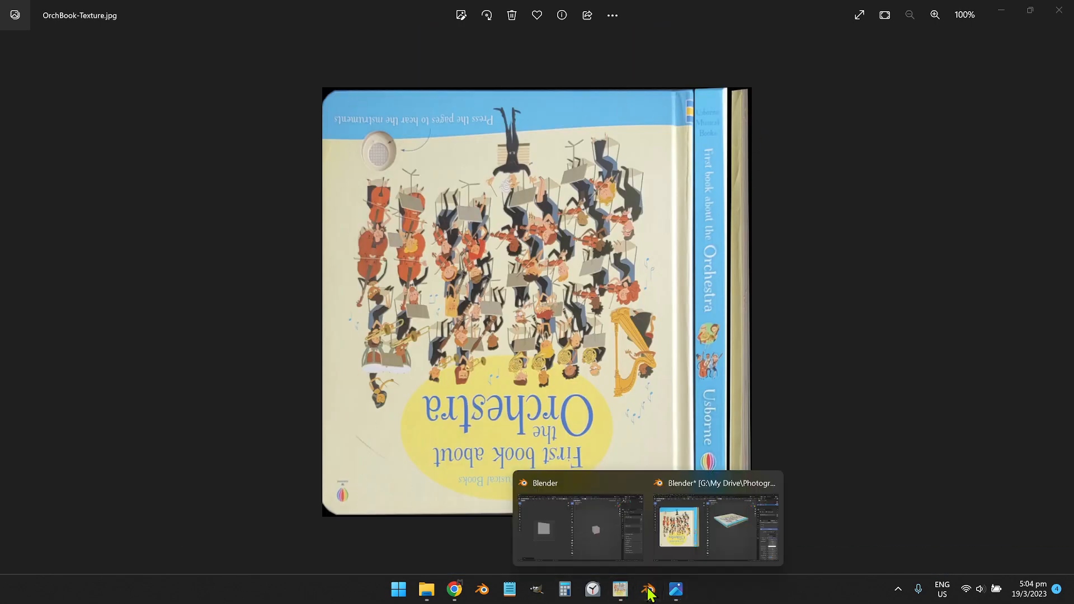
click(668, 542)
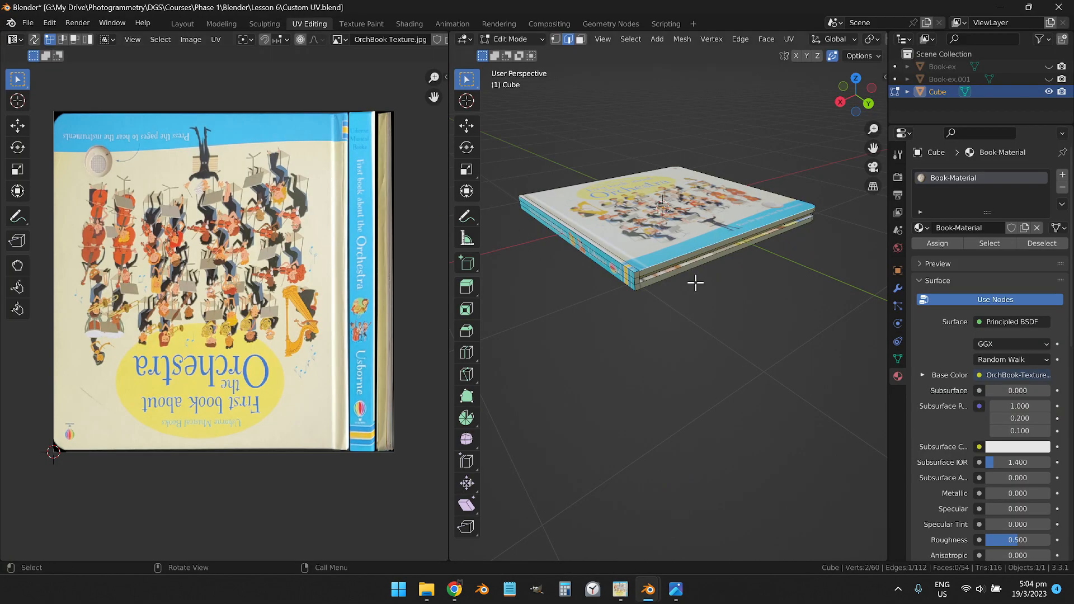
double_click(182, 23)
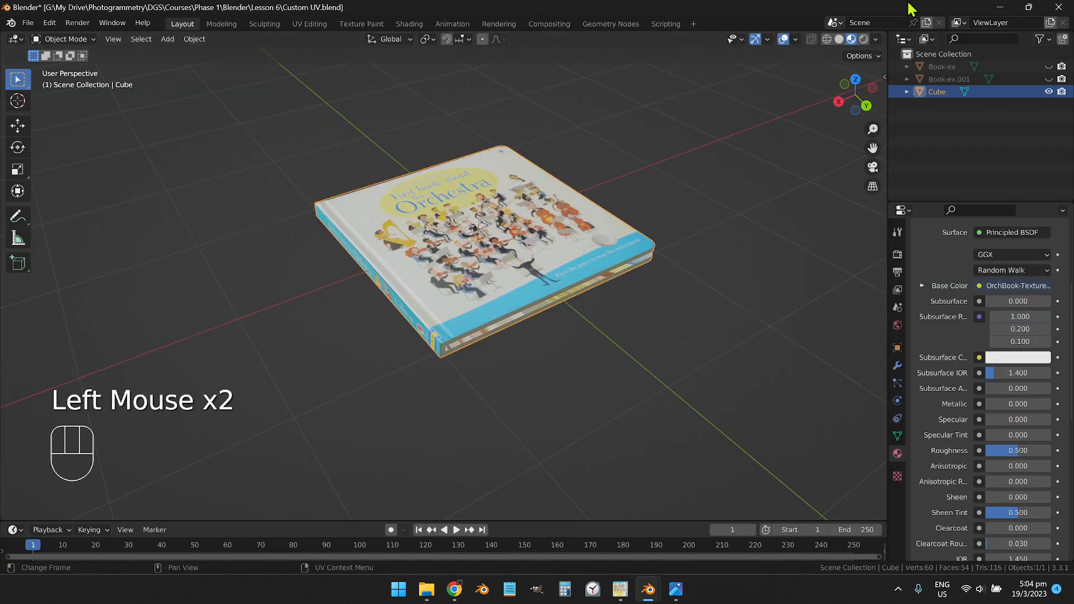
click(1002, 8)
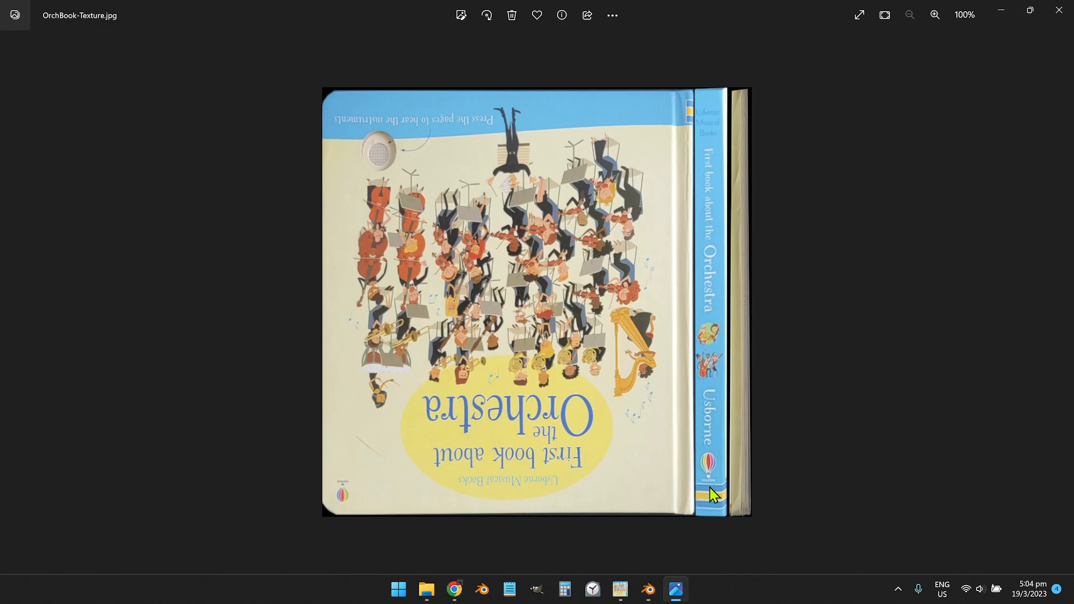
Review the source photos Ortho.jpg, Top.jpg and 20230308_125325.jpg, and return to OrchBook-Texture.jpg
key(Right)
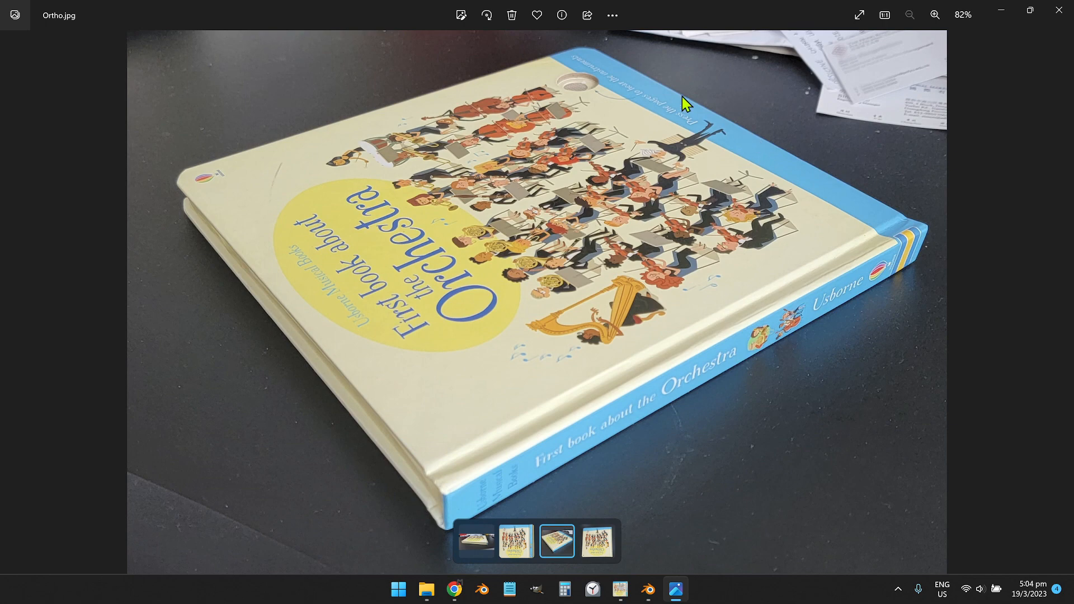
key(Right)
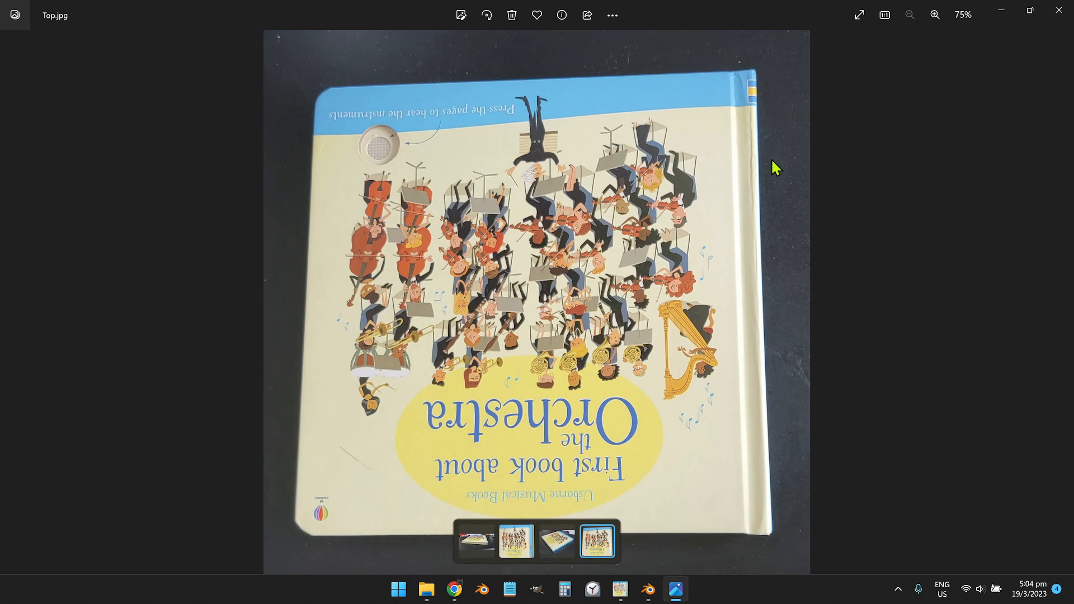
key(Left)
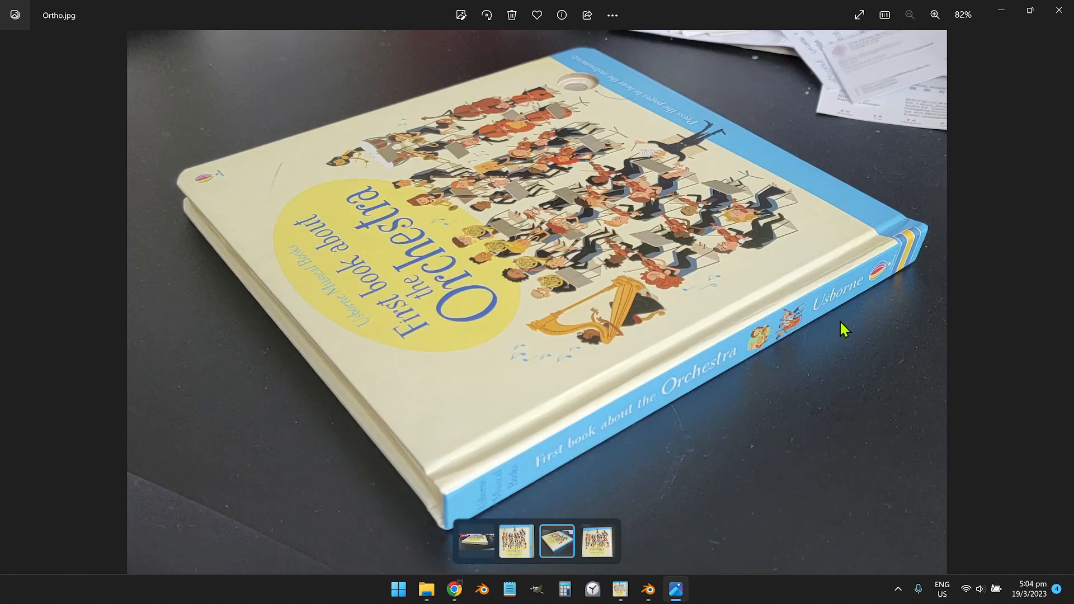
click(478, 543)
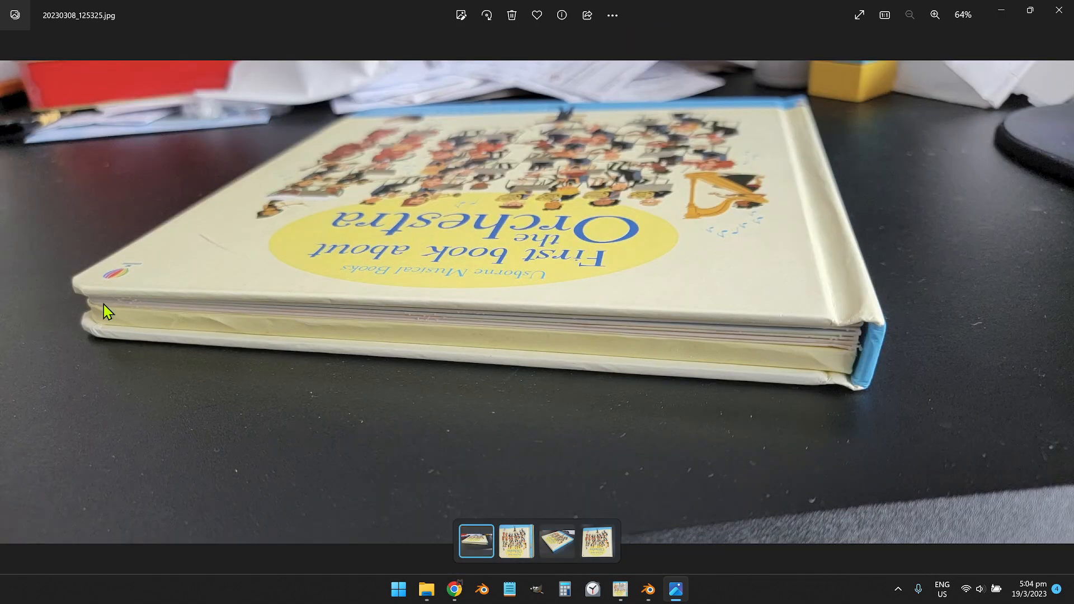
click(513, 543)
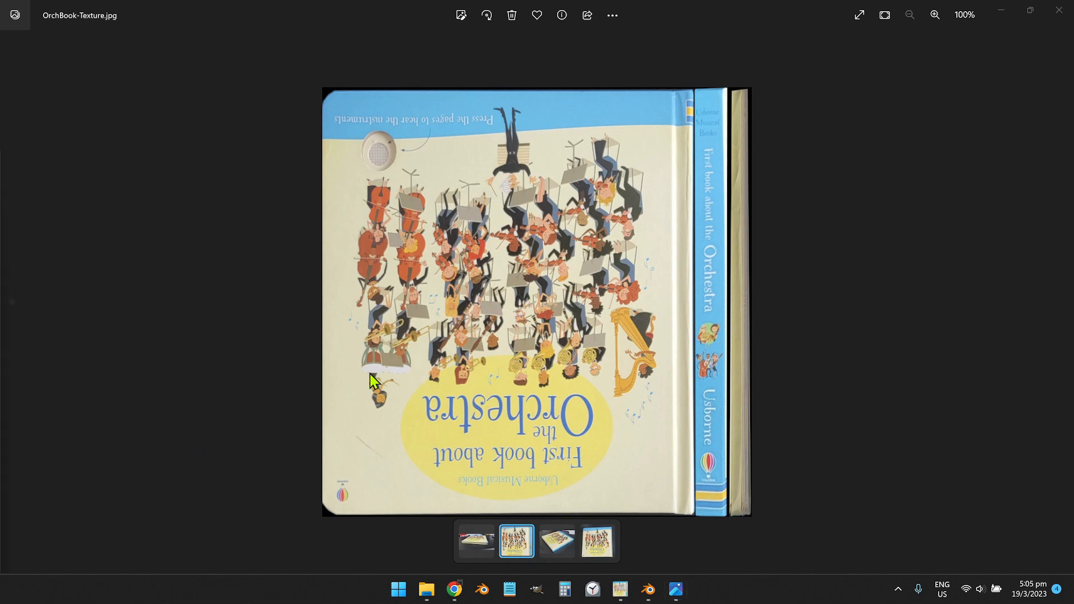
View the GIMP website in Chrome and switch to the OrchBook-Texture image in GIMP
mouse_move(454, 589)
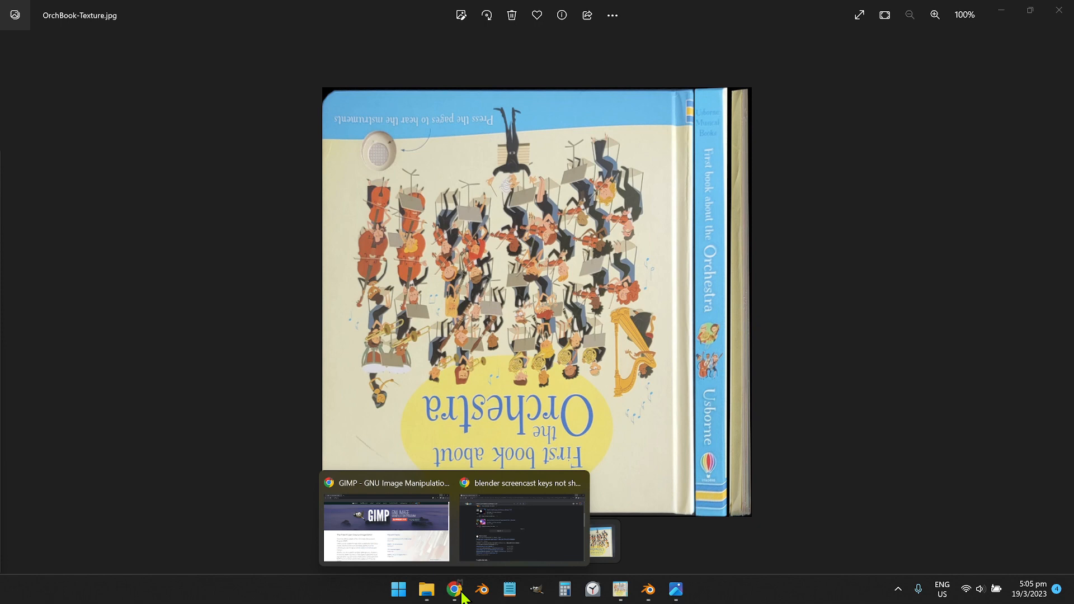
click(409, 535)
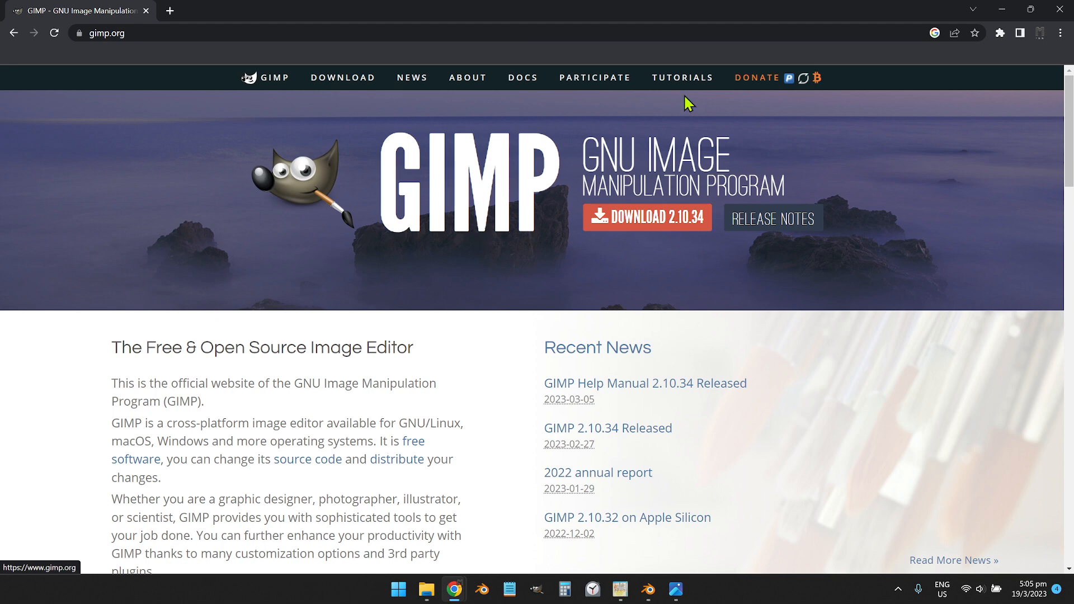
click(1001, 9)
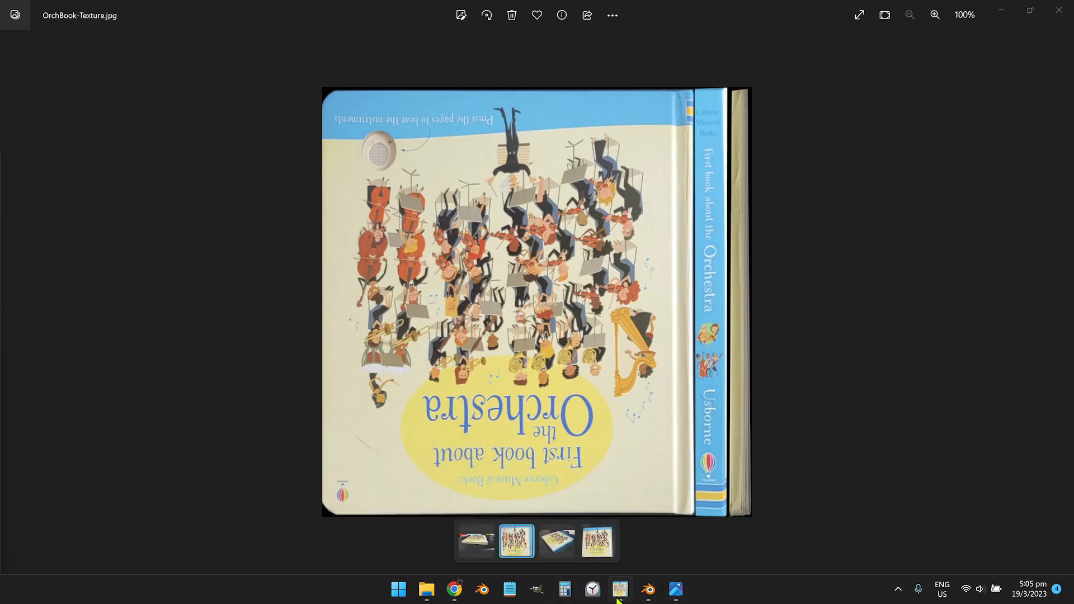
click(620, 589)
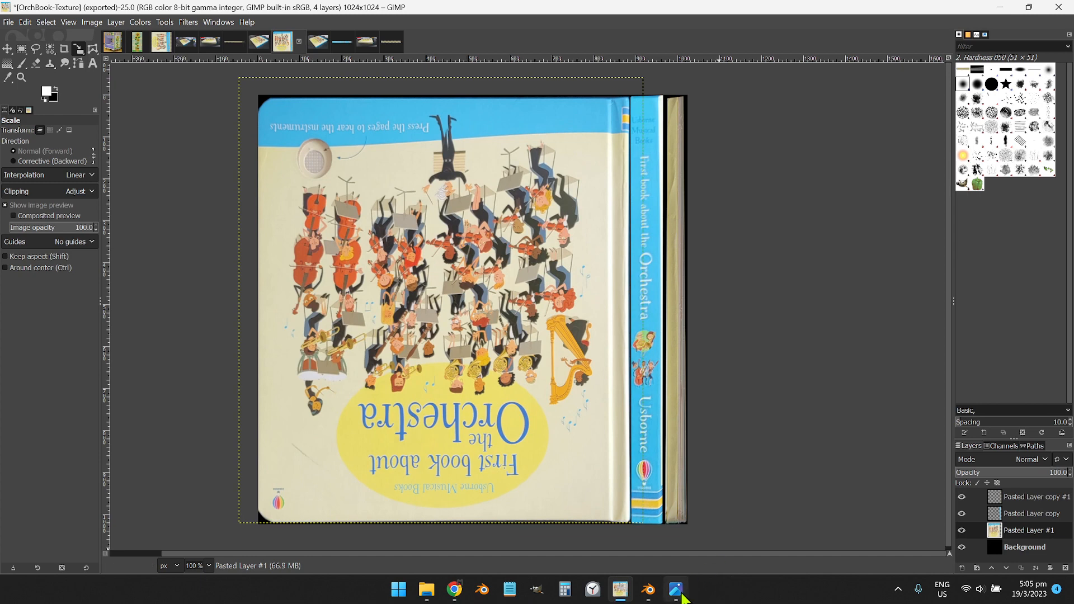
Check which programs can open 20230308_125325.jpg in the Orch-Book folder
mouse_move(435, 591)
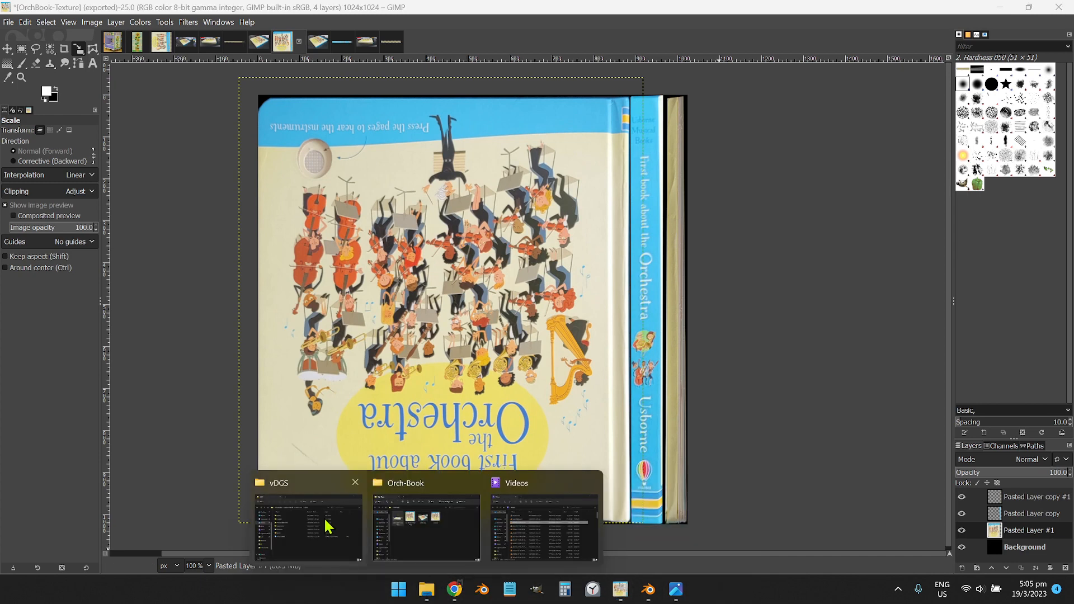
click(427, 526)
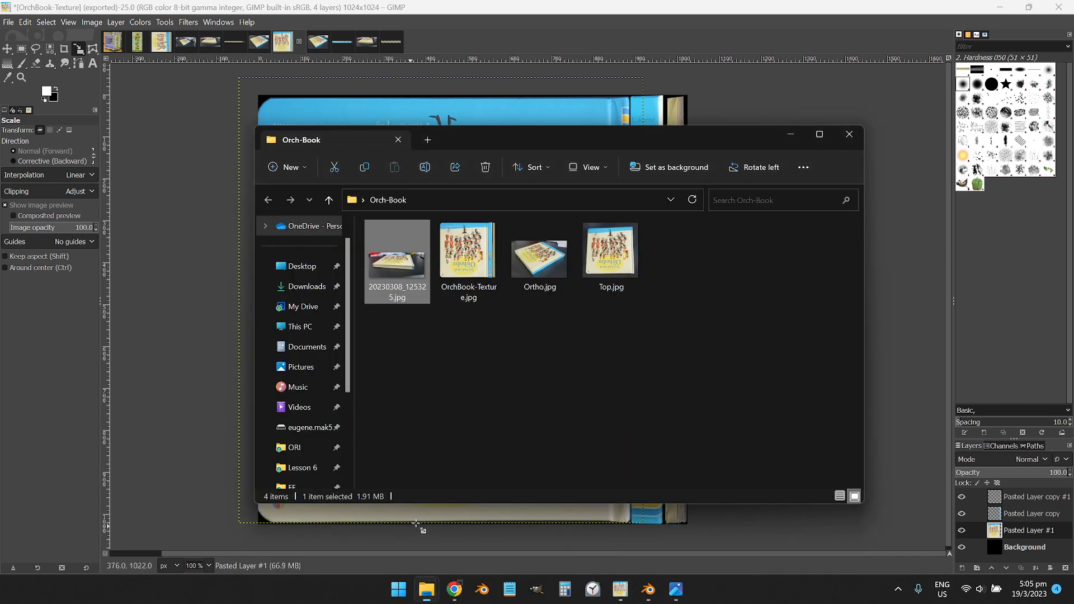
right_click(410, 264)
mouse_move(482, 277)
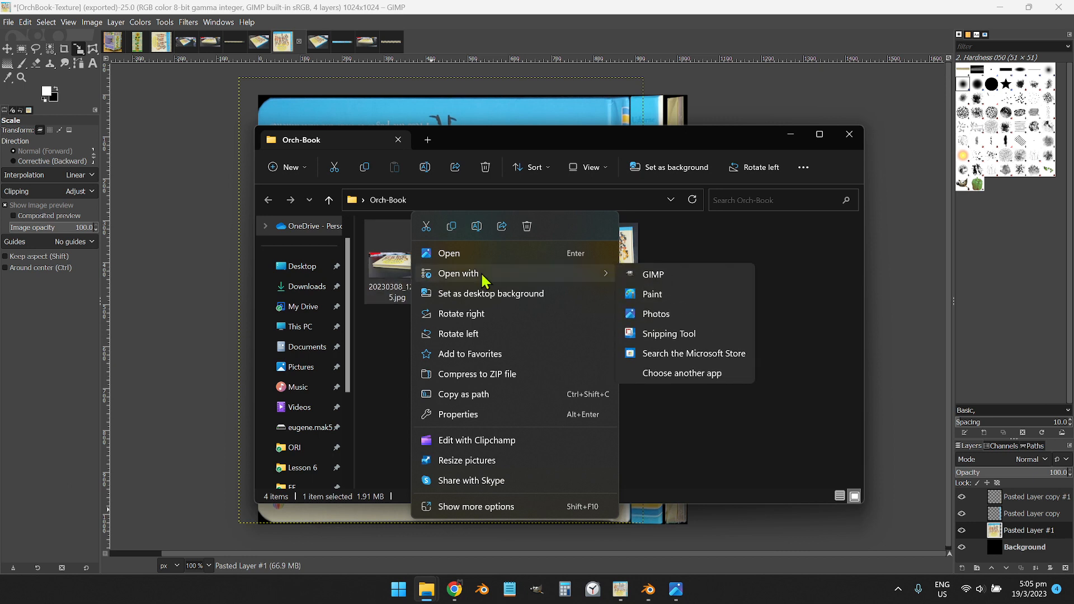
click(730, 242)
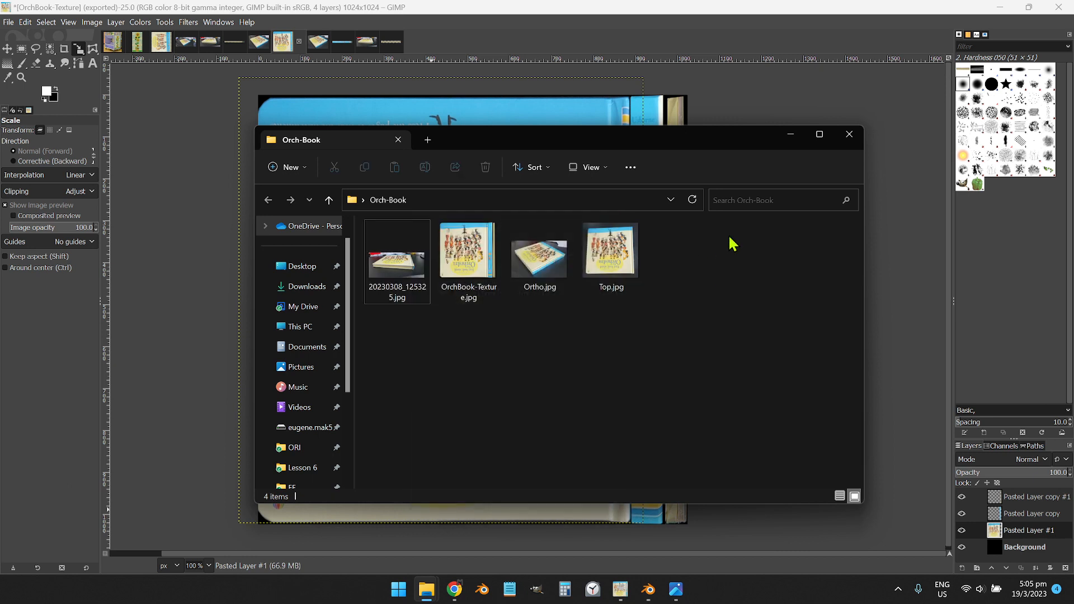
Switch to Photos, find the Top.jpg photo of the book cover and copy it to the clipboard
mouse_move(676, 589)
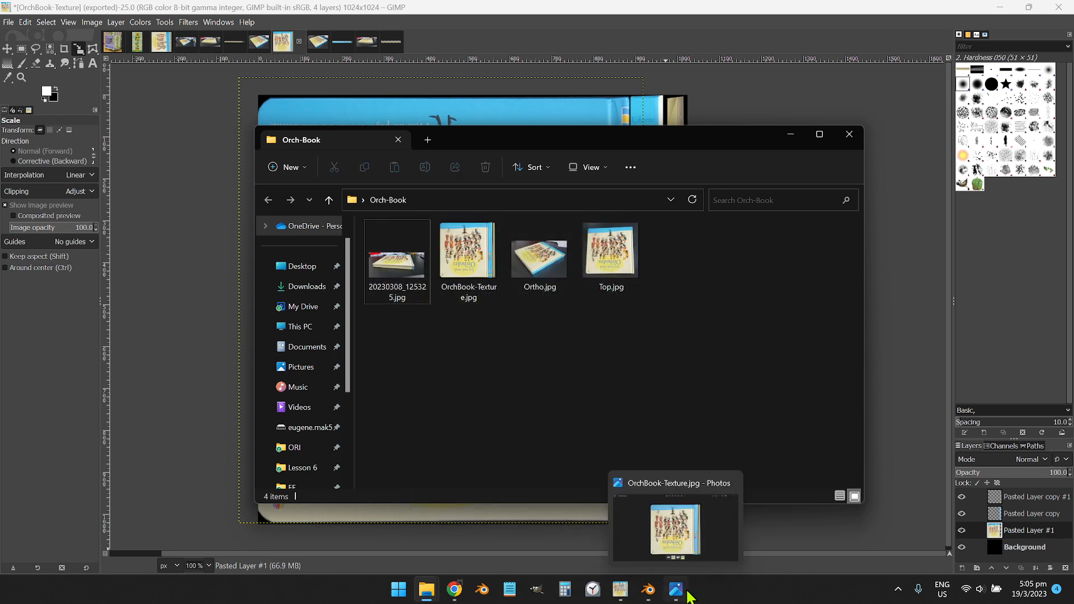
click(676, 541)
key(Left)
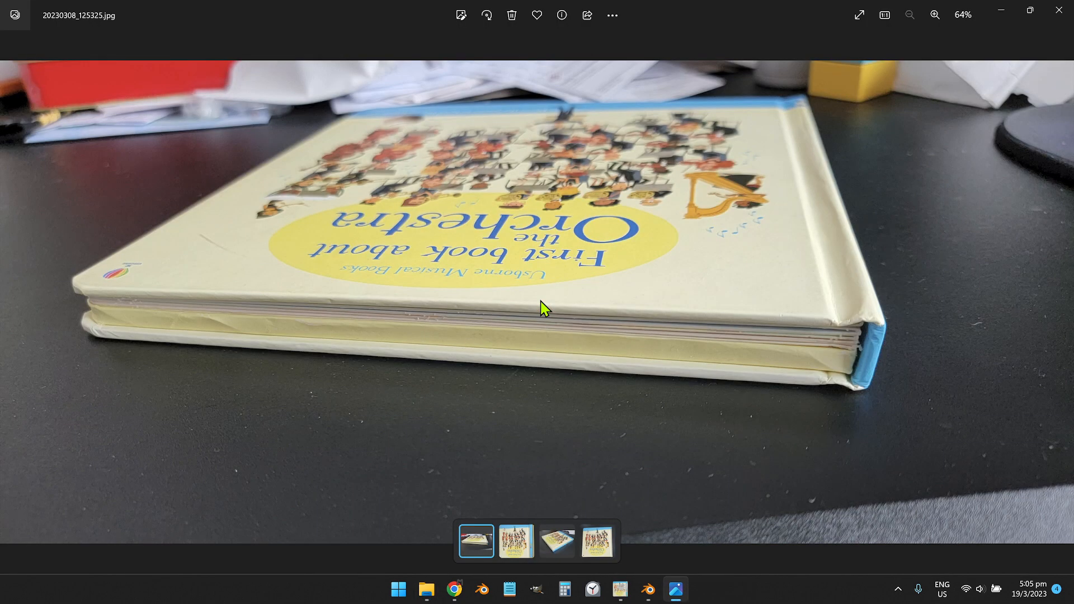
key(Right)
key(Right)
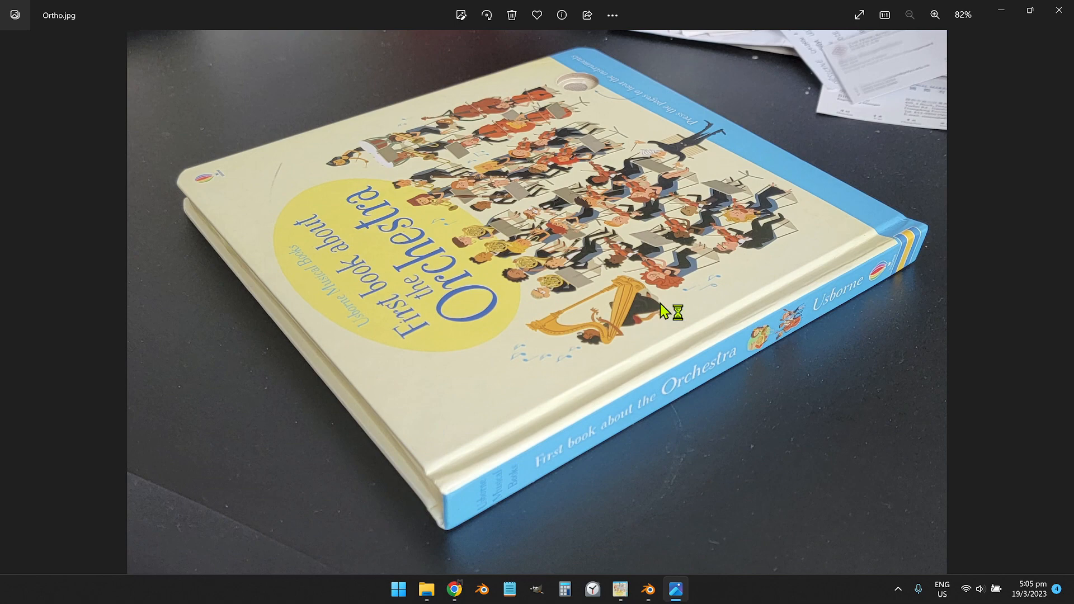
key(Right)
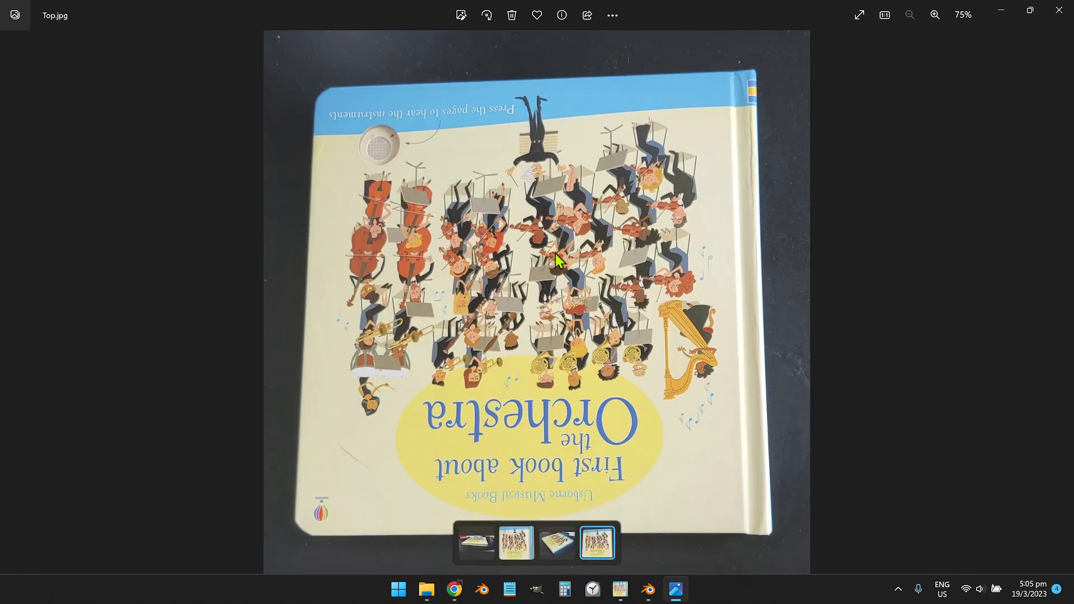
right_click(557, 256)
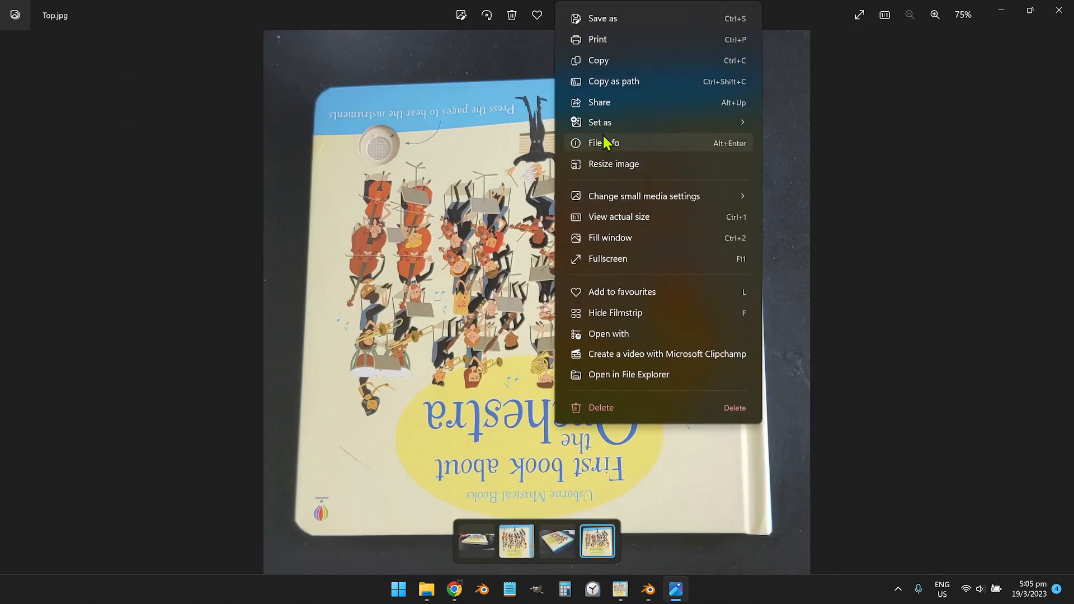
click(612, 73)
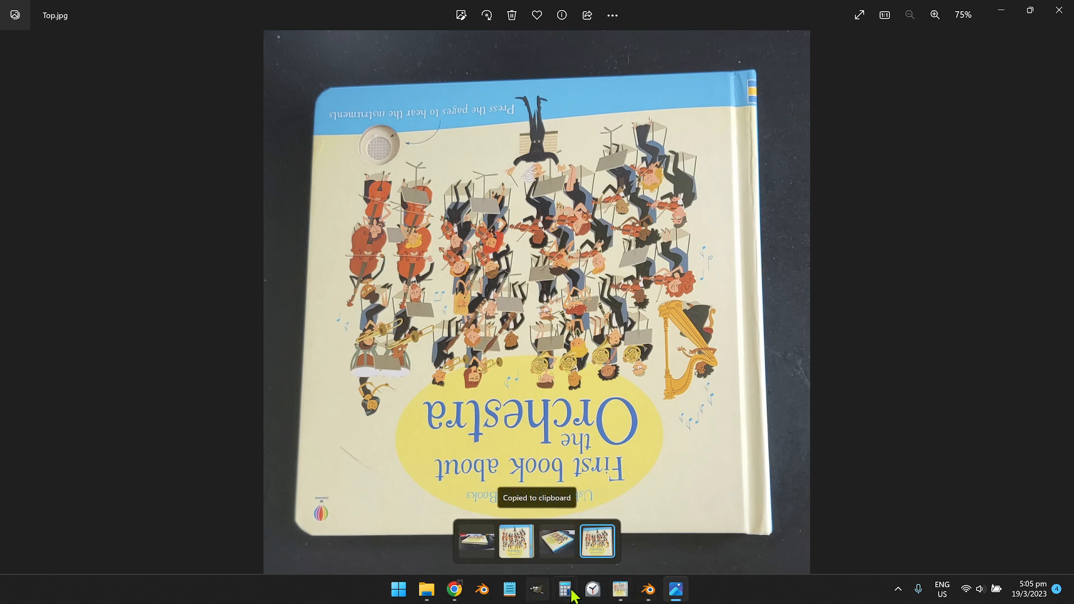
Switch to GIMP and create a new blank image of 1024 × 1024 px
click(620, 589)
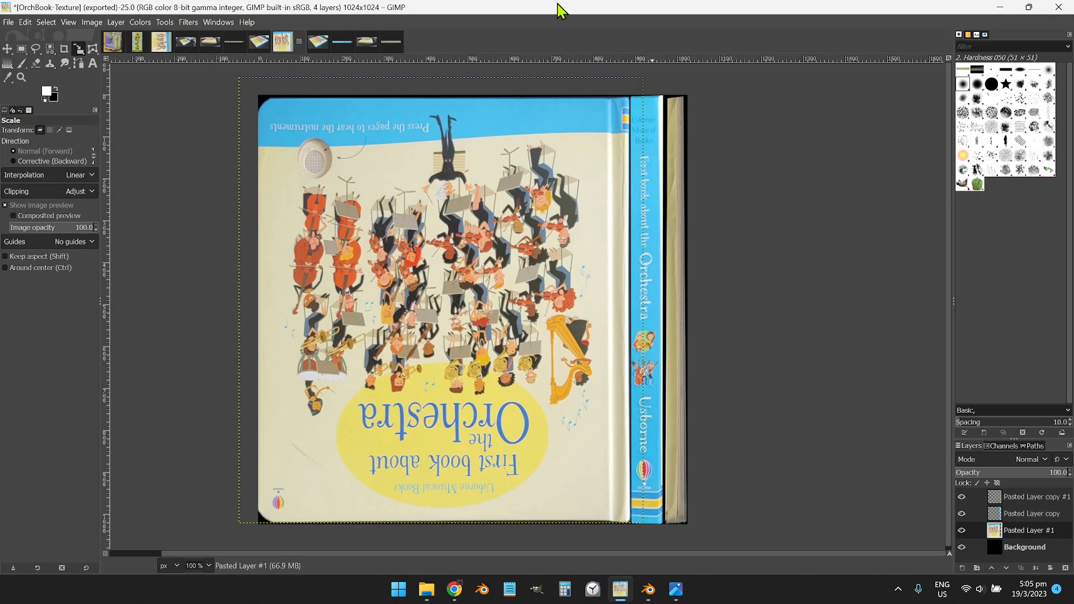
click(7, 23)
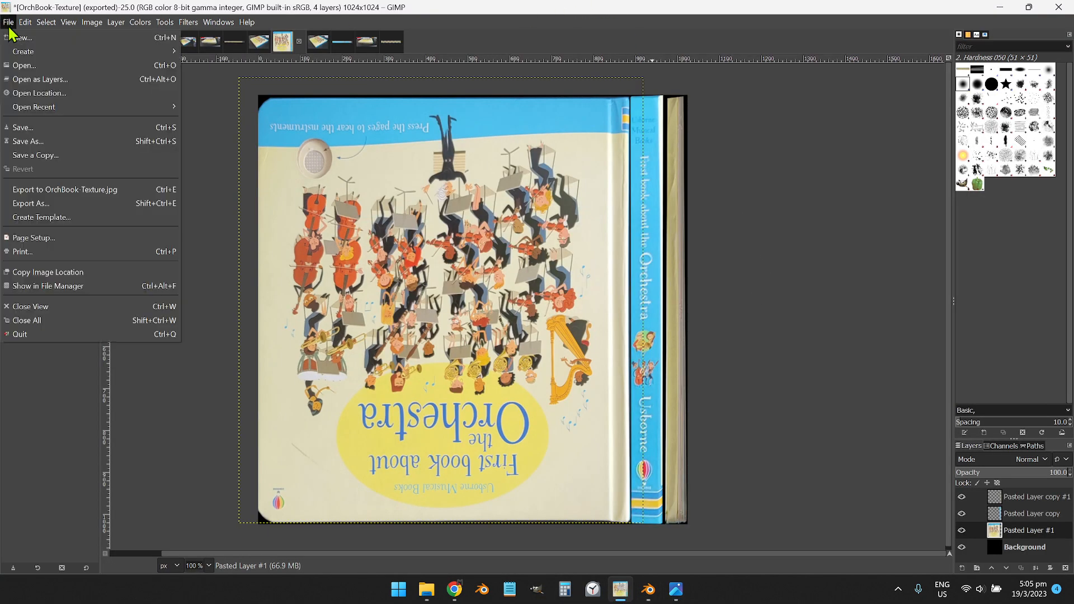
click(22, 34)
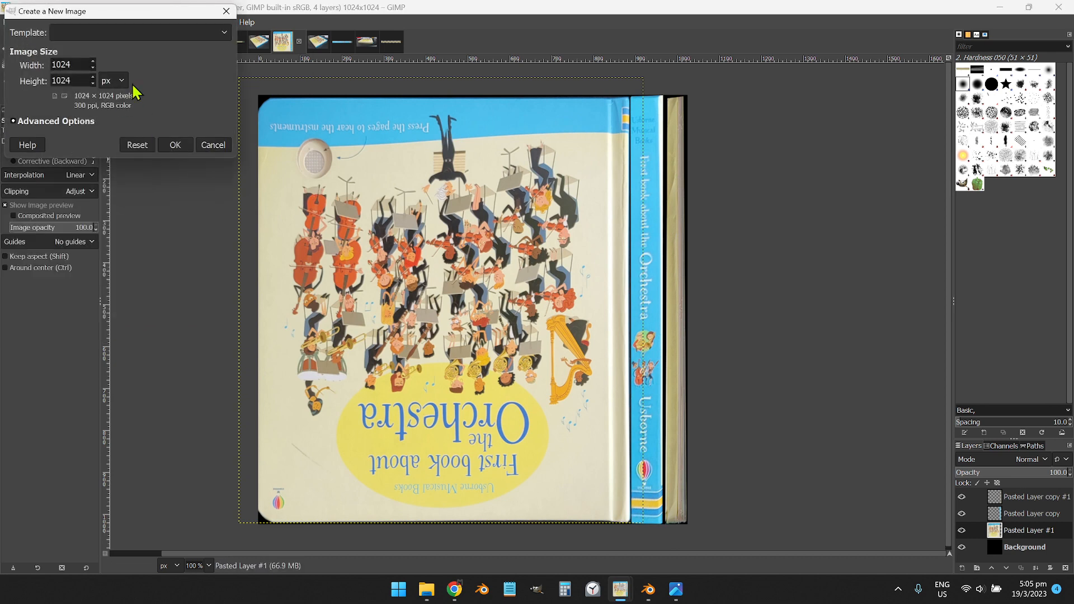
drag(124, 13, 447, 223)
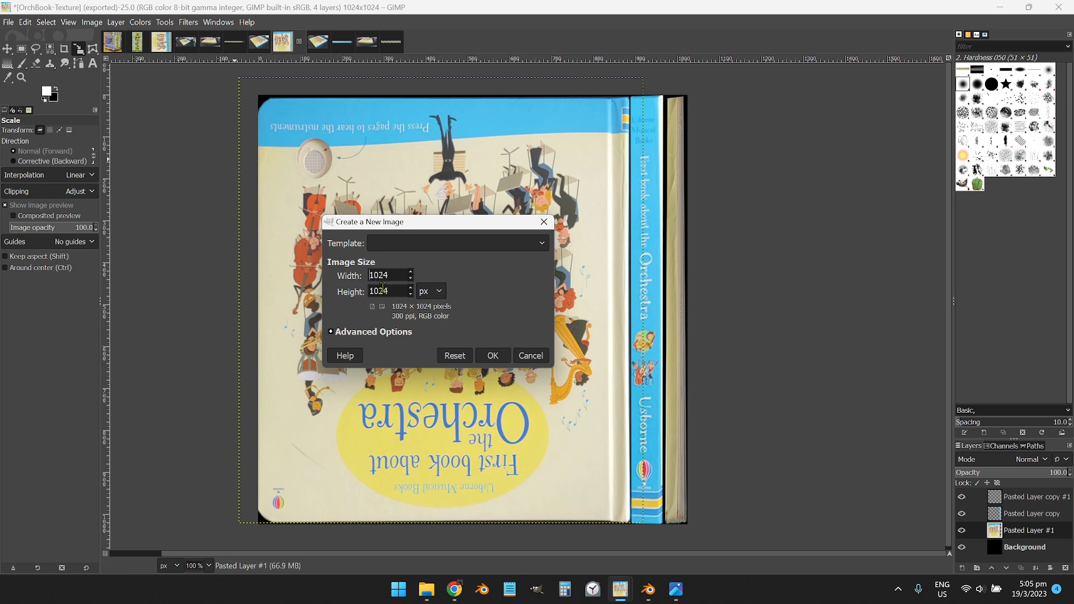
drag(396, 278, 343, 273)
text(2)
drag(395, 277, 338, 273)
text(25)
click(489, 357)
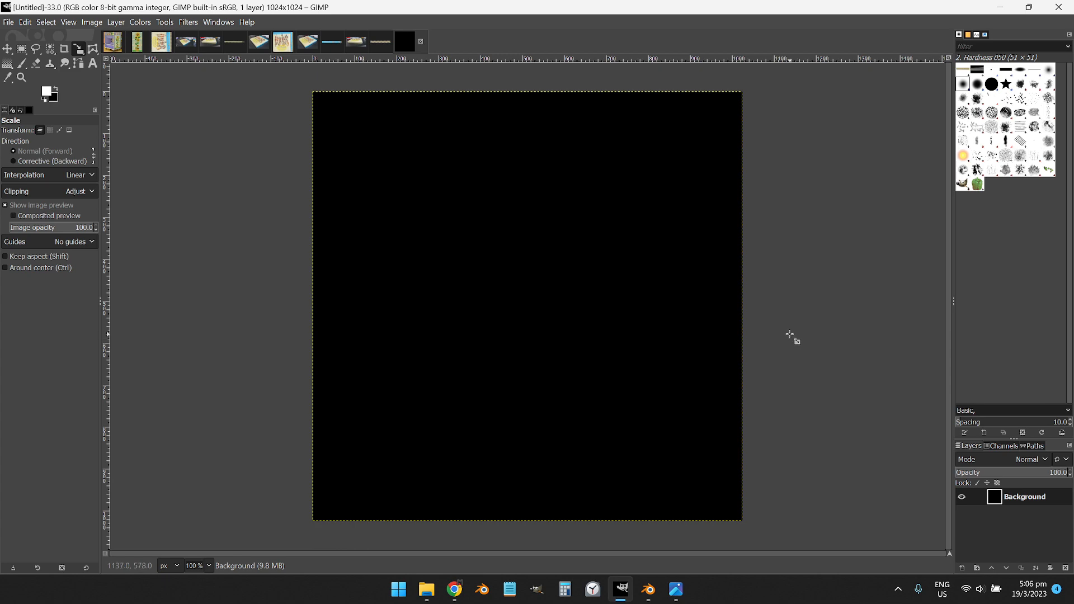
Paste the copied book cover photo into the blank image and turn the floating selection into a new layer
key(ctrl+v)
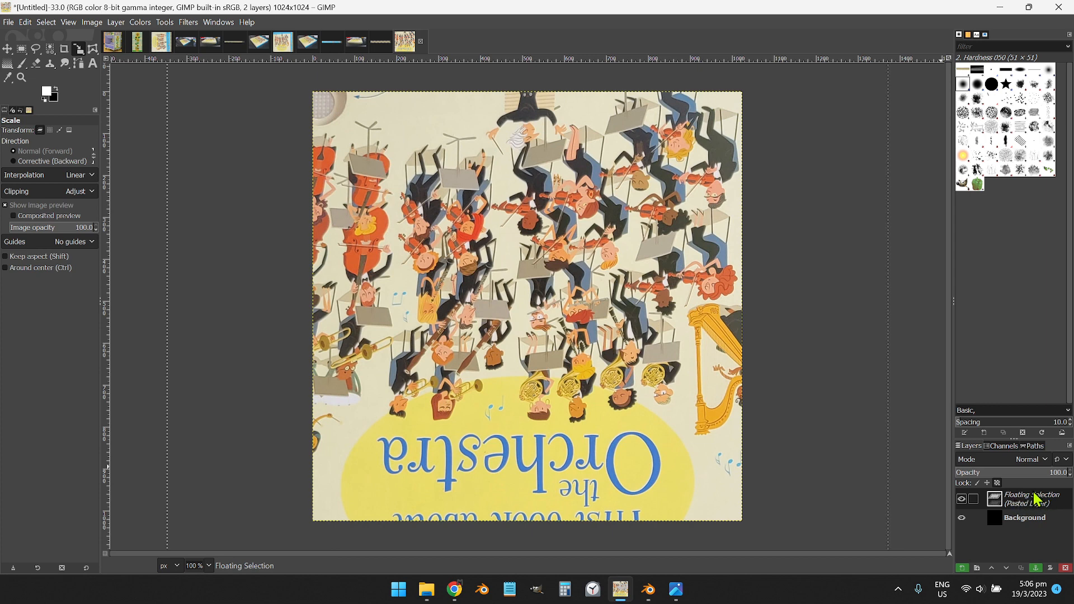
click(962, 570)
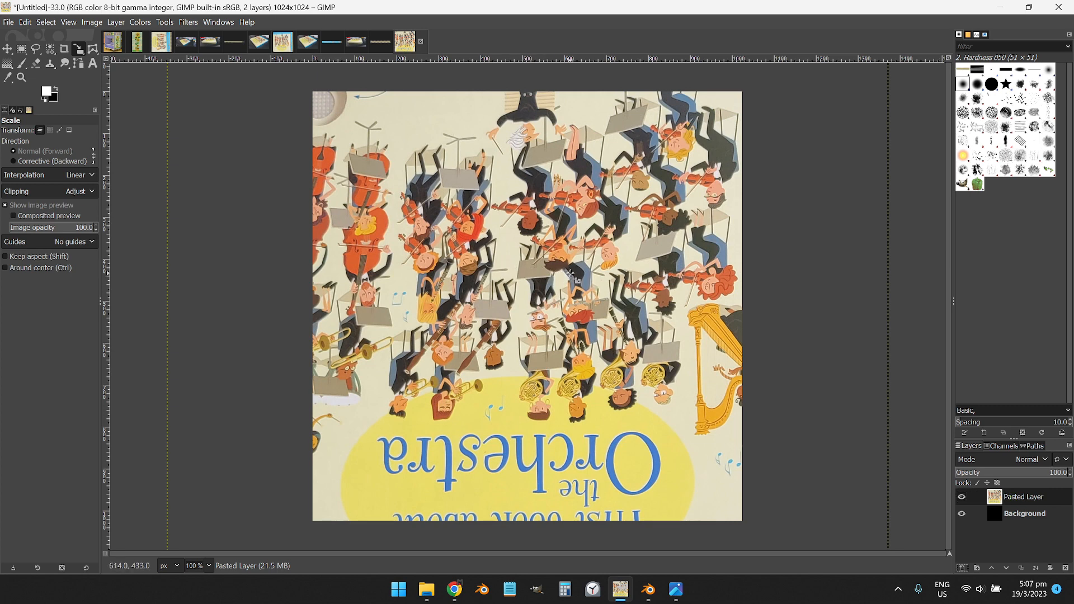
Examine the pasted cover photo up close from side to side and compare its layer extent with the canvas
scroll(572, 295, down, 2)
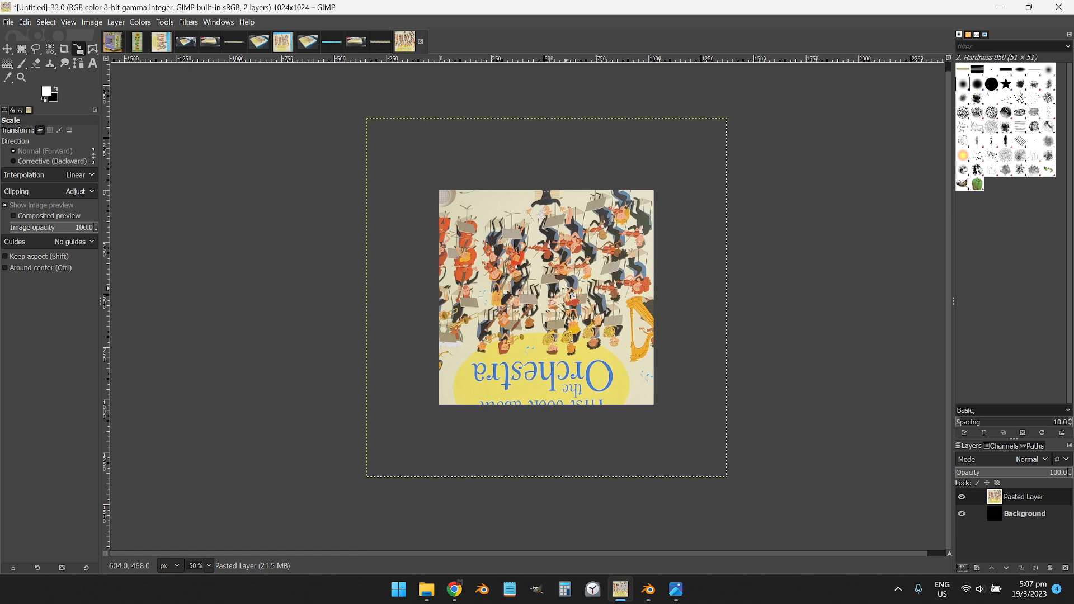
scroll(572, 295, up, 4)
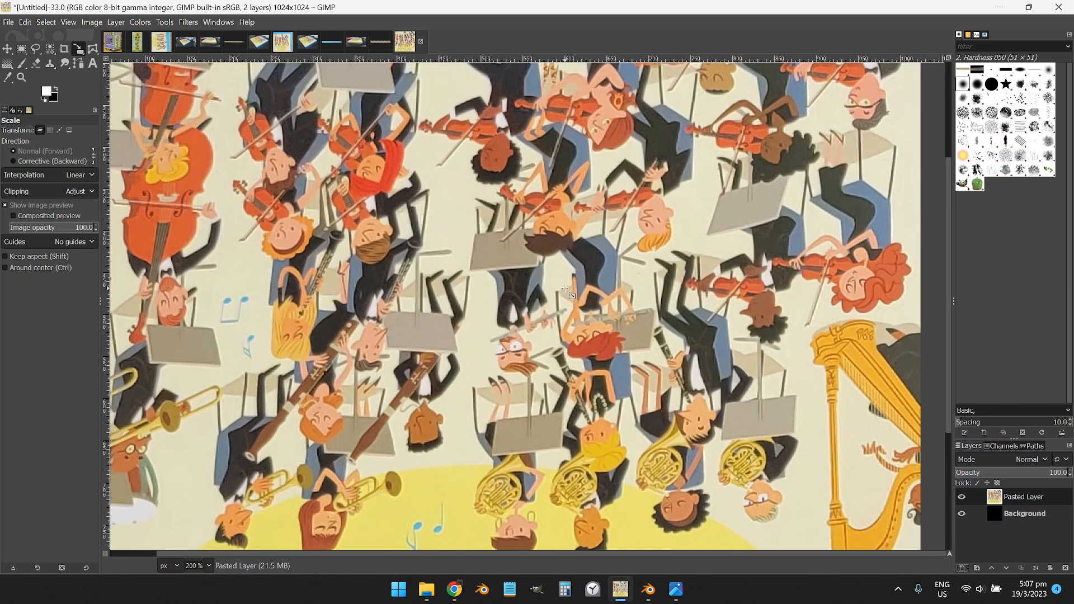
scroll(572, 296, down, 3)
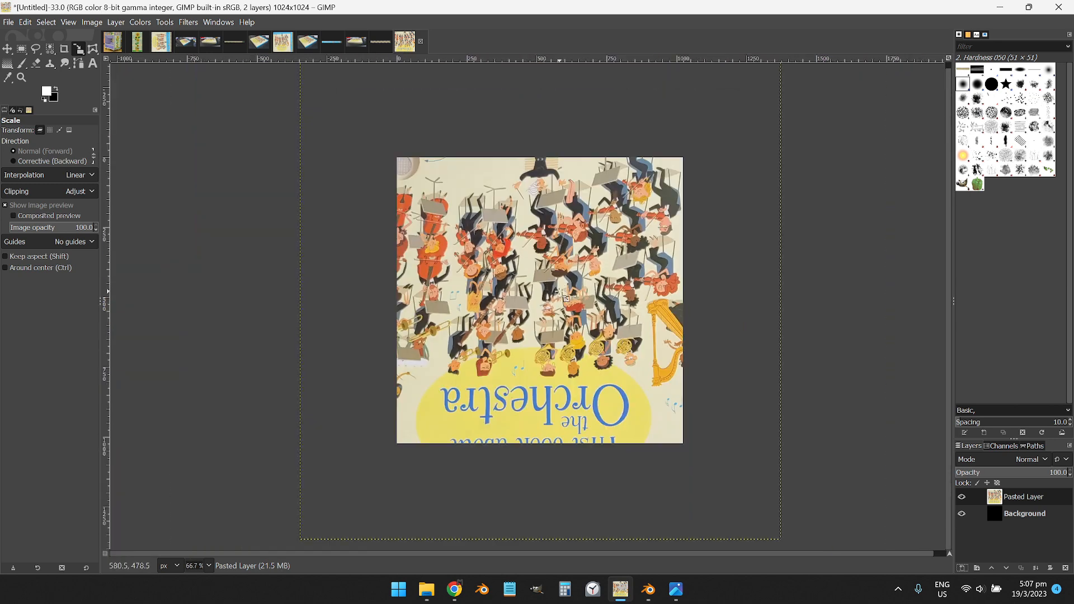
mouse_move(525, 293)
mouse_down()
mouse_move(551, 286)
mouse_move(500, 297)
mouse_move(539, 322)
mouse_move(521, 303)
mouse_up()
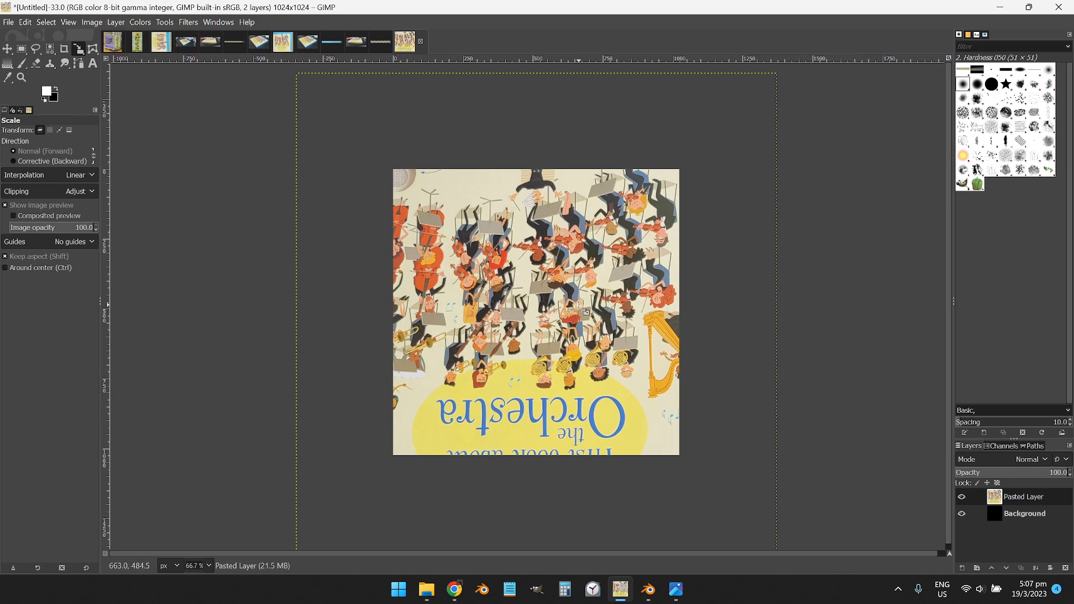
scroll(576, 306, up, 3)
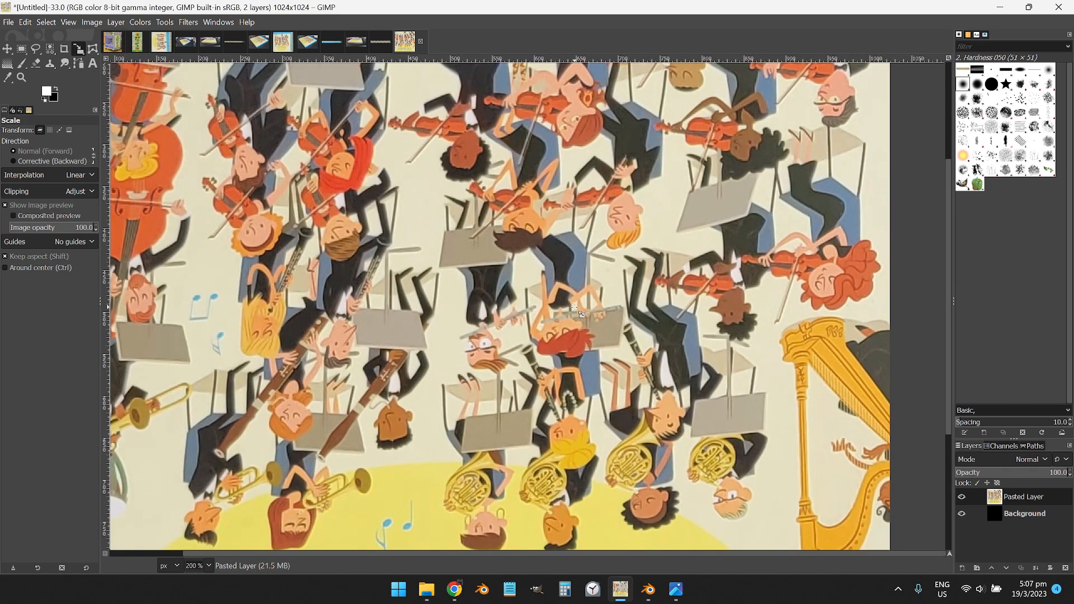
scroll(576, 304, left, 1)
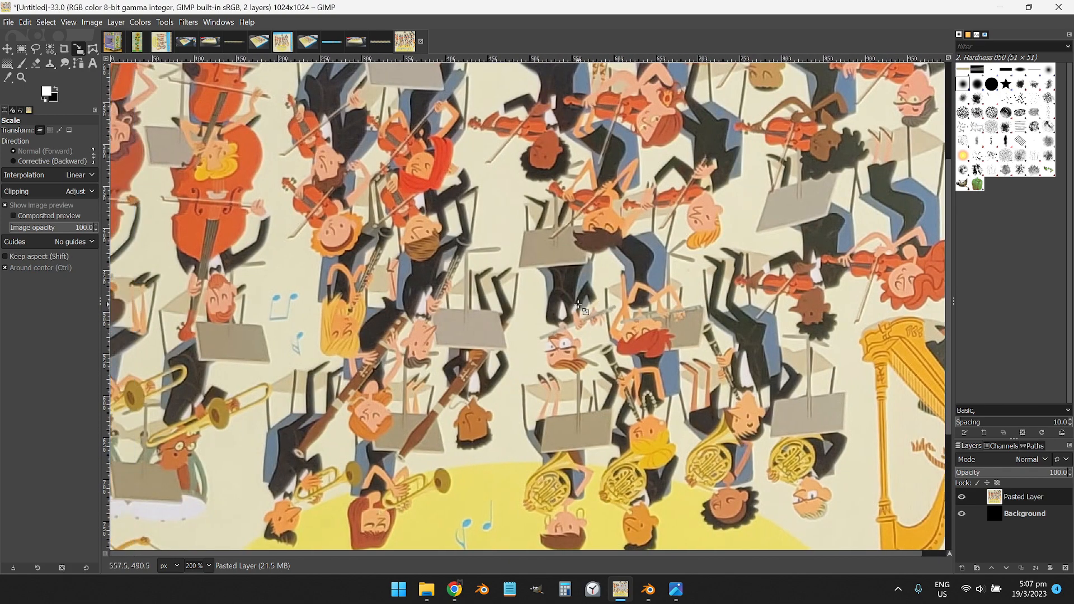
scroll(579, 305, up, 3)
scroll(579, 304, left, 5)
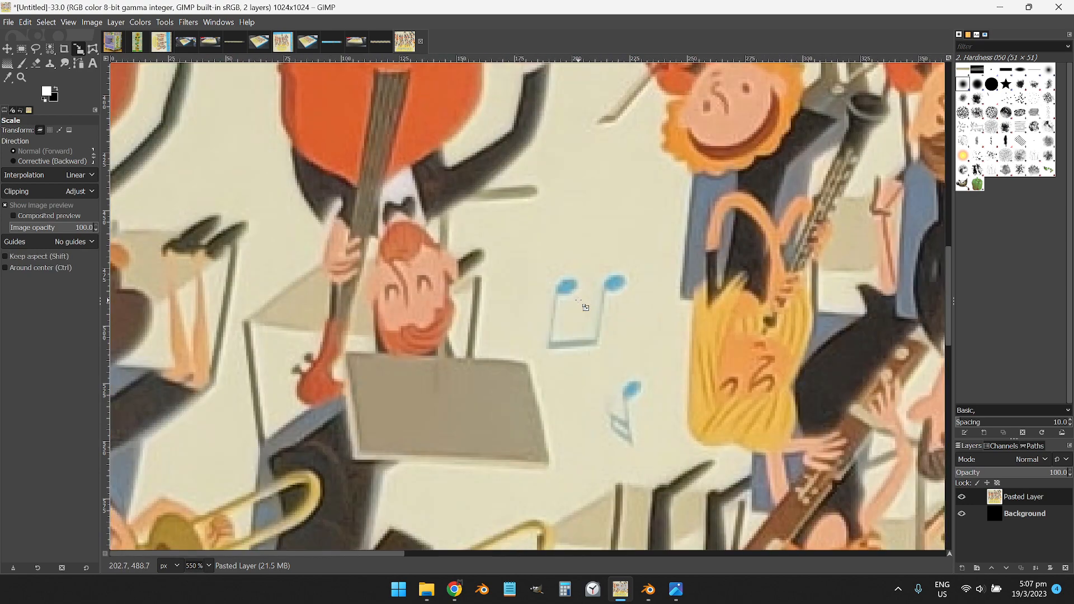
scroll(578, 301, right, 10)
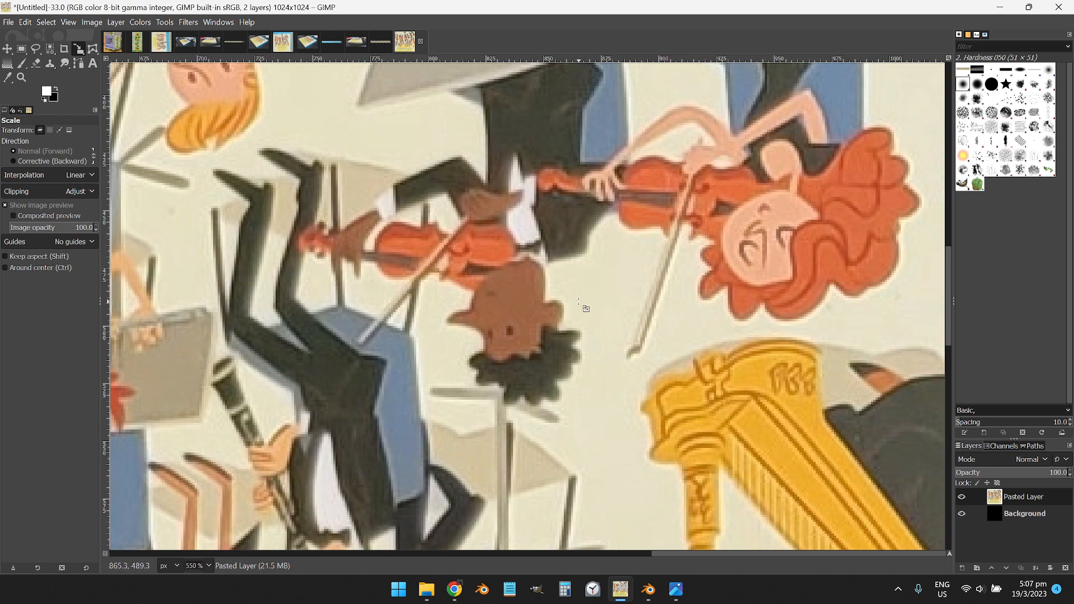
scroll(569, 296, down, 10)
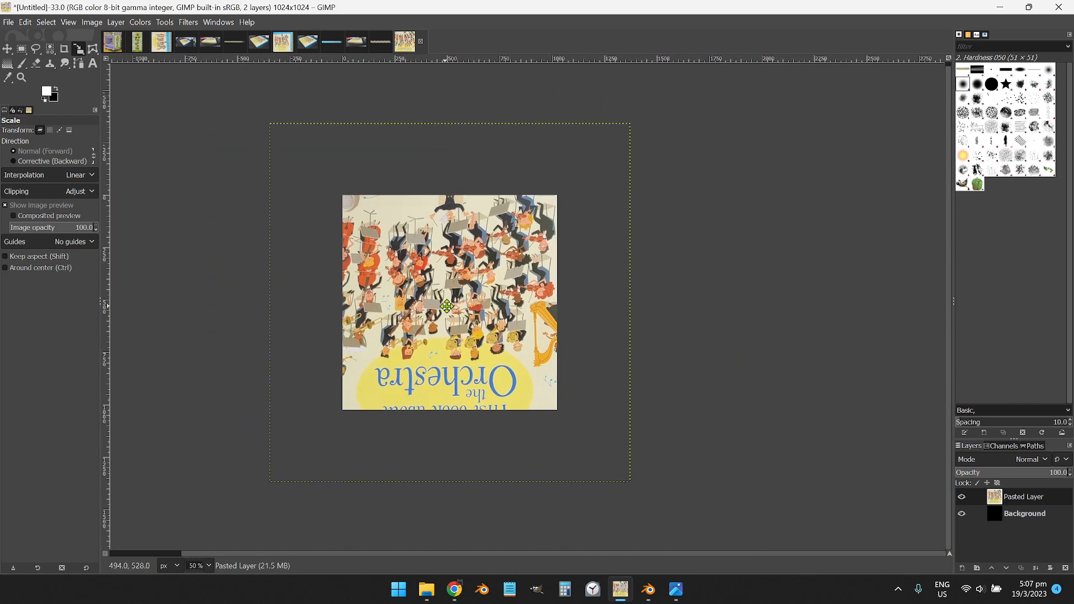
scroll(489, 302, up, 1)
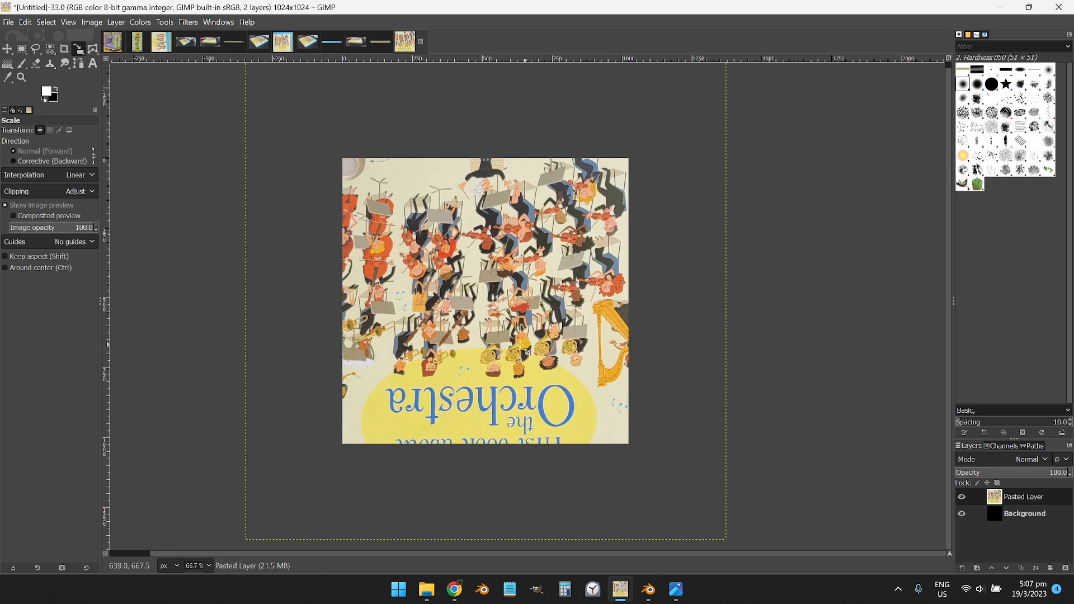
Scale the pasted cover layer down to about 1034 × 1052 px and position it over the canvas
click(79, 52)
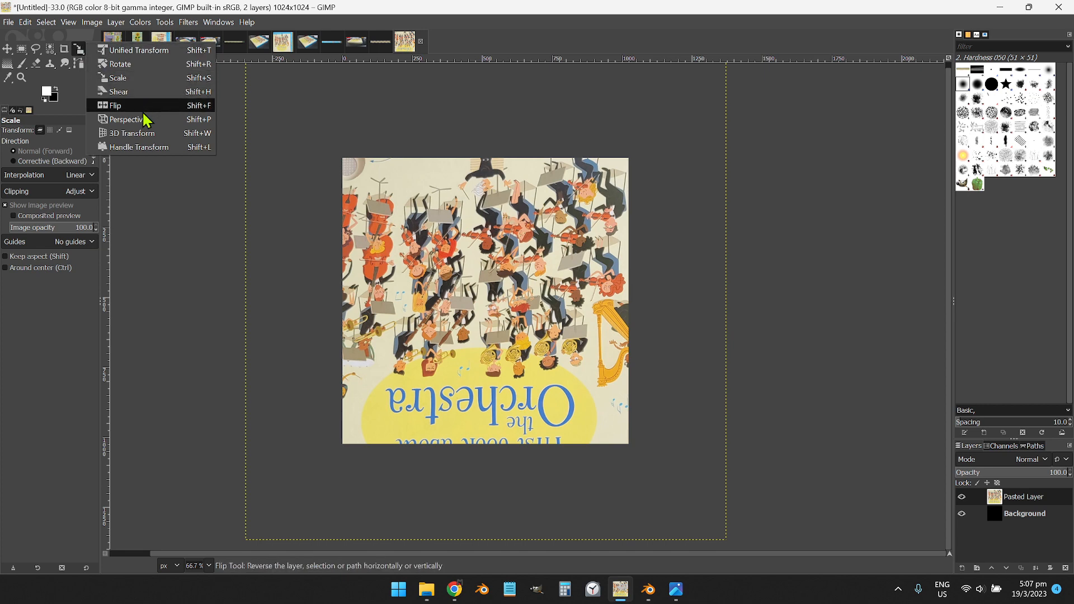
click(280, 112)
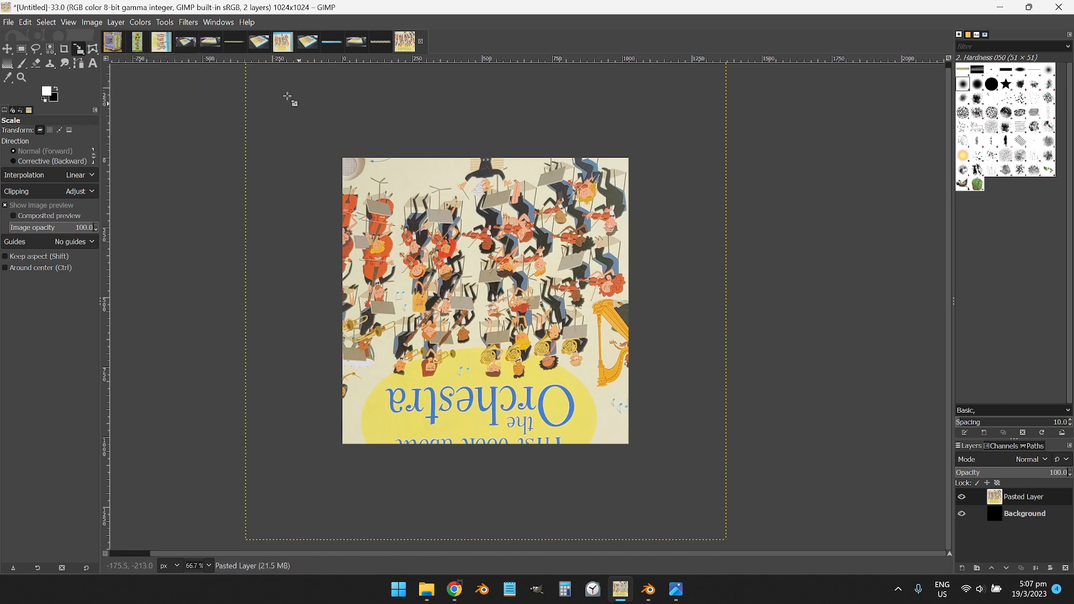
click(164, 22)
mouse_move(185, 65)
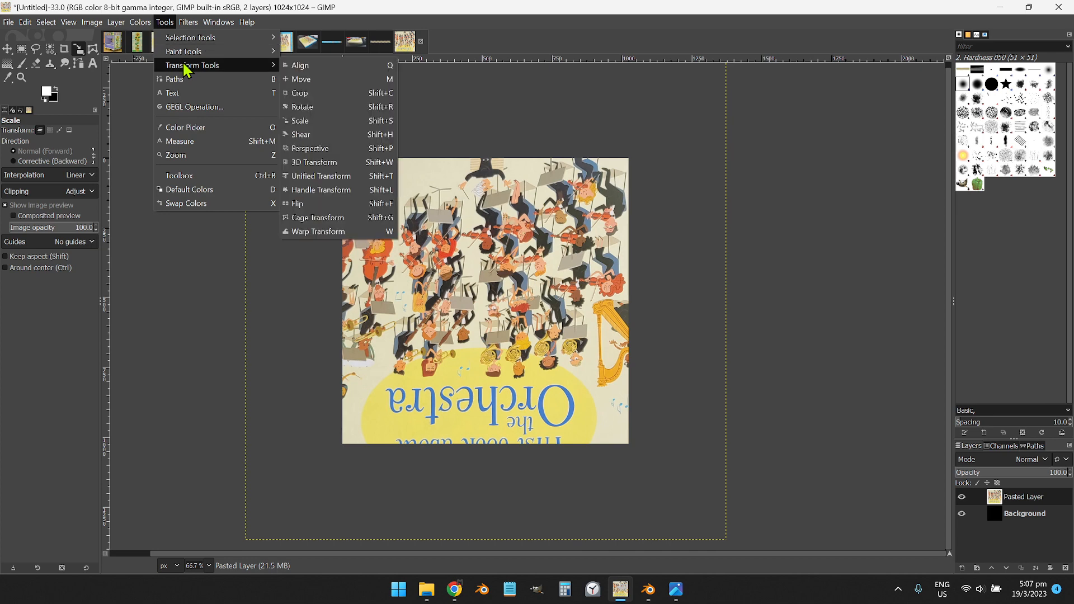
click(377, 124)
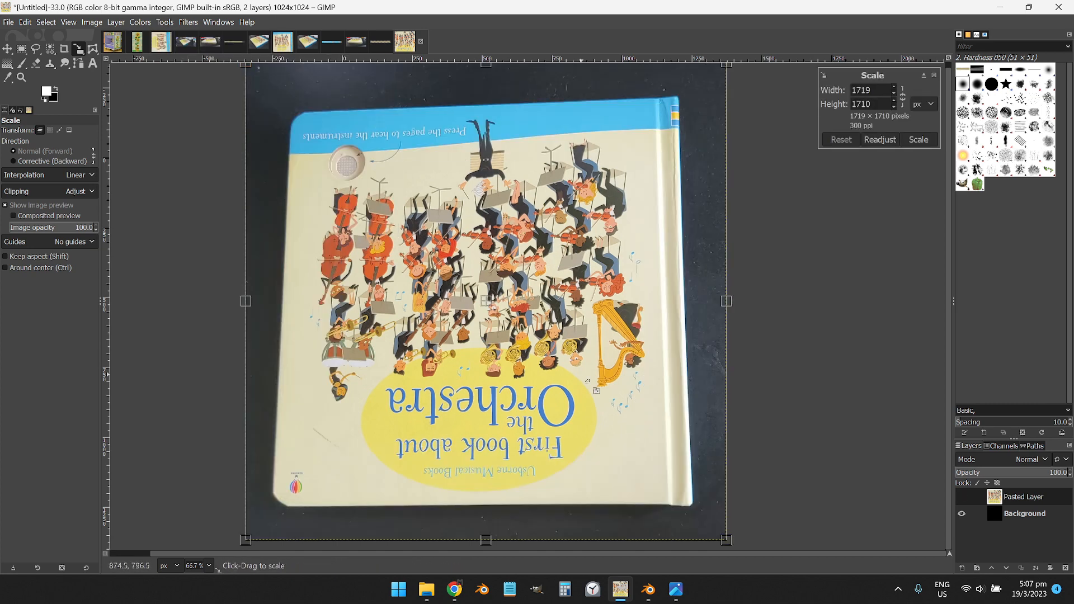
drag(726, 540, 613, 423)
drag(503, 307, 542, 362)
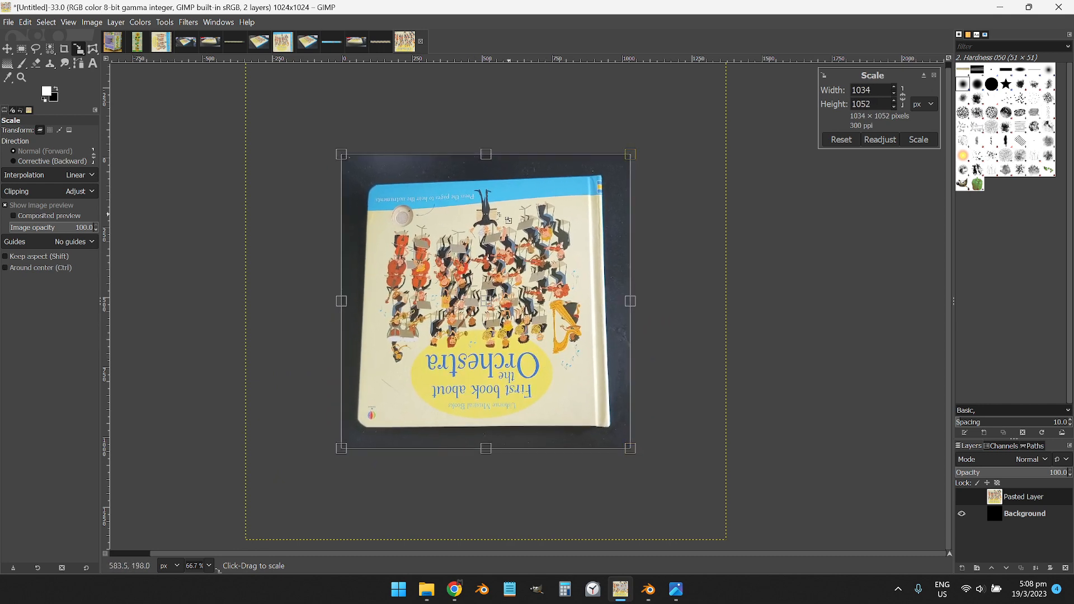
click(919, 141)
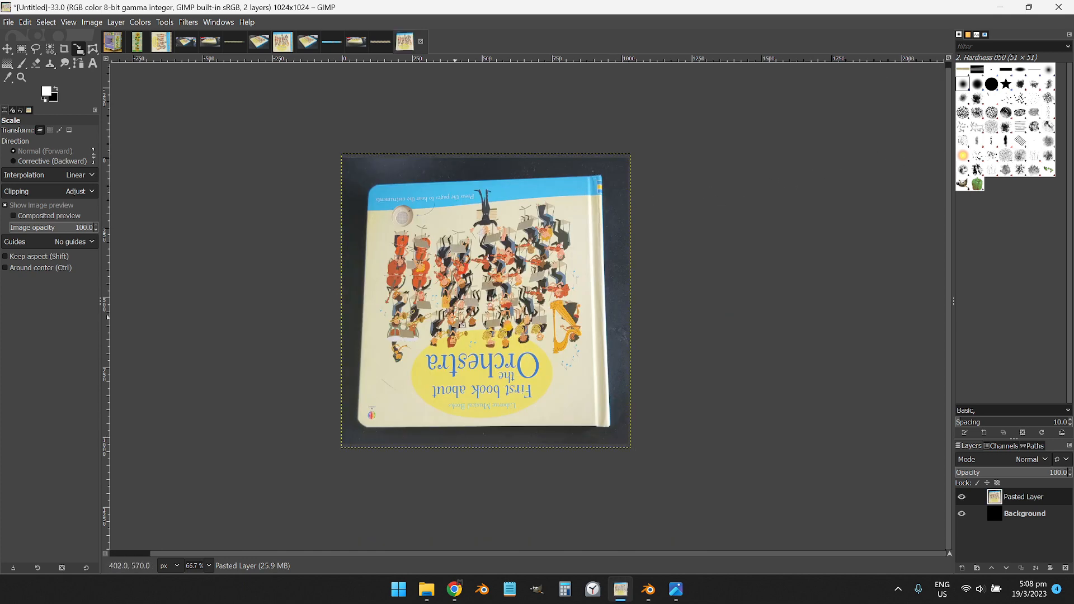
Start a Free Select outline at the spine corner of the blue band and trace along that edge around the far rounded corner
scroll(454, 318, up, 1)
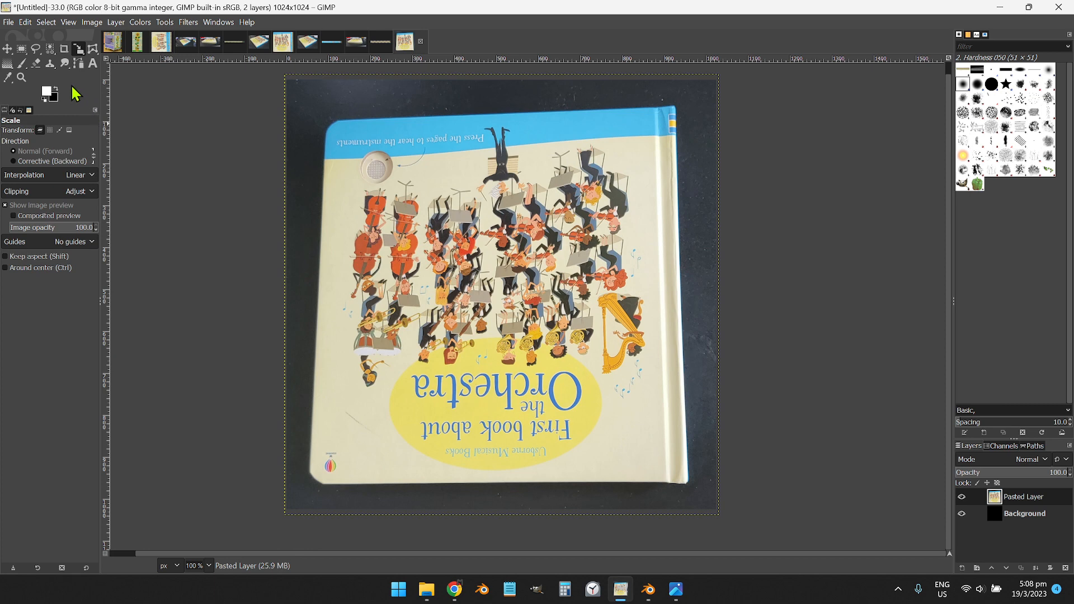
click(36, 49)
scroll(681, 103, up, 3)
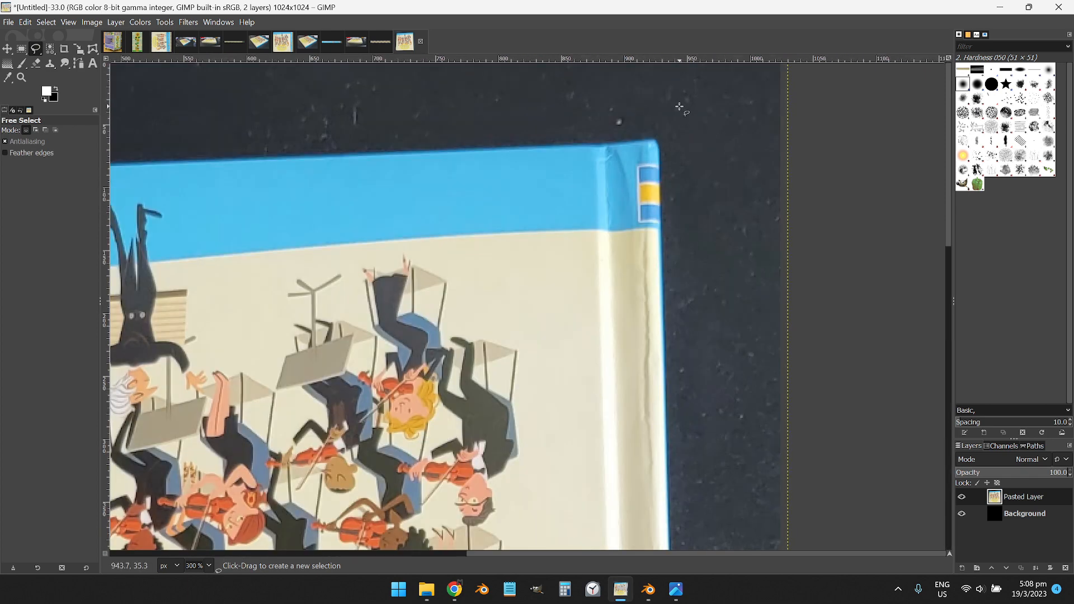
scroll(664, 124, up, 2)
click(649, 149)
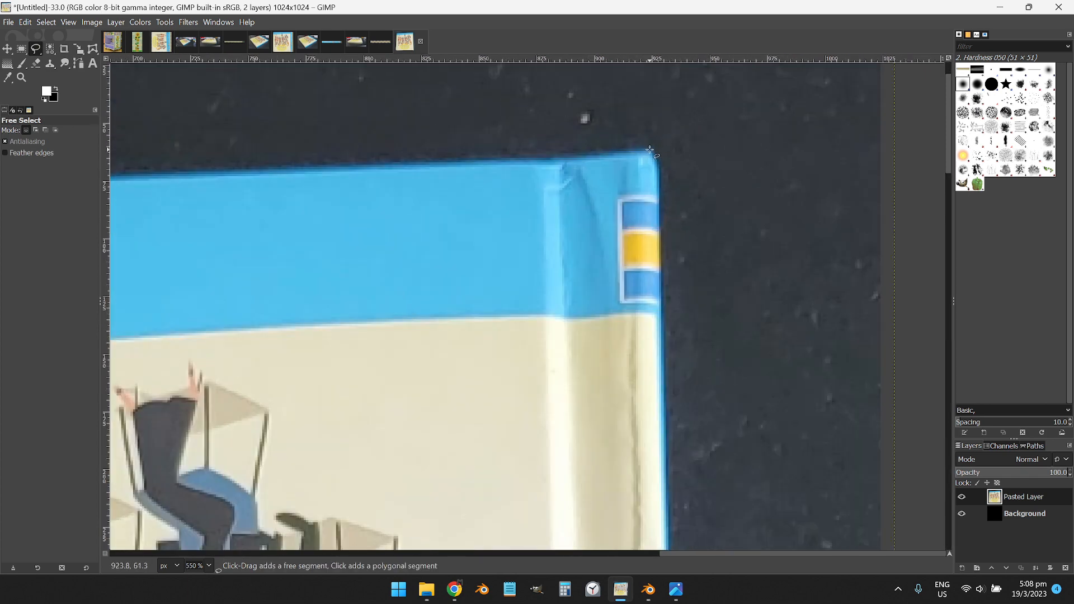
scroll(395, 161, left, 8)
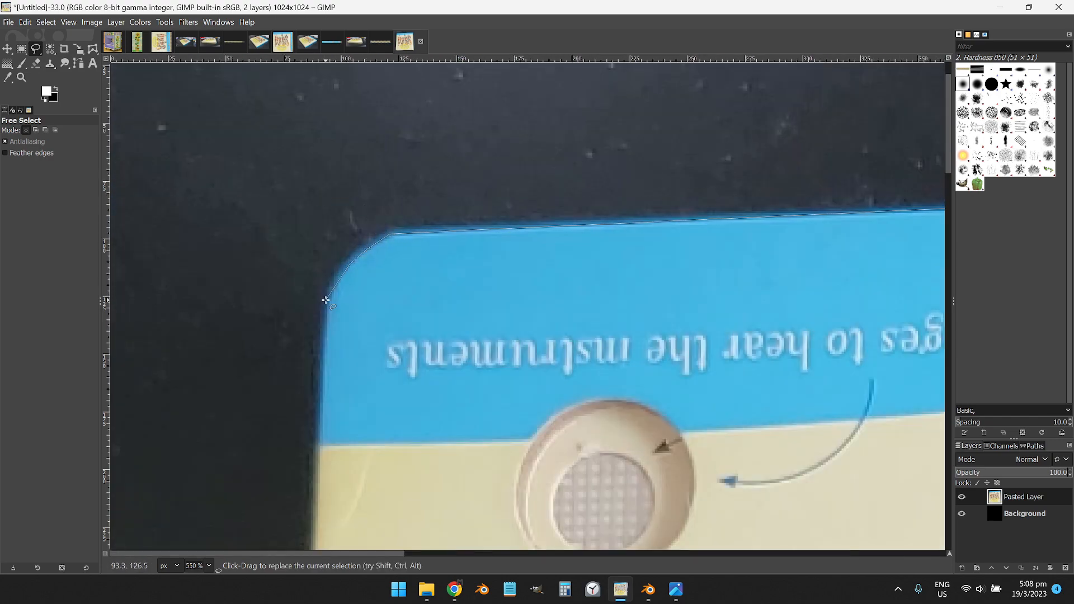
scroll(348, 317, right, 20)
scroll(350, 316, left, 17)
scroll(280, 319, down, 20)
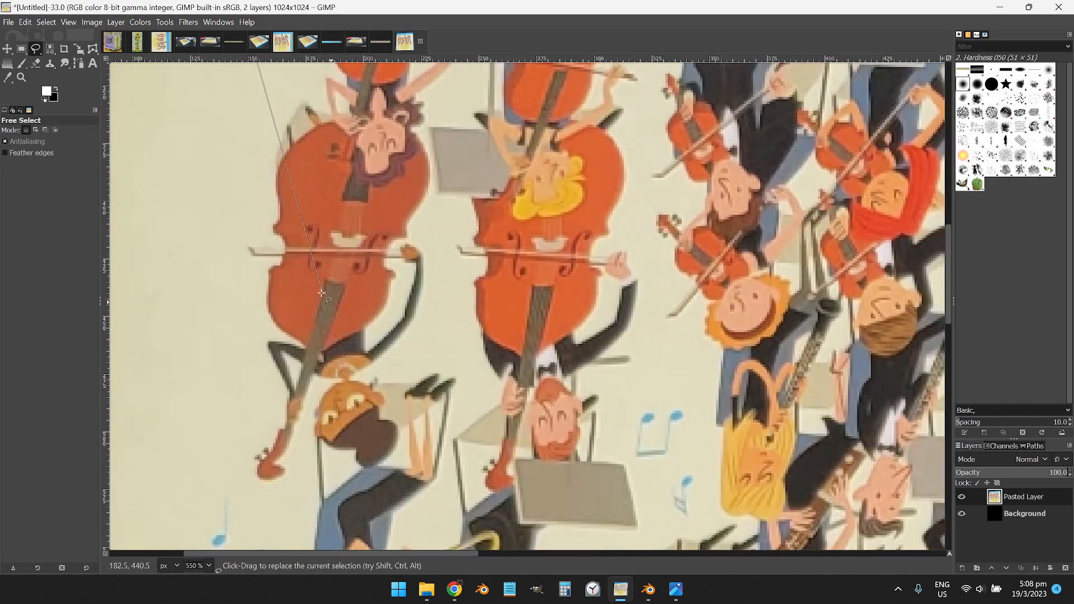
Continue the selection outline down the cover's opening edge and around the rounded corner beside the balloon logo
drag(232, 324, 287, 298)
scroll(288, 299, down, 11)
scroll(288, 299, left, 2)
click(235, 344)
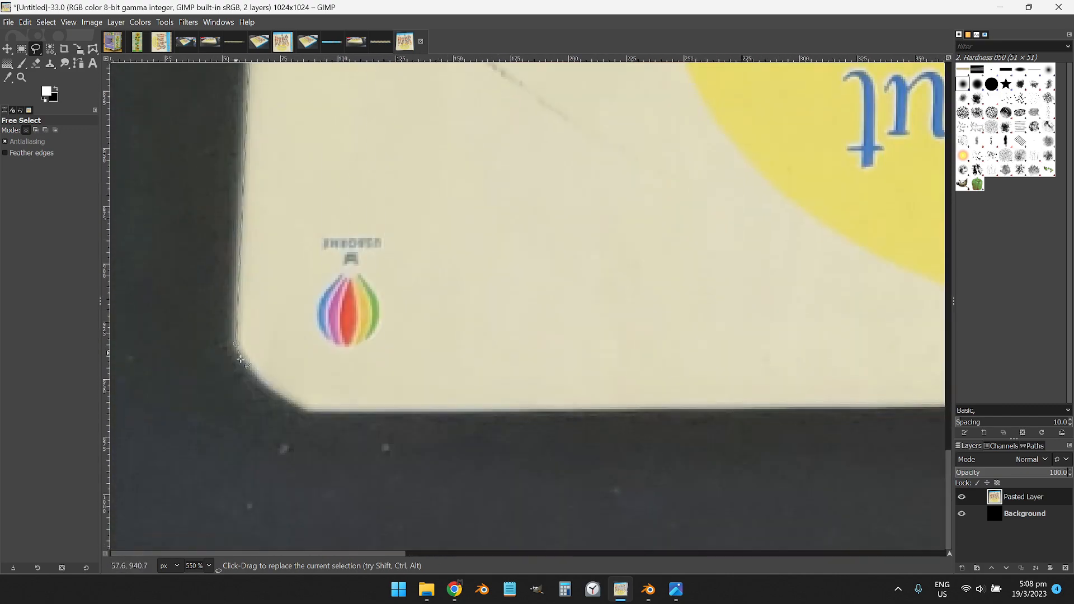
click(308, 412)
Trace the cover's lower edge and the spine edge back to the starting point and close the selection
scroll(560, 384, right, 15)
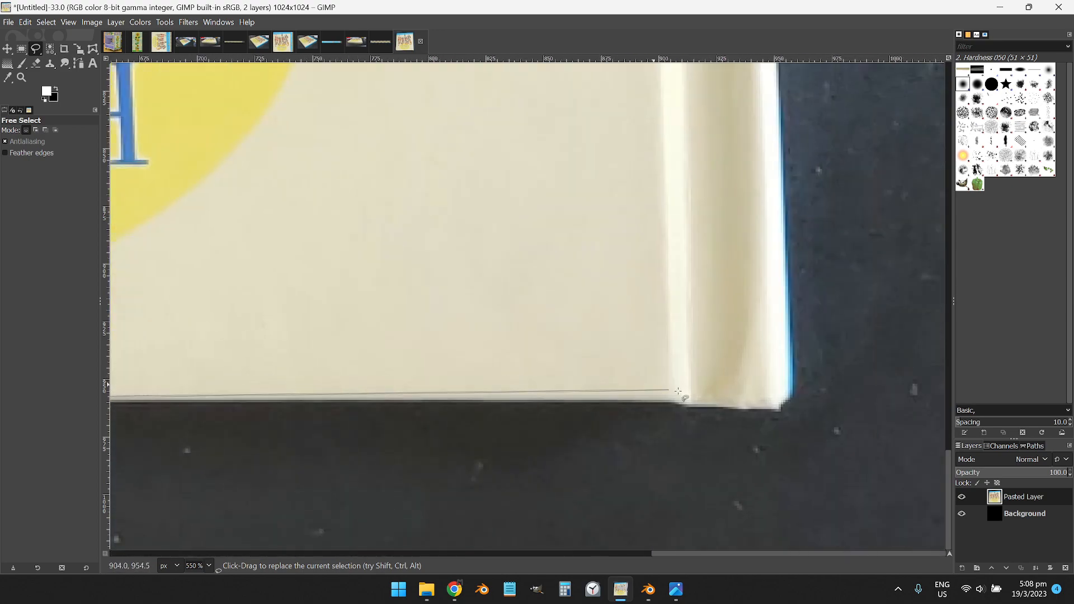
click(789, 401)
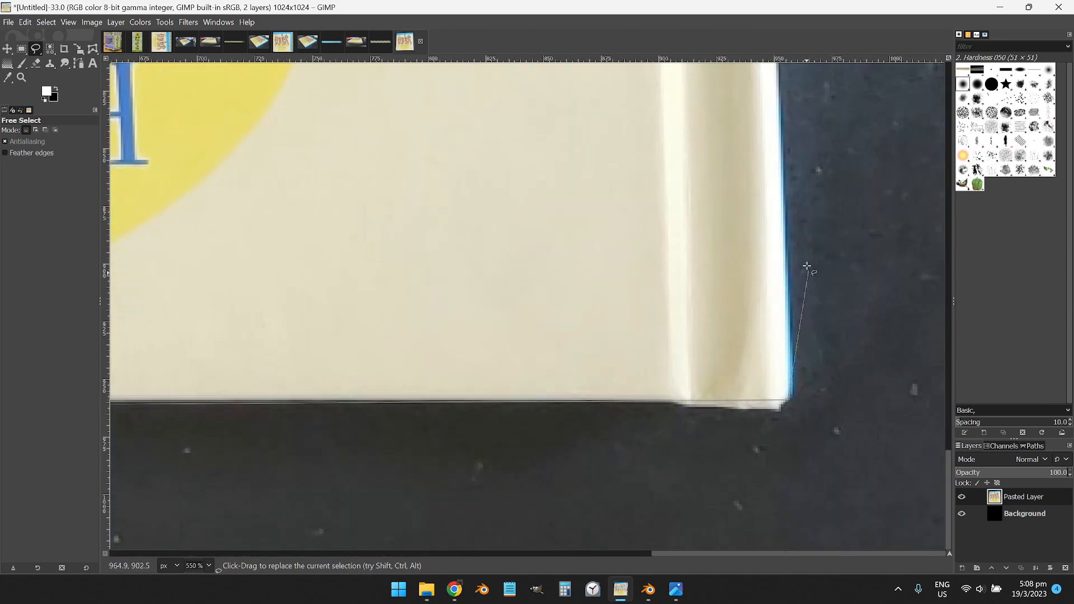
scroll(778, 240, up, 19)
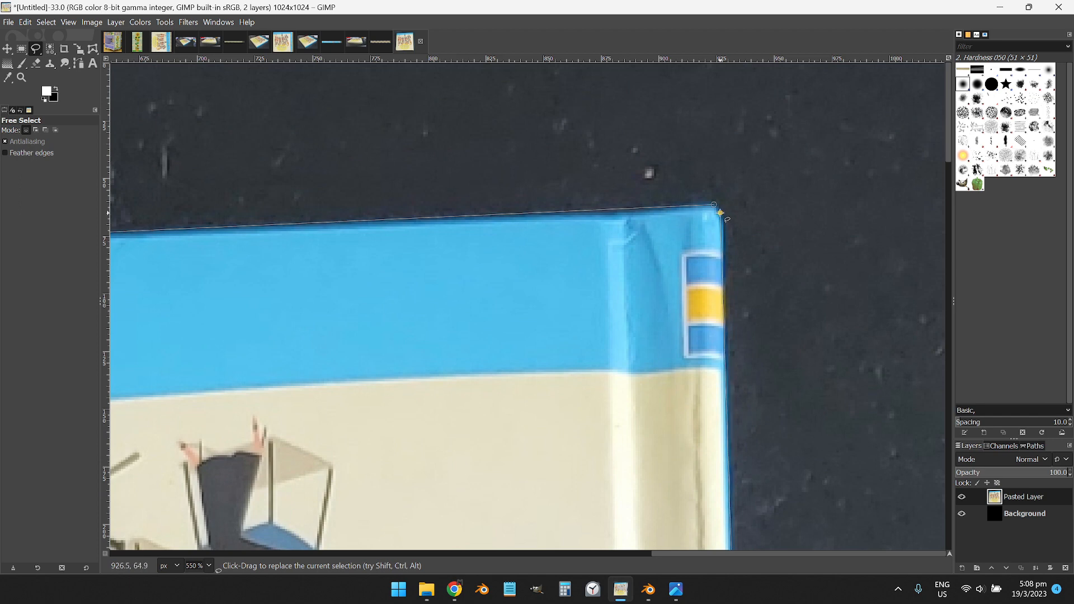
click(715, 205)
key(Return)
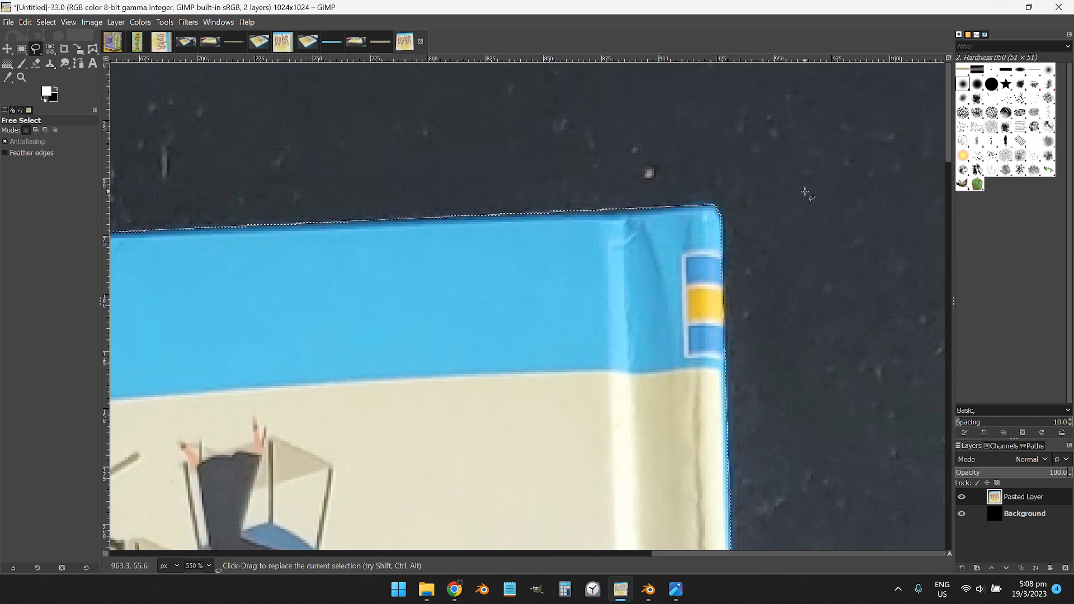
Copy the selected book cover and paste it as a new layer above the scaled photo
key(1)
scroll(459, 369, down, 4)
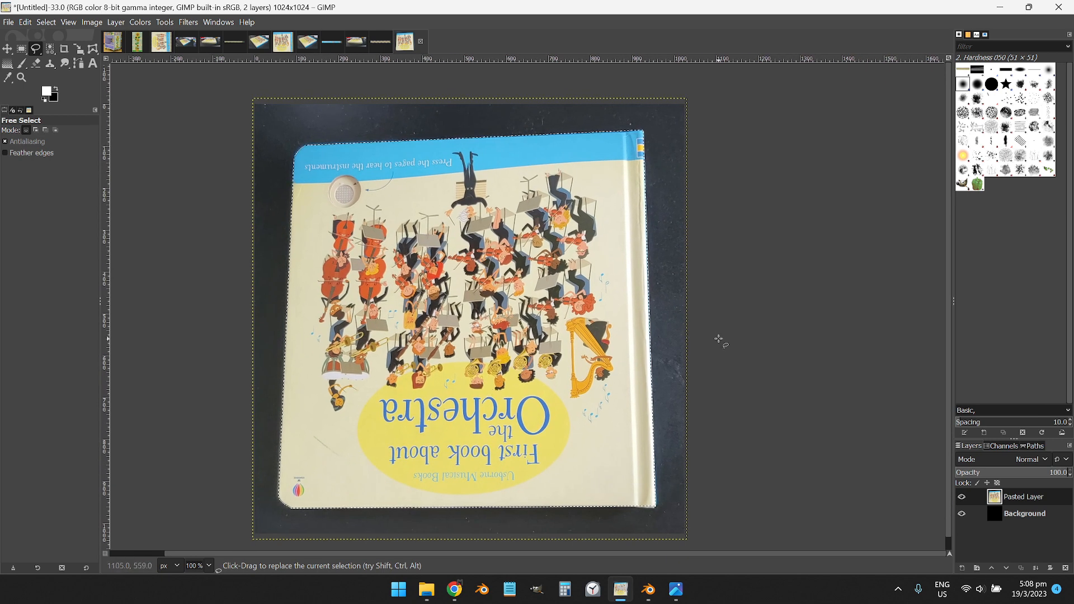
key(ctrl+c)
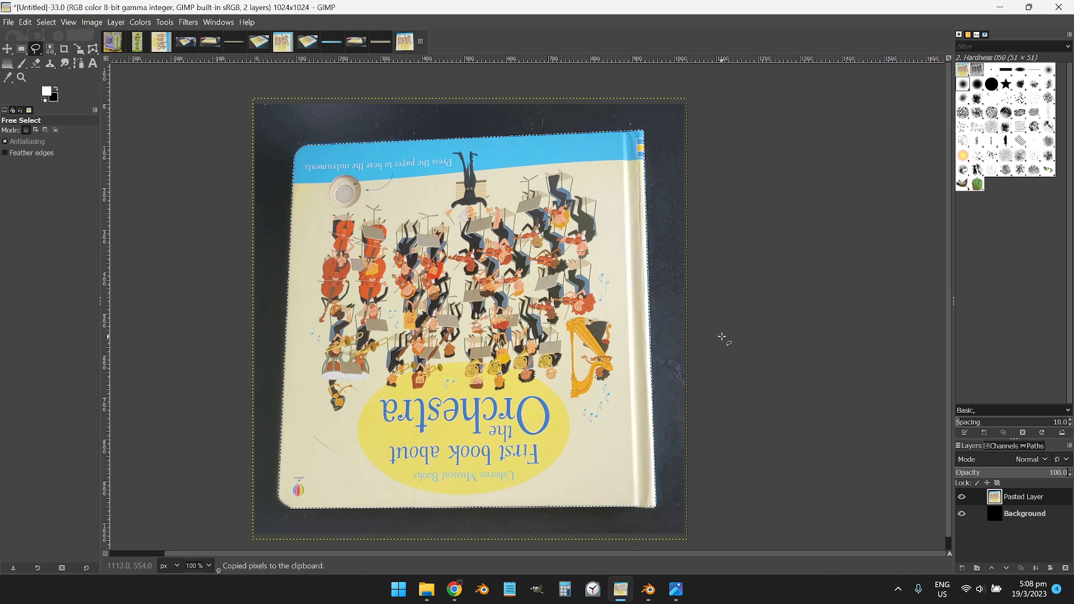
key(ctrl+v)
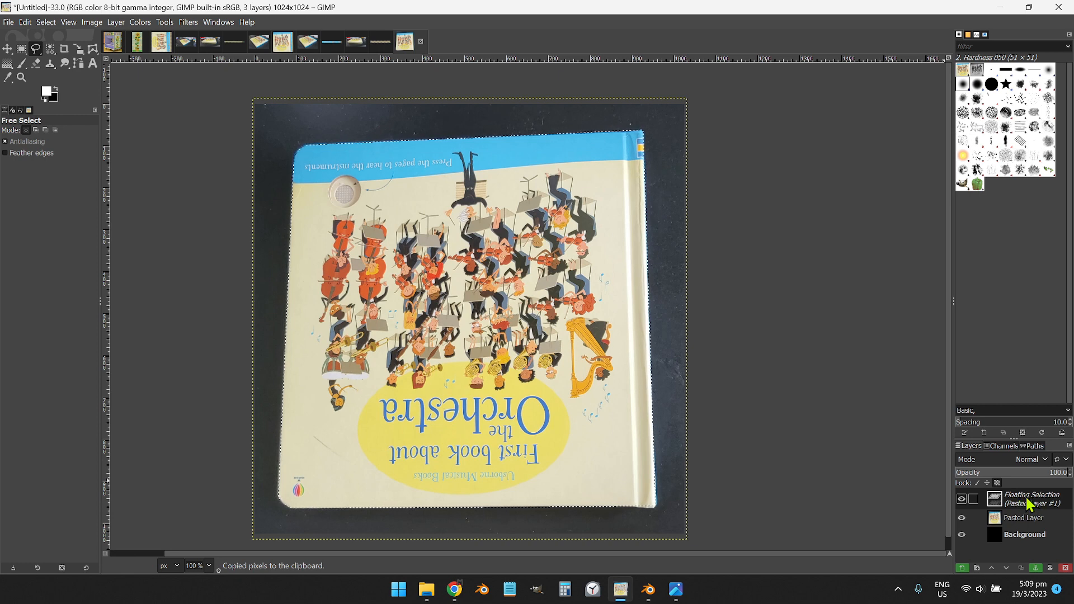
click(962, 570)
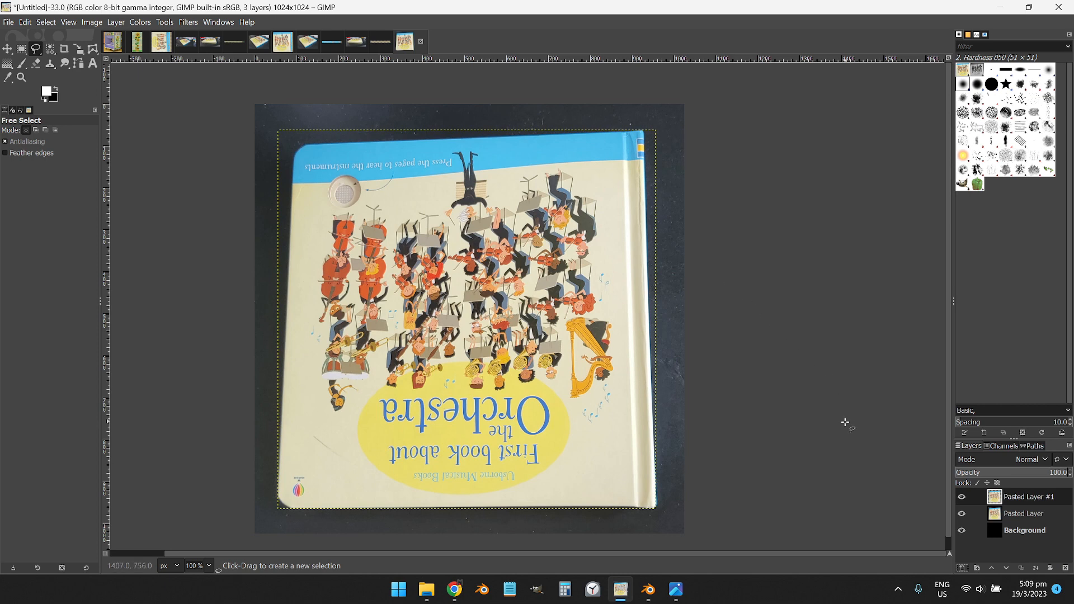
Toggle the visibility of the original Pasted Layer to check the cutout, and delete that layer
click(1033, 518)
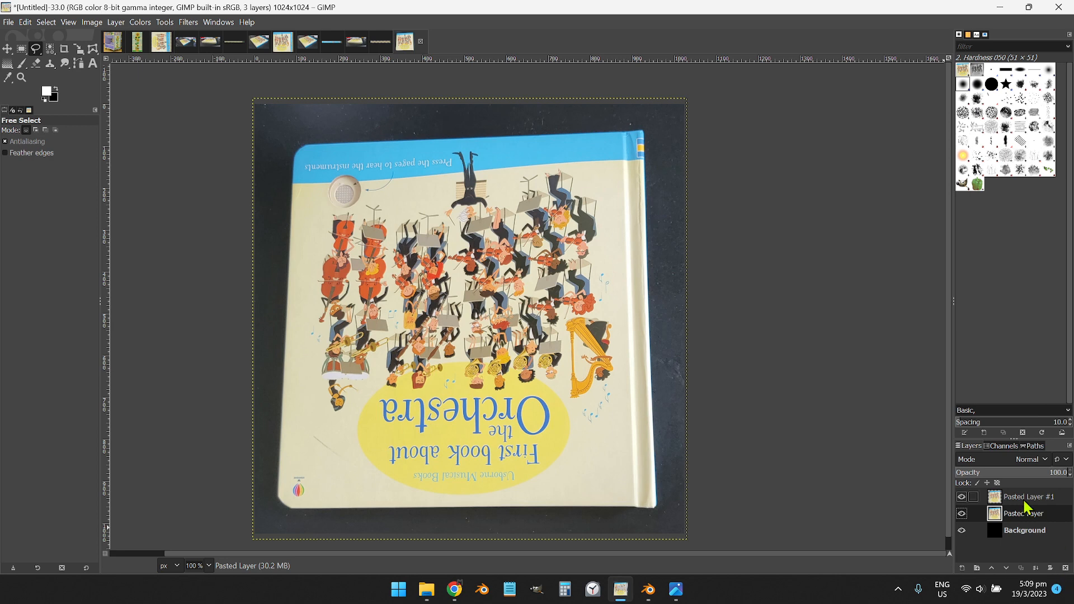
click(961, 513)
click(962, 513)
click(961, 513)
click(962, 513)
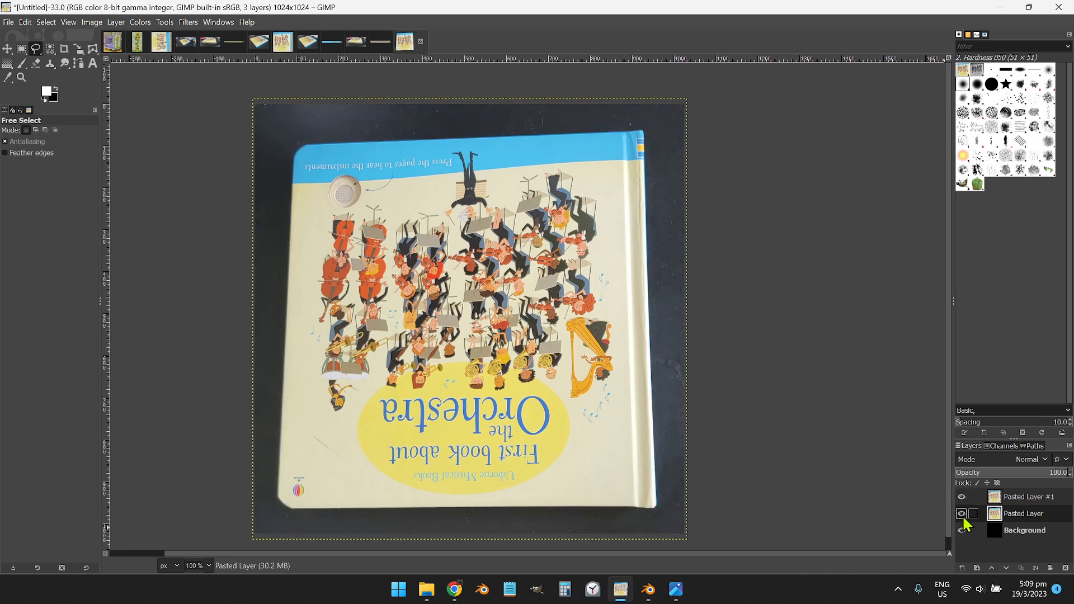
click(962, 513)
click(961, 514)
click(1065, 569)
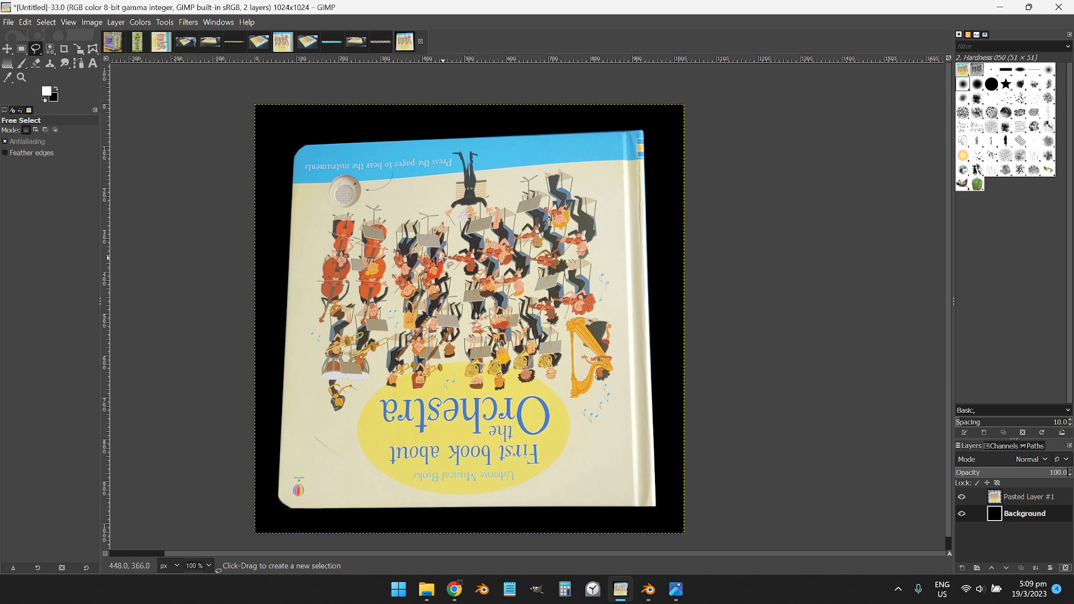
Apply the Perspective tool to Pasted Layer #1 and pull its four corners outward so the cover spans the canvas height
click(165, 22)
mouse_move(192, 68)
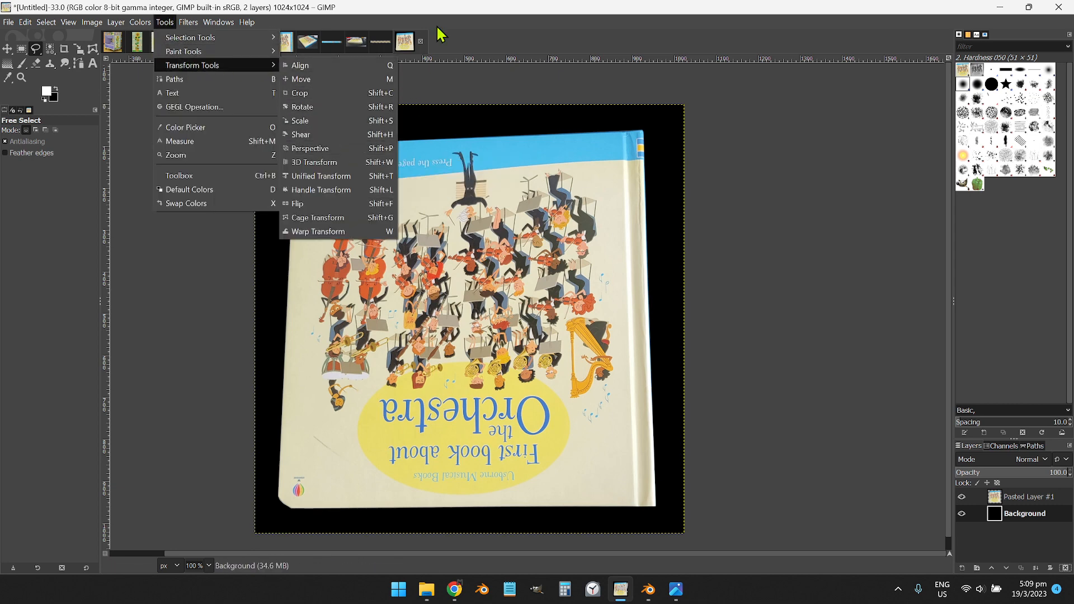
click(354, 150)
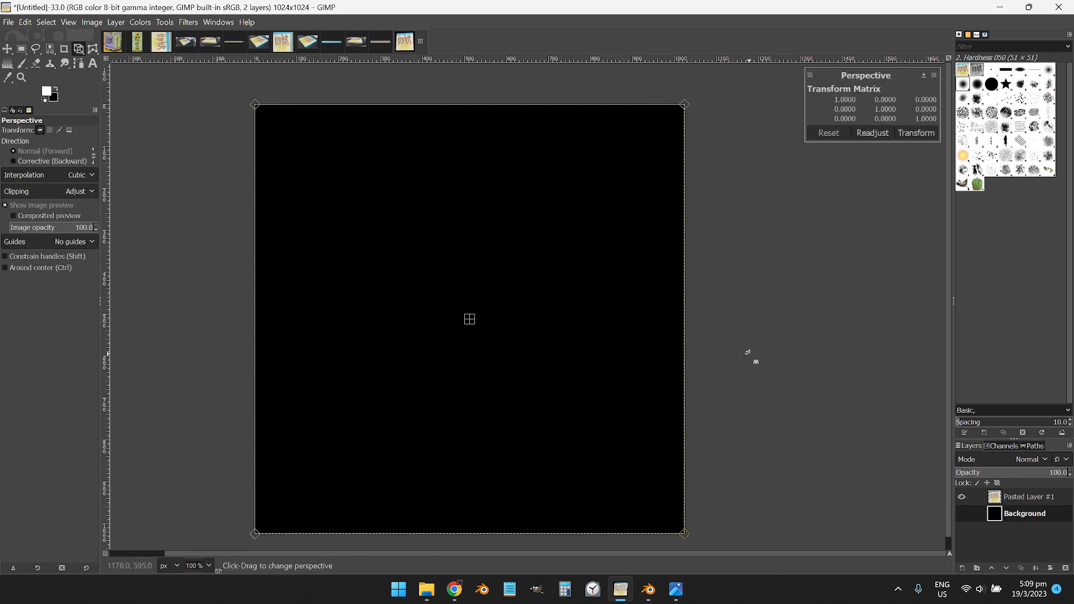
key(Escape)
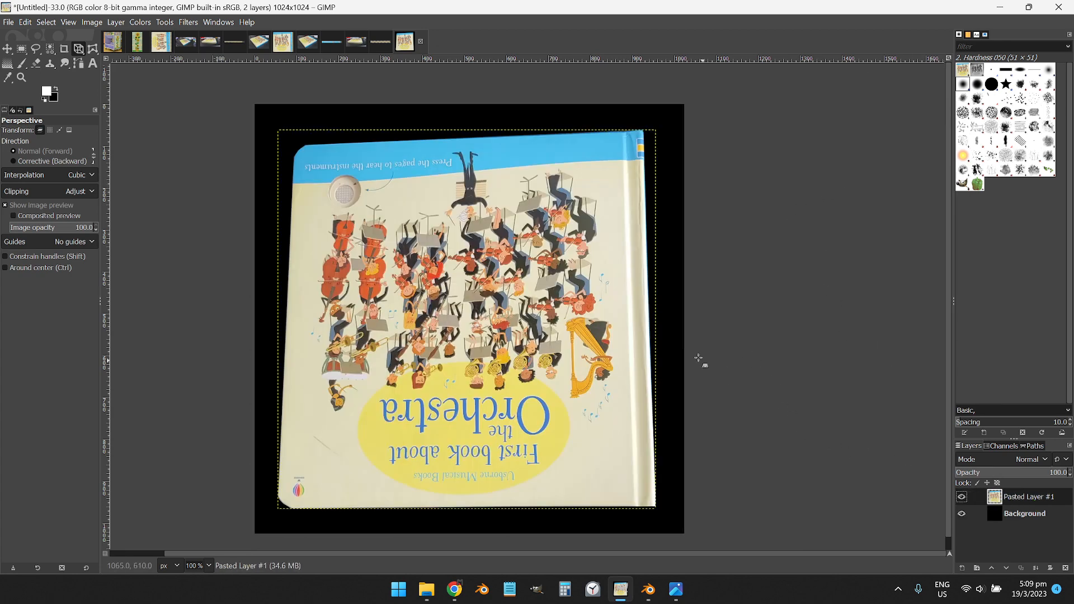
click(381, 259)
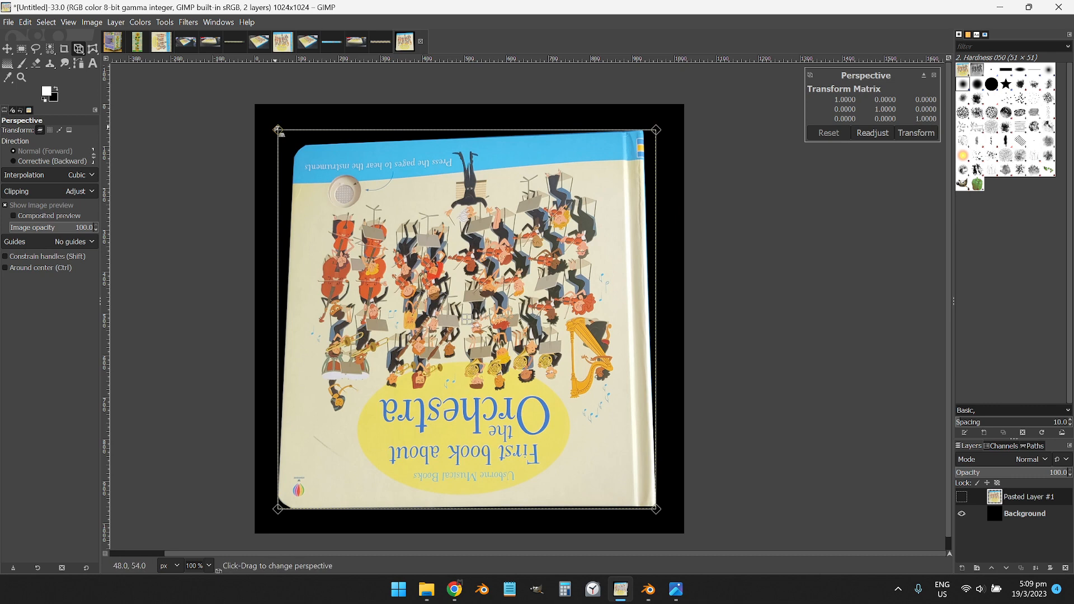
drag(278, 131, 234, 82)
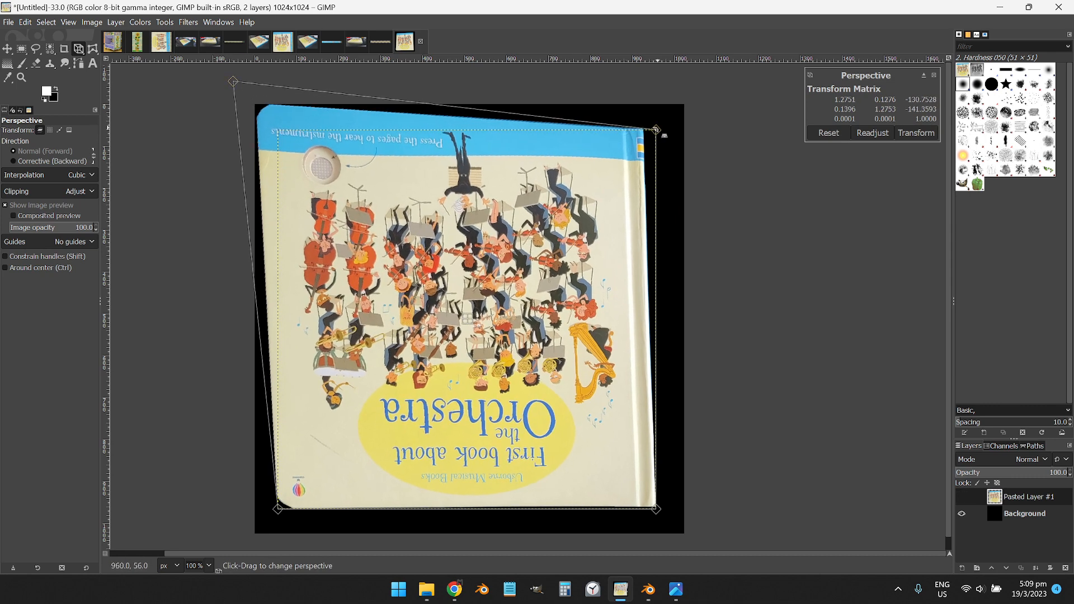
drag(656, 130, 659, 107)
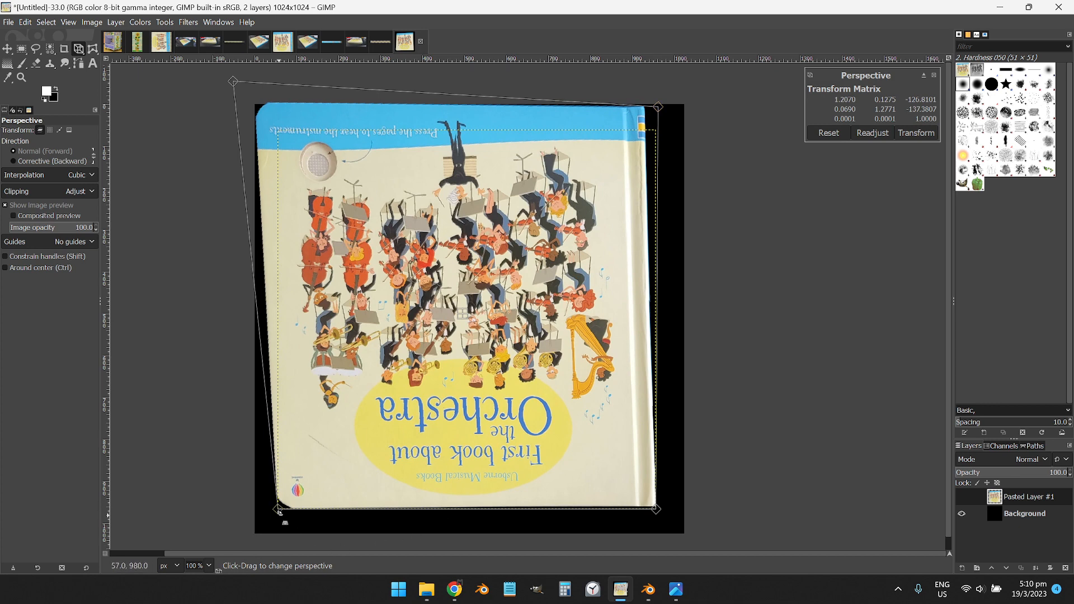
drag(279, 511, 259, 532)
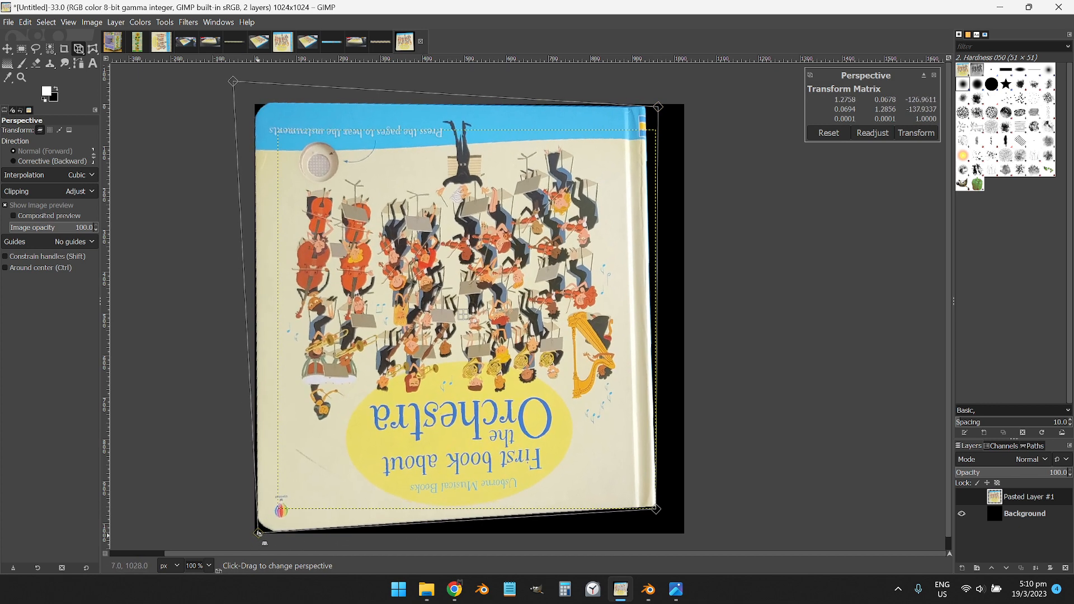
drag(657, 509, 634, 535)
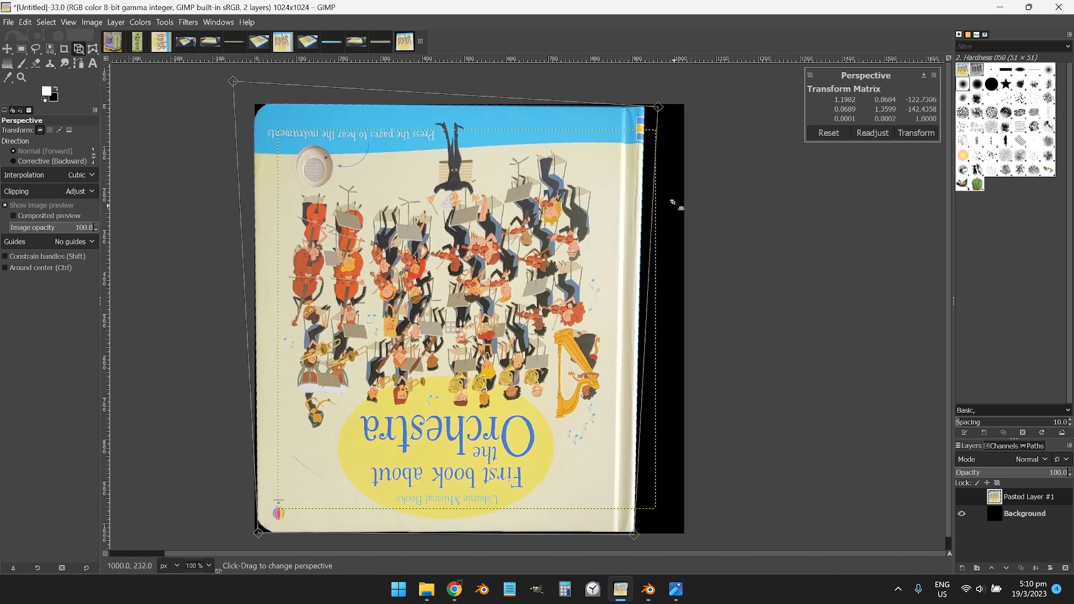
Fine-tune the perspective corners so the cover's edges align with the canvas borders, and apply the transform
drag(232, 83, 233, 84)
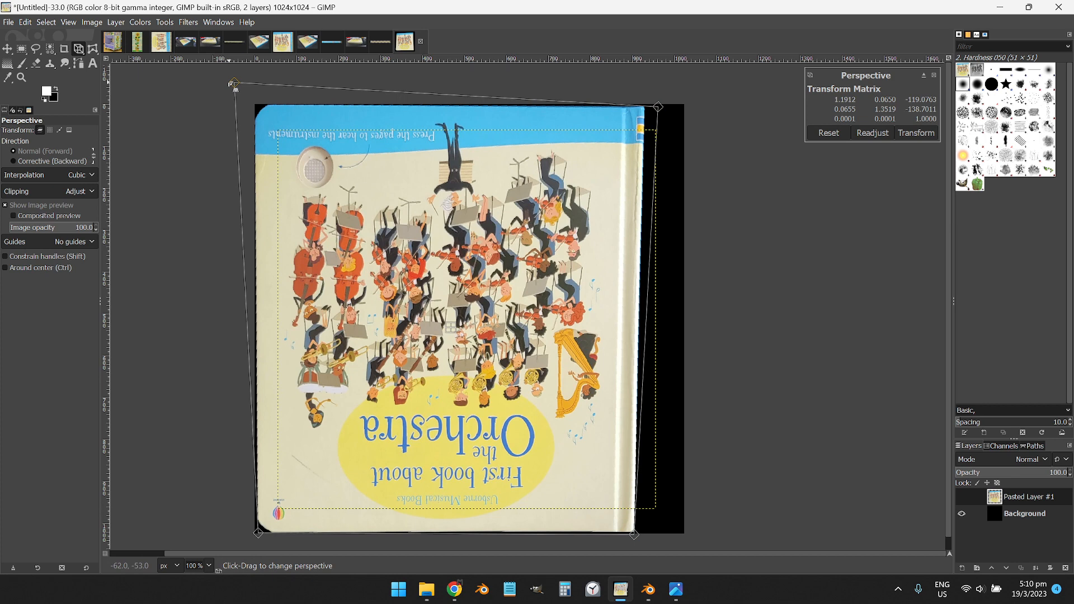
drag(233, 85, 230, 83)
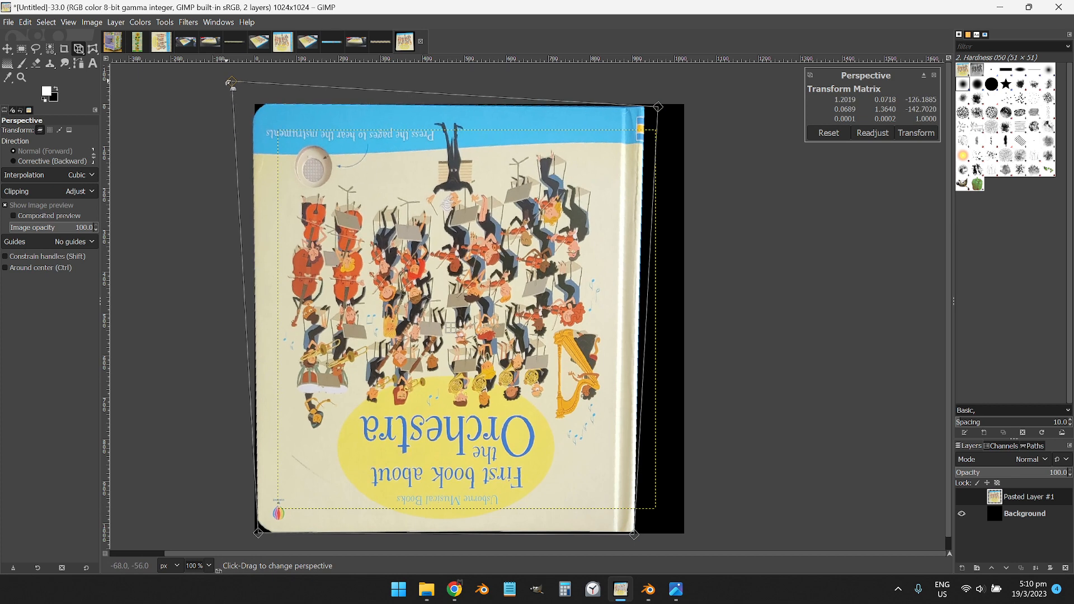
drag(258, 534, 254, 536)
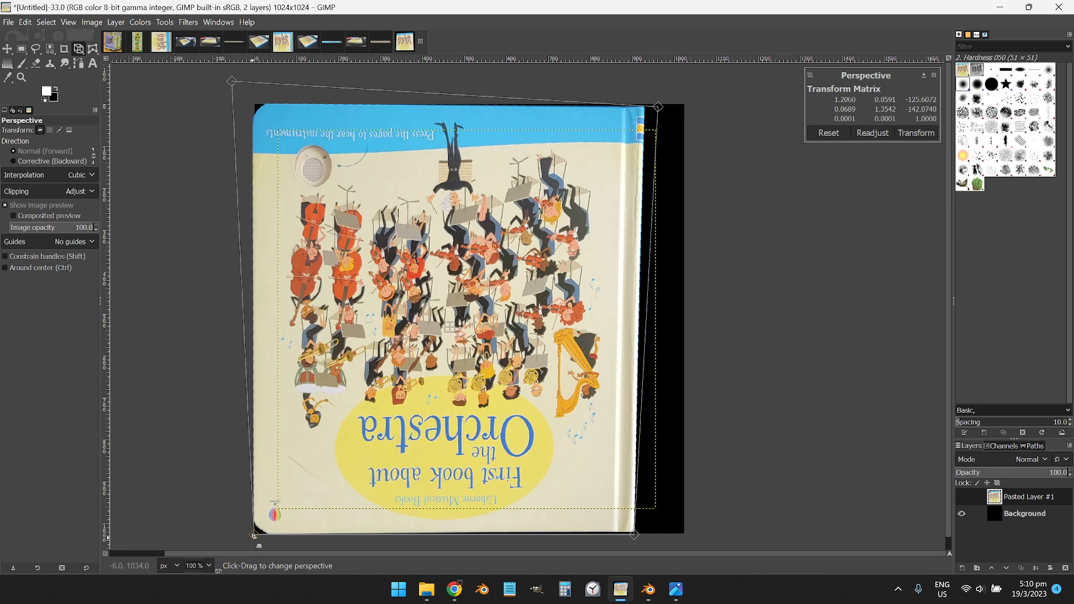
drag(633, 536, 641, 537)
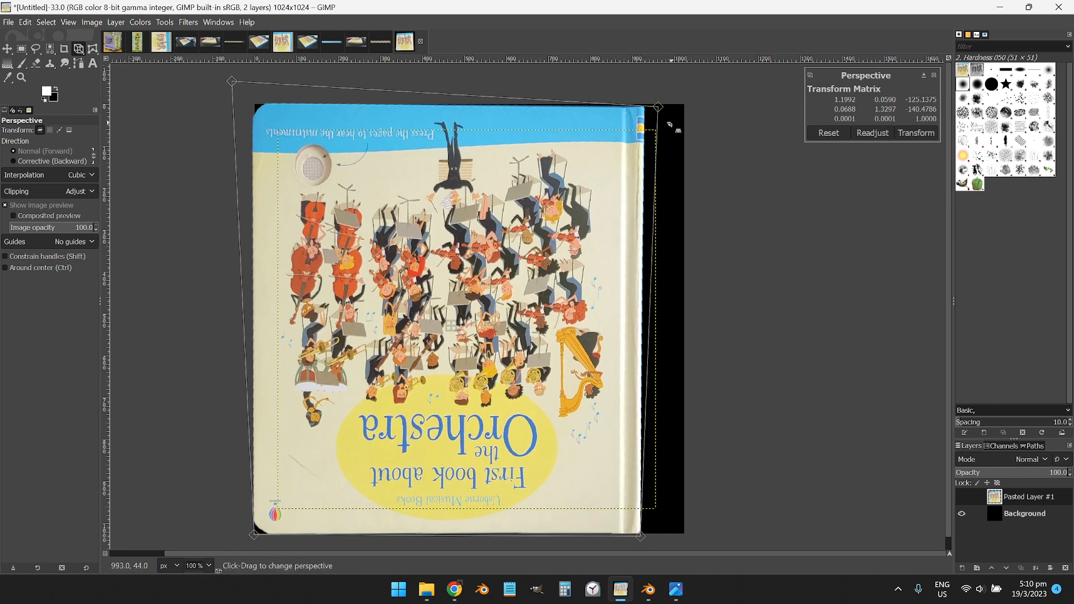
drag(658, 105, 657, 103)
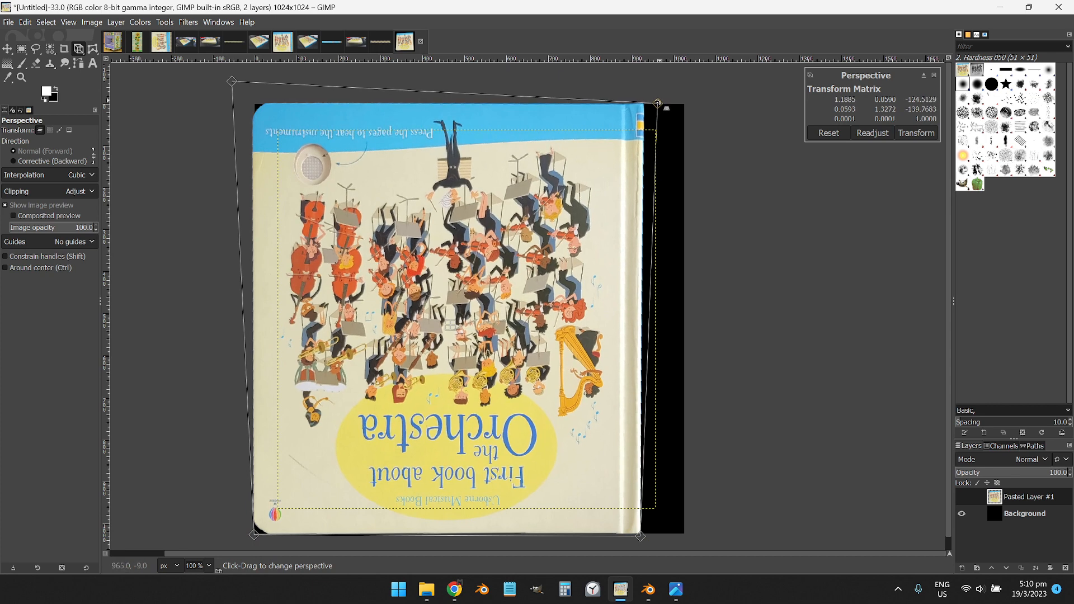
click(922, 138)
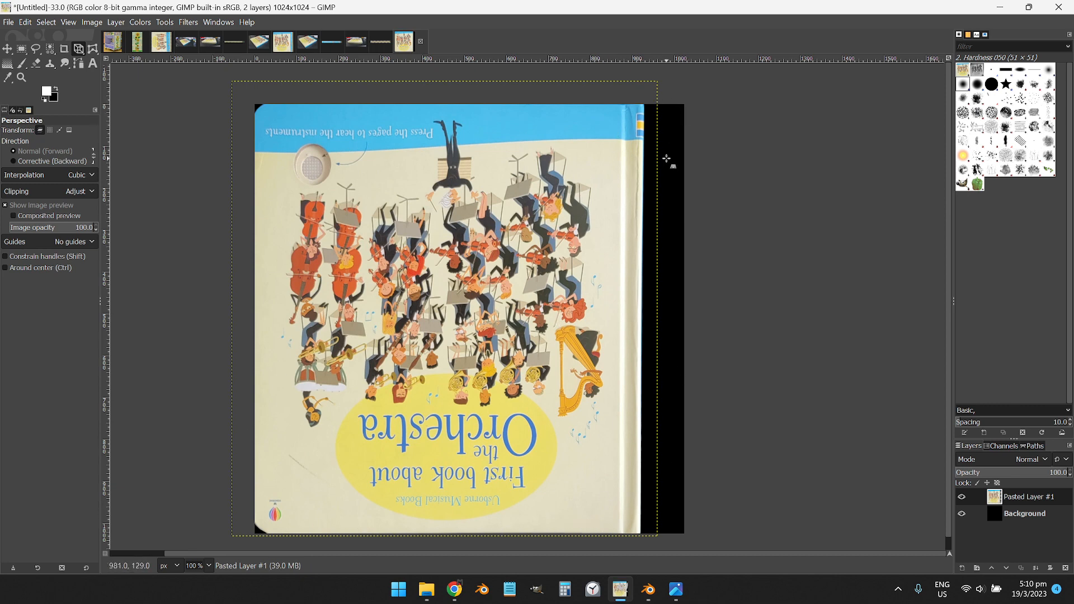
Switch to Blender and examine the finished book texture layout in the UV Editing workspace, then minimise Blender
mouse_move(650, 598)
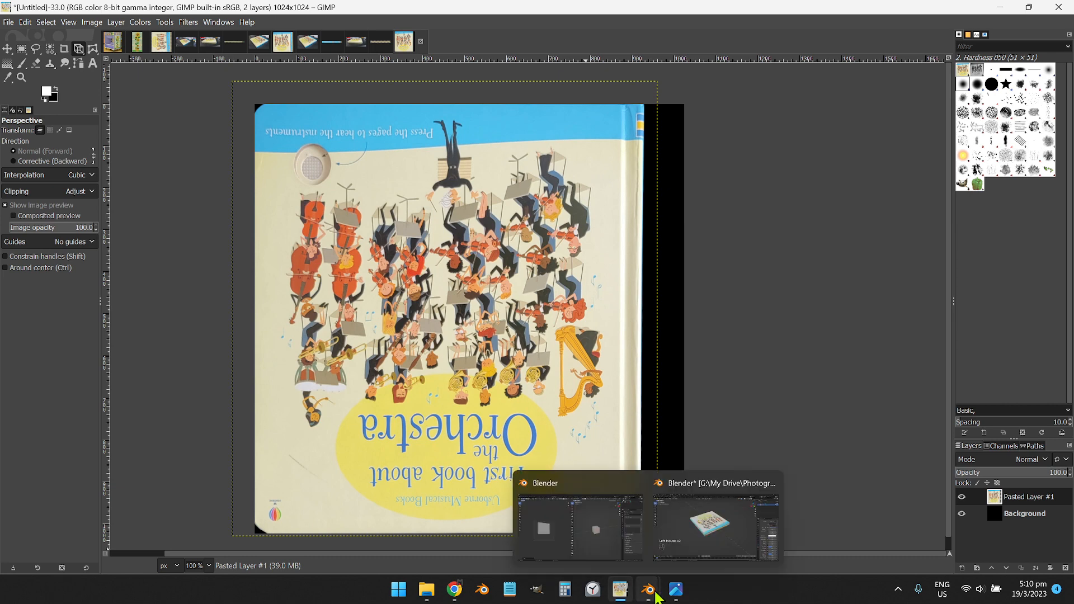
click(681, 556)
click(312, 24)
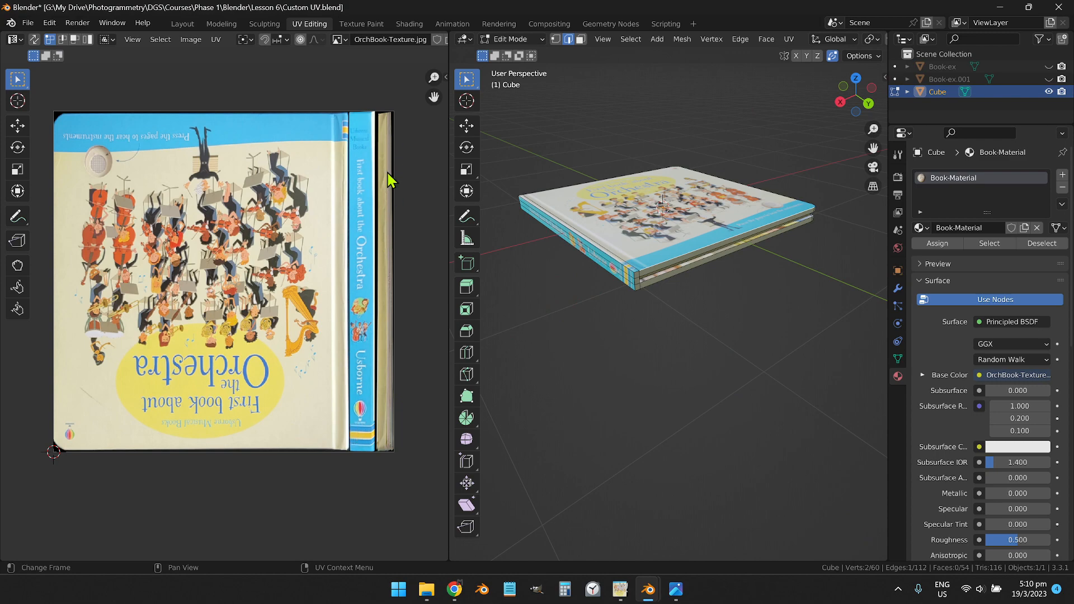
click(999, 7)
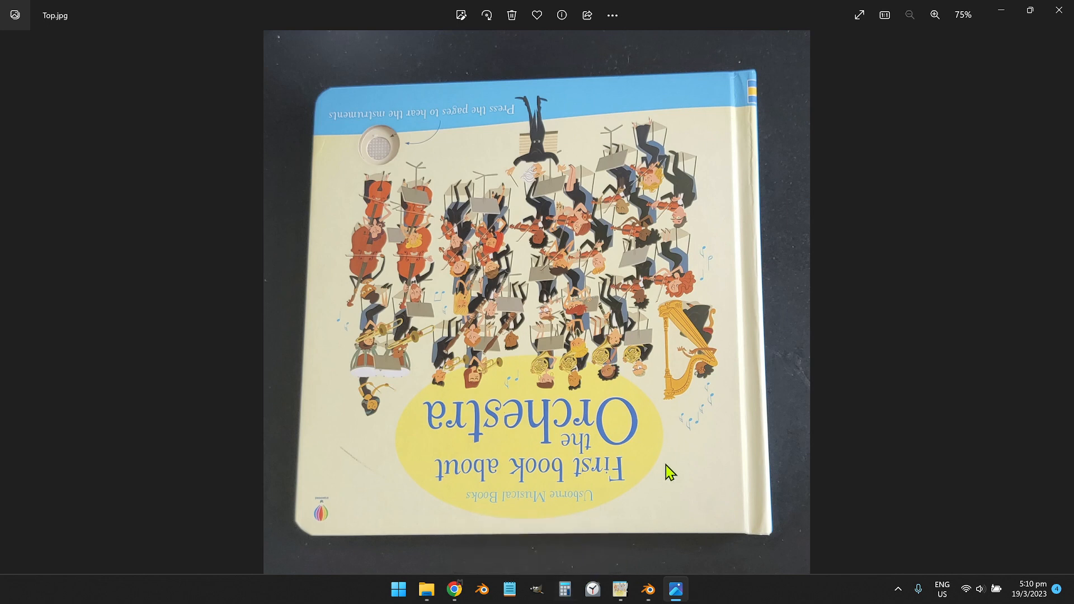
Show the Ortho.jpg book photo in the photo viewer and copy the image
key(Left)
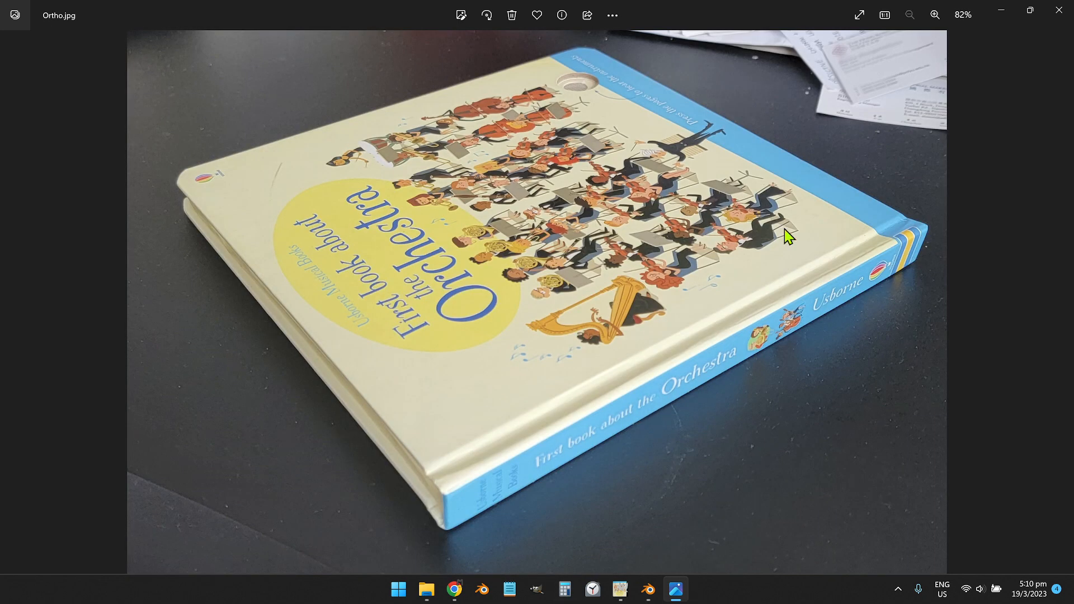
right_click(501, 263)
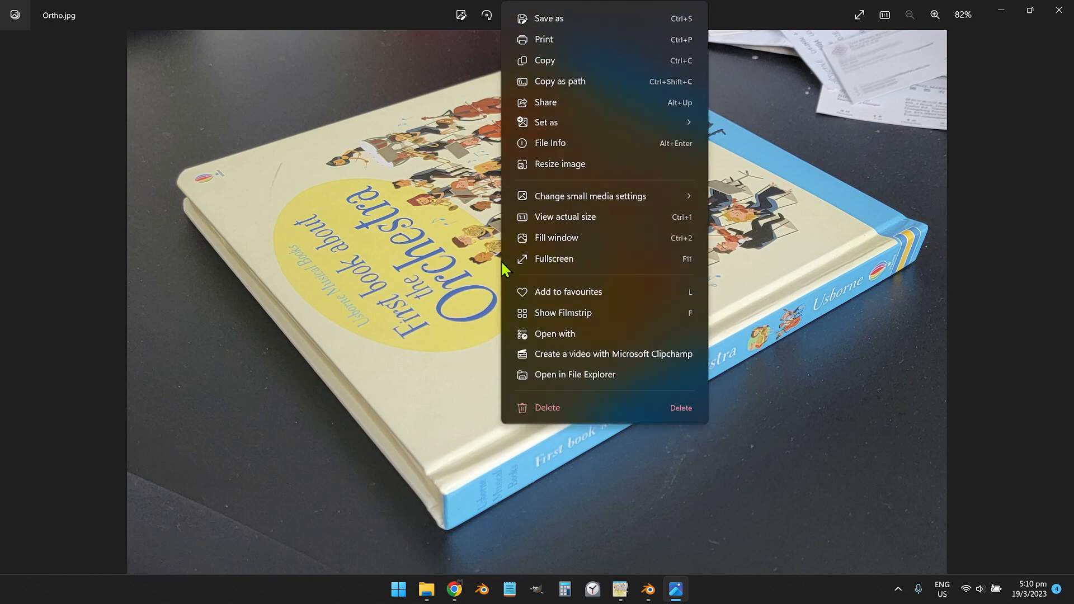
click(544, 61)
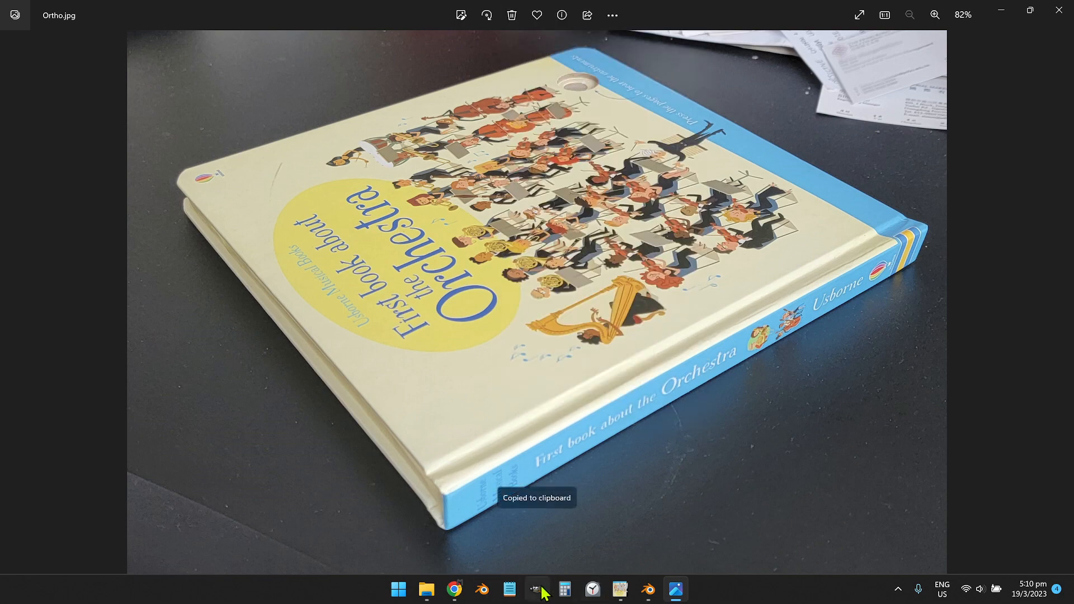
Switch to GIMP's 1024 × 1024 texture image and create a new image from the copied book photo
click(620, 589)
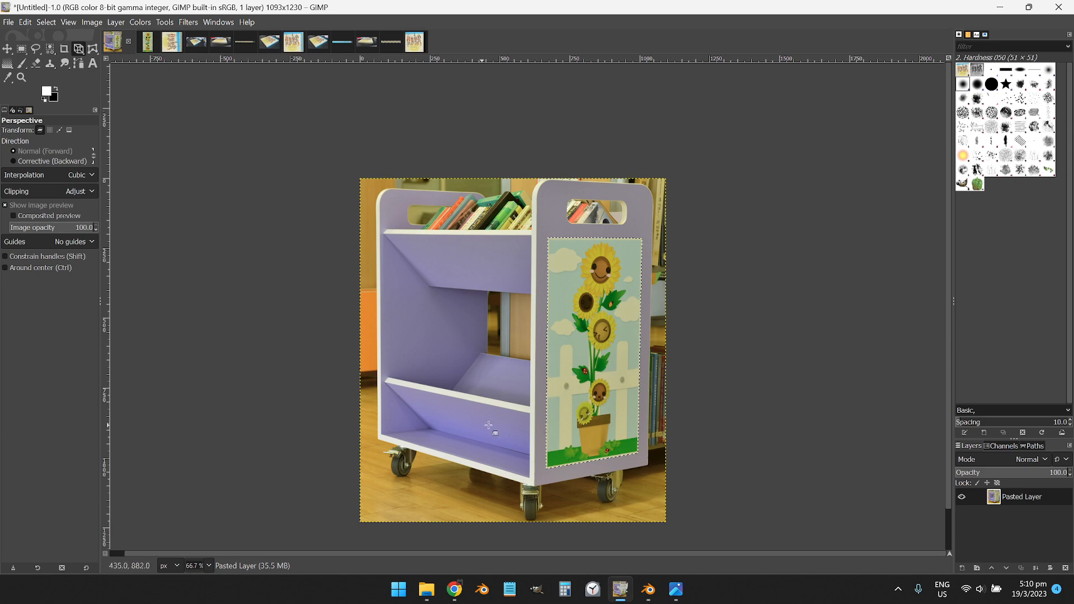
click(415, 41)
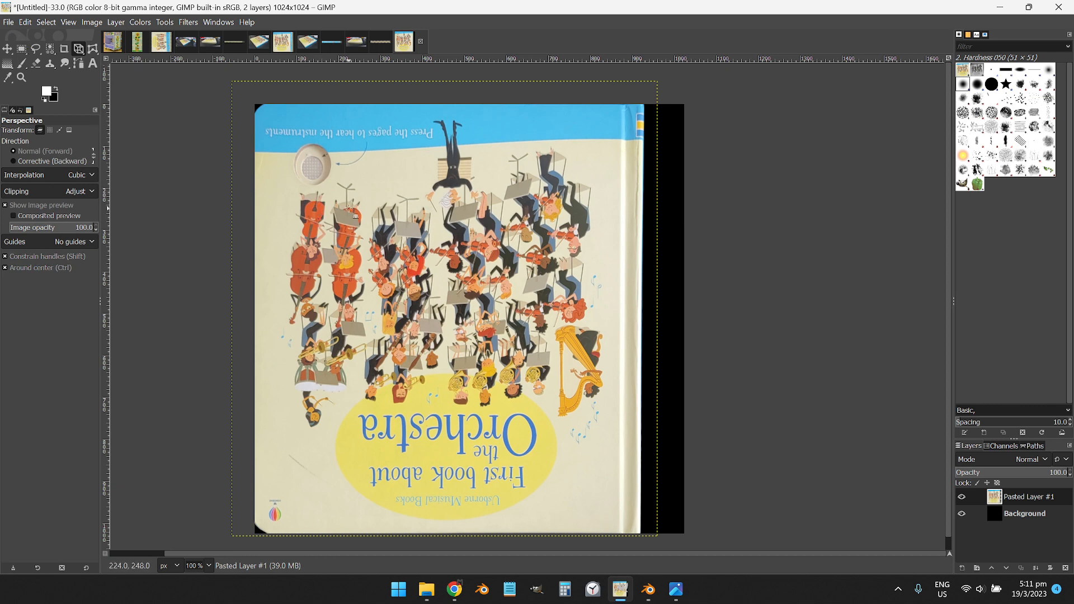
key(ctrl+shift+e)
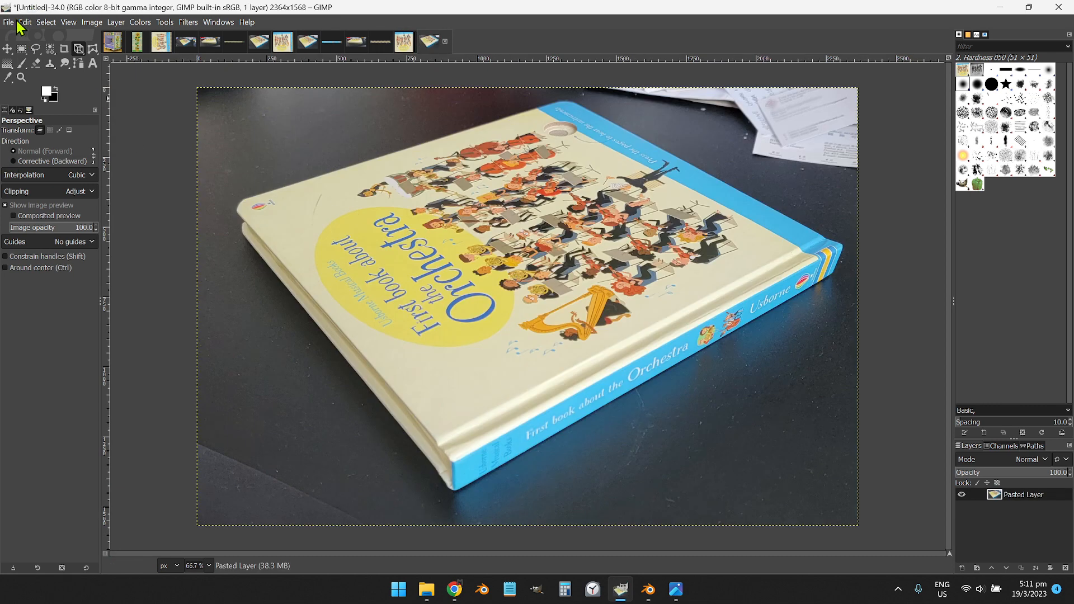
Close the newly created photo image and discard its changes
click(9, 23)
mouse_move(21, 52)
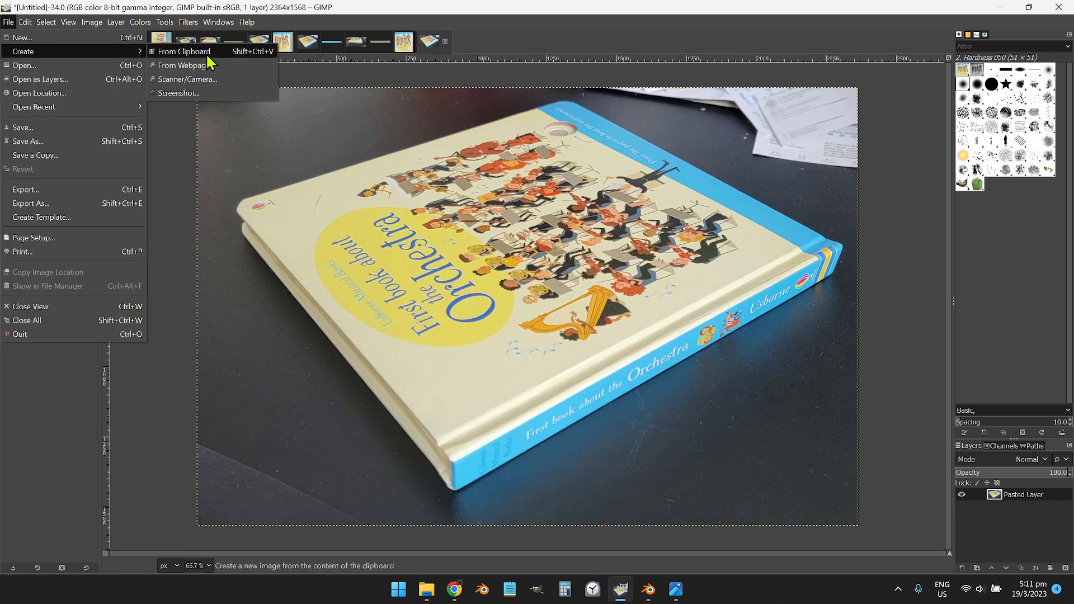
click(446, 42)
click(445, 42)
click(539, 350)
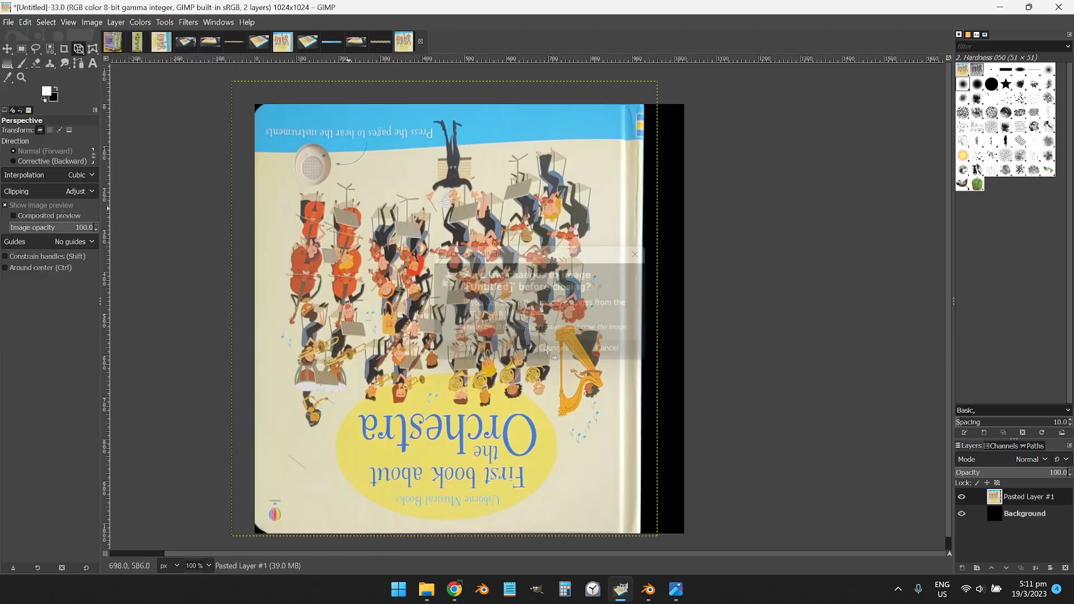
Check the Ortho.jpg photo in the viewer, return to GIMP, and create a new image from the clipboard
click(675, 589)
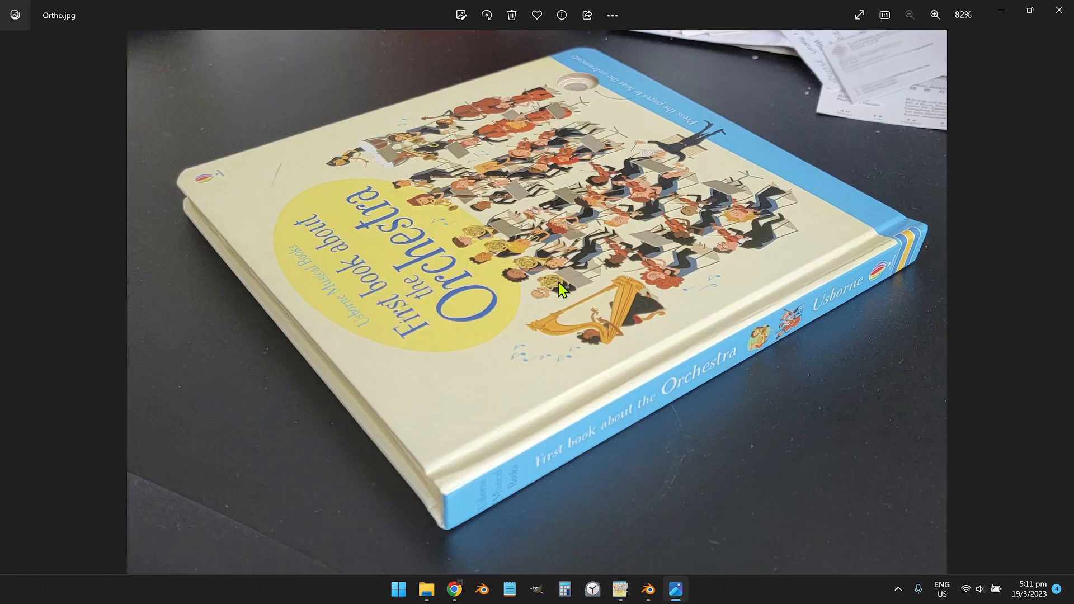
click(619, 589)
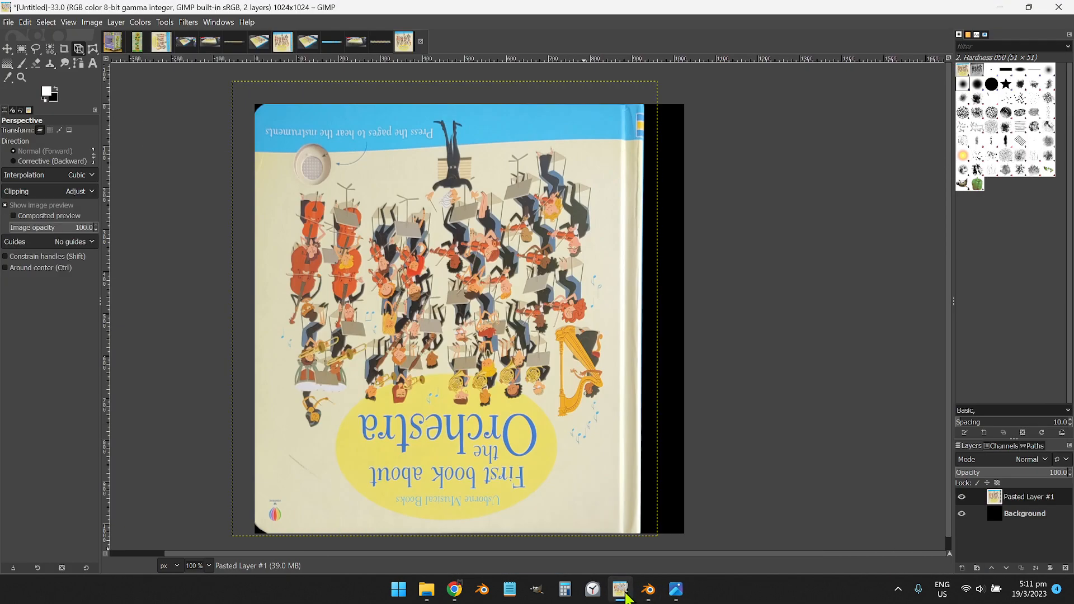
click(9, 22)
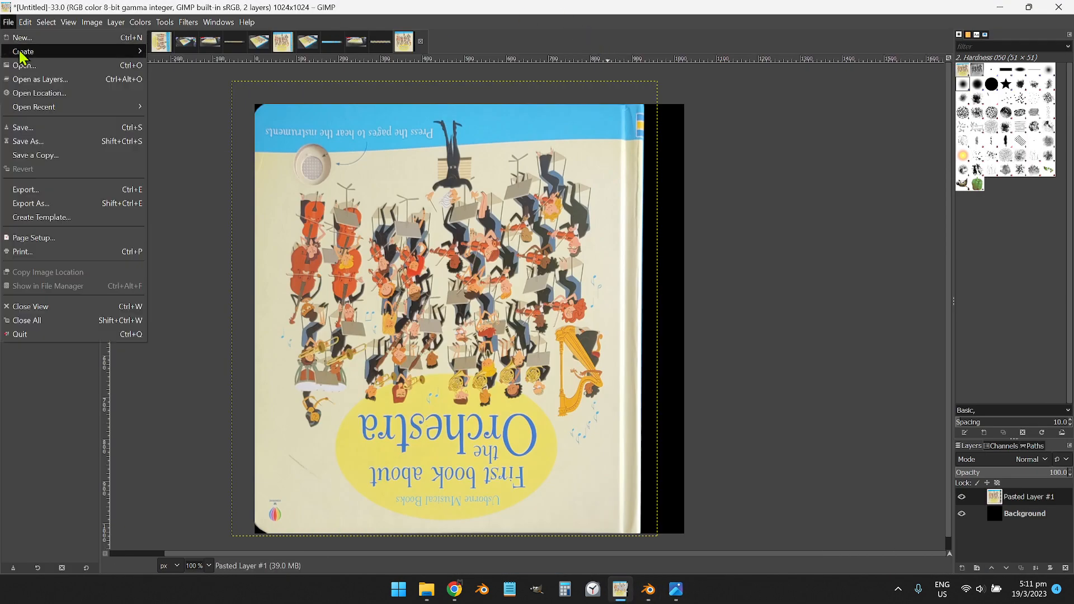
mouse_move(23, 56)
click(171, 51)
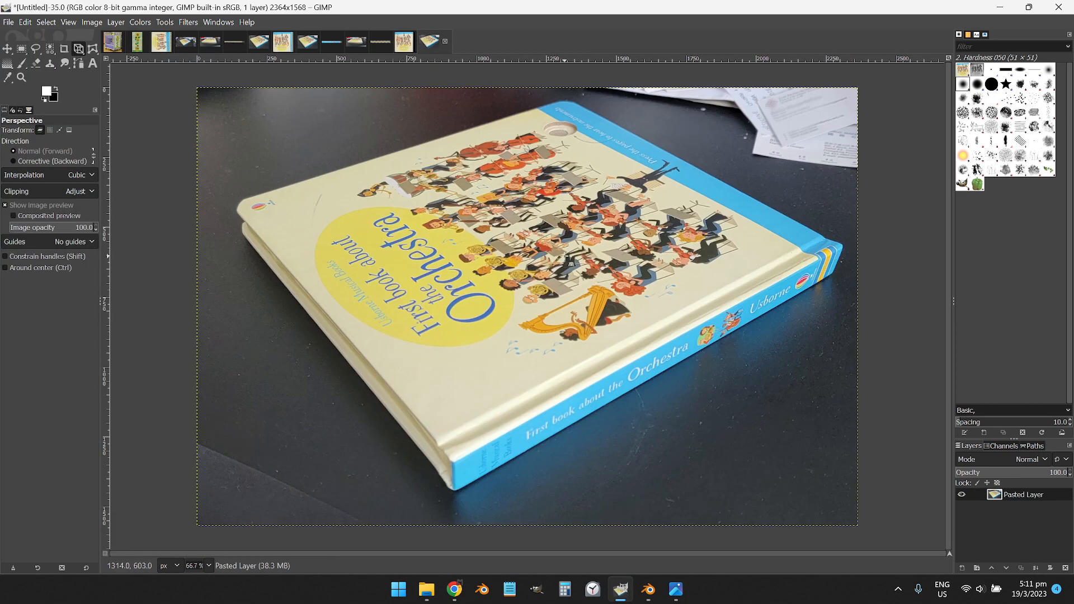
Outline the book's blue spine with Free Select, copy the selection, and paste it as a new image
click(36, 49)
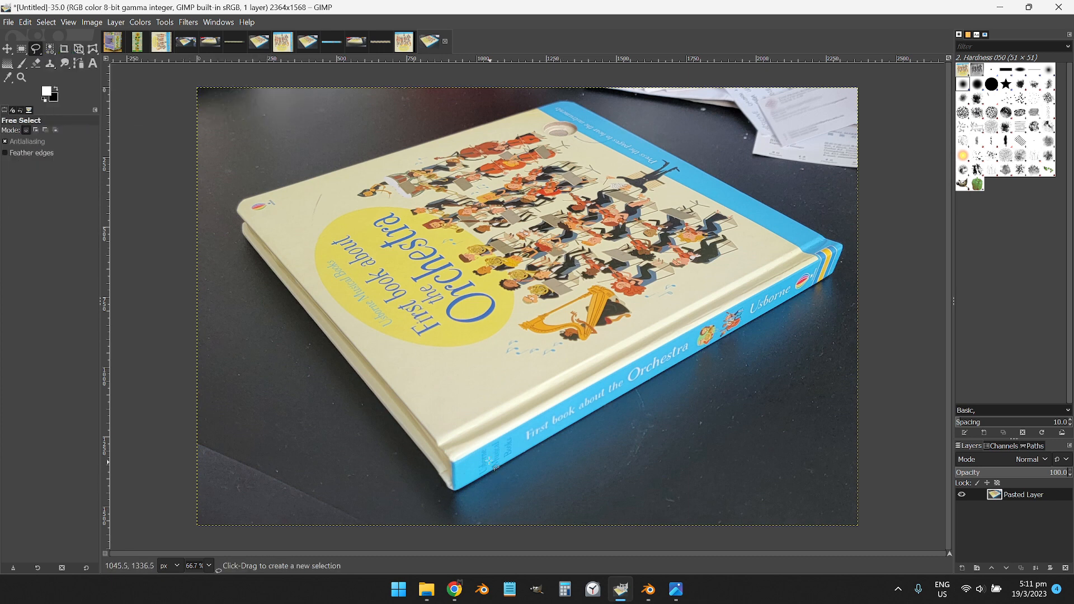
click(452, 461)
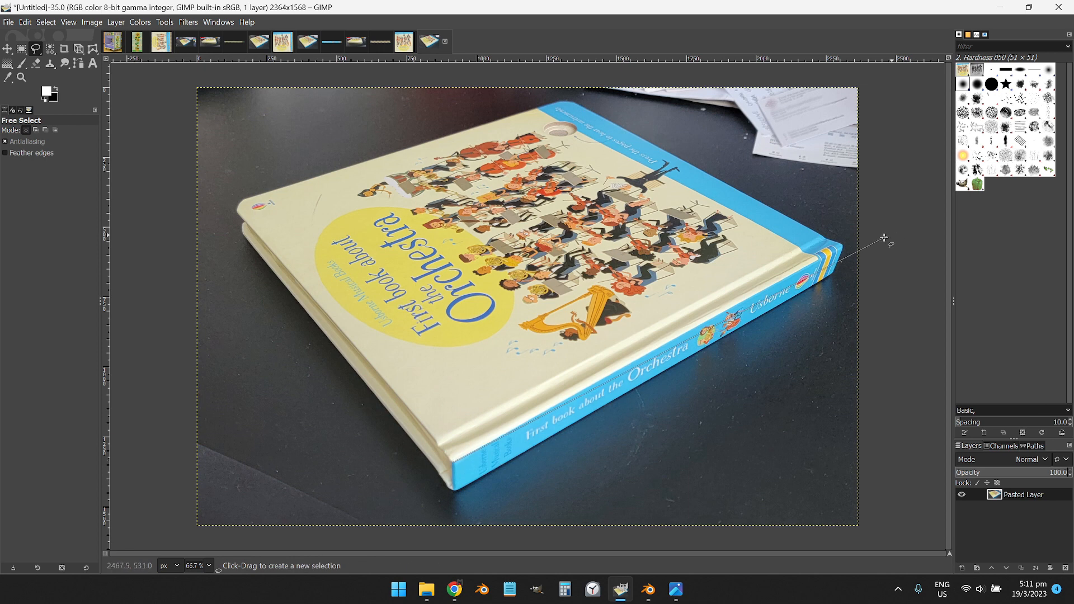
click(842, 246)
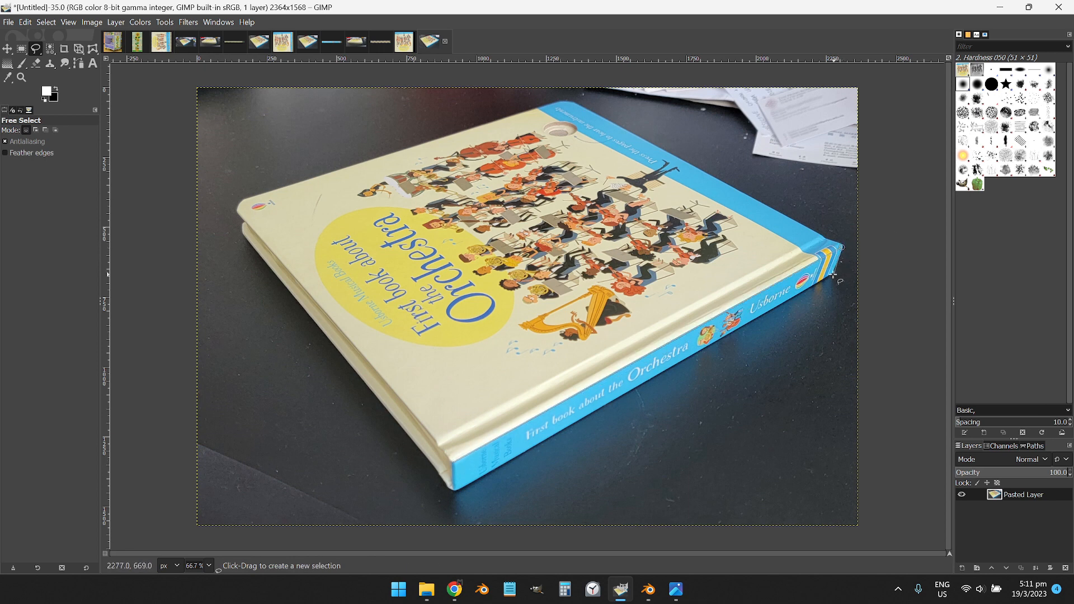
click(832, 275)
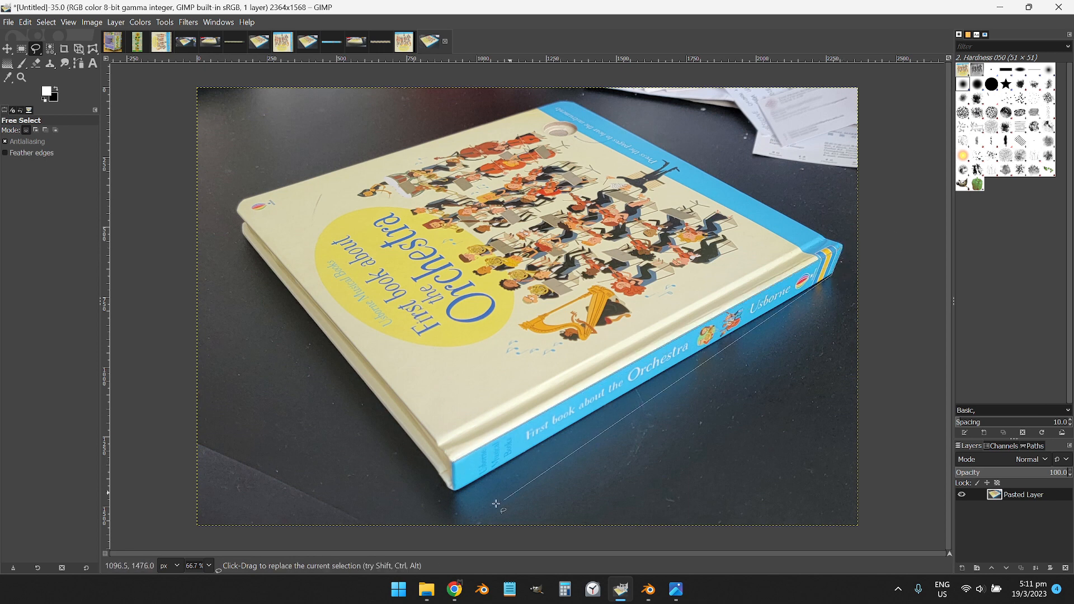
click(456, 491)
click(454, 462)
key(ctrl+c)
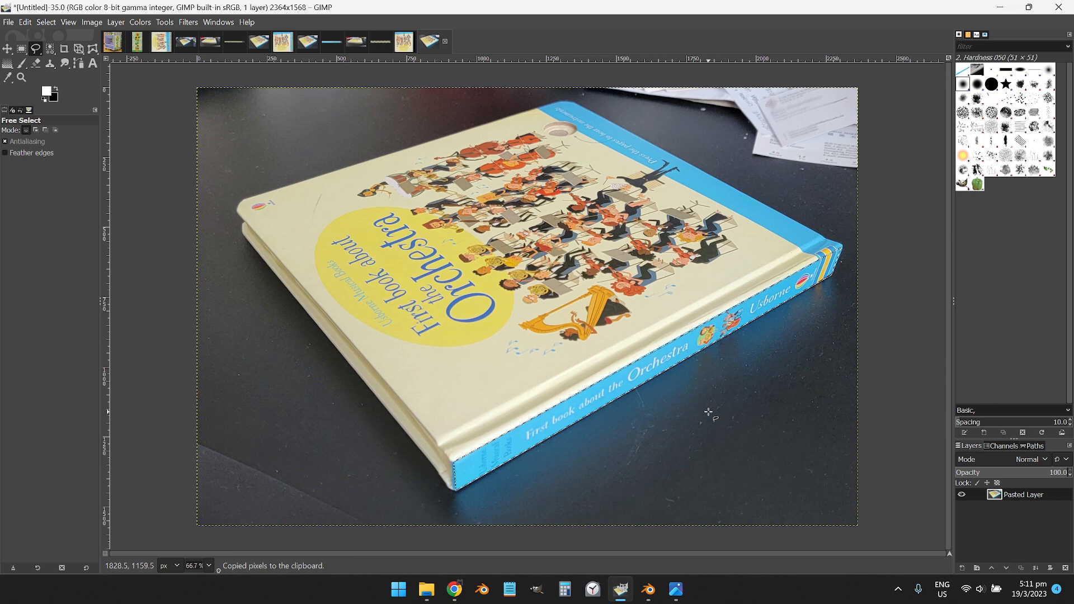
key(shift+ctrl+v)
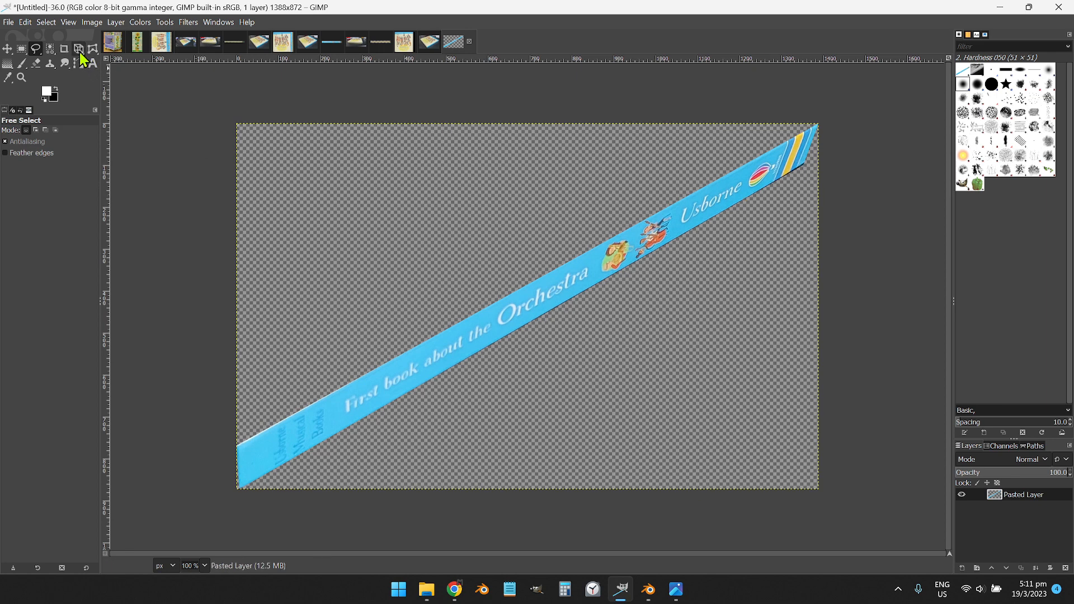
Shear the slanted spine cutout vertically by 782 to make it lie horizontally
click(162, 22)
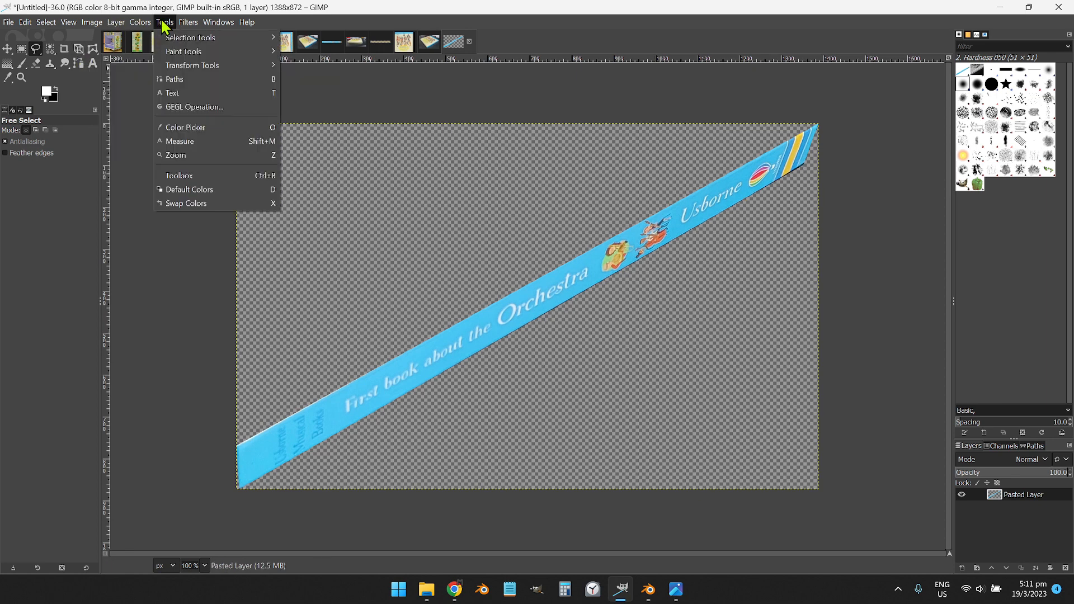
mouse_move(175, 66)
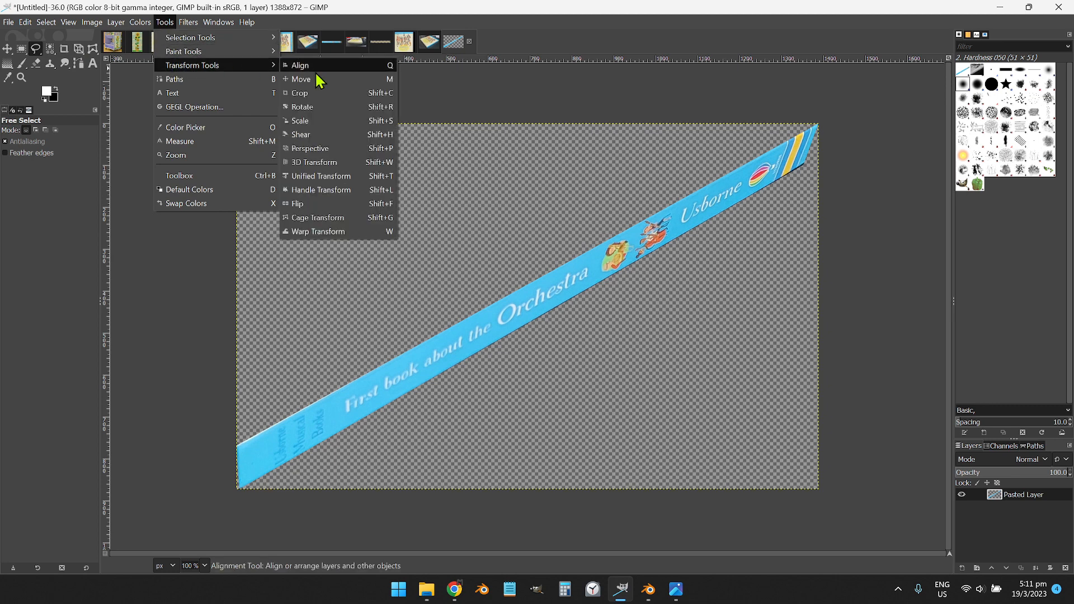
click(357, 139)
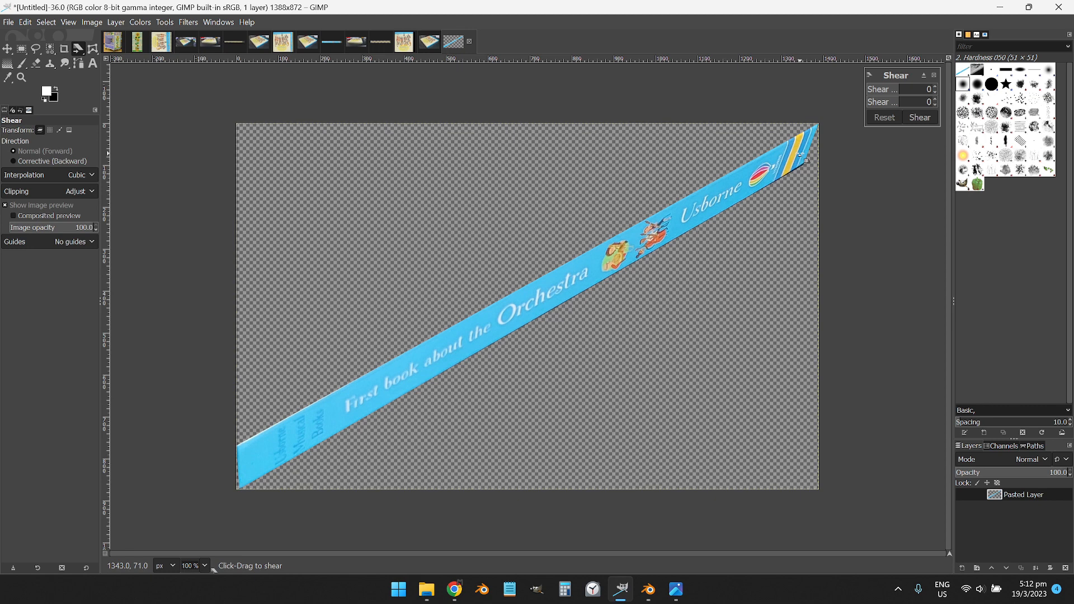
drag(800, 155, 798, 482)
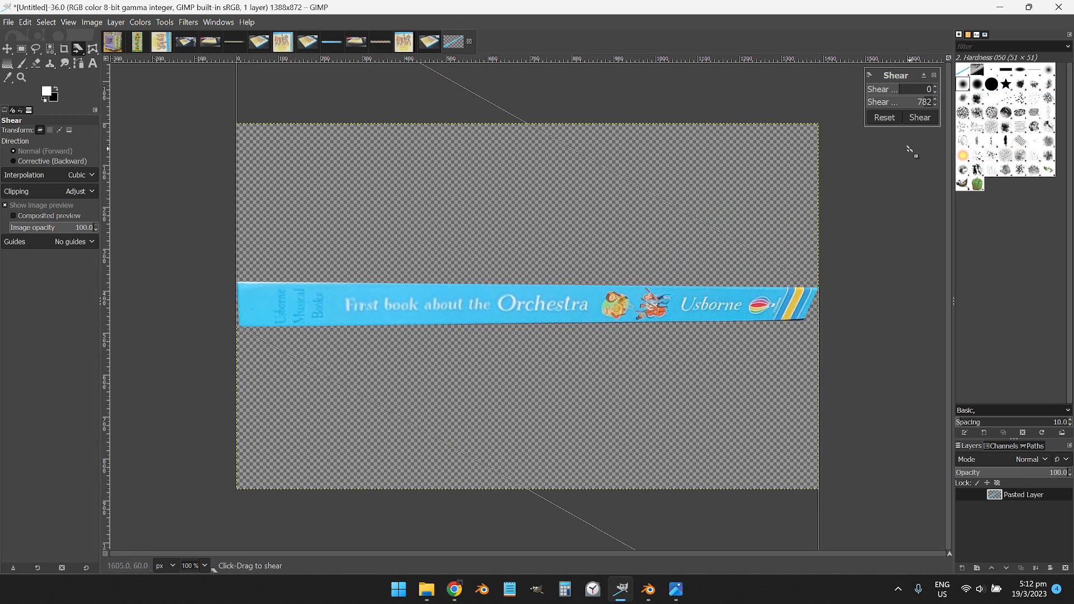
click(920, 117)
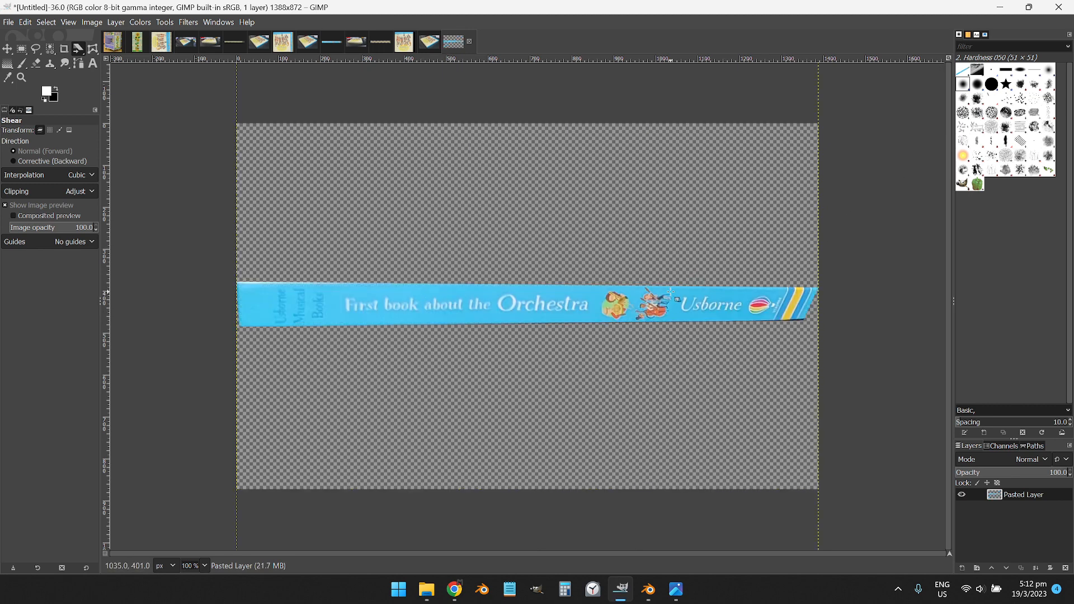
ctrl+scroll(671, 291, down, 2)
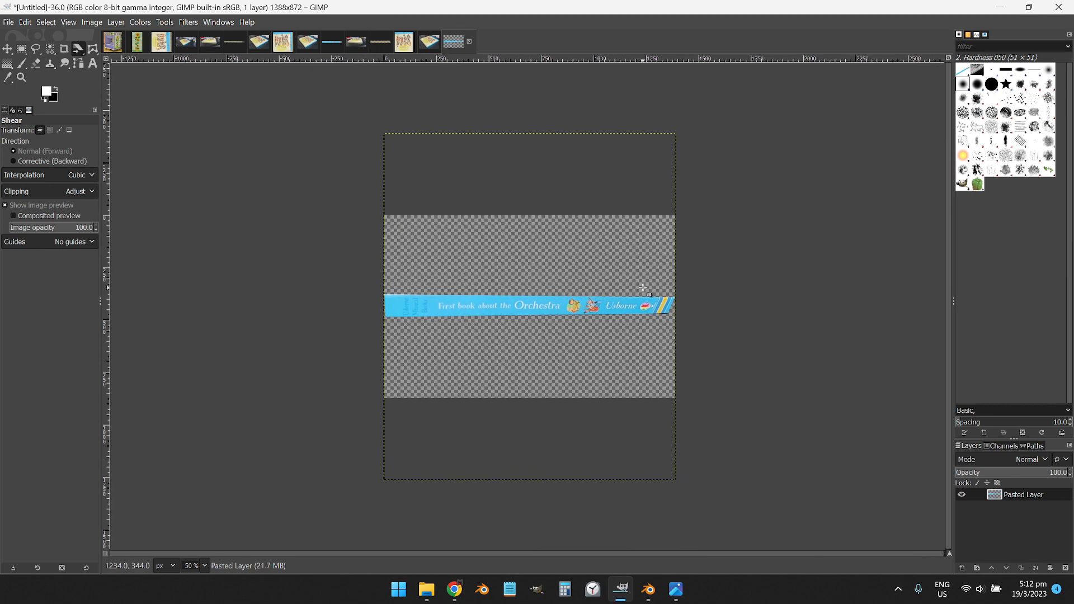
key(shift+p)
click(675, 272)
mouse_move(677, 134)
mouse_down()
mouse_move(683, 99)
mouse_move(679, 136)
mouse_up()
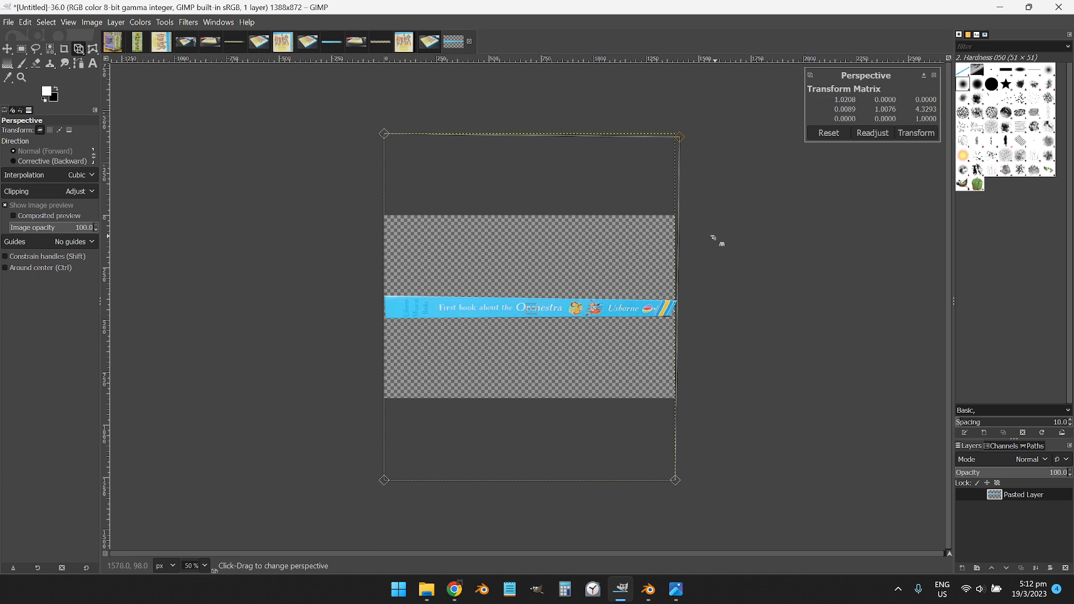
key(Escape)
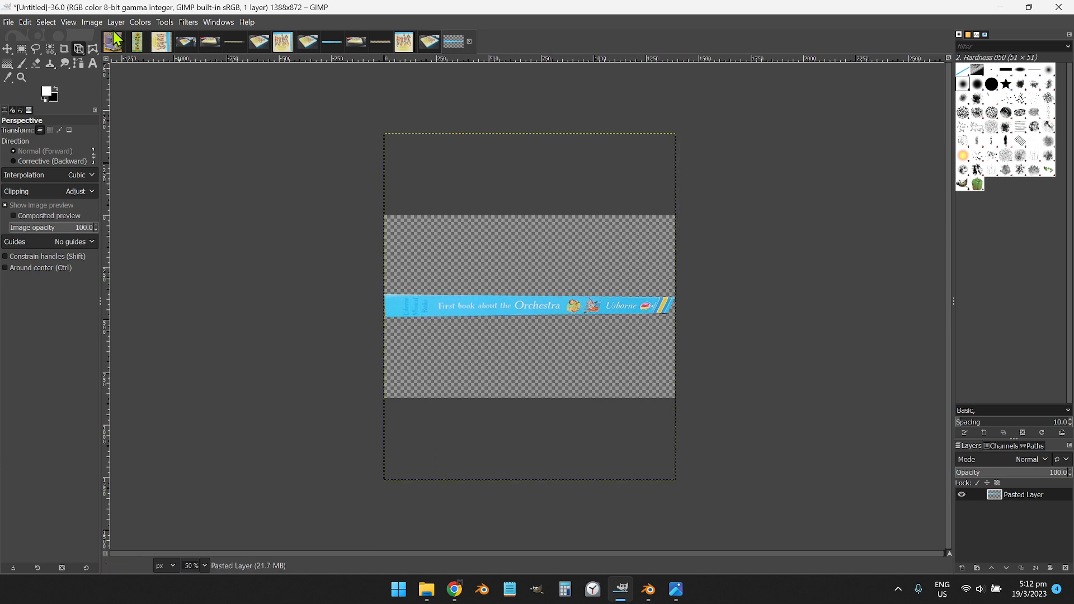
Crop the spine image to its content, and apply a perspective transform that squares the spine's ends and fills the canvas
click(93, 22)
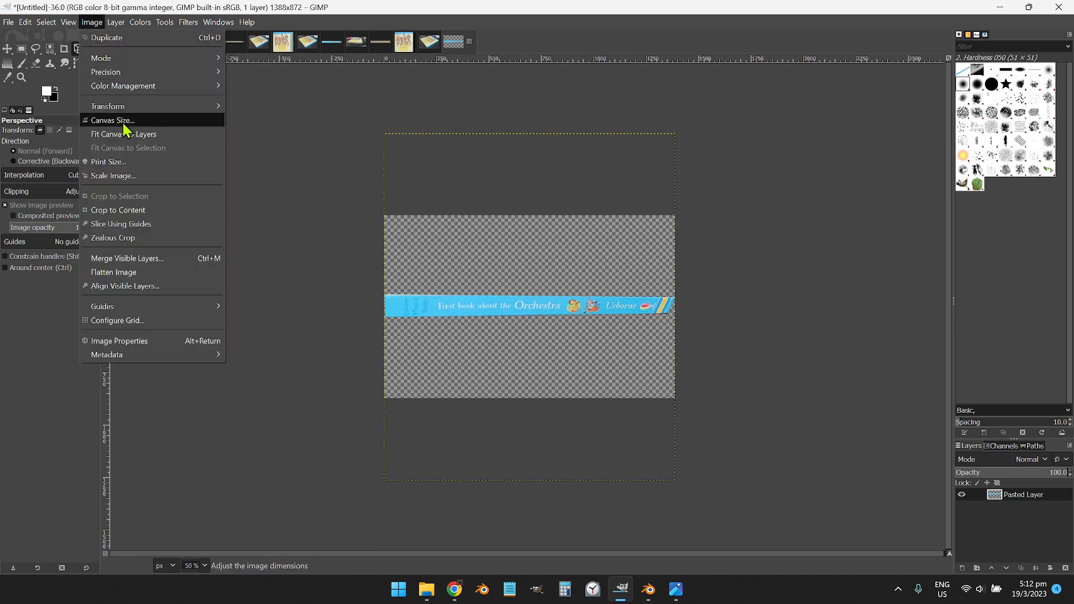
click(188, 213)
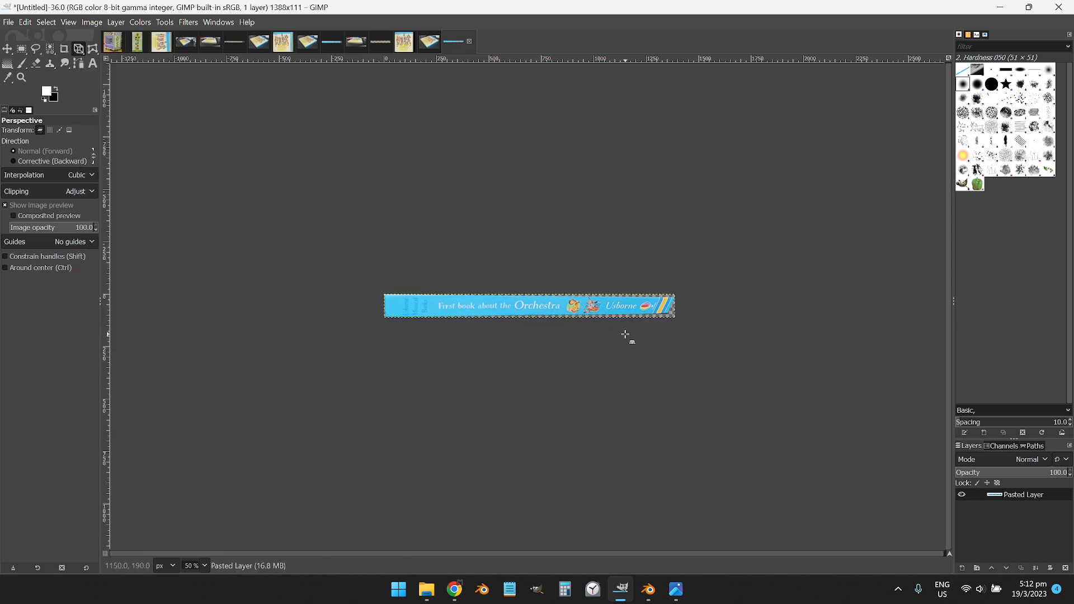
key(1)
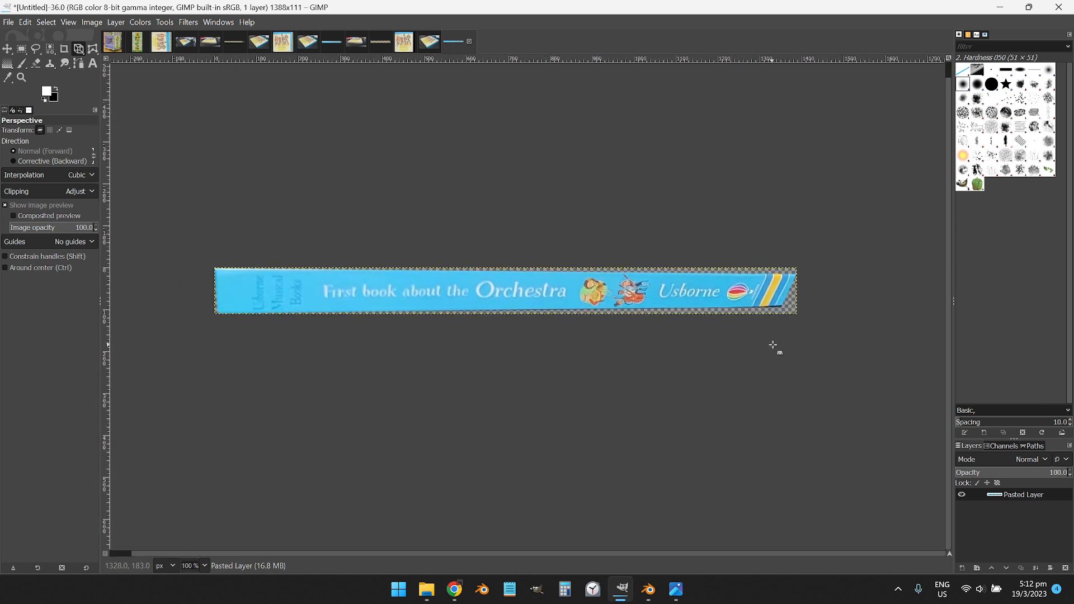
click(805, 336)
drag(798, 270, 790, 263)
drag(793, 316, 818, 320)
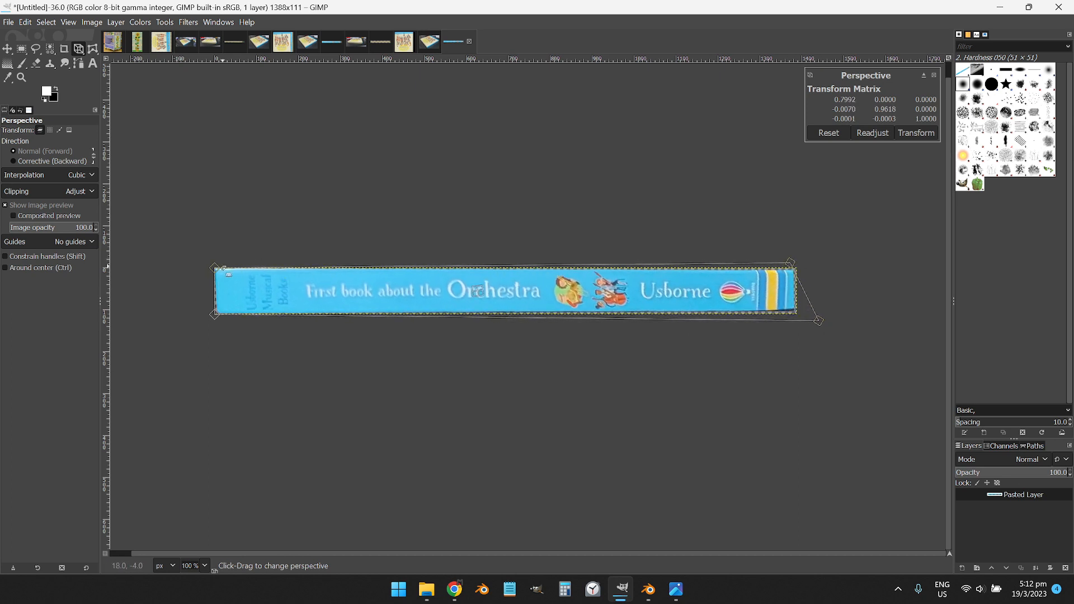
drag(215, 269, 217, 268)
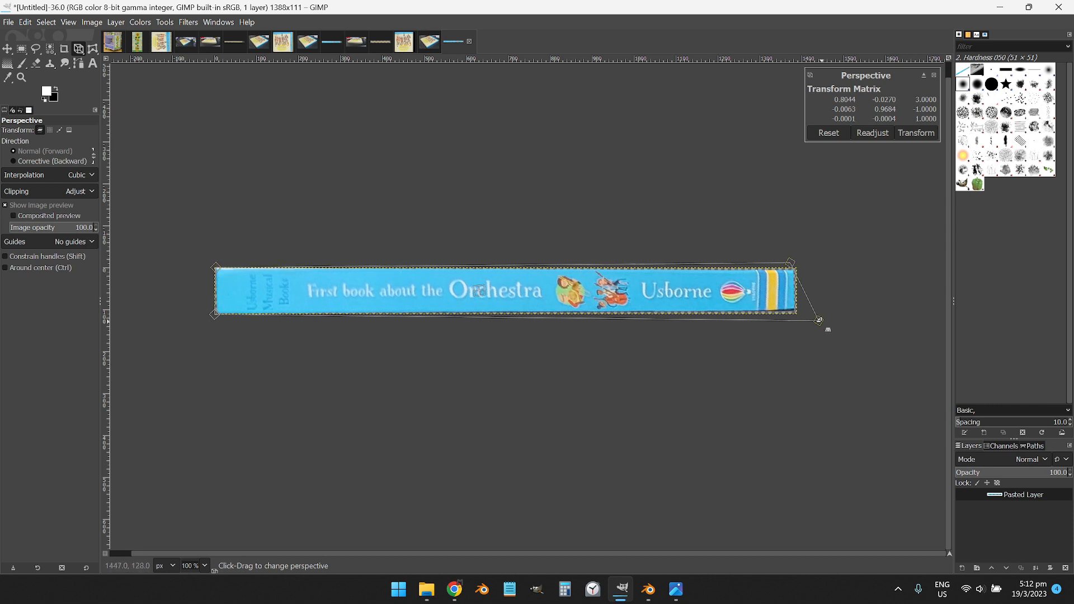
drag(818, 320, 818, 324)
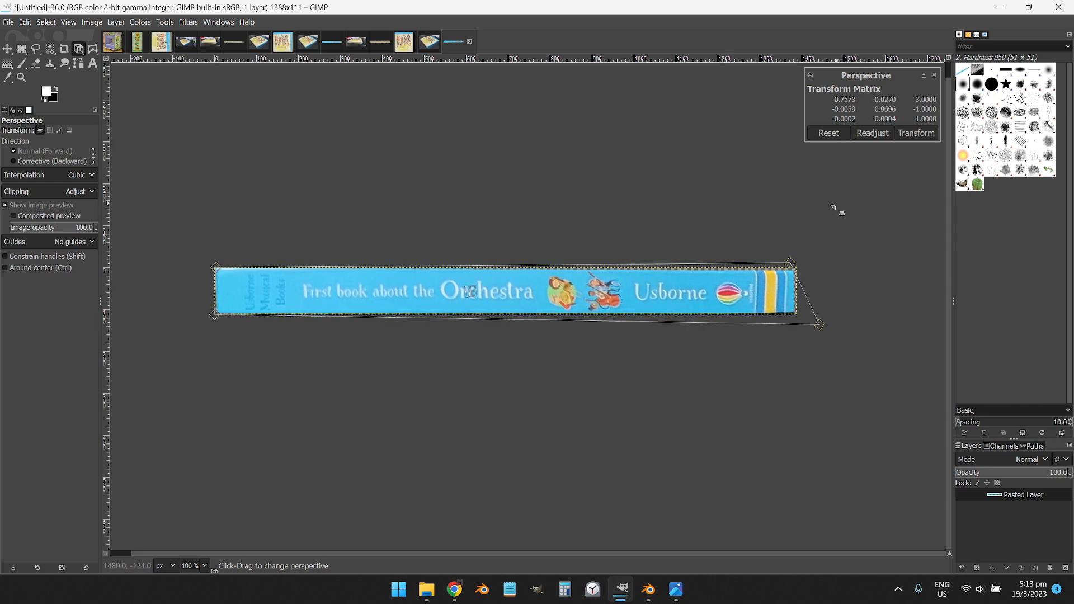
click(916, 133)
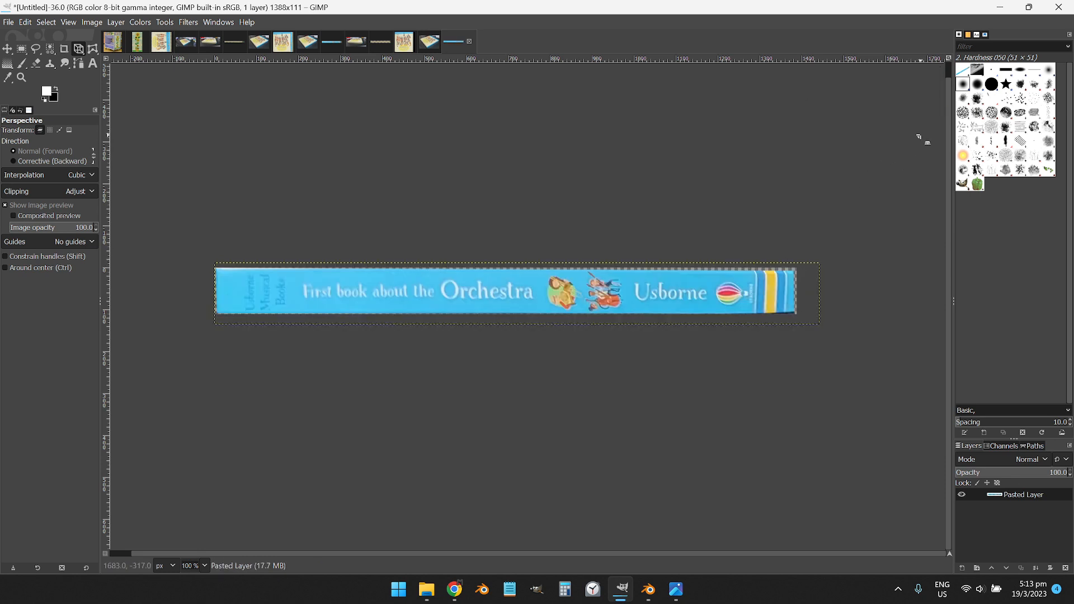
Copy the corrected spine and paste it into the 1024 × 1024 texture image as a new layer
key(ctrl+c)
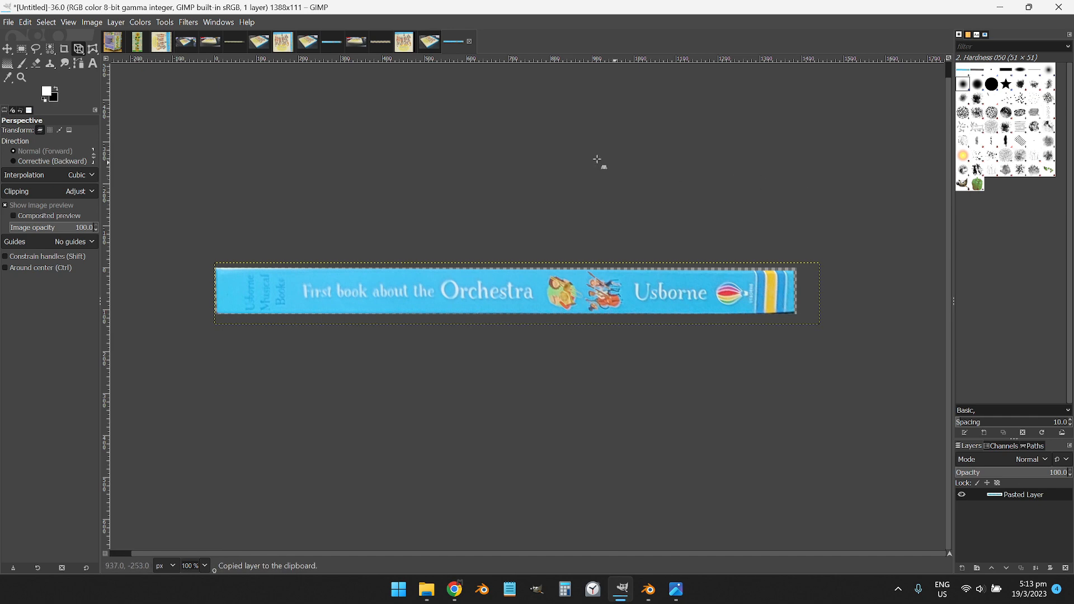
click(408, 43)
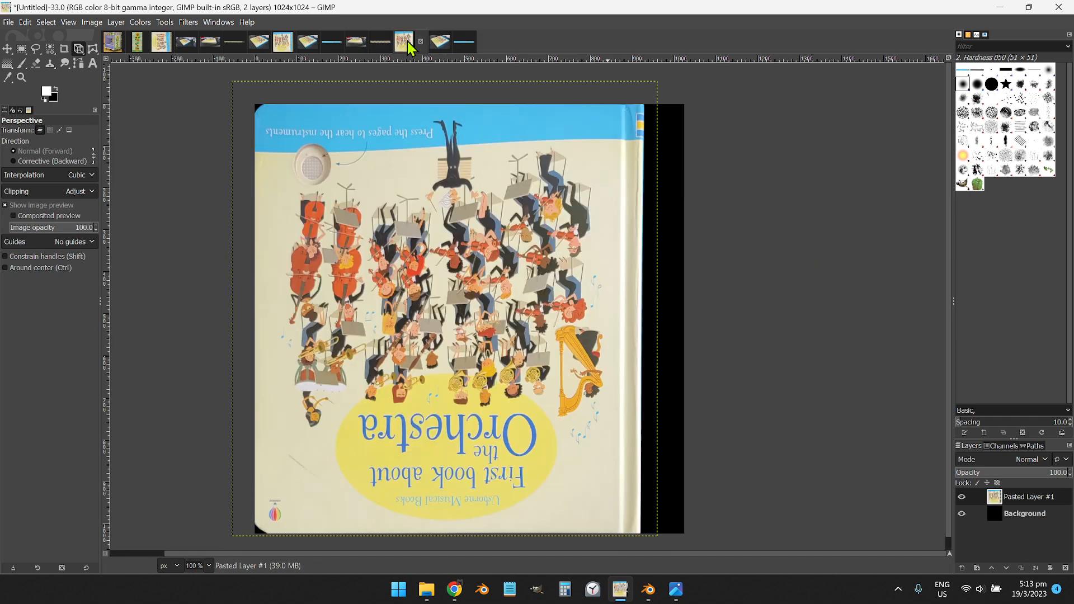
scroll(665, 296, down, 1)
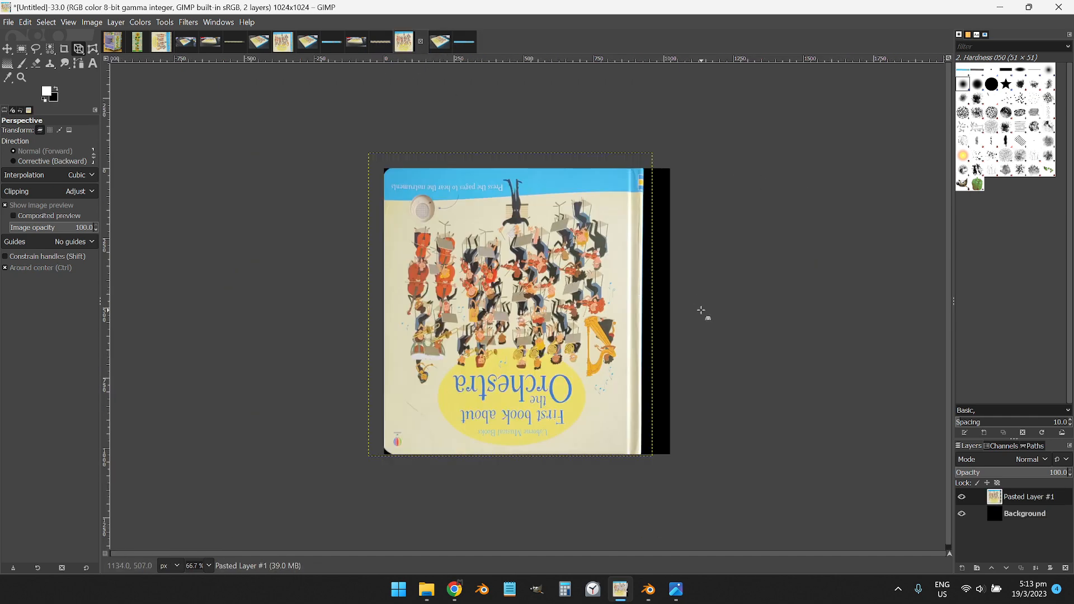
key(ctrl+v)
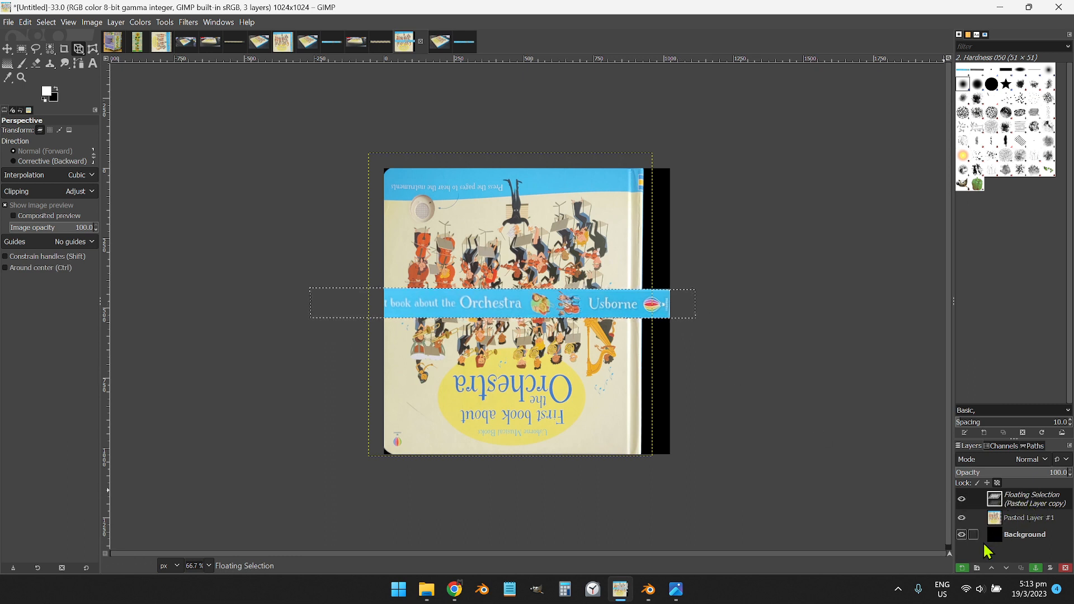
click(962, 570)
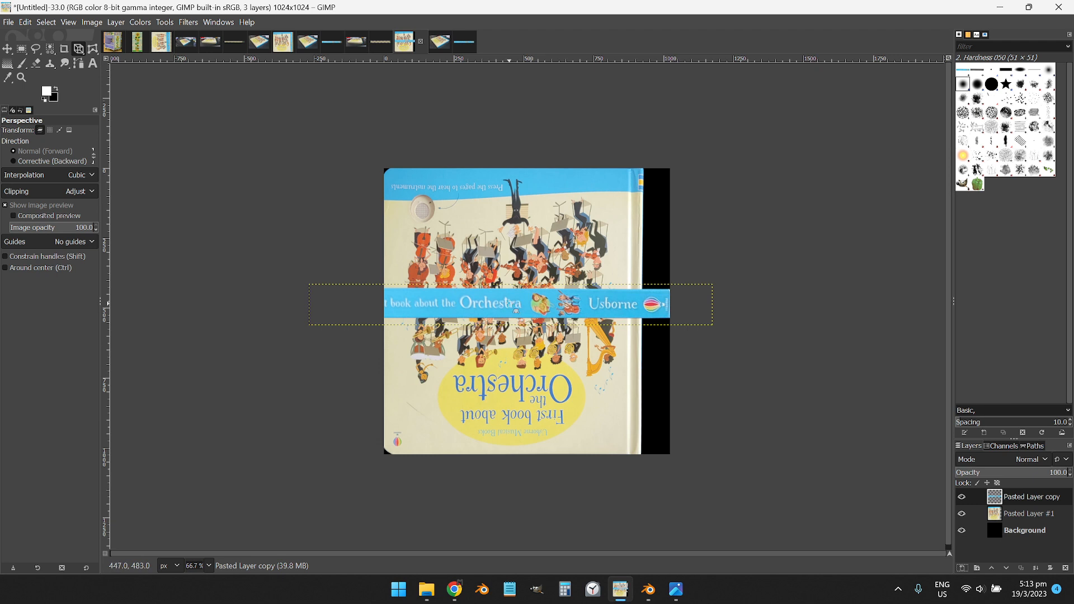
Shift the pasted spine layer slightly up and to the right over the cover with the Move tool
key(m)
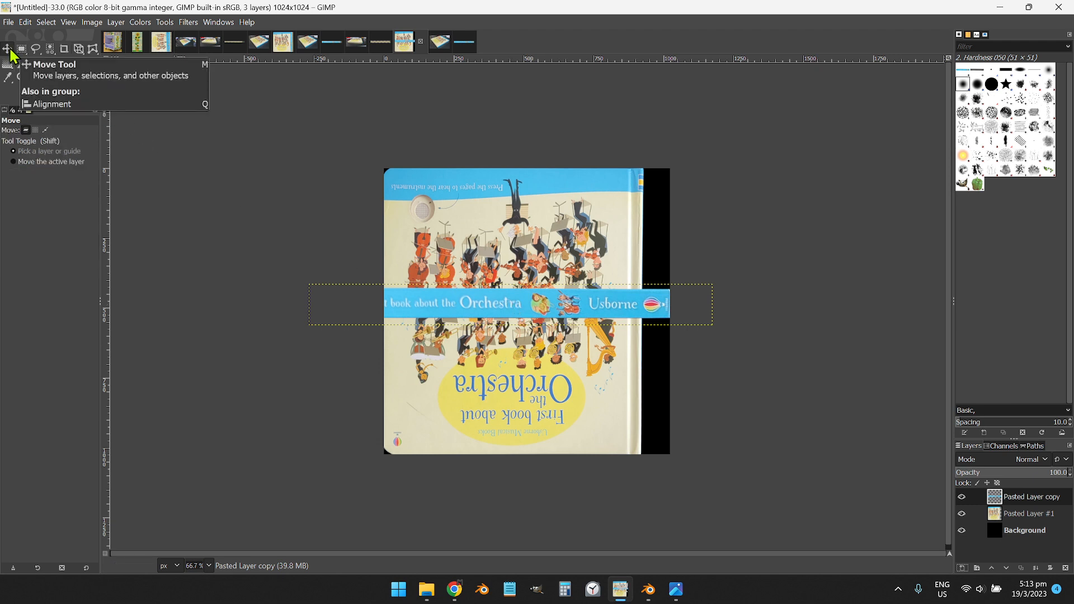
drag(10, 52, 34, 58)
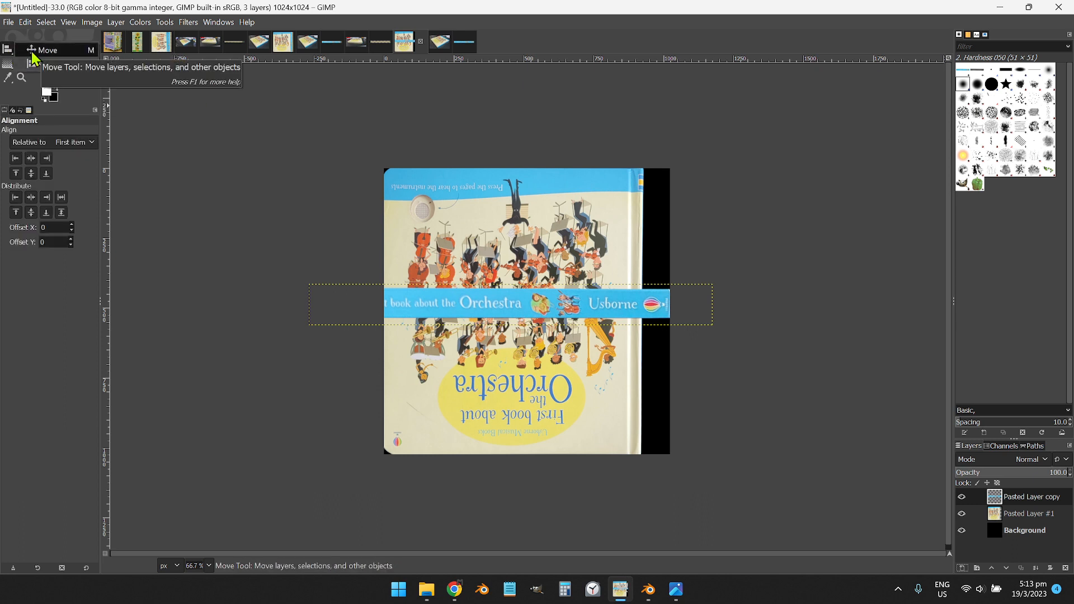
drag(34, 57, 34, 58)
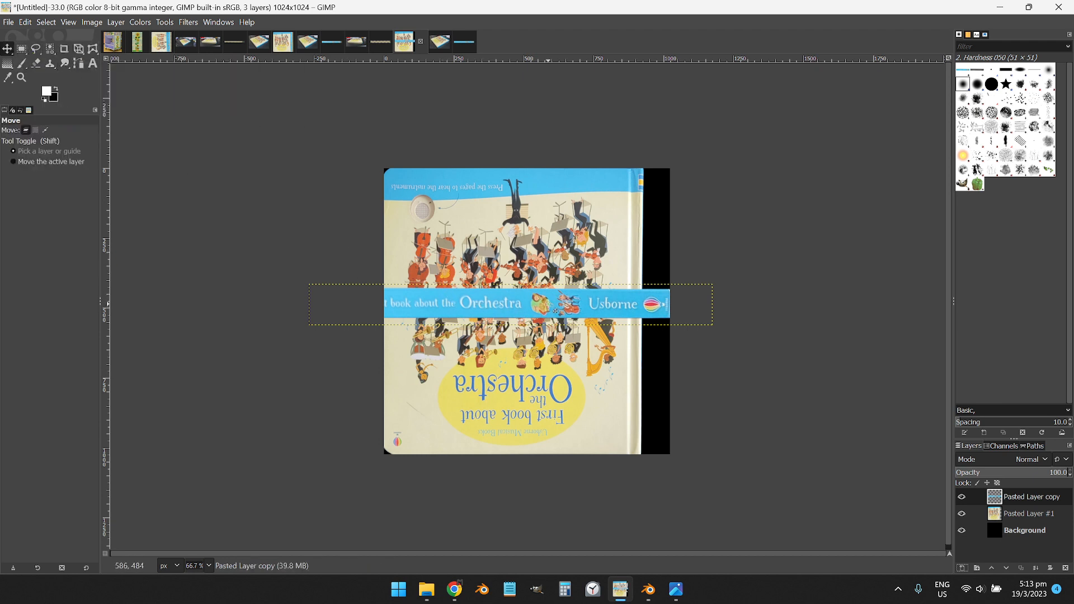
drag(555, 310, 563, 306)
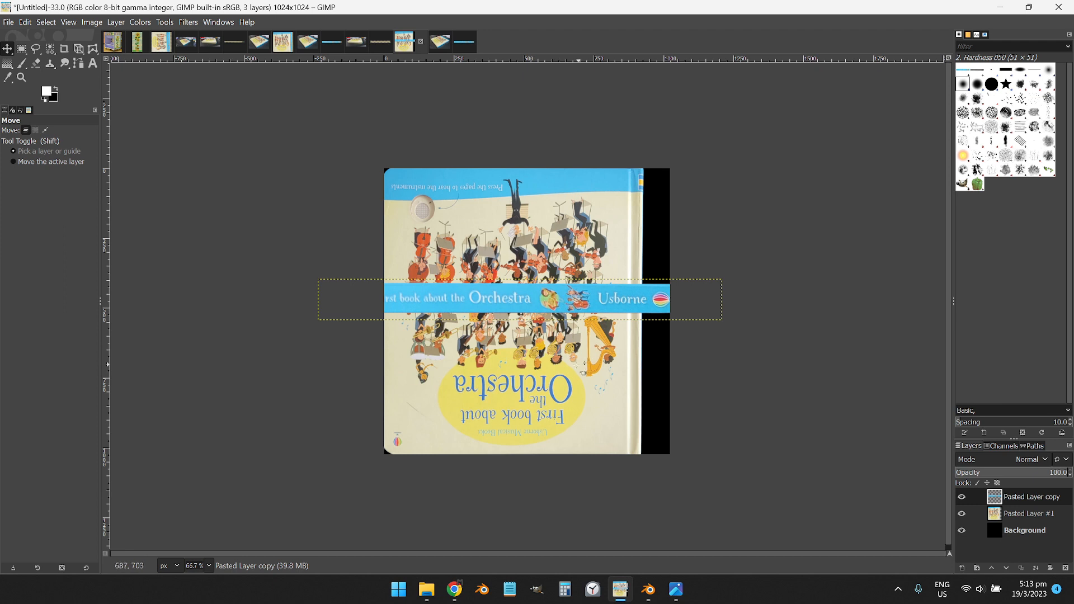
Rotate the spine layer by 90 degrees so it stands vertically
click(164, 22)
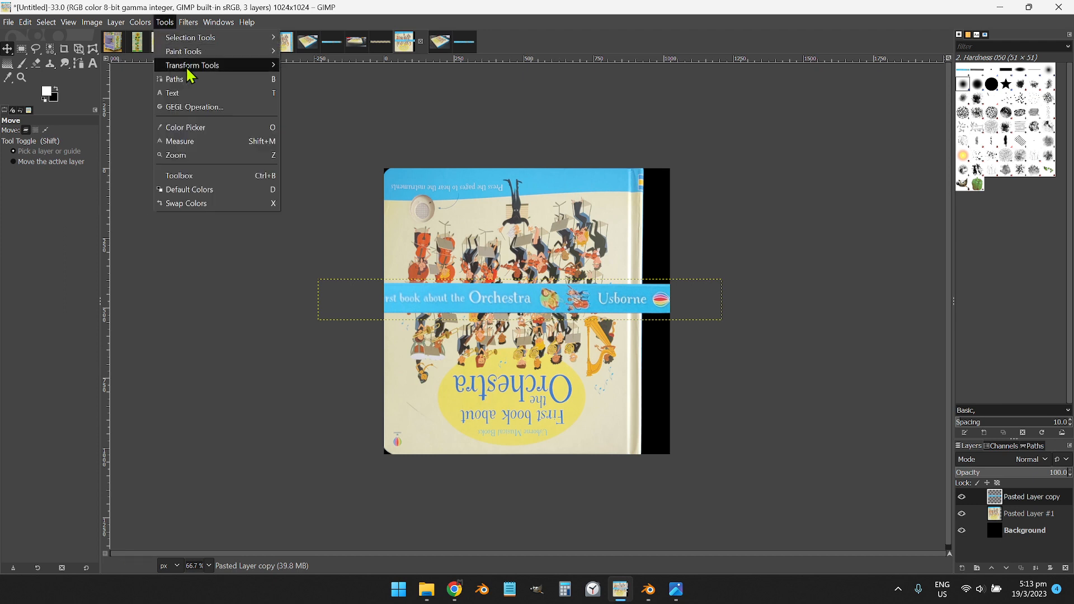
mouse_move(188, 67)
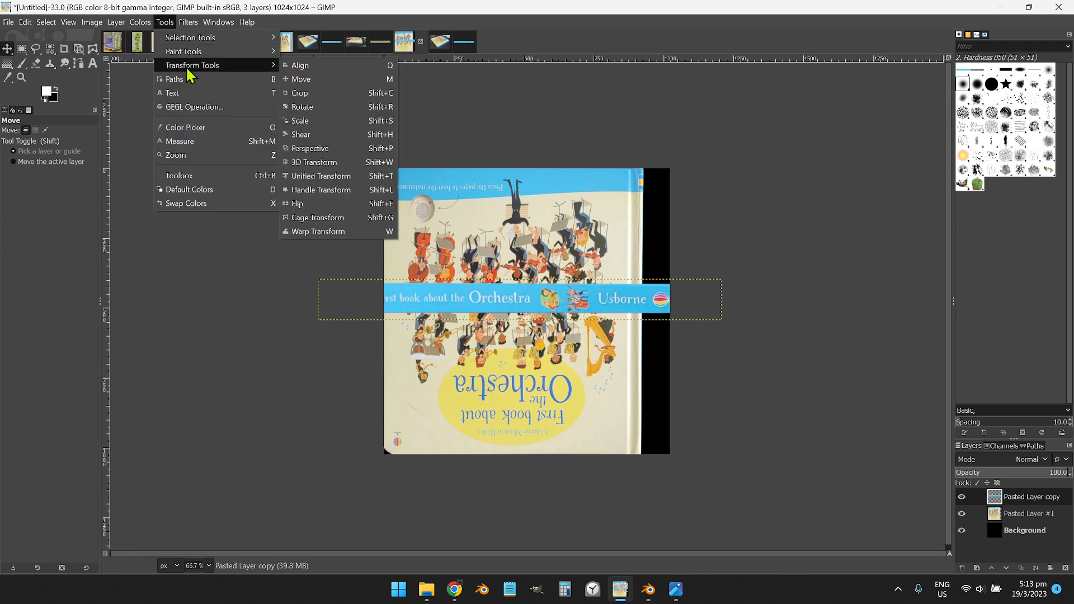
click(314, 107)
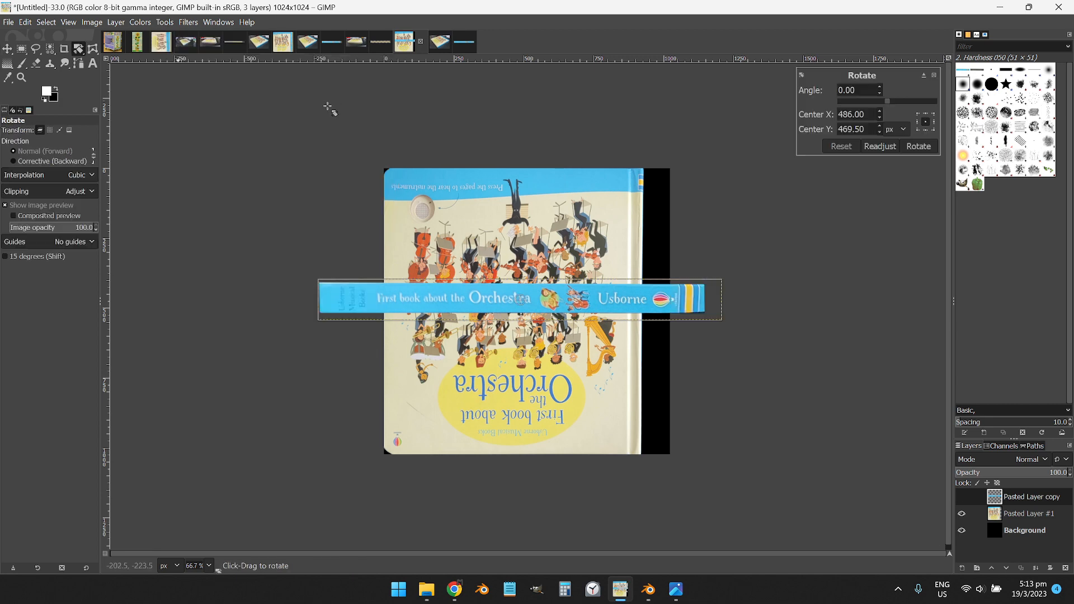
triple_click(863, 93)
text(90)
key(Return)
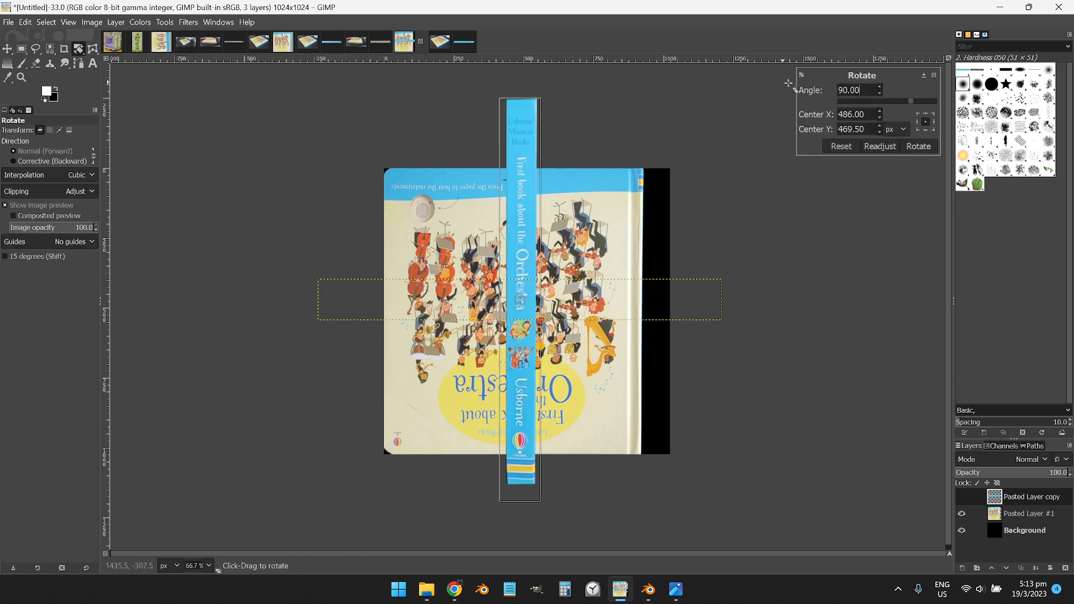
click(917, 146)
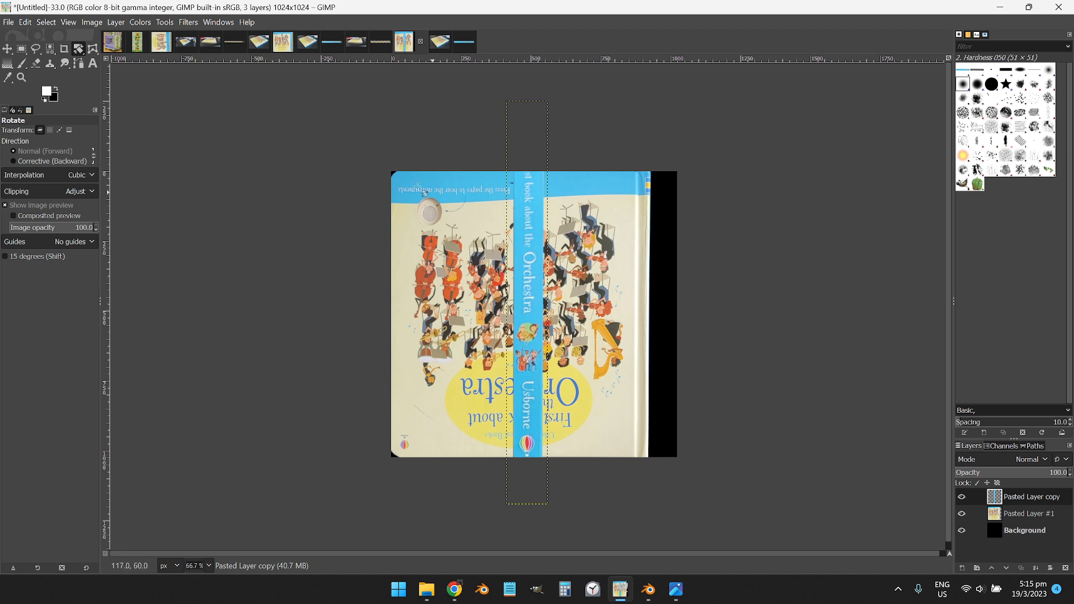
Scale the vertical spine layer to 148 × 1055 px, shrinking only its height around the center
click(165, 22)
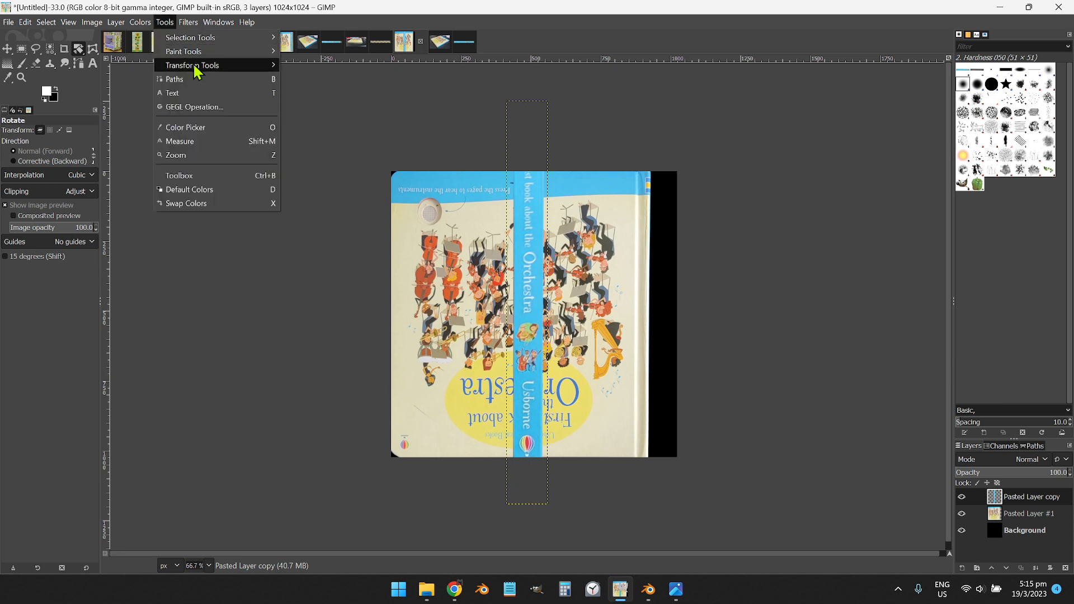
mouse_move(192, 65)
click(313, 121)
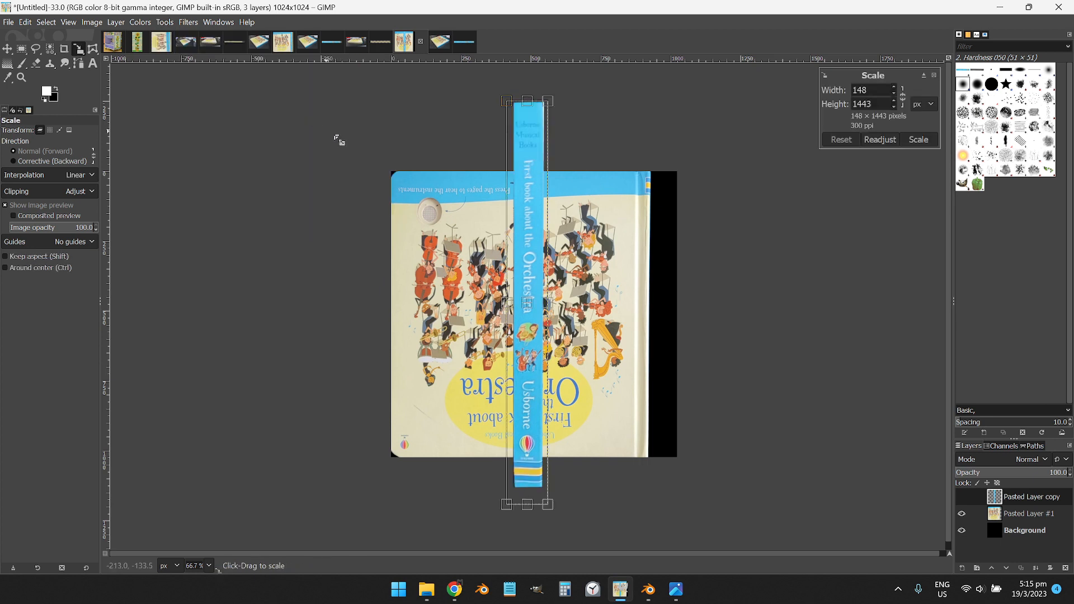
drag(534, 107, 529, 205)
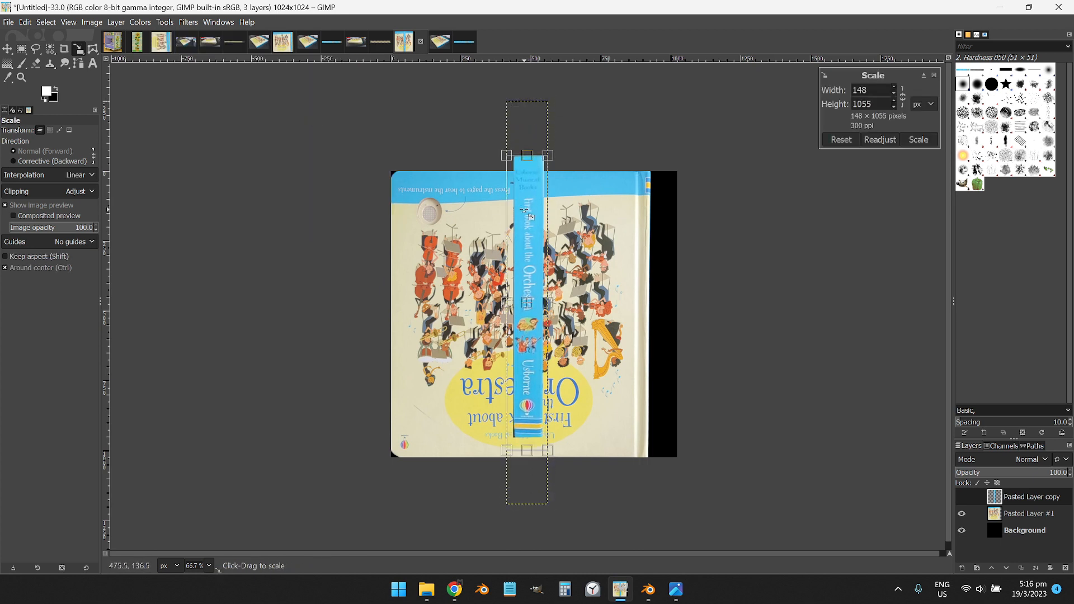
click(919, 140)
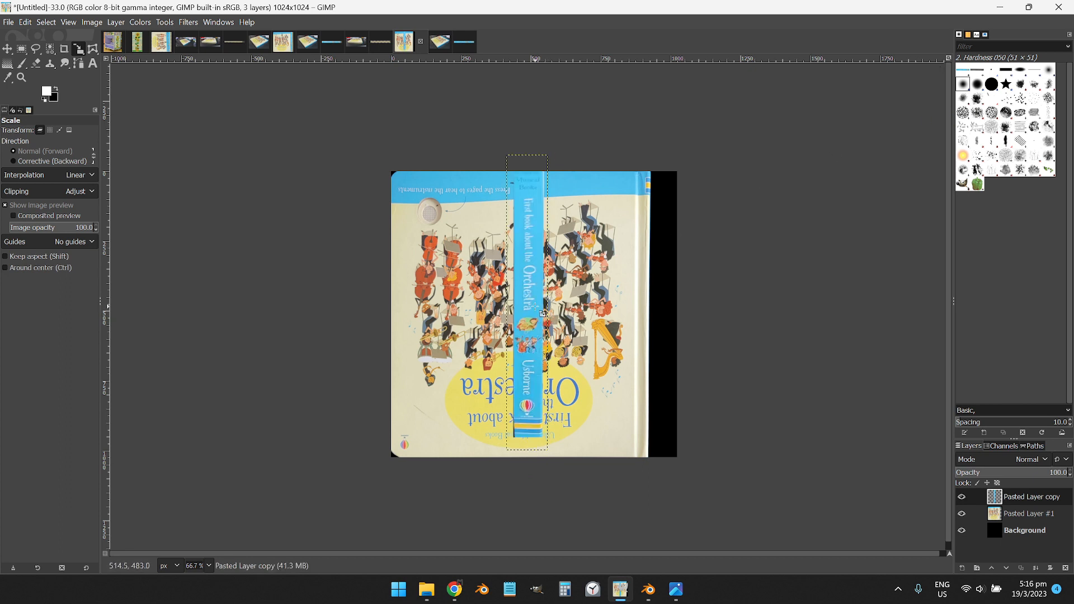
Move the spine layer onto the black strip beside the cover and narrow it to fit within that strip
key(m)
drag(542, 314, 671, 314)
key(shift+s)
click(679, 316)
key(Return)
key(m)
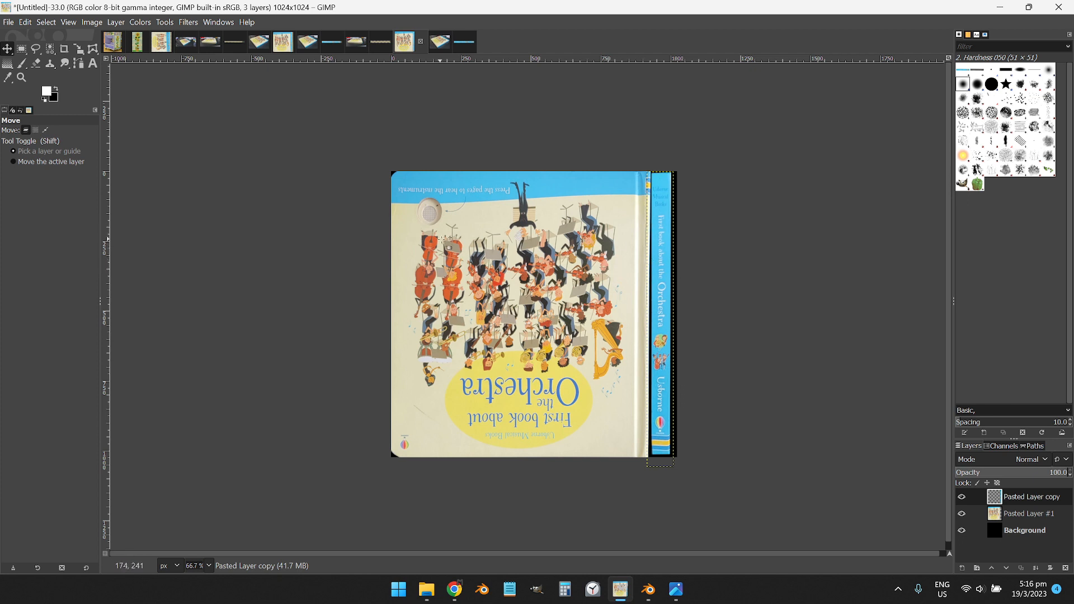
Narrow the cover layer to 964 × 1085 px and move the spine layer sideways to sit beside the cover's new edge
click(980, 515)
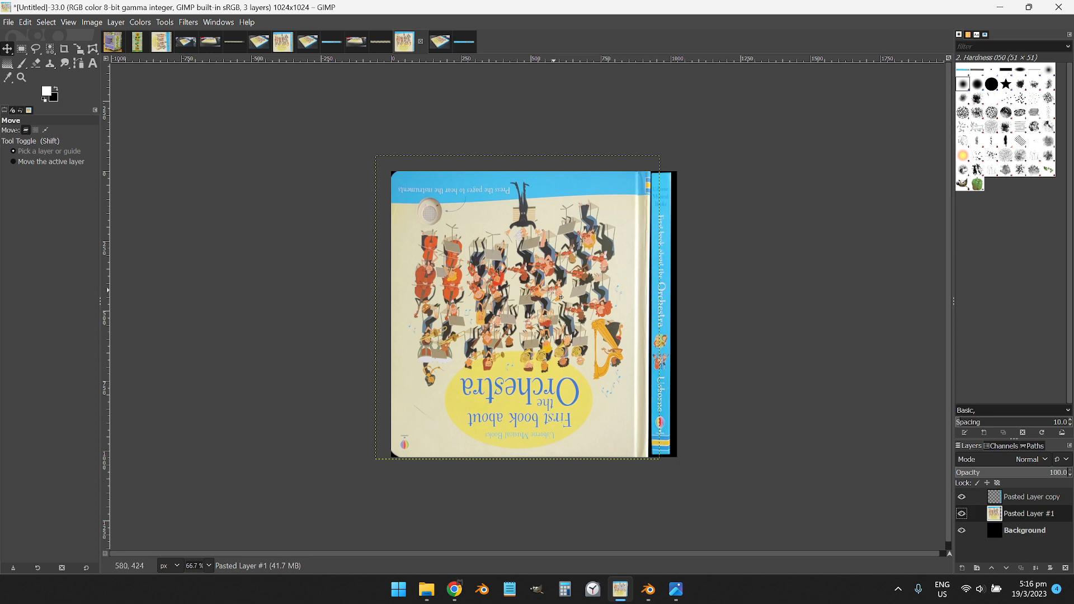
key(shift+s)
click(661, 305)
drag(660, 308, 645, 308)
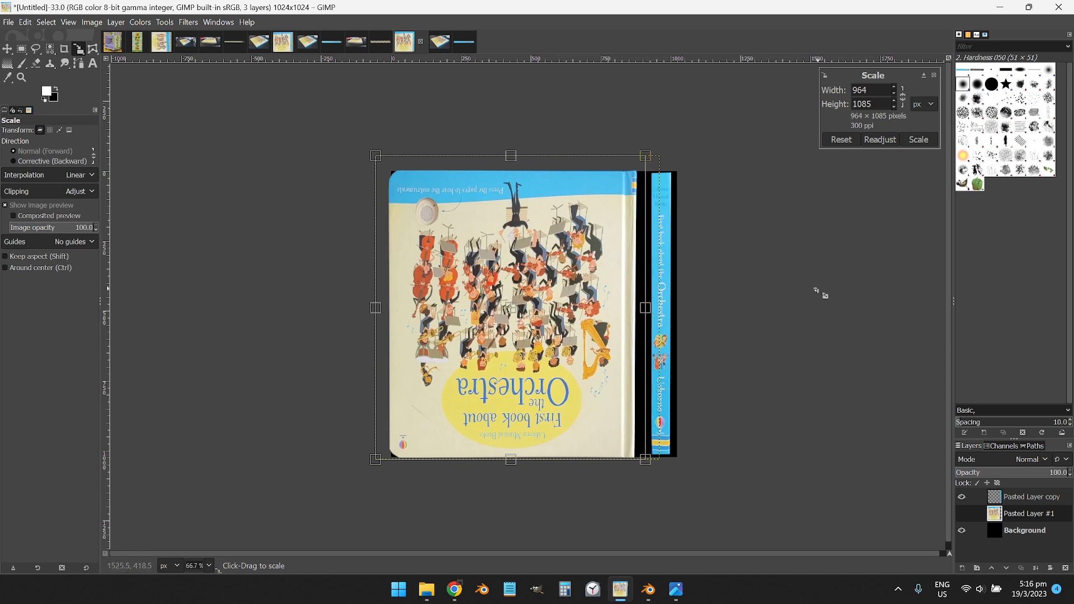
click(919, 140)
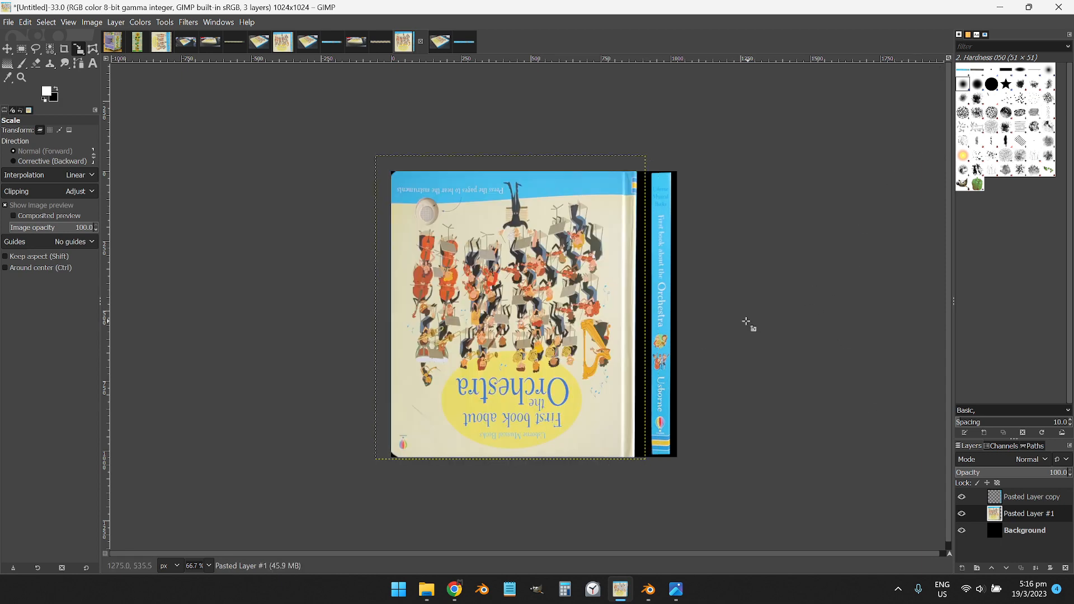
key(m)
drag(669, 324, 648, 323)
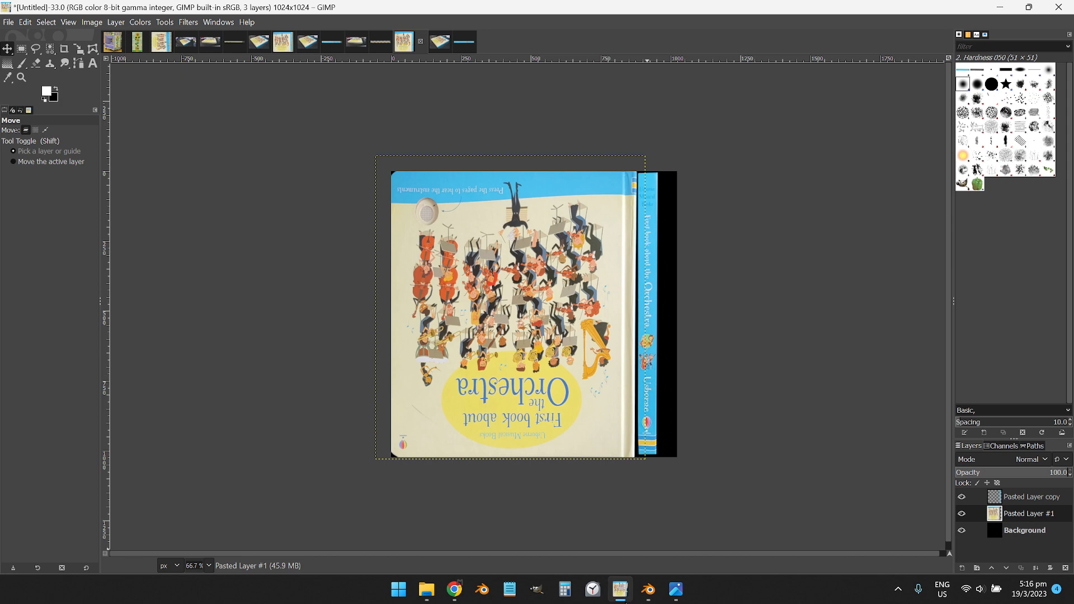
Switch to the Photos viewer, copy the page-edge photo 20230308_125325.jpg, and paste it into GIMP as a new image
click(676, 596)
key(Right)
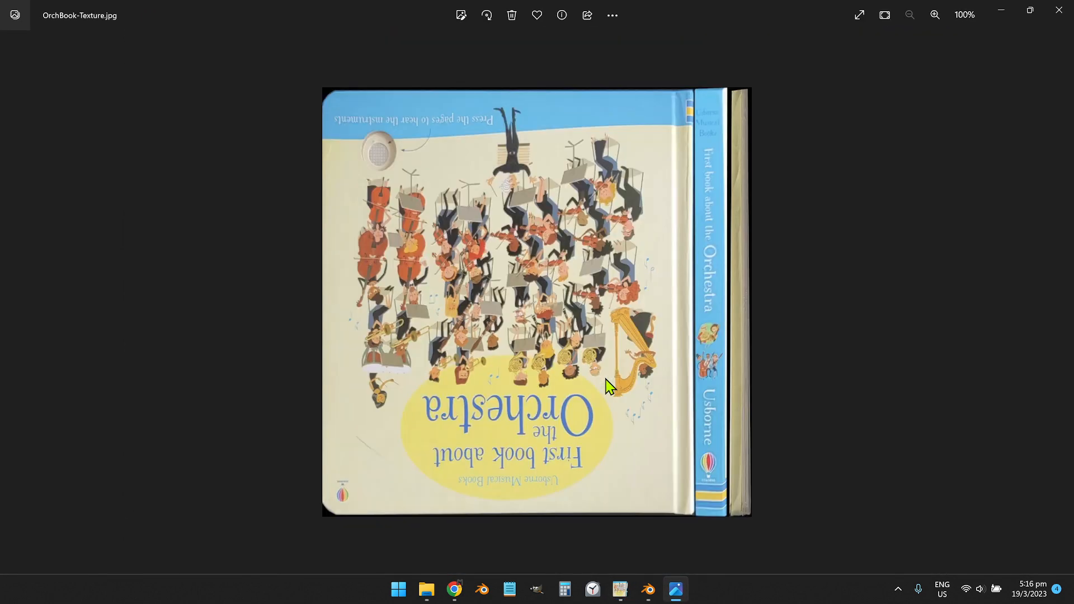
key(Right)
key(ctrl+c)
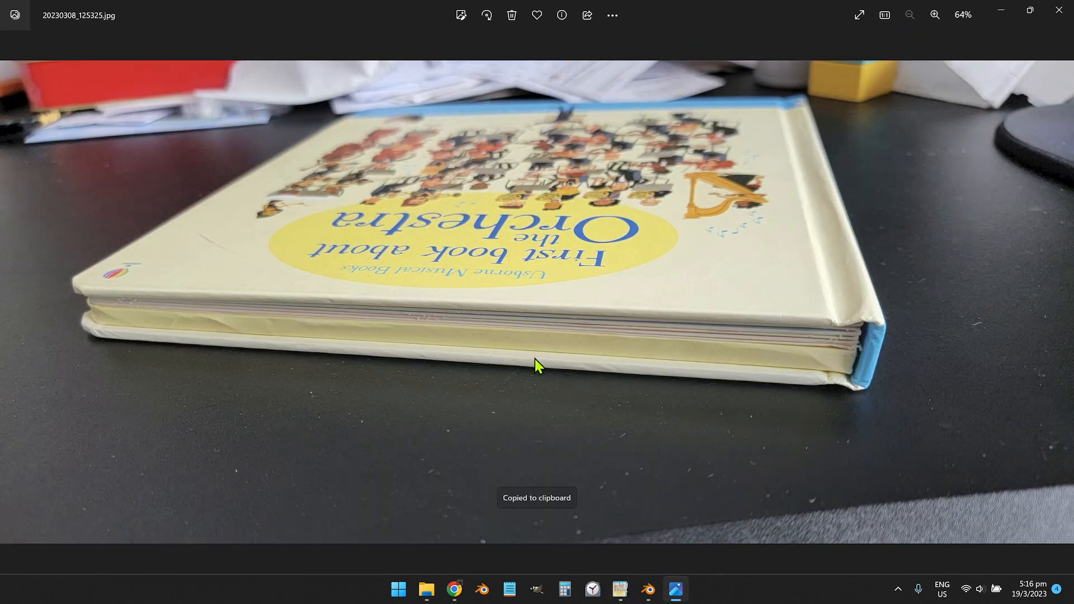
click(620, 589)
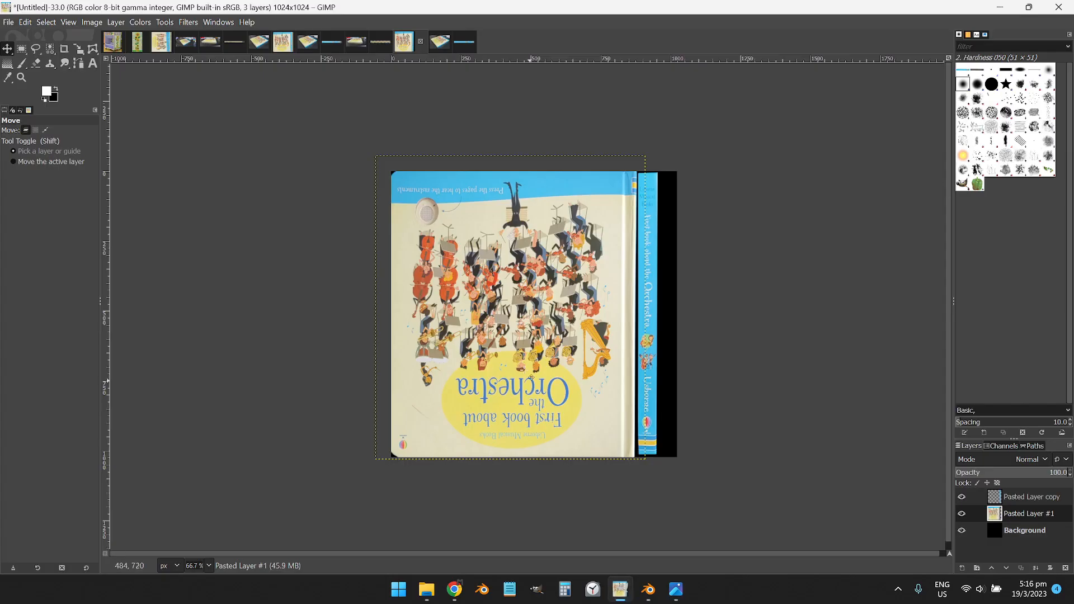
key(ctrl+shift)
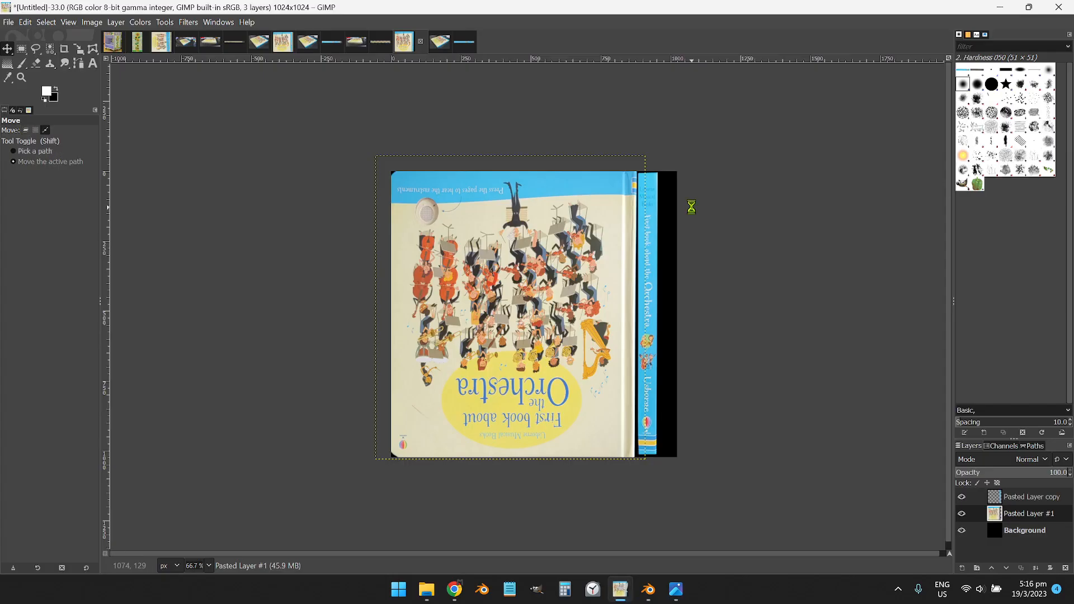
scroll(486, 296, down, 1)
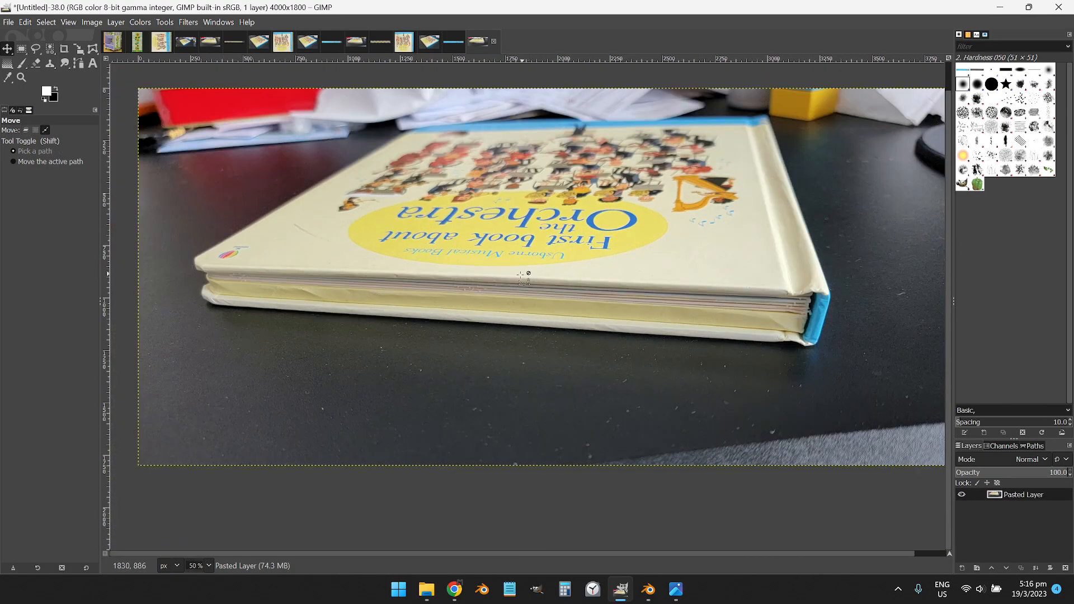
Outline the book's page edge between the two covers with Free Select and paste a copy as a new image
click(36, 49)
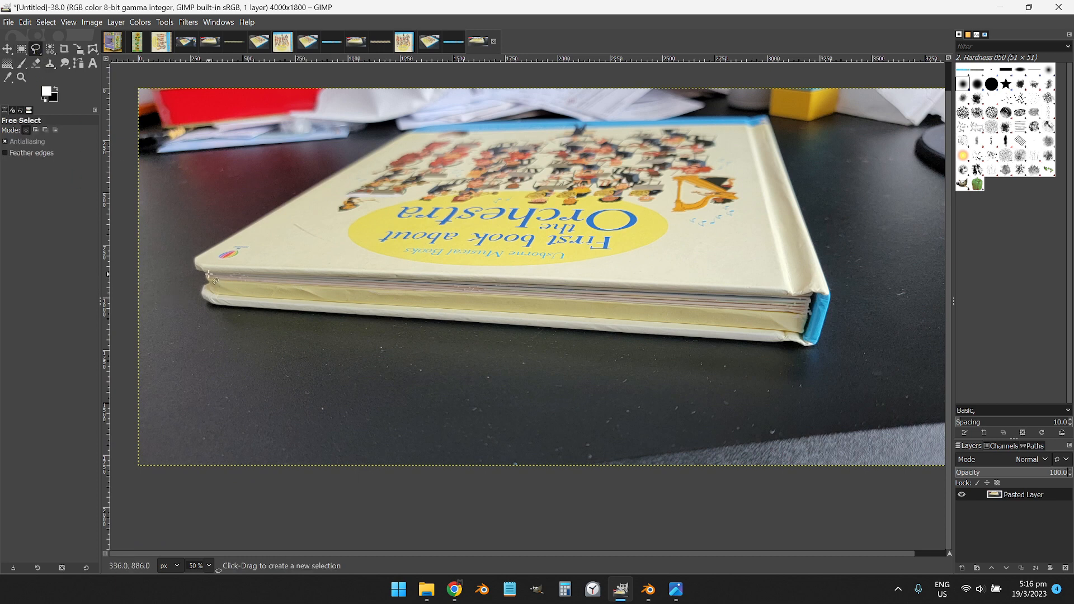
click(811, 294)
click(805, 335)
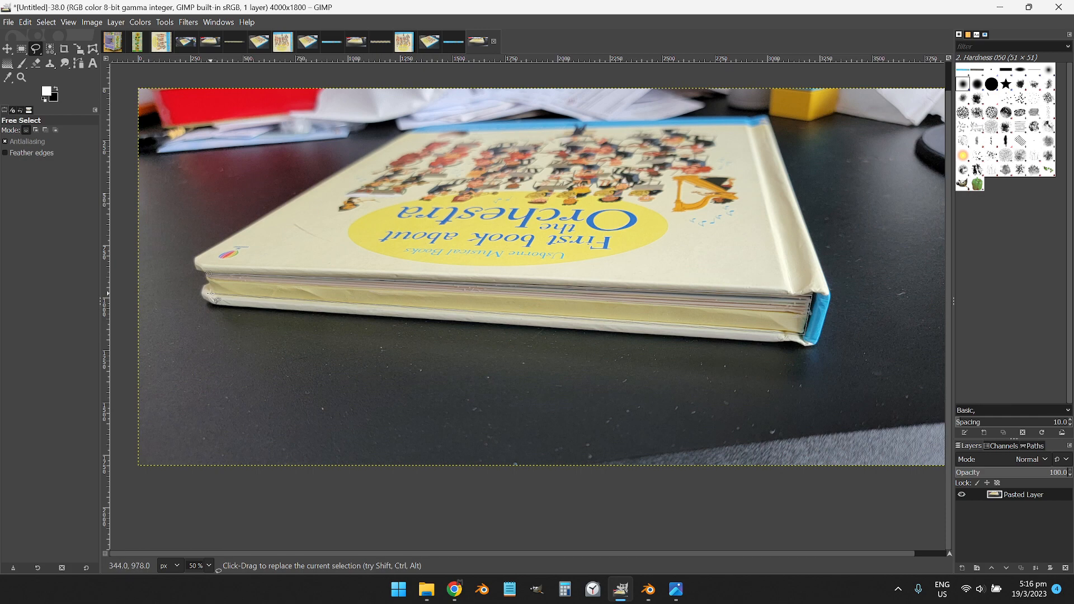
click(209, 274)
key(ctrl+c)
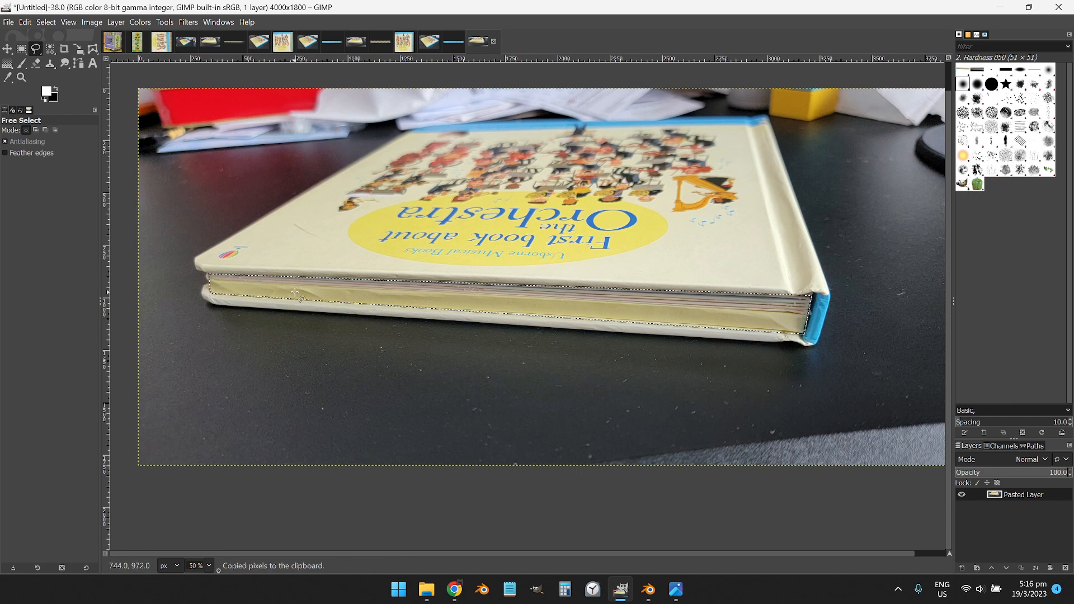
key(ctrl+shift+v)
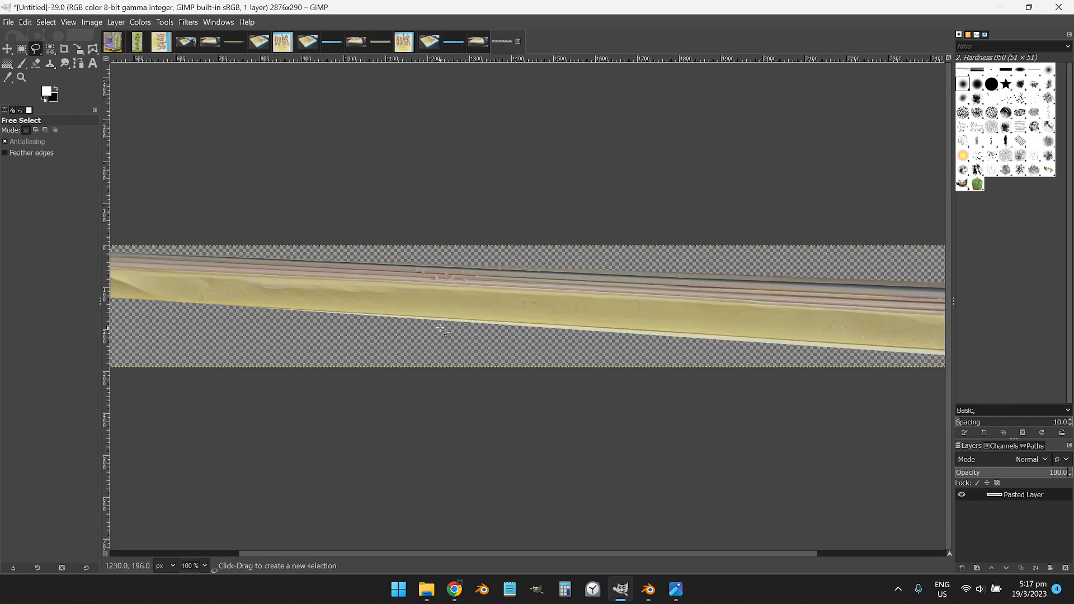
Shear the page-edge layer vertically by -138 to level the slanted strip
ctrl+scroll(440, 328, down, 2)
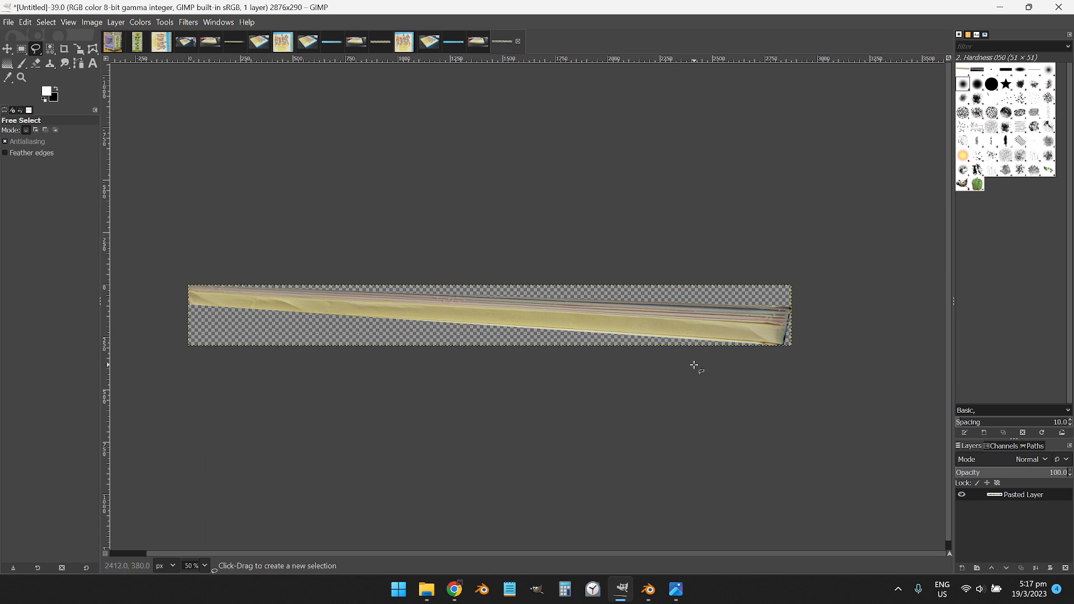
key(shift+h)
drag(787, 365, 789, 304)
click(920, 117)
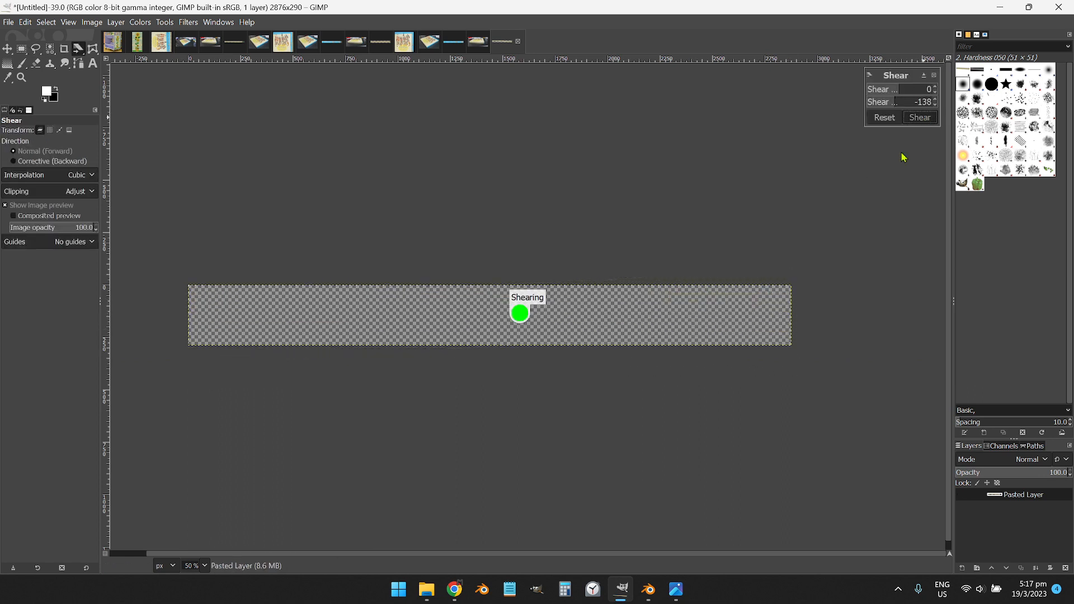
Correct the page-edge strip's perspective by adjusting all four corners until the strip is nearly rectangular
key(shift+p)
drag(789, 361, 799, 368)
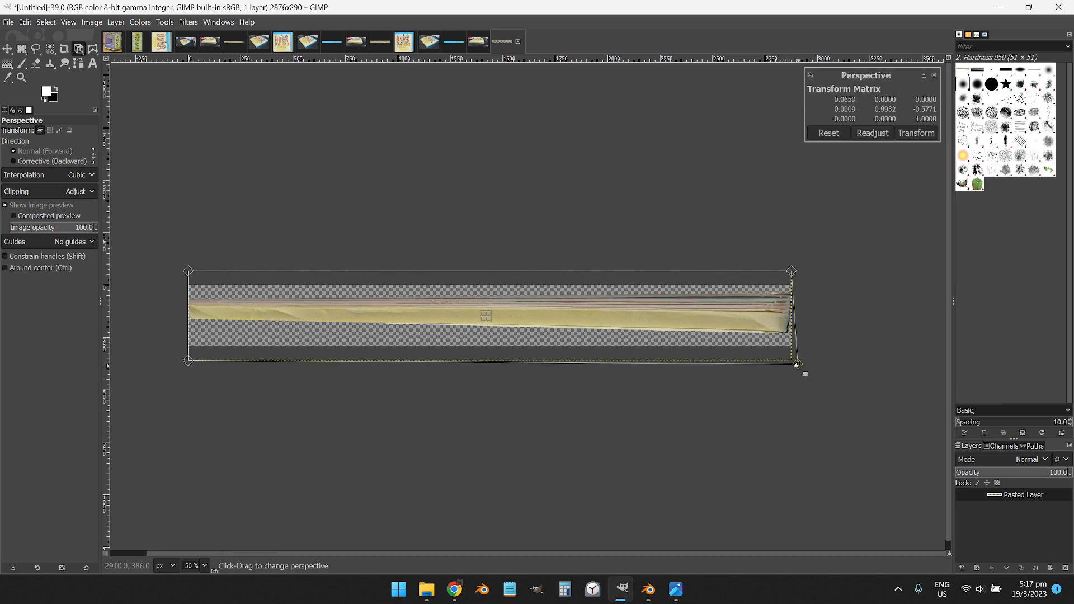
drag(781, 275, 787, 267)
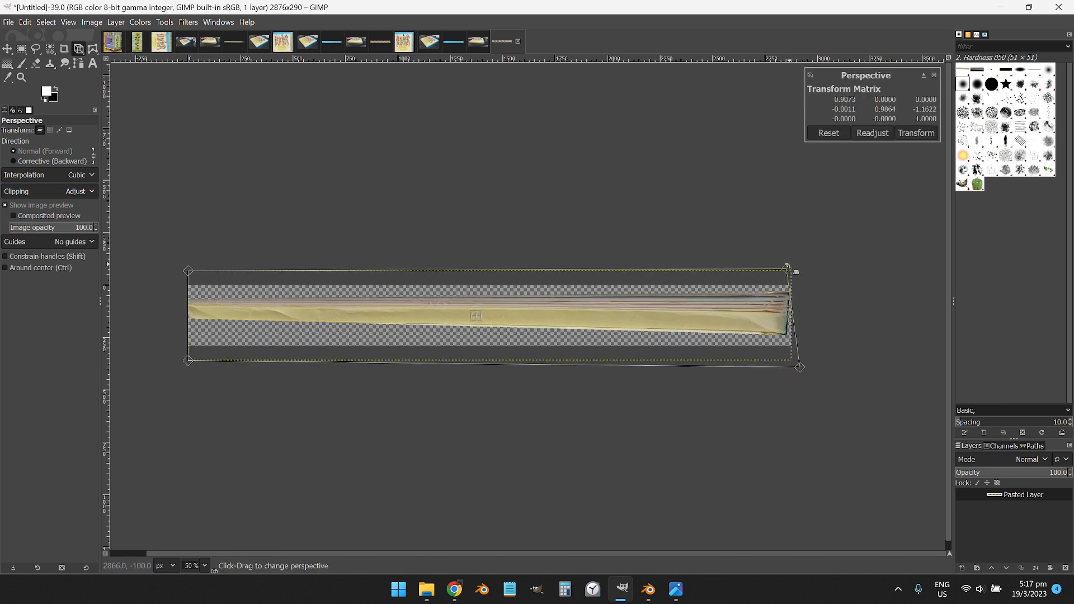
drag(183, 358, 187, 388)
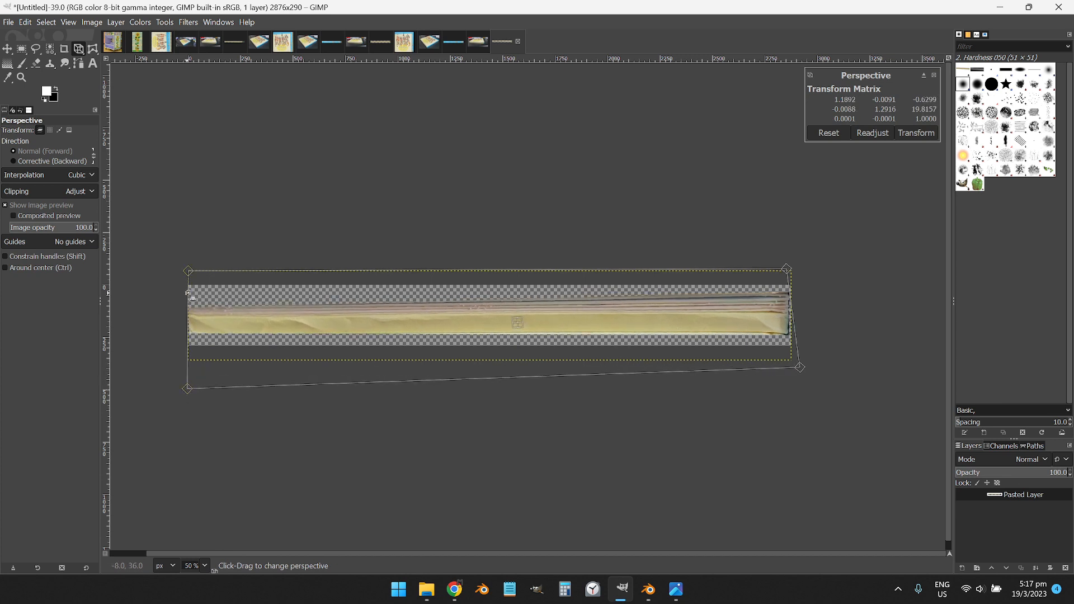
drag(188, 270, 192, 251)
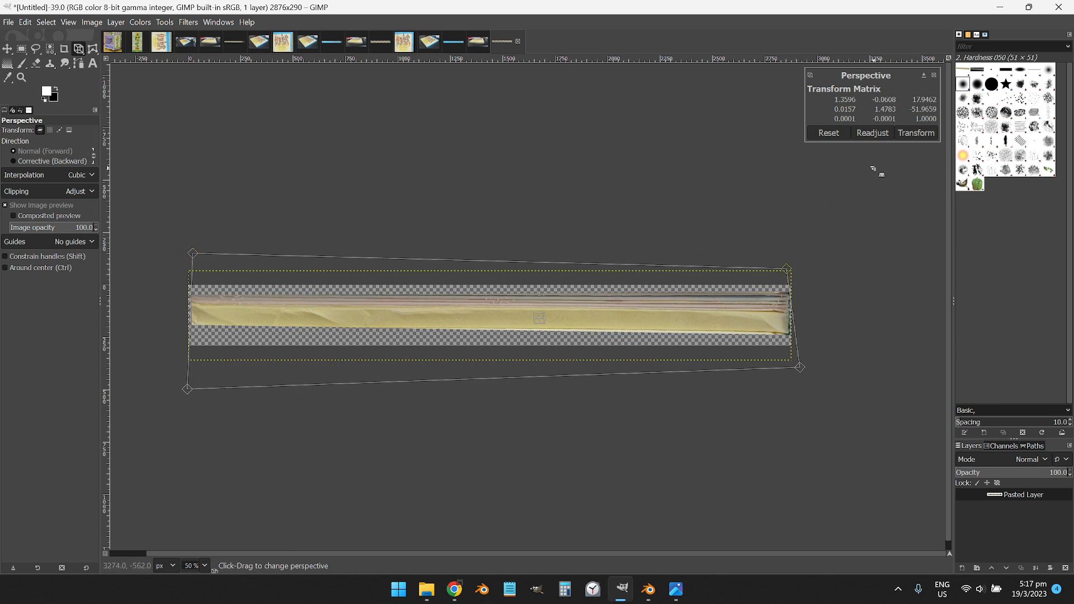
click(916, 133)
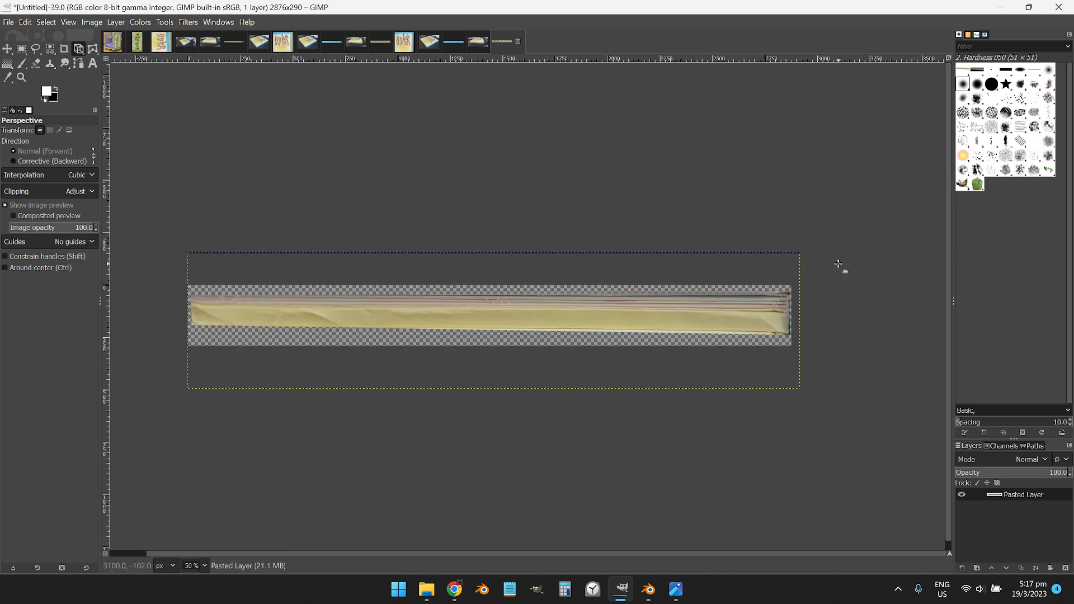
Copy the corrected page-edge layer into the 1024 × 1024 px texture image as a new layer at the top of the stack
key(ctrl+c)
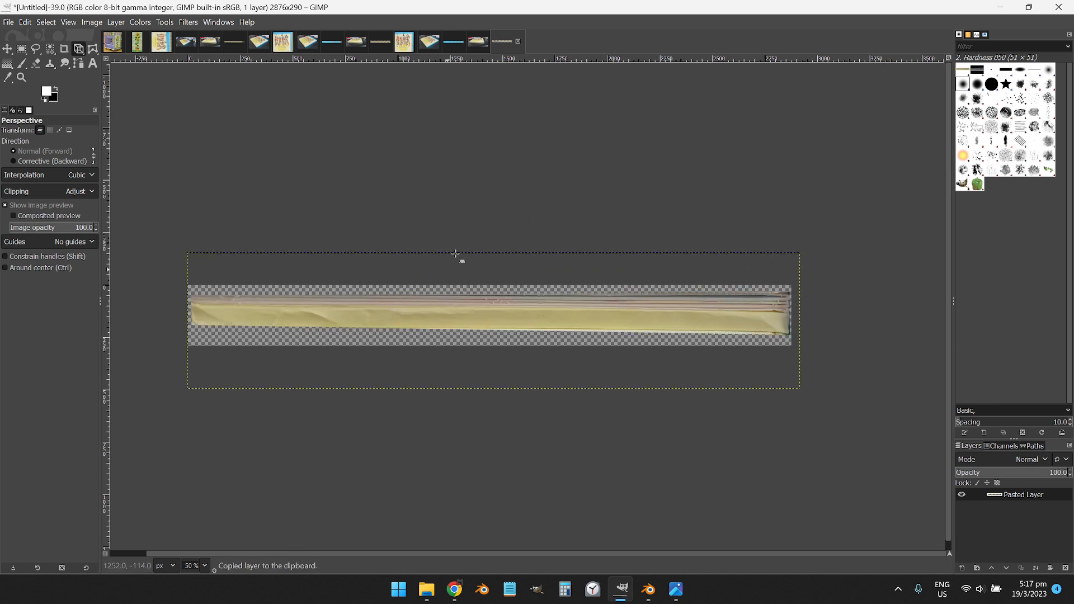
click(403, 43)
key(ctrl+v)
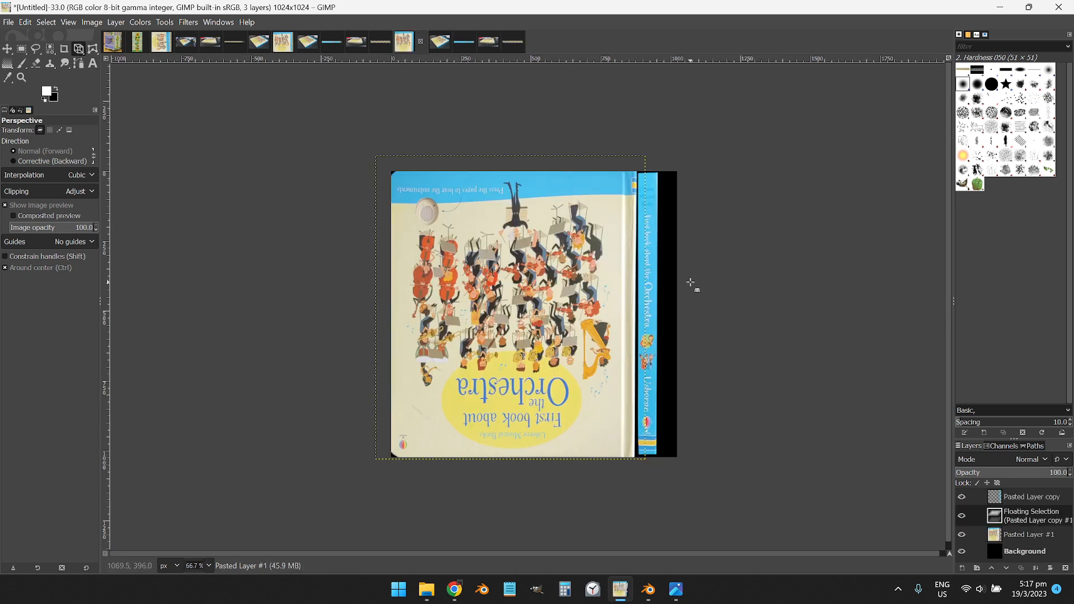
click(962, 567)
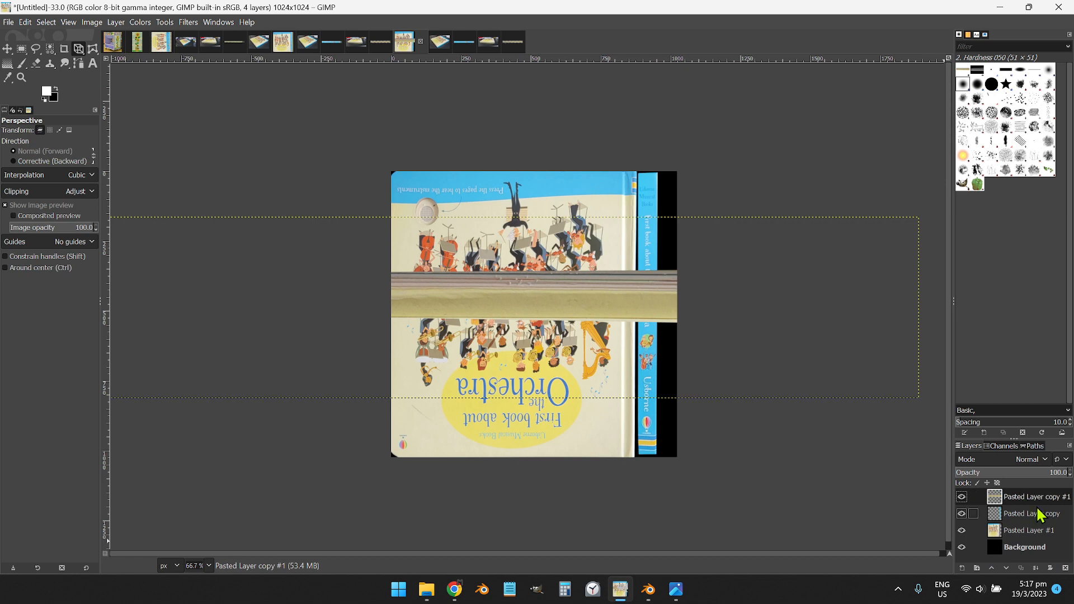
drag(1026, 501, 1024, 529)
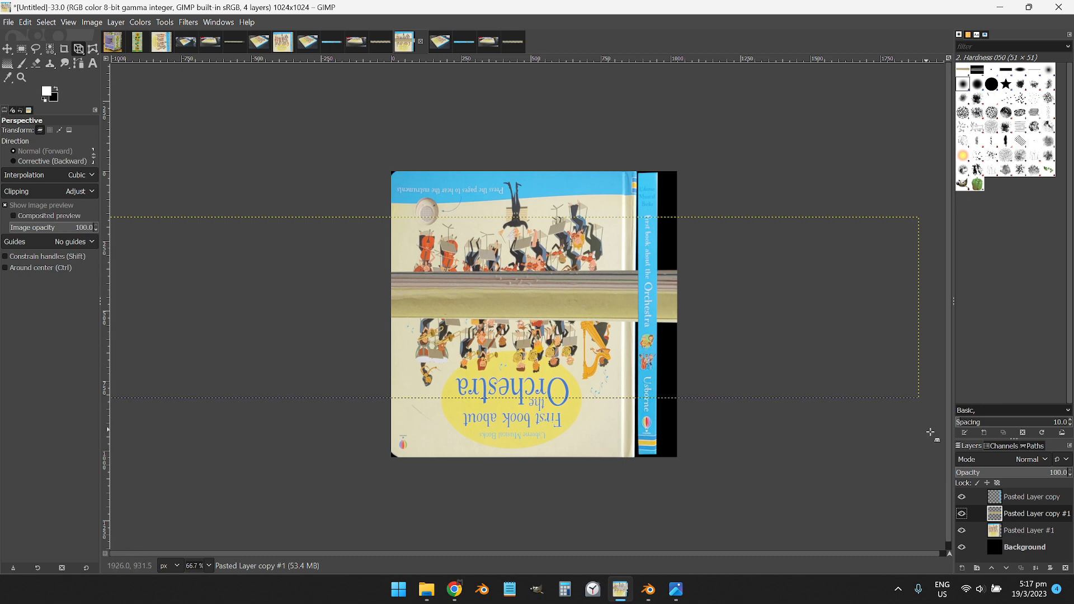
drag(1028, 515, 1031, 496)
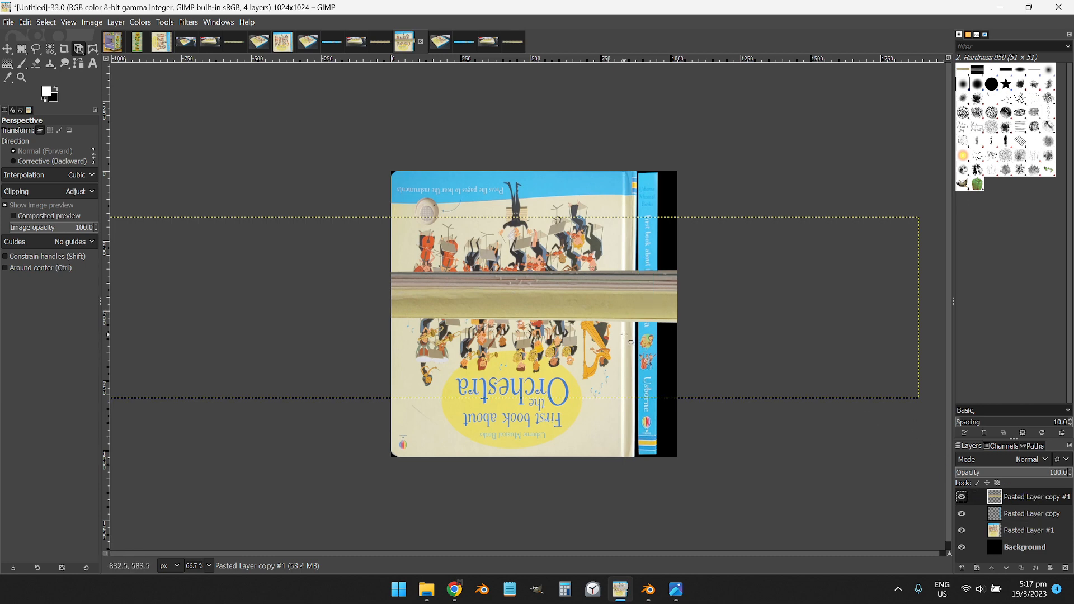
Rotate the page-edge layer by 90 degrees so it stands vertically
key(shift+r)
click(737, 306)
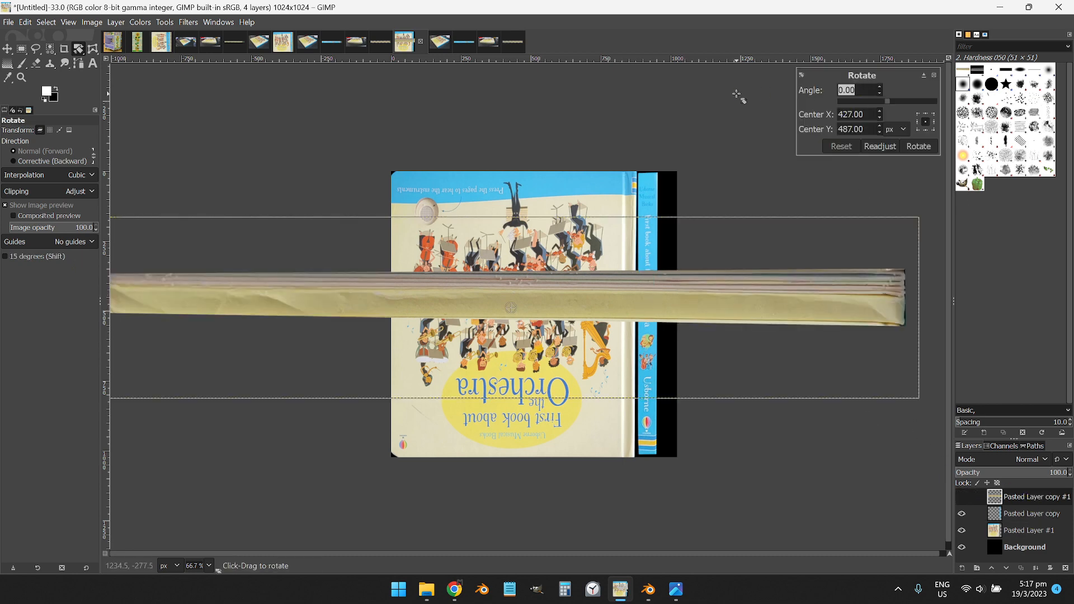
key(Return)
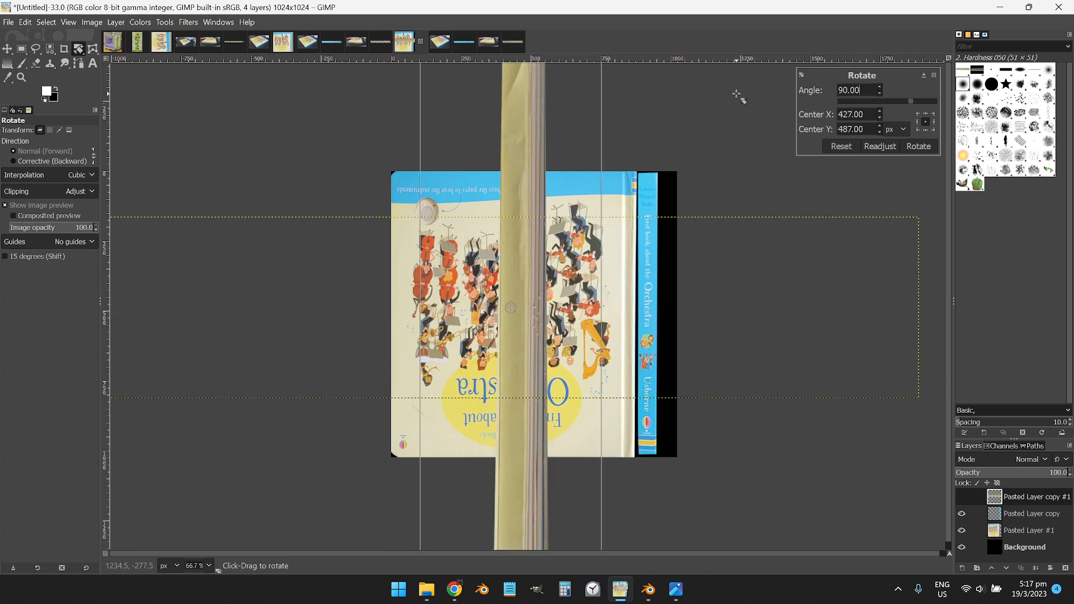
click(918, 146)
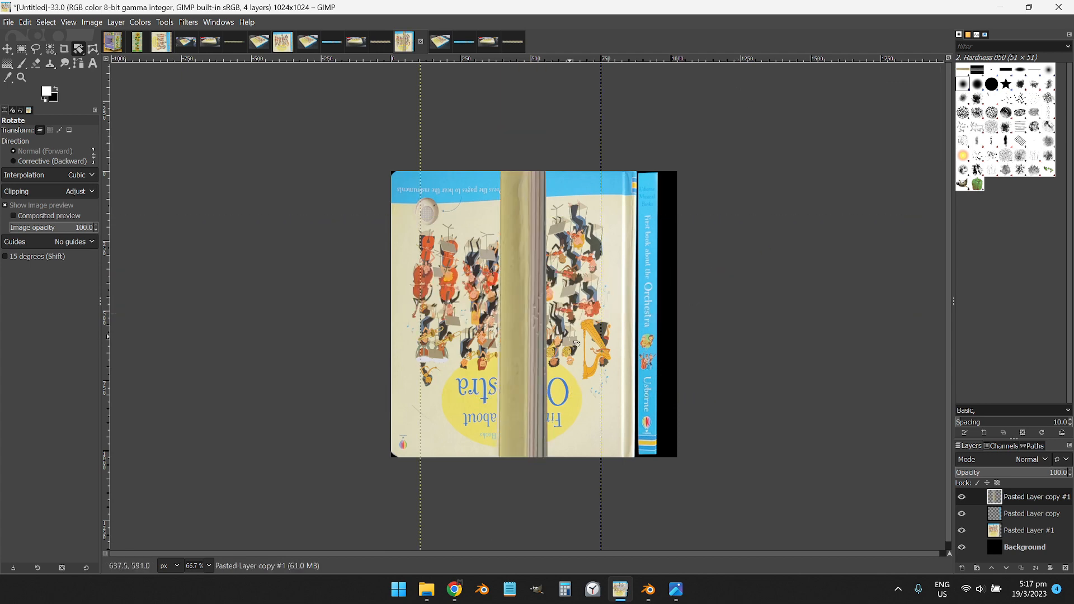
Scale the vertical page-edge layer around its center to 212 × 1072 px
scroll(554, 471, down, 1)
key(shift+s)
scroll(580, 463, down, 3)
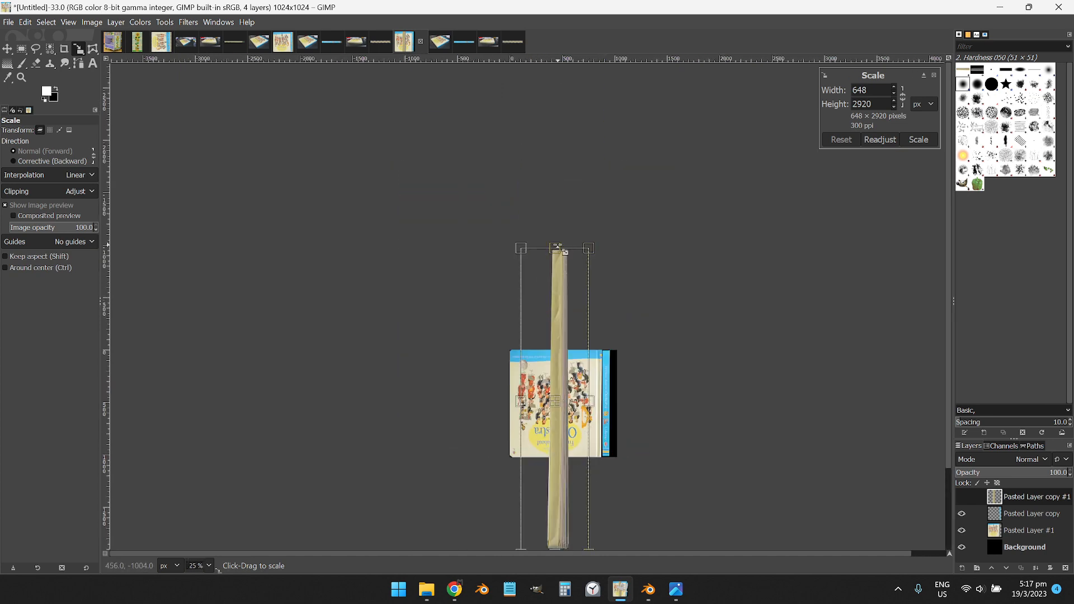
drag(557, 248, 555, 343)
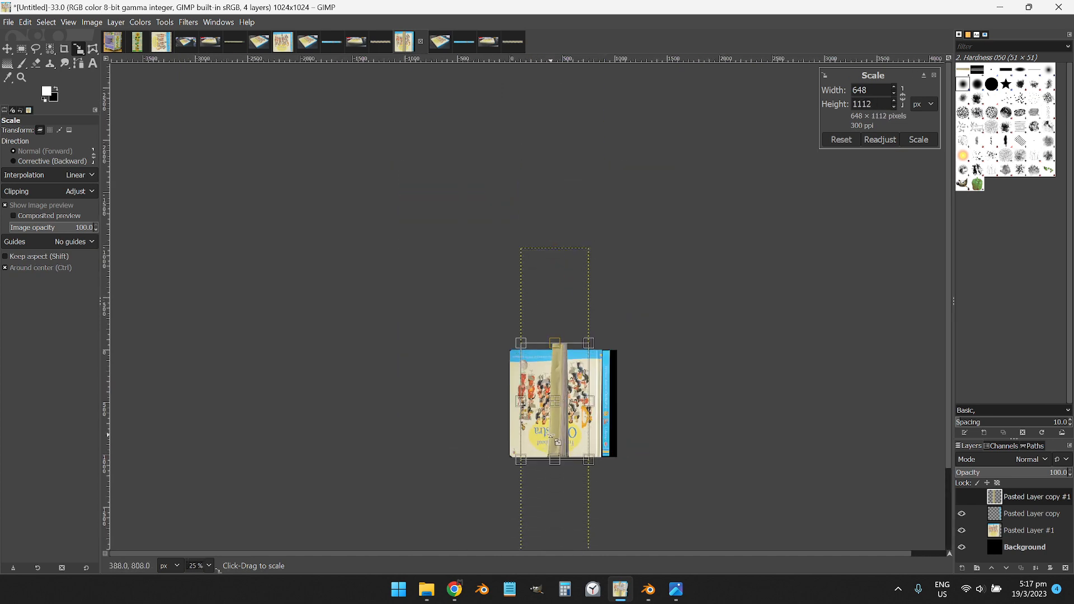
drag(550, 435, 537, 407)
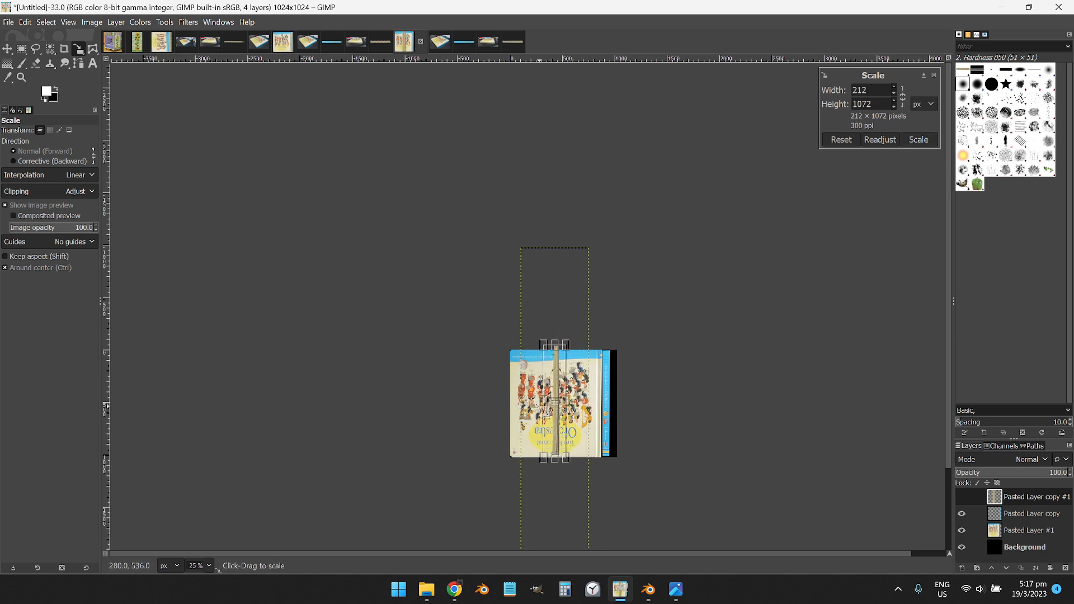
click(918, 144)
Move the page-edge layer onto the remaining black strip beside the spine
drag(654, 389, 601, 289)
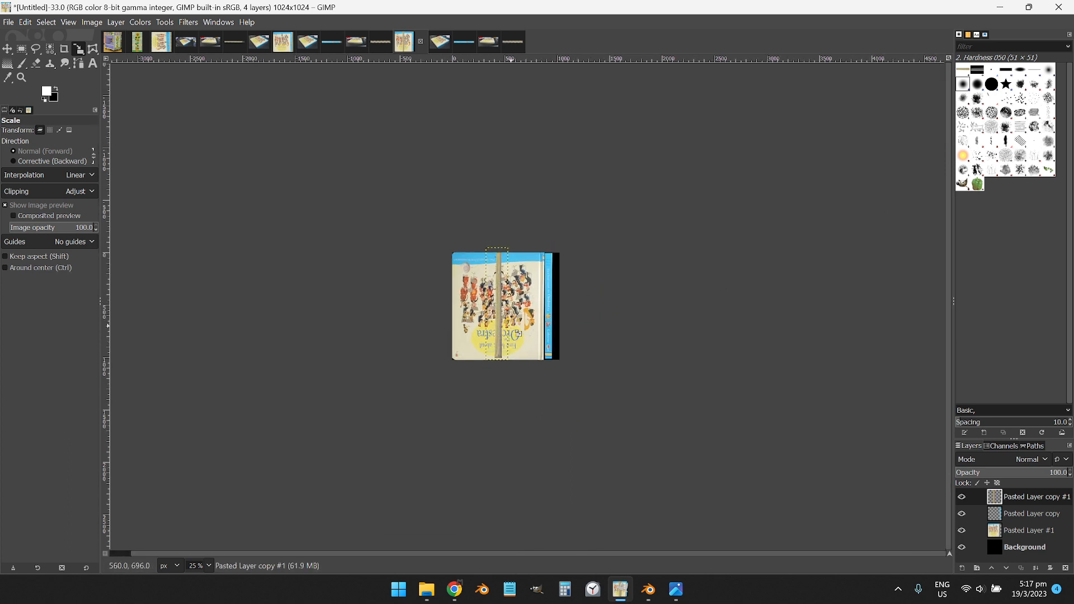
scroll(514, 309, up, 4)
key(m)
drag(522, 308, 696, 265)
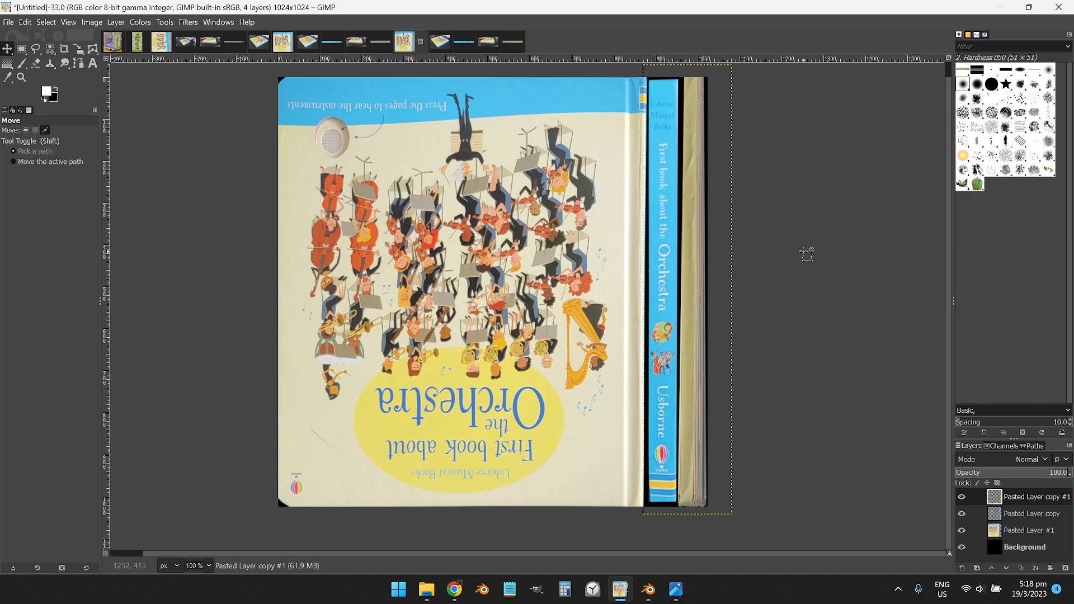
scroll(806, 247, down, 1)
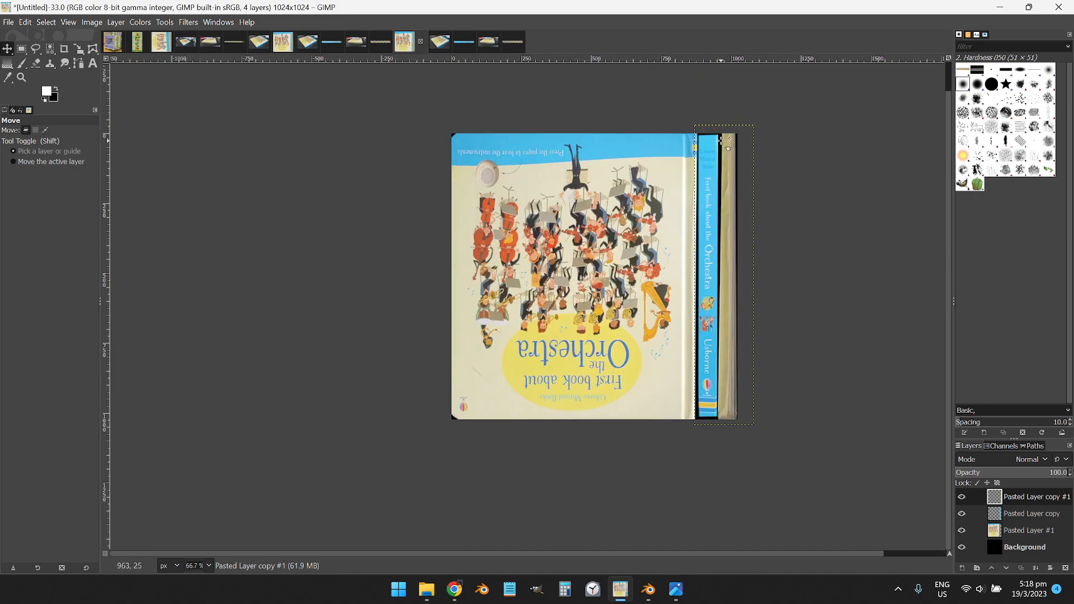
scroll(720, 141, up, 4)
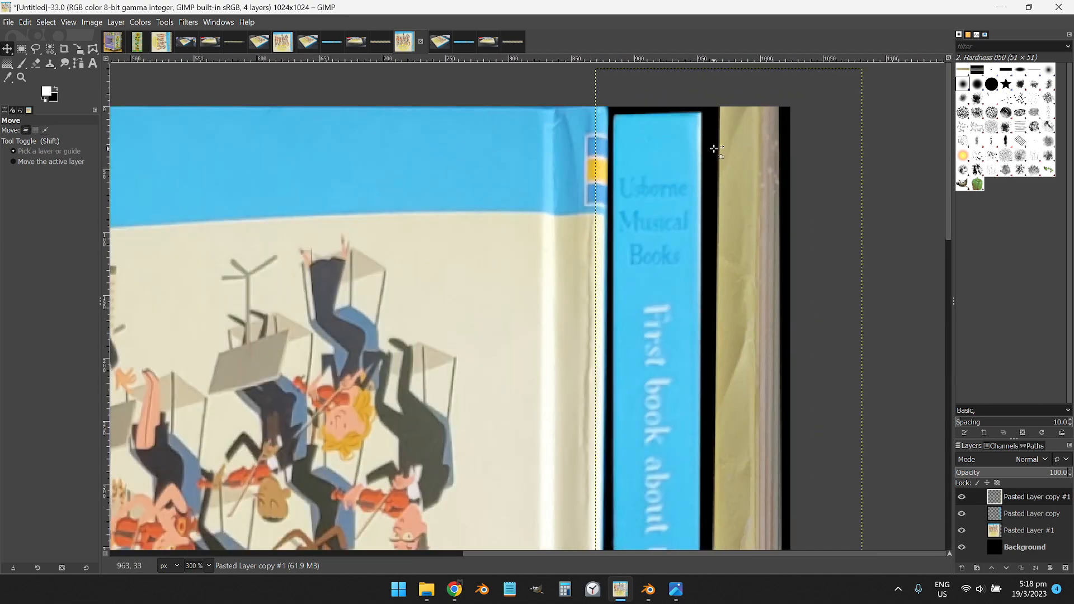
Export the finished texture image as a JPEG to the Orch-Book folder, replacing the existing OrchBook-Texture.jpg
scroll(714, 149, down, 3)
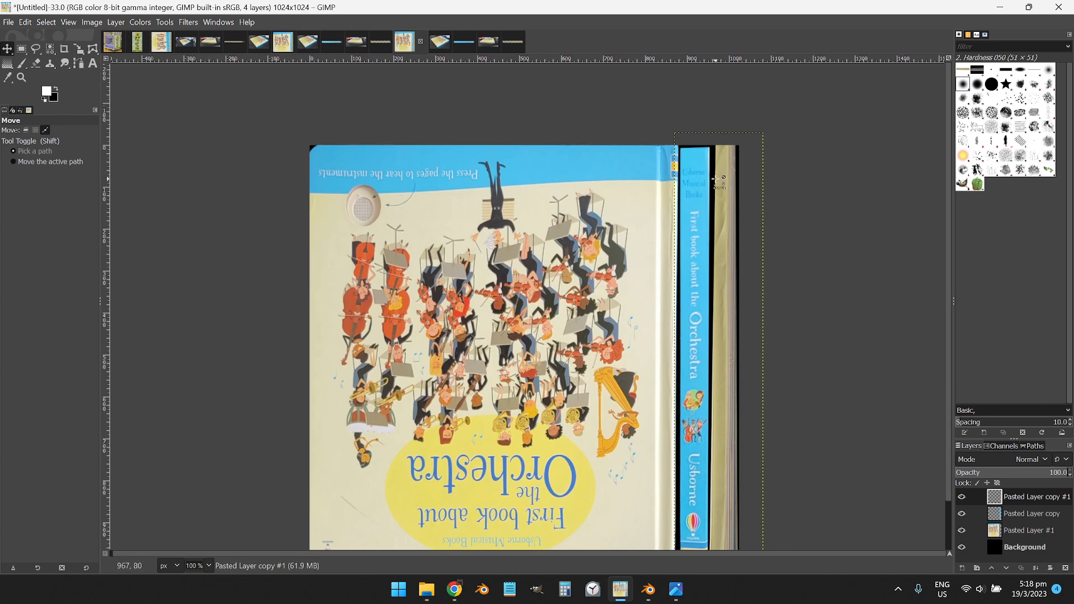
scroll(537, 338, up, 1)
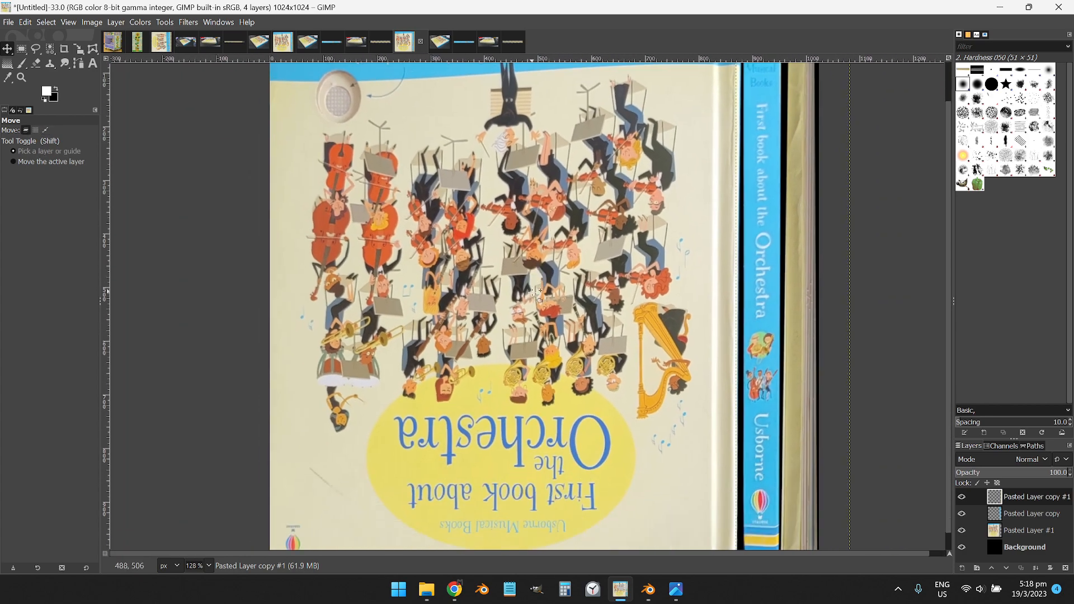
scroll(535, 292, down, 2)
scroll(531, 296, up, 1)
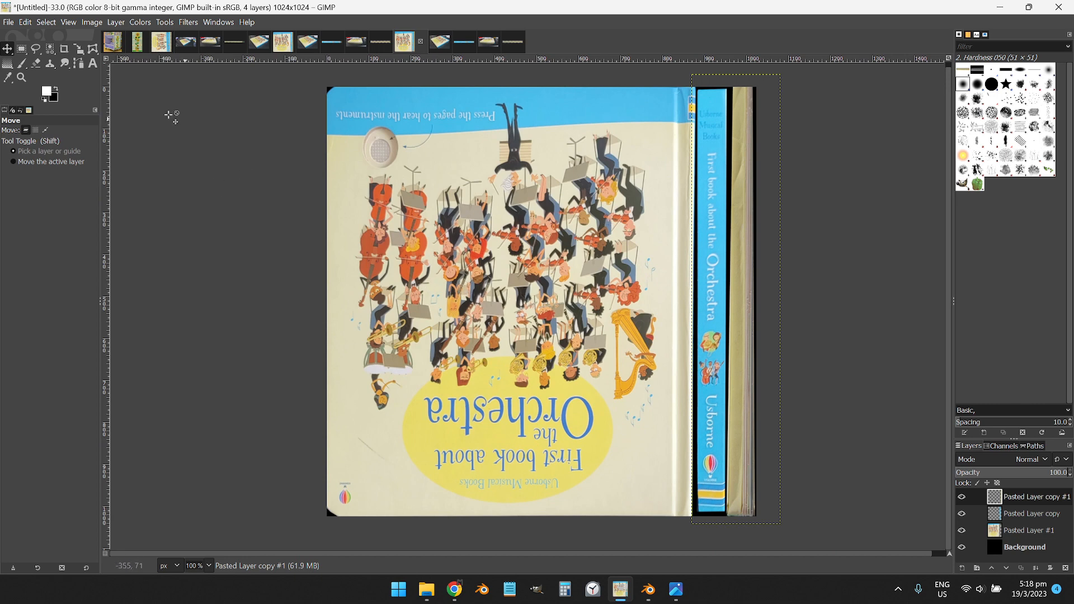
click(11, 22)
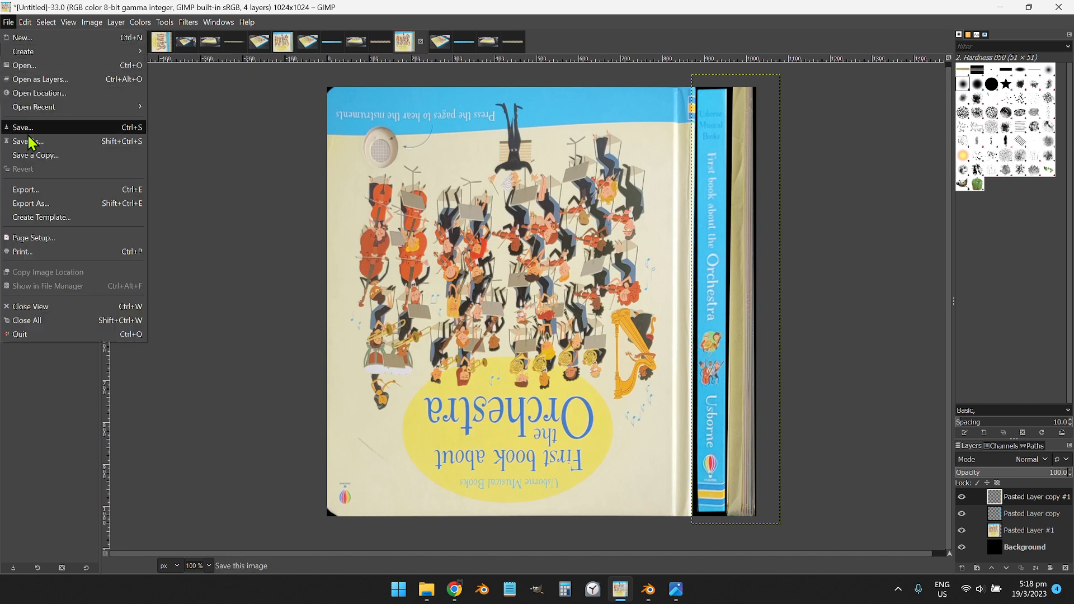
click(35, 207)
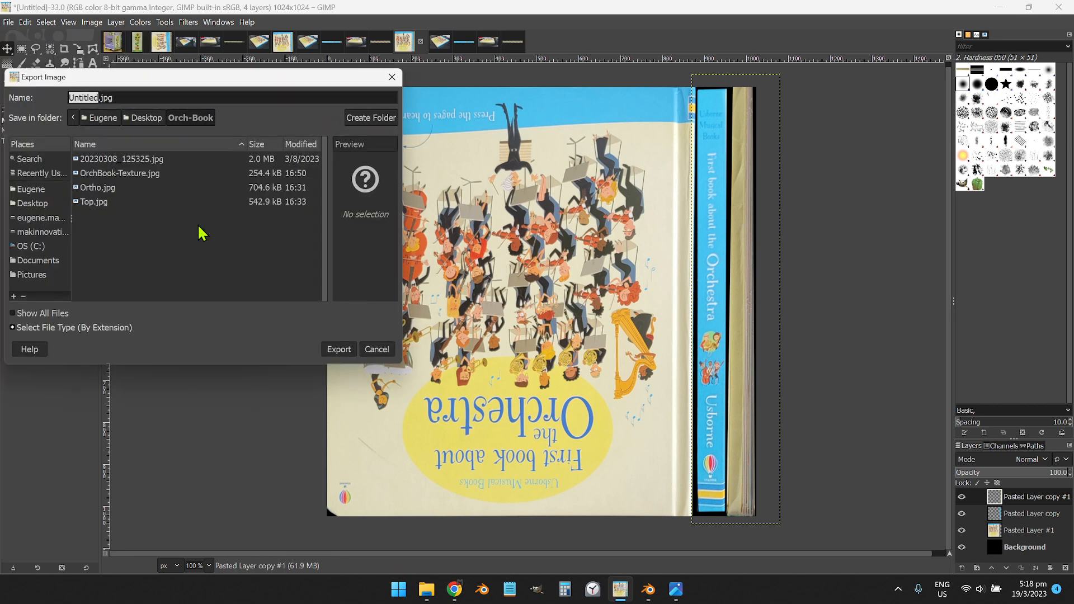
click(126, 174)
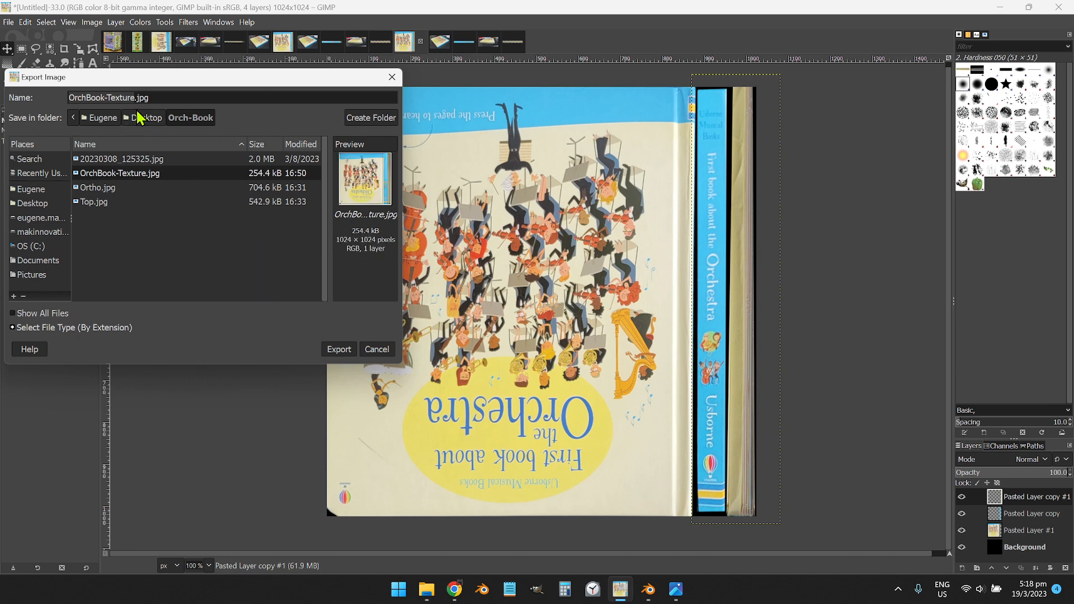
double_click(168, 95)
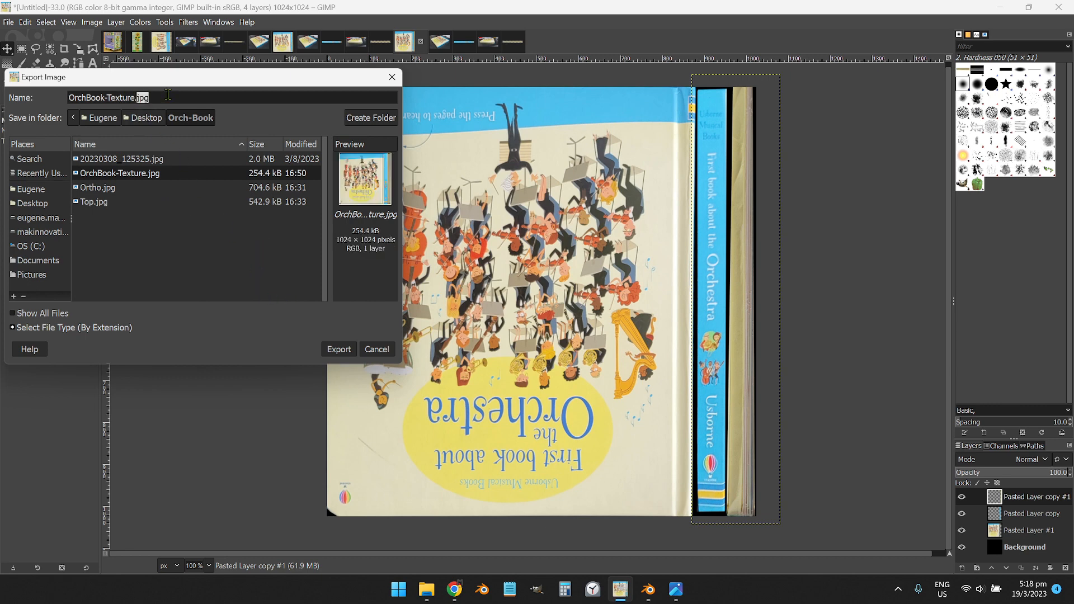
text(png)
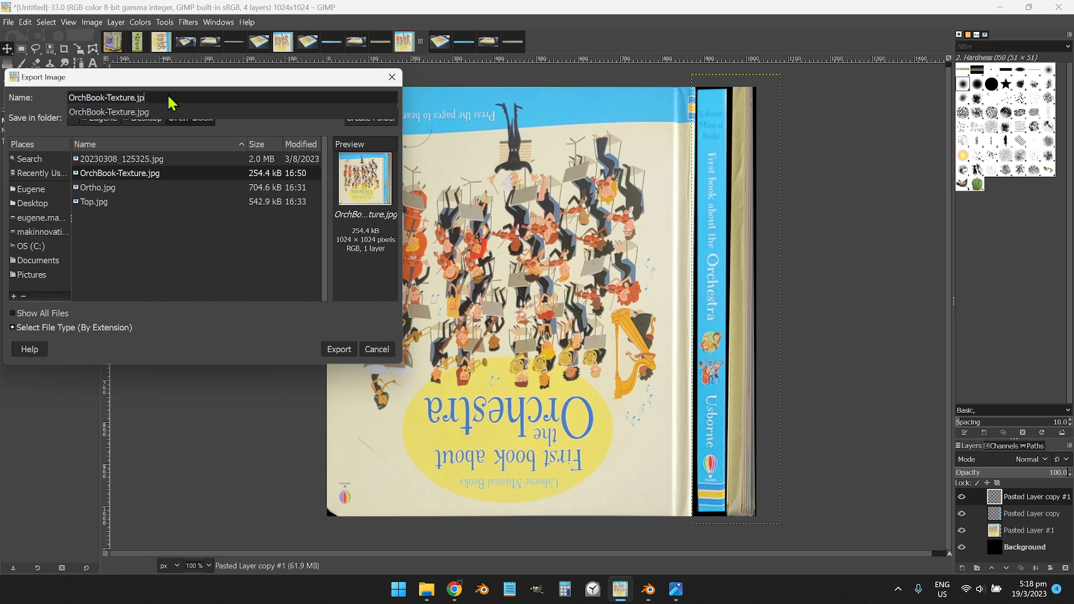
click(126, 95)
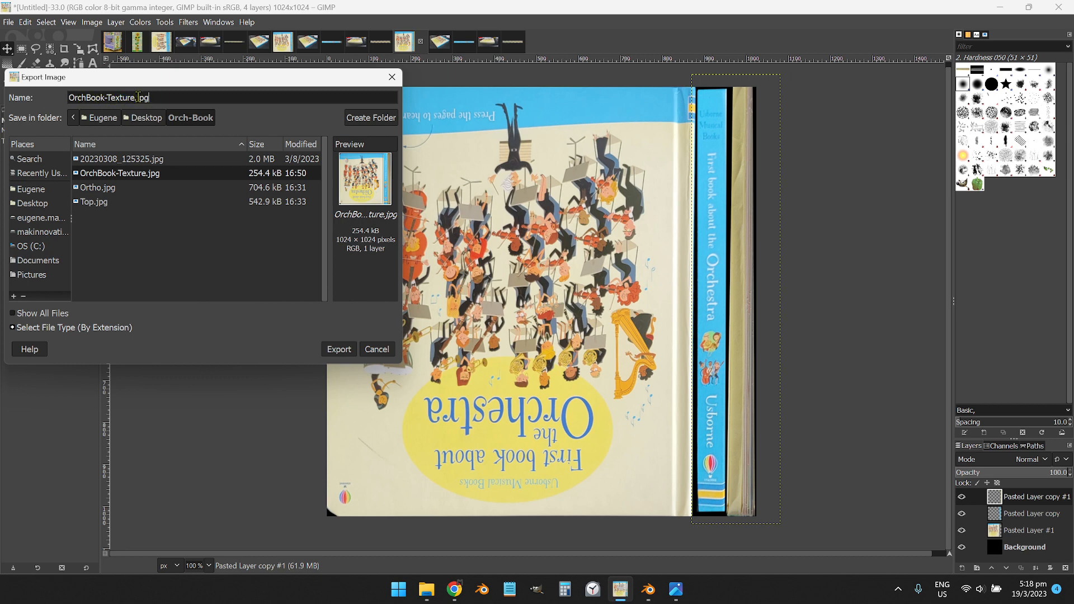
click(350, 351)
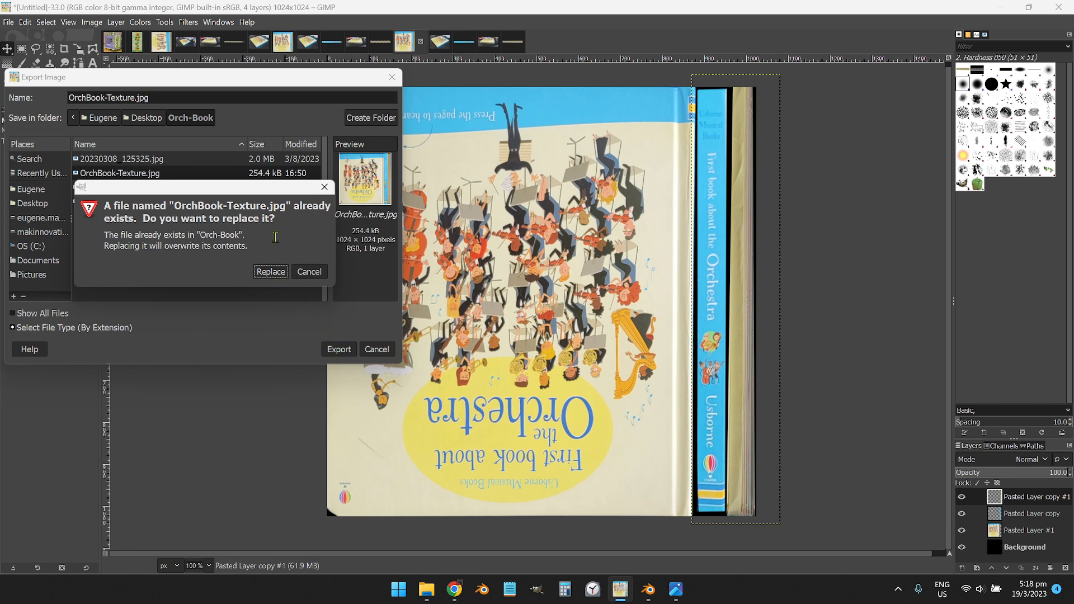
click(271, 274)
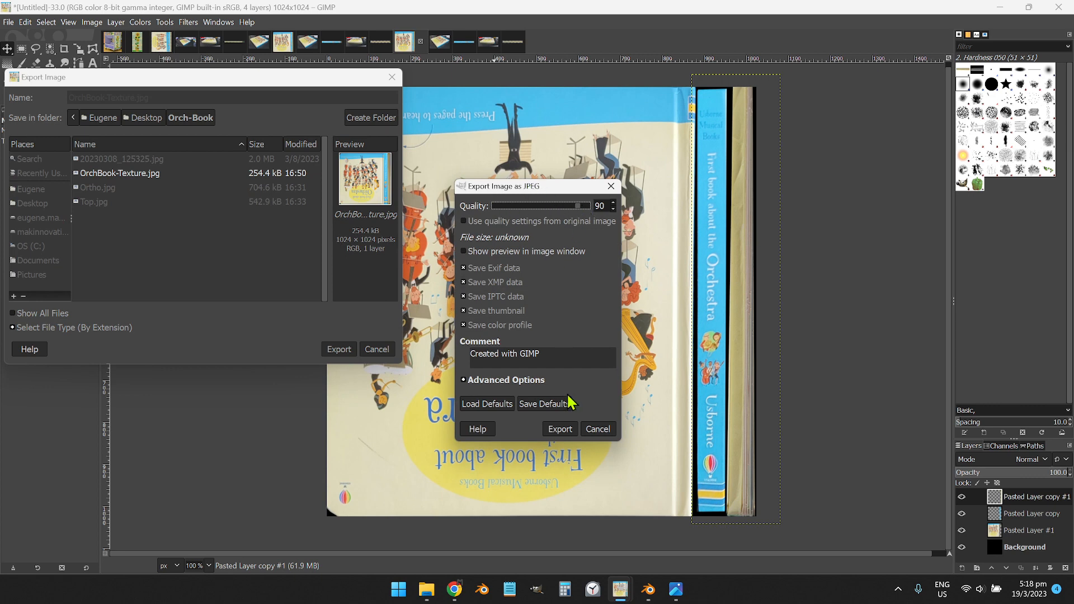
click(561, 429)
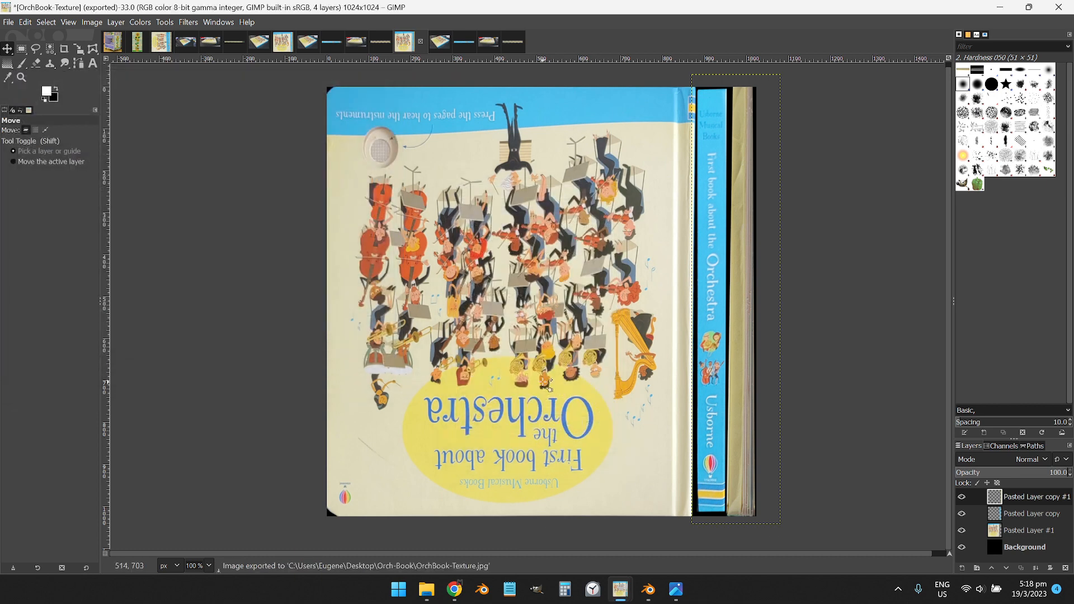
Check the exported OrchBook-Texture.jpg by opening it from the Orch-Book folder in File Explorer, and close the preview
mouse_move(426, 589)
click(441, 539)
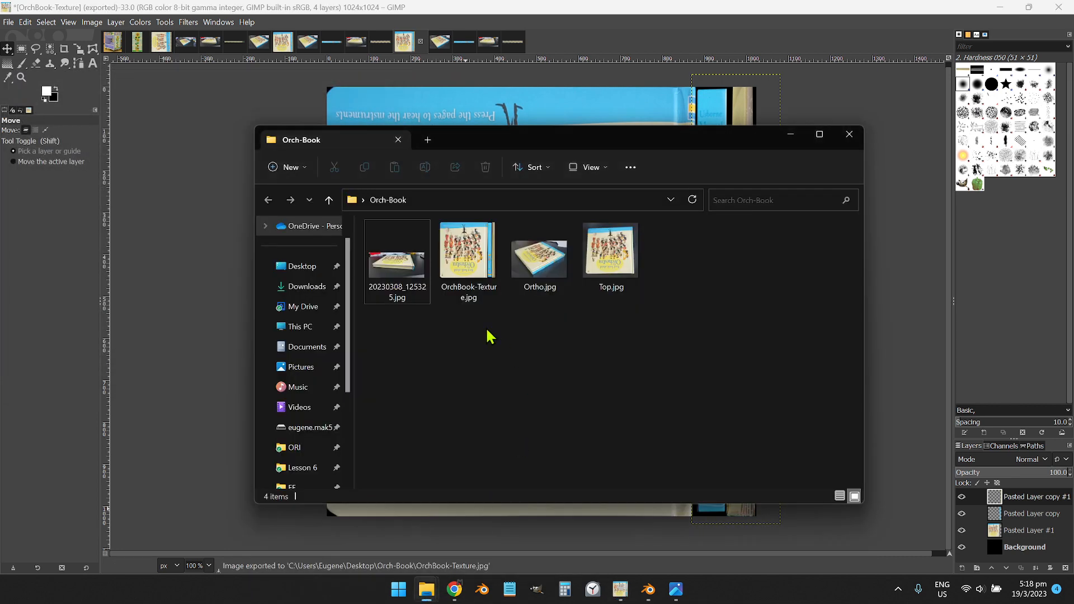
click(460, 281)
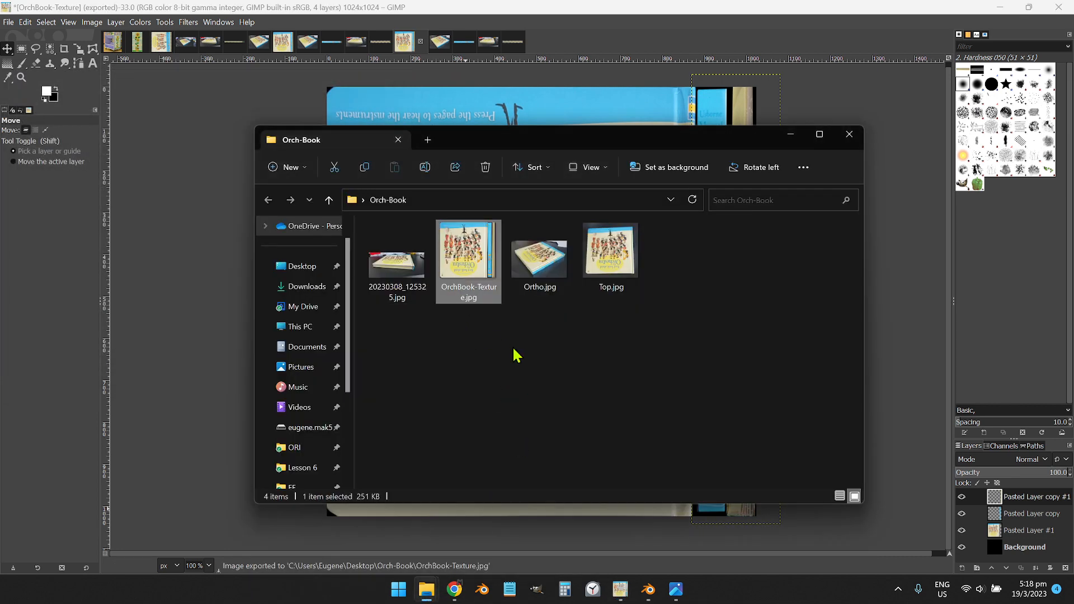
double_click(477, 265)
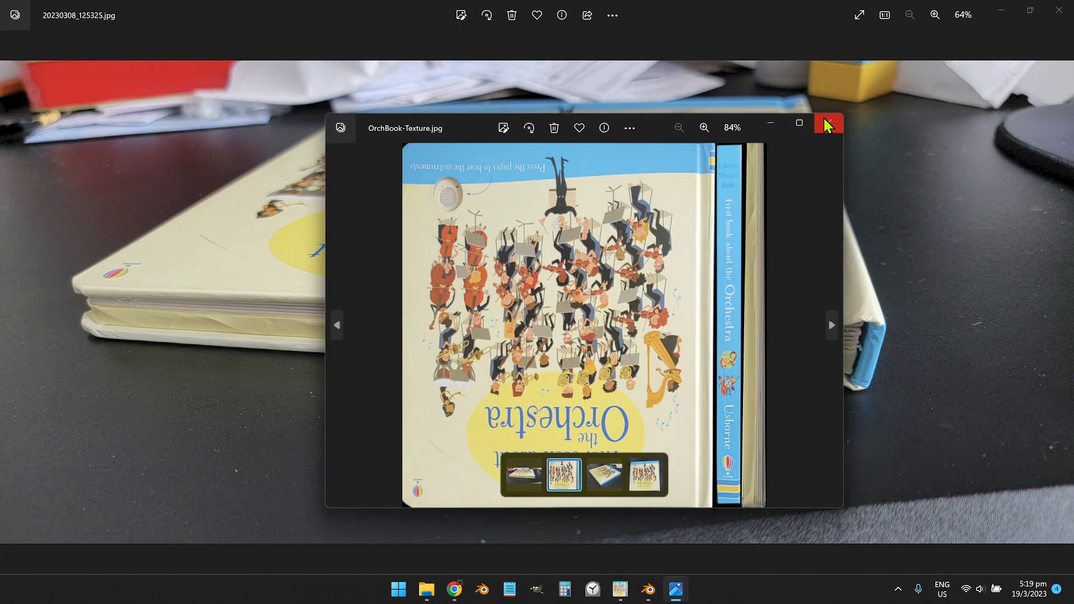
click(828, 124)
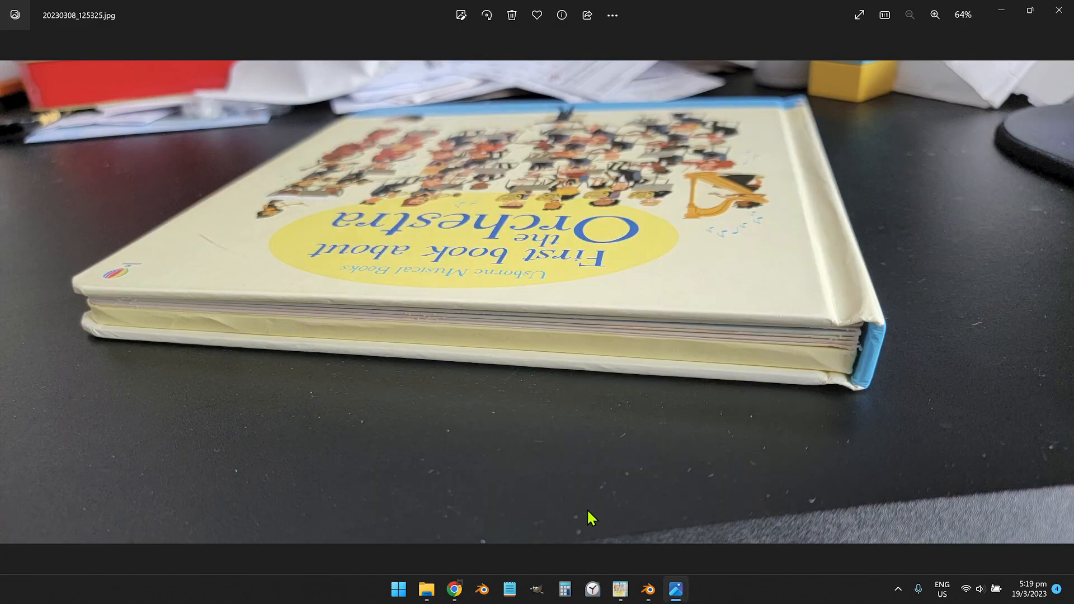
Switch to Blender's Layout workspace and hide the textured book object
mouse_move(647, 595)
click(678, 553)
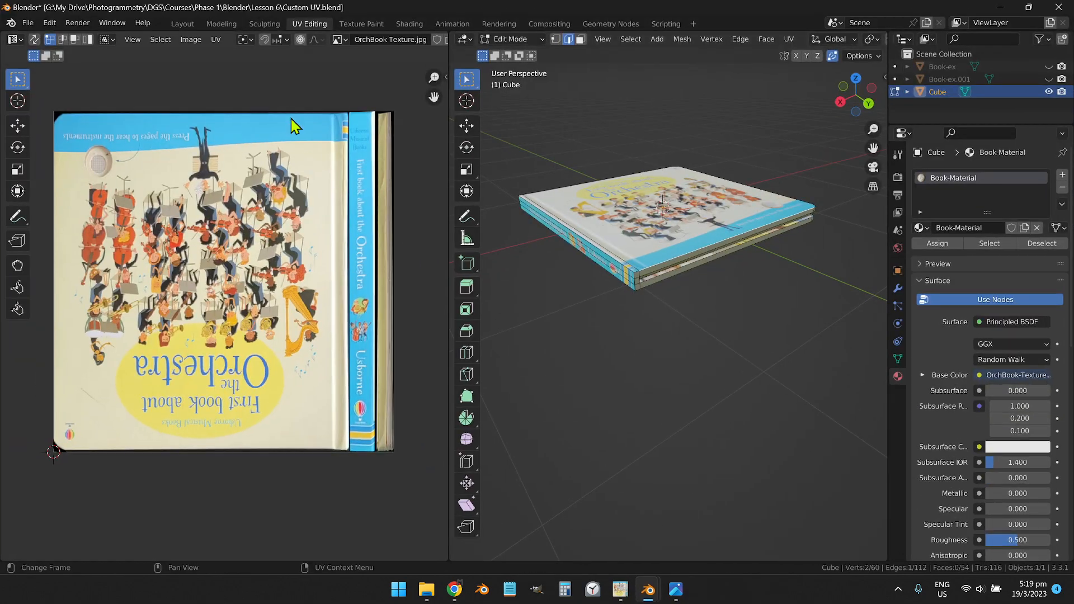
click(181, 24)
click(546, 270)
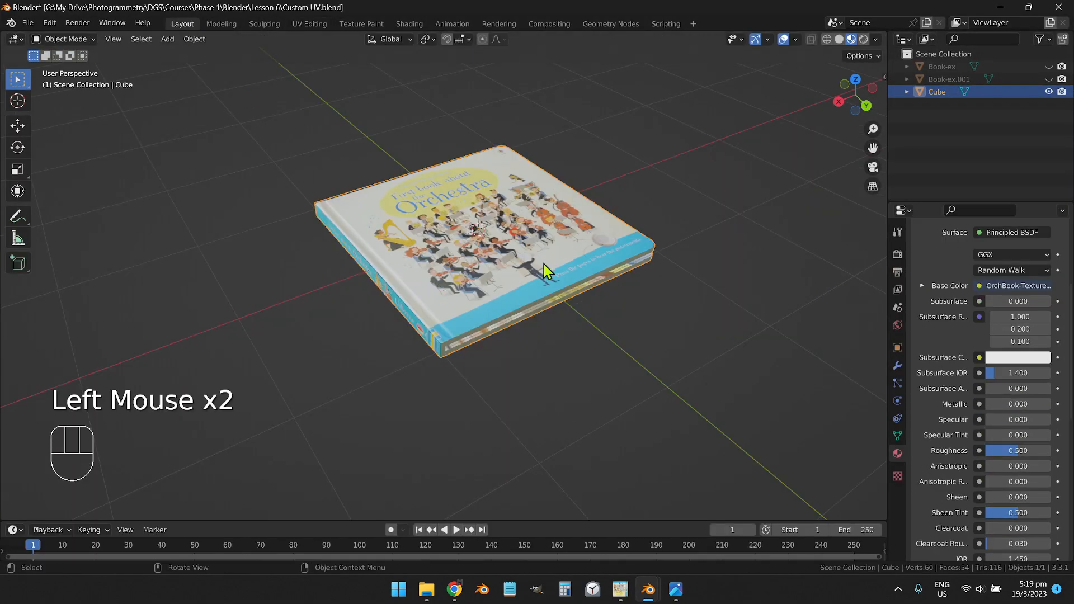
key(h)
Add a new cube mesh to the emptied scene
click(463, 327)
scroll(486, 283, down, 3)
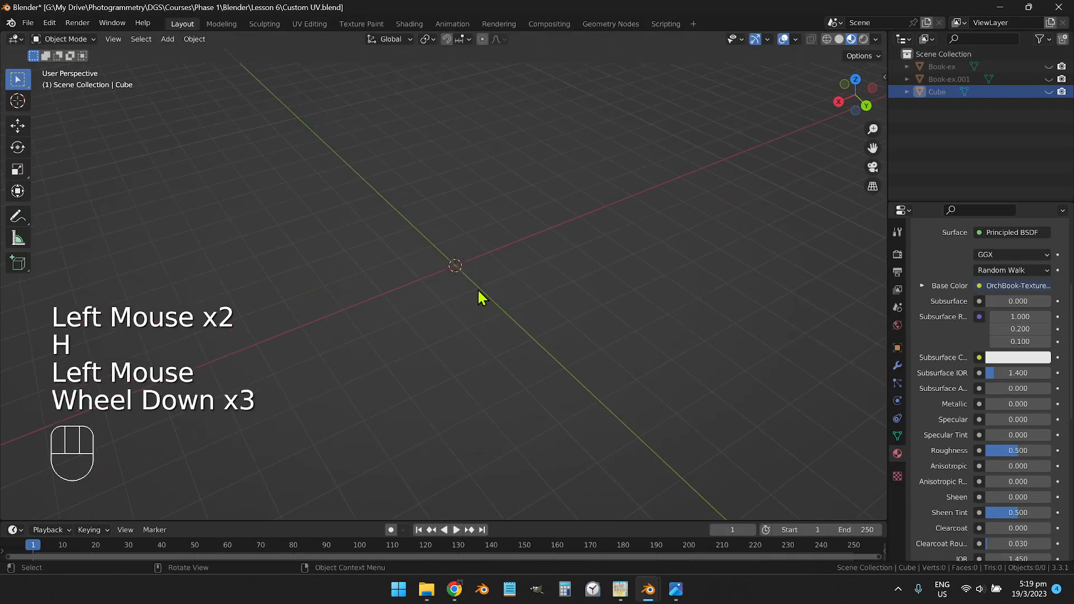
drag(476, 299, 484, 269)
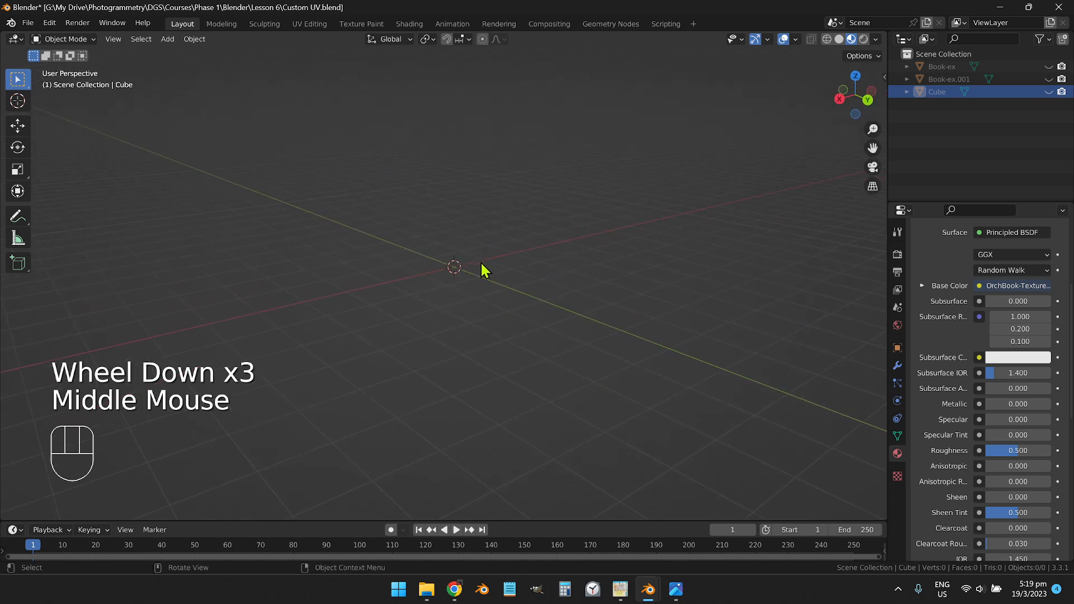
key(shift+a)
mouse_move(475, 280)
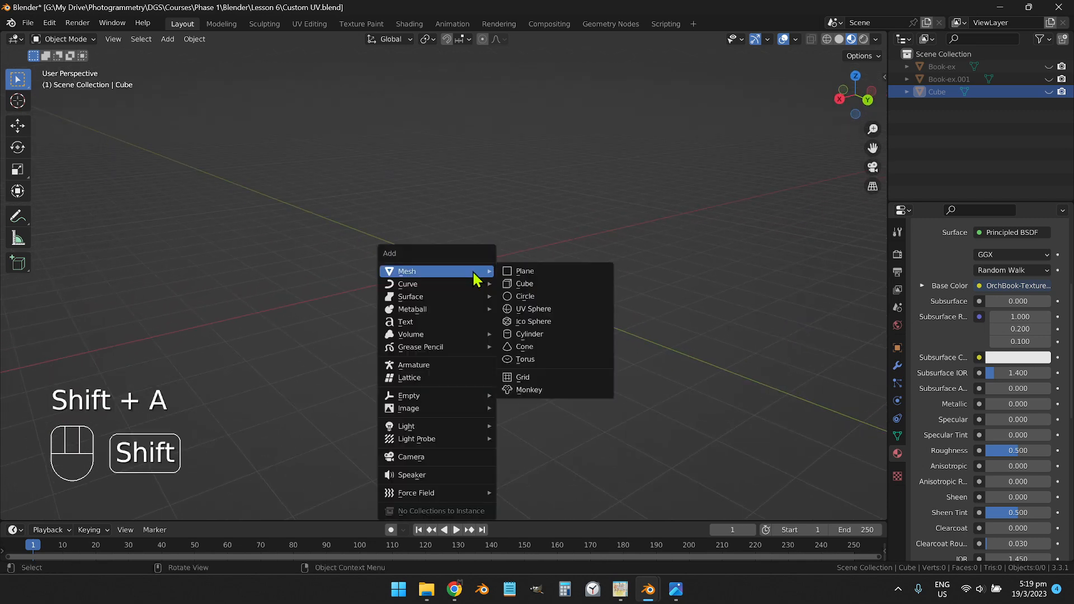
click(578, 291)
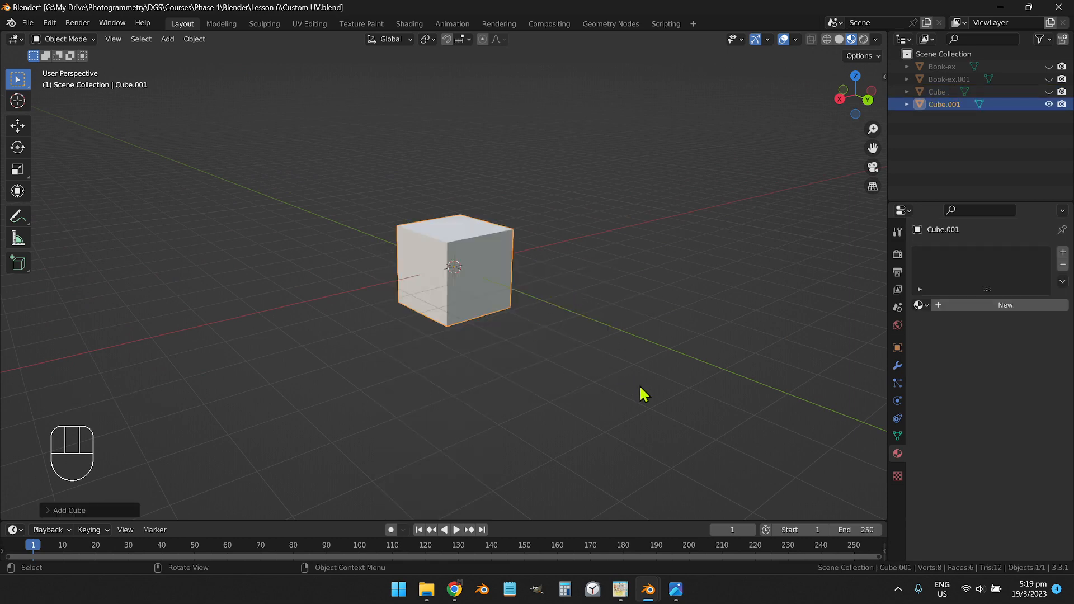
Scale the new cube along the Z axis into a flat slab with the proportions of a thin book
key(s)
key(z)
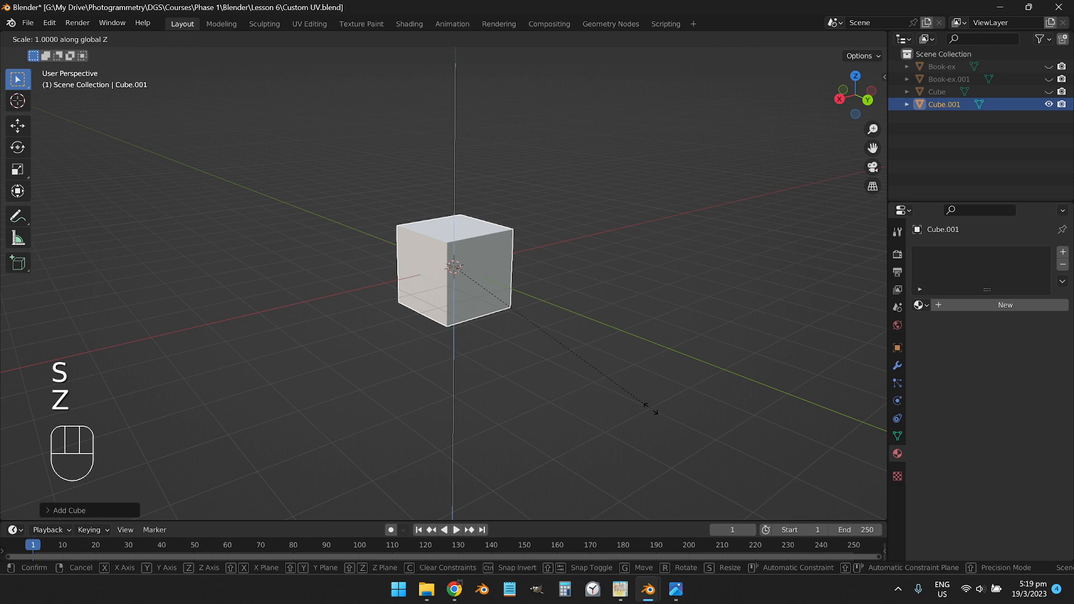
click(473, 279)
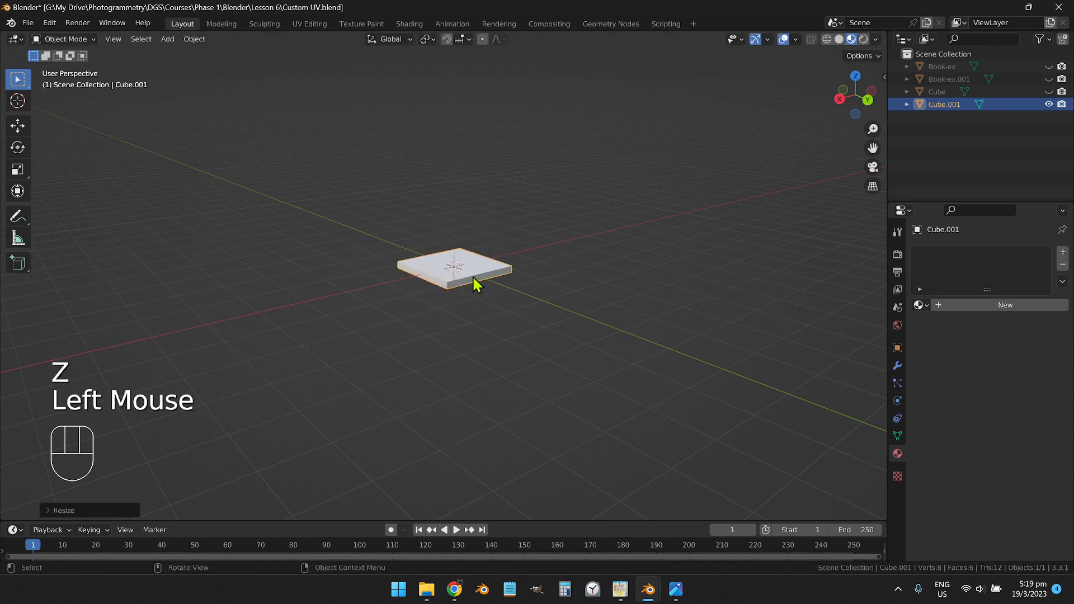
alt+middle_click(458, 260)
scroll(475, 328, up, 4)
scroll(430, 376, down, 1)
middle_click(431, 377)
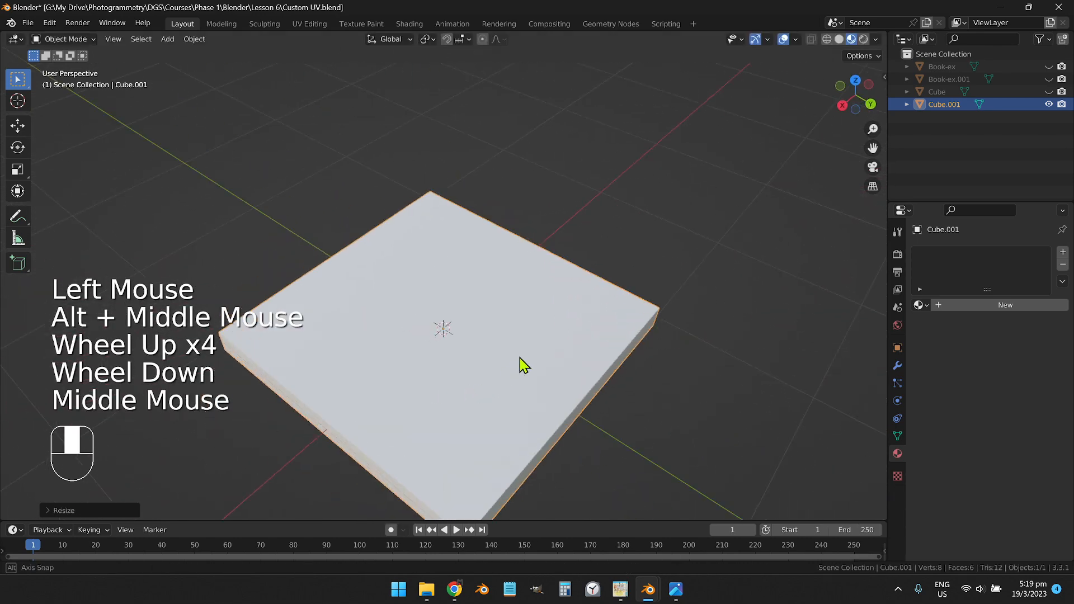
key(s)
key(z)
click(606, 378)
middle_click(604, 408)
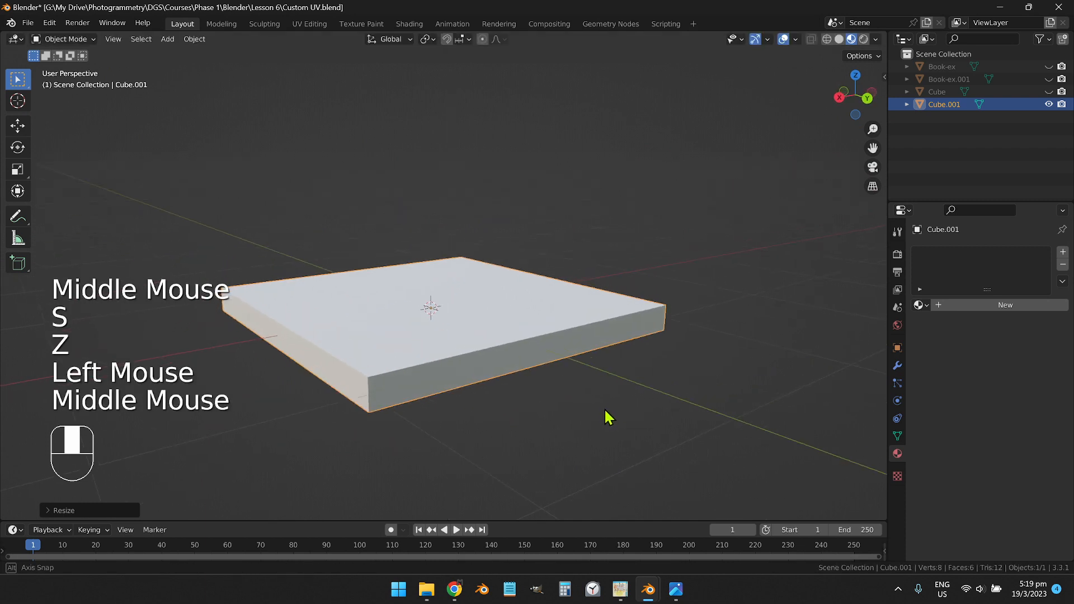
In Edit Mode, add two evenly spaced horizontal loop cuts around the slab's sides without sliding them
key(Tab)
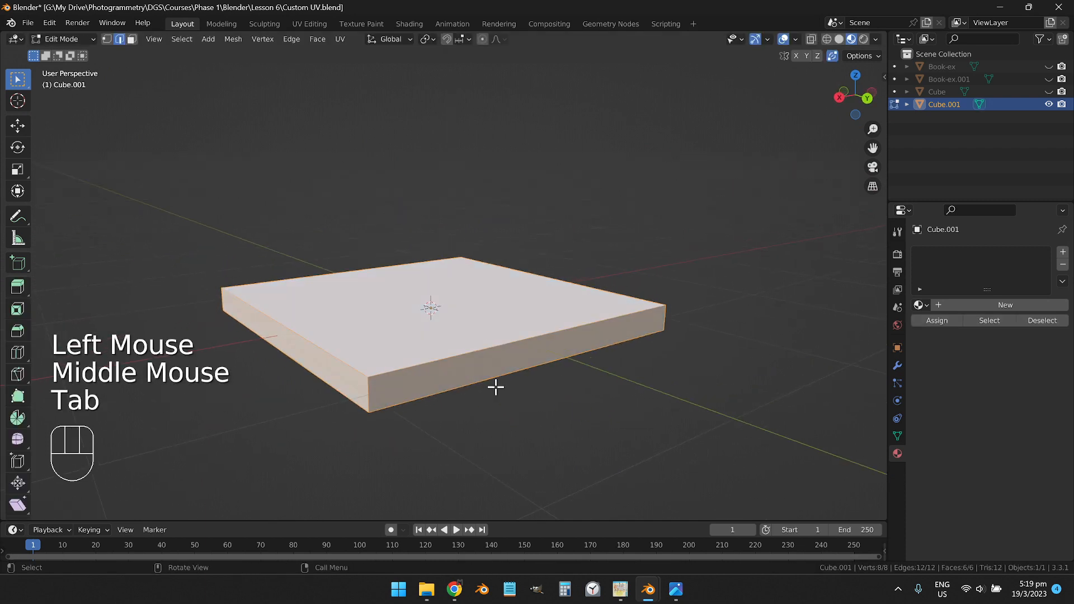
shift+middle_click(473, 374)
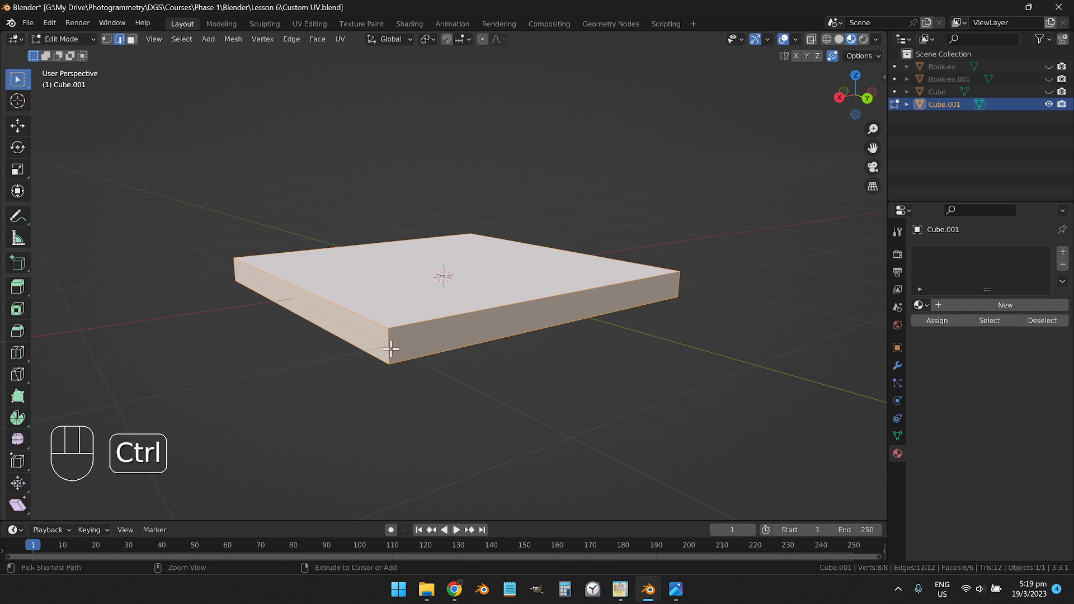
key(ctrl+r)
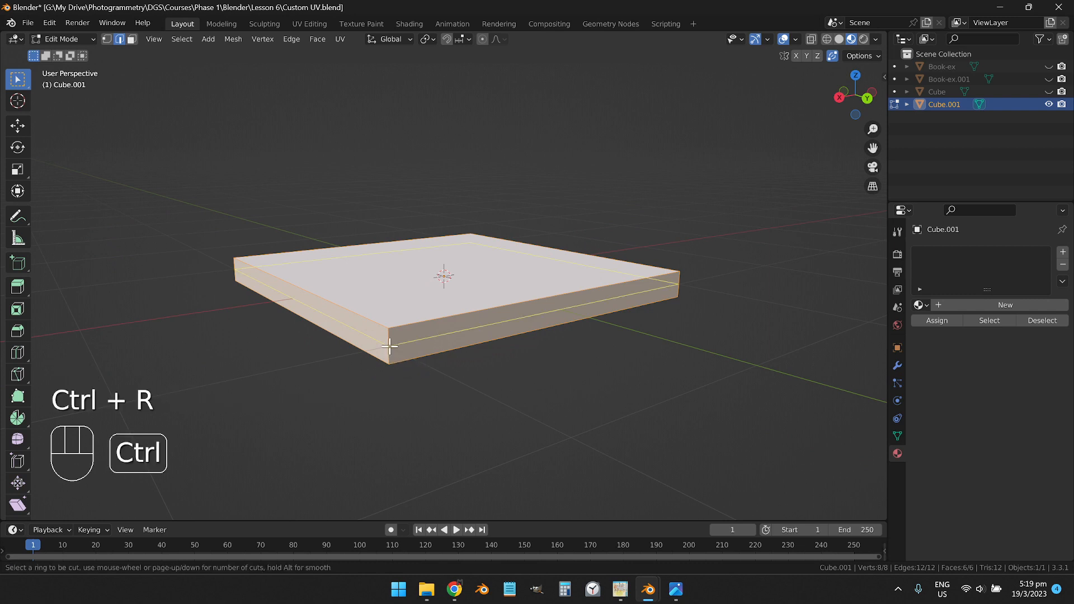
scroll(389, 347, up, 1)
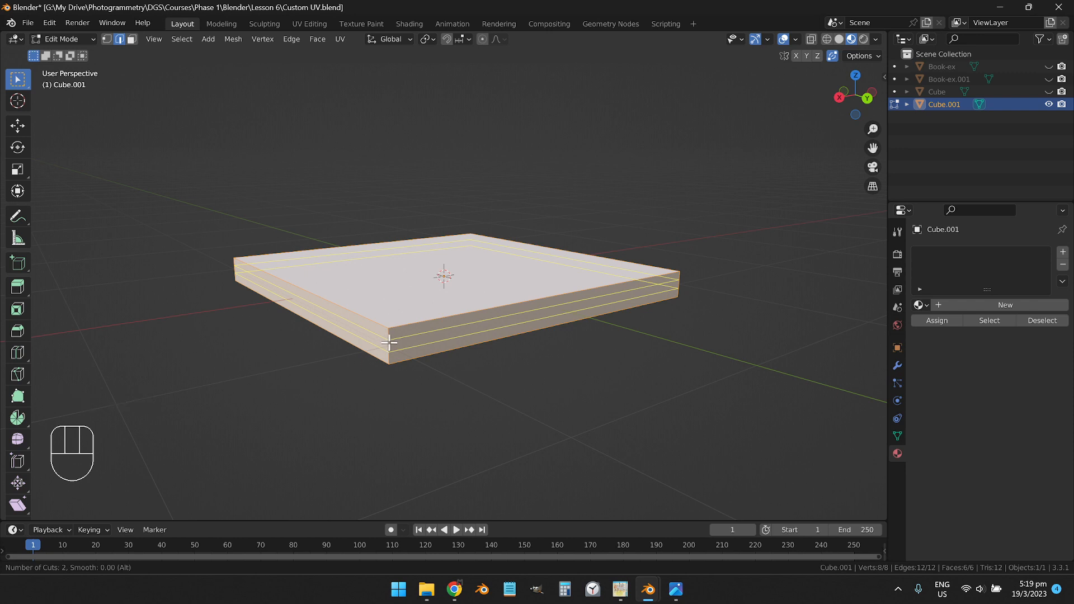
click(390, 342)
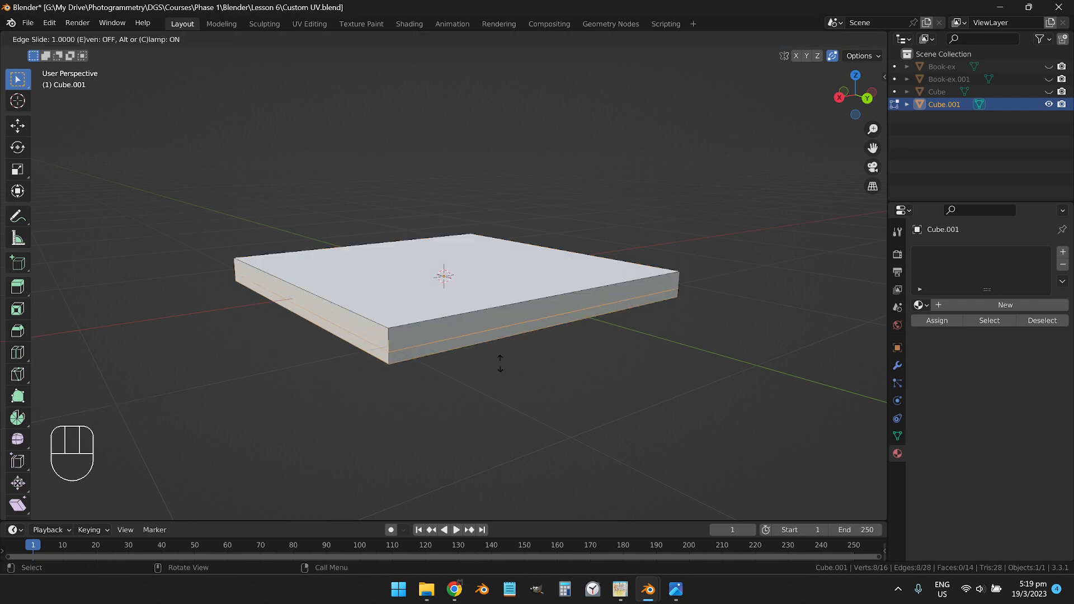
right_click(454, 339)
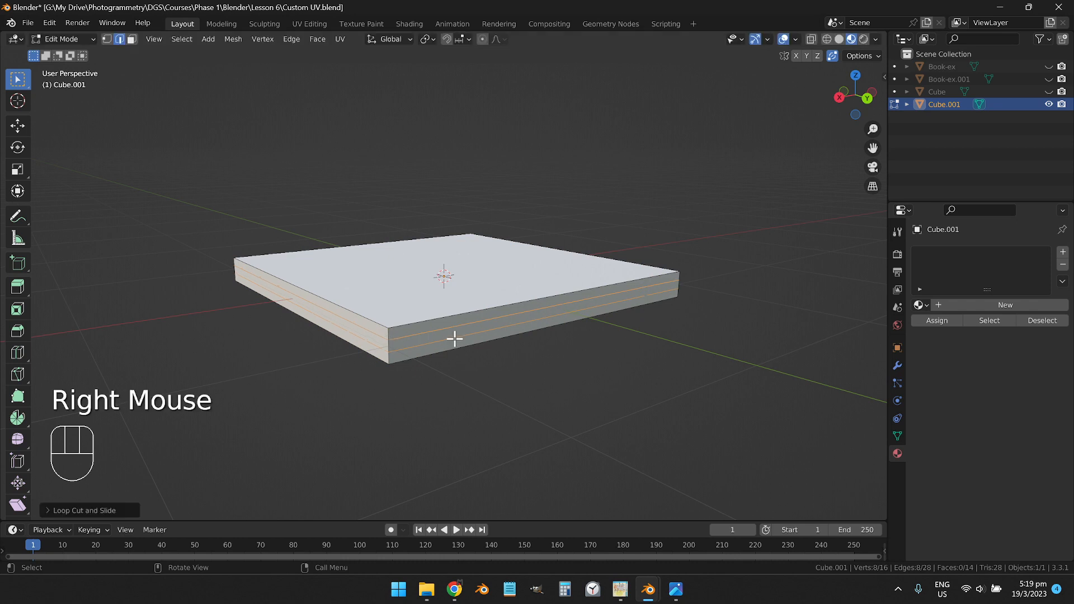
Try a crosswise loop cut through the slab, slid close to the end that serves as the spine
drag(646, 318, 607, 312)
scroll(544, 340, up, 2)
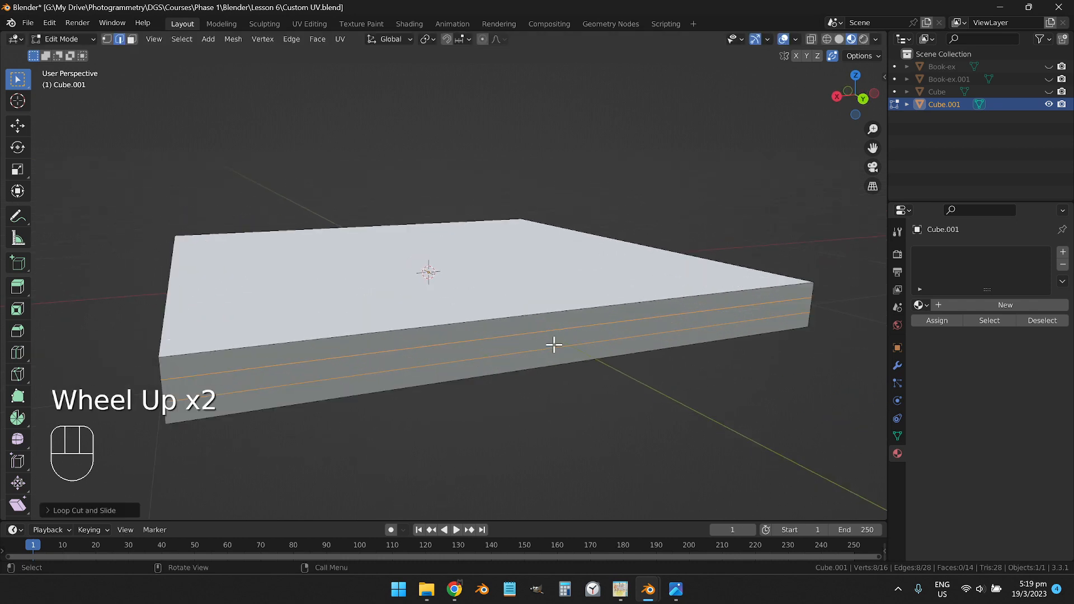
drag(554, 343, 551, 333)
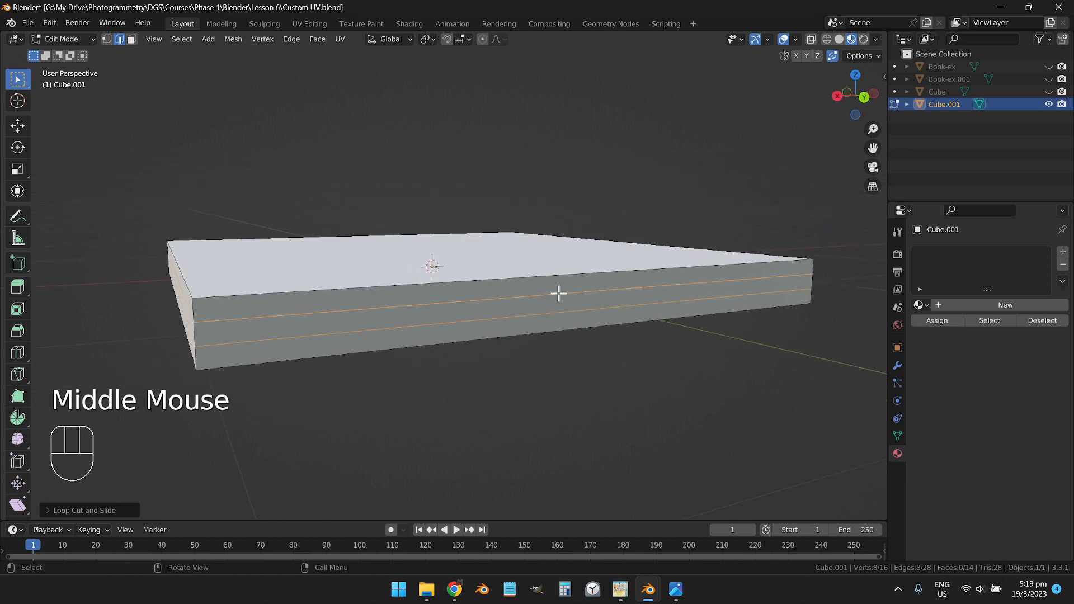
key(ctrl+r)
click(549, 278)
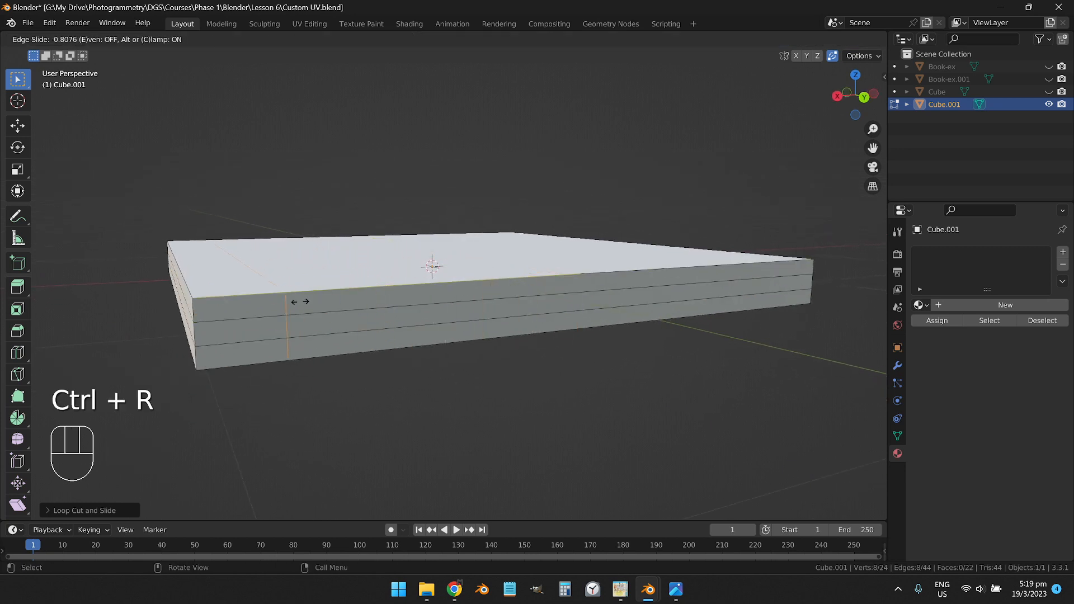
click(252, 304)
drag(417, 376, 452, 386)
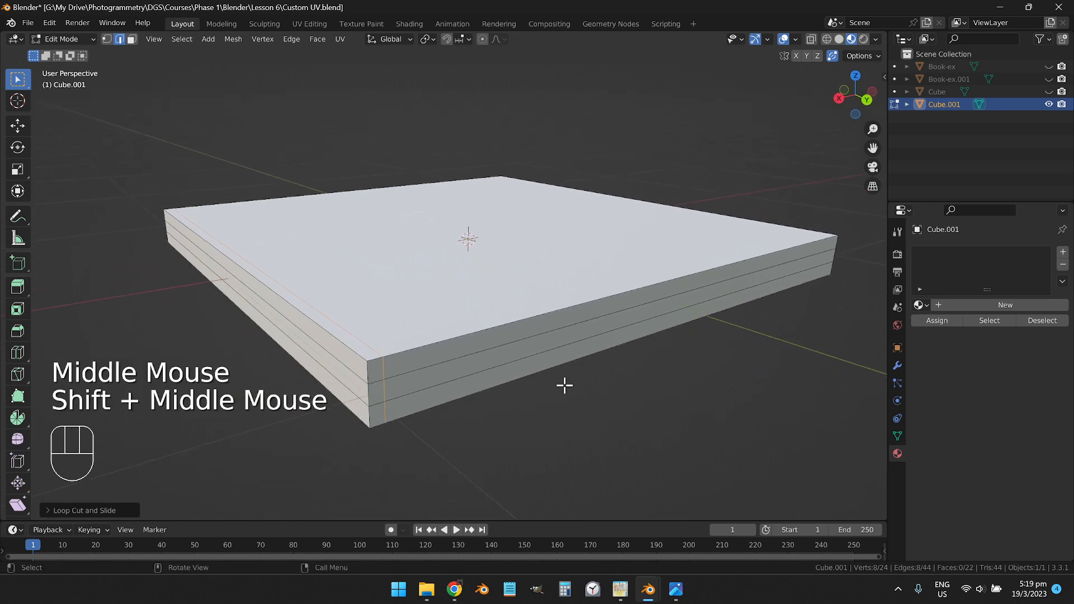
key(ctrl+z)
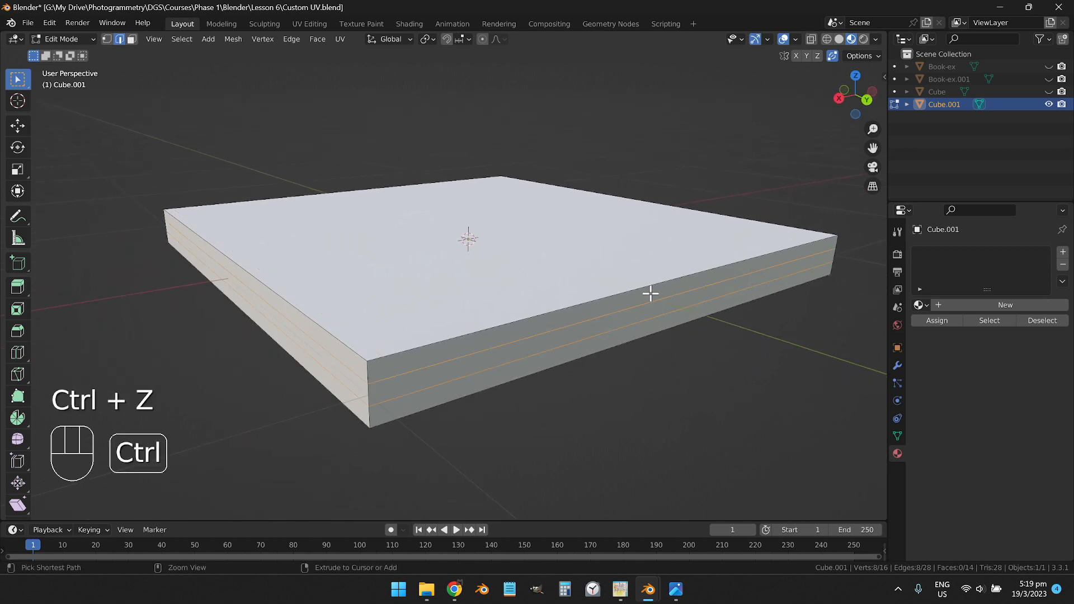
Add a crosswise loop cut through the slab and slide it close to the spine edge
key(ctrl+r)
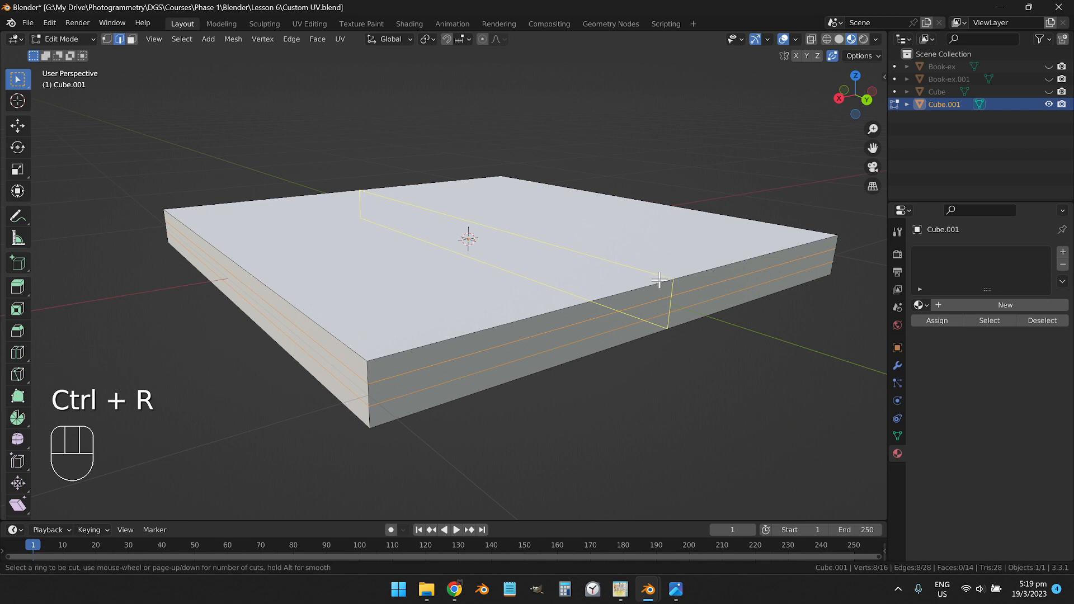
click(669, 279)
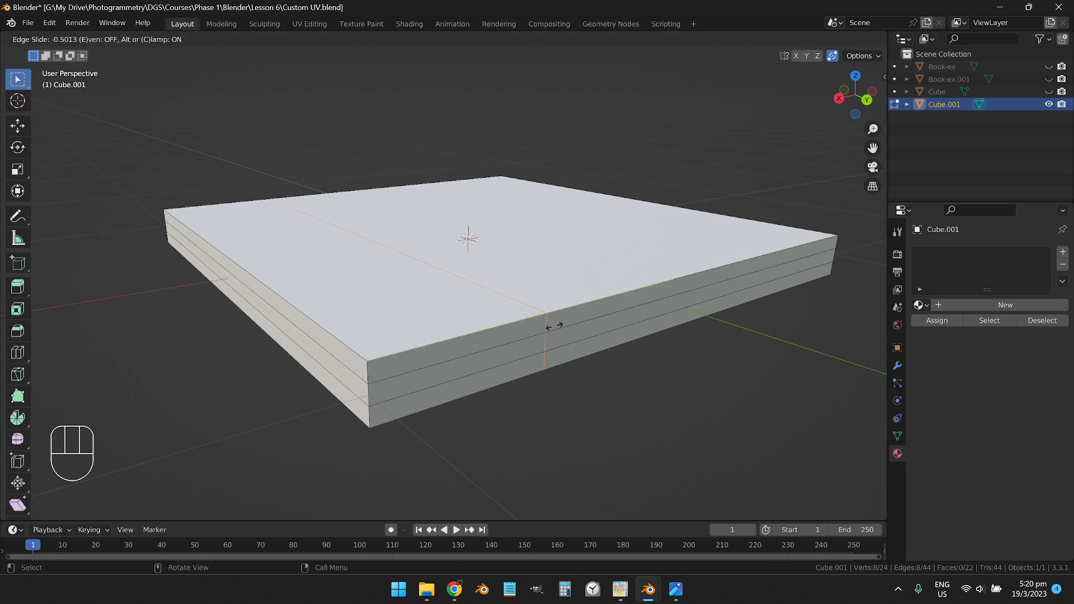
click(450, 361)
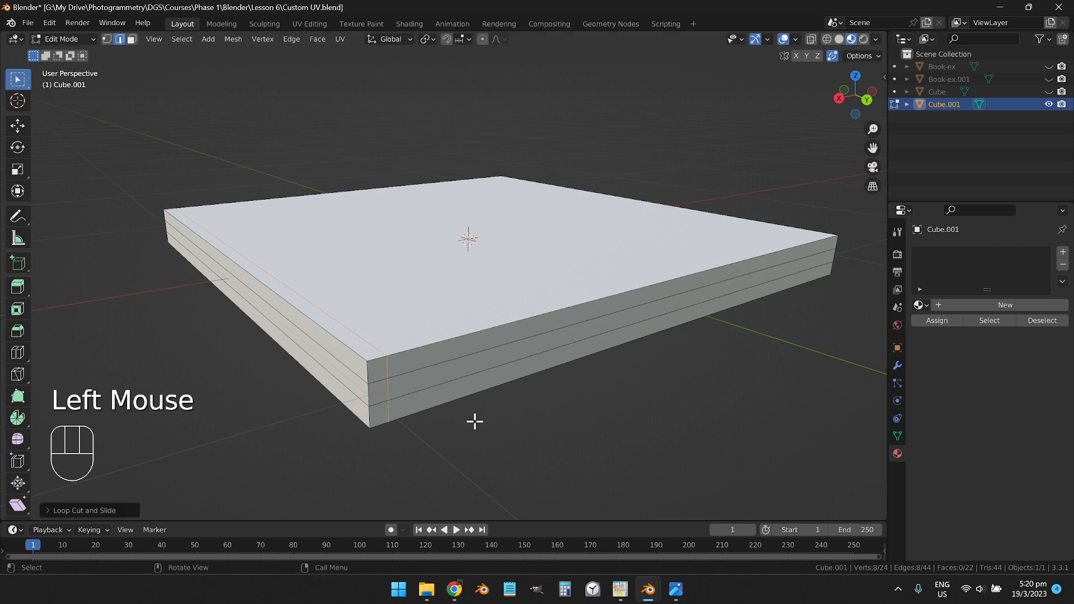
Extrude the middle-strip faces on the three sides away from the spine and scale them inward to about 0.96 to form recessed pages
mouse_move(475, 422)
mouse_down()
mouse_move(463, 426)
mouse_move(470, 420)
mouse_up()
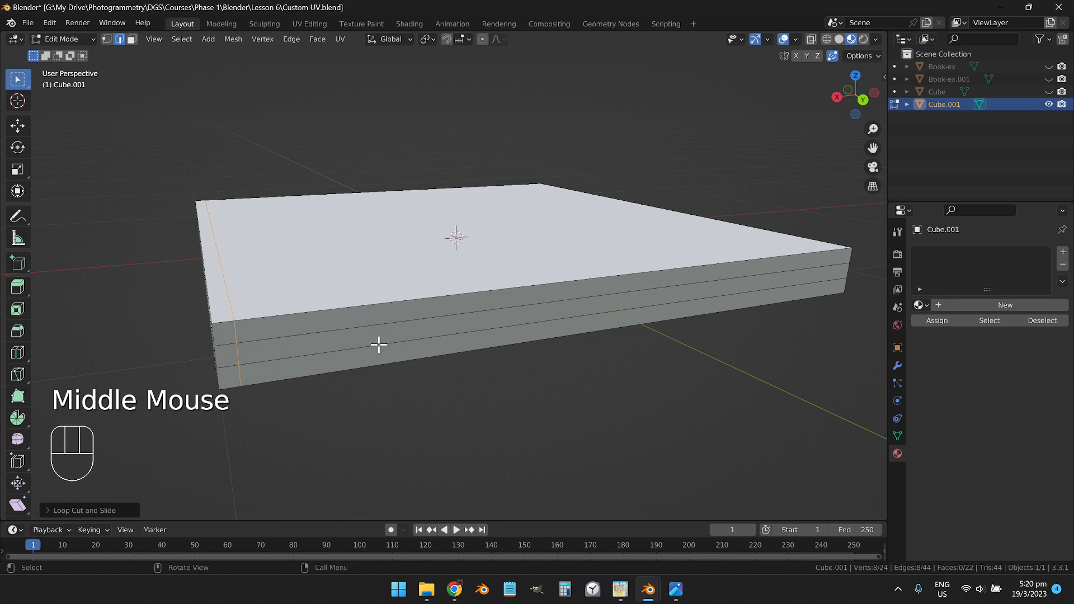
drag(379, 345, 381, 328)
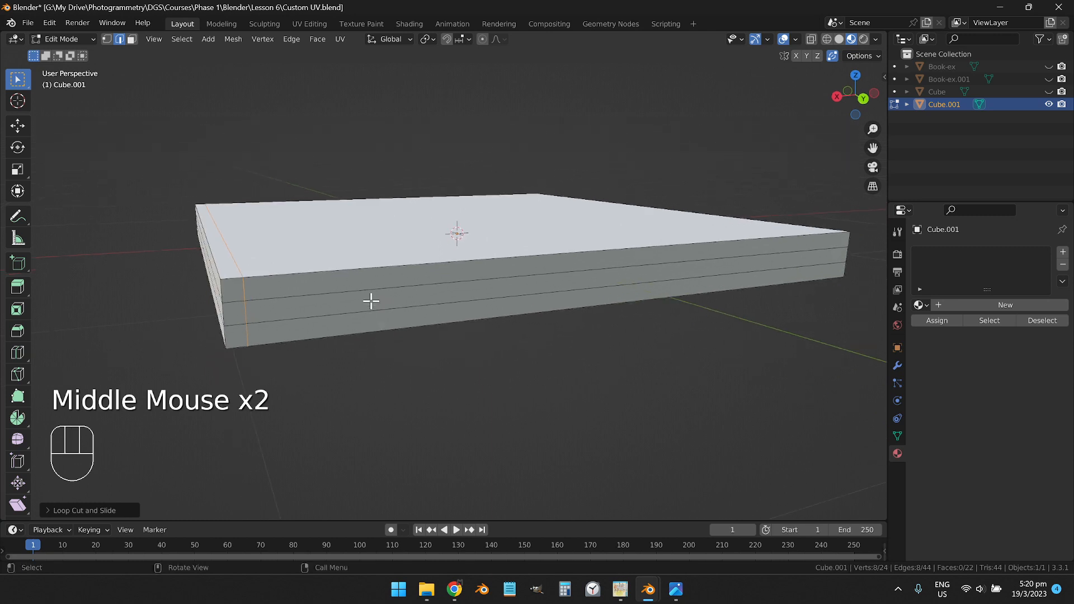
key(3)
click(376, 304)
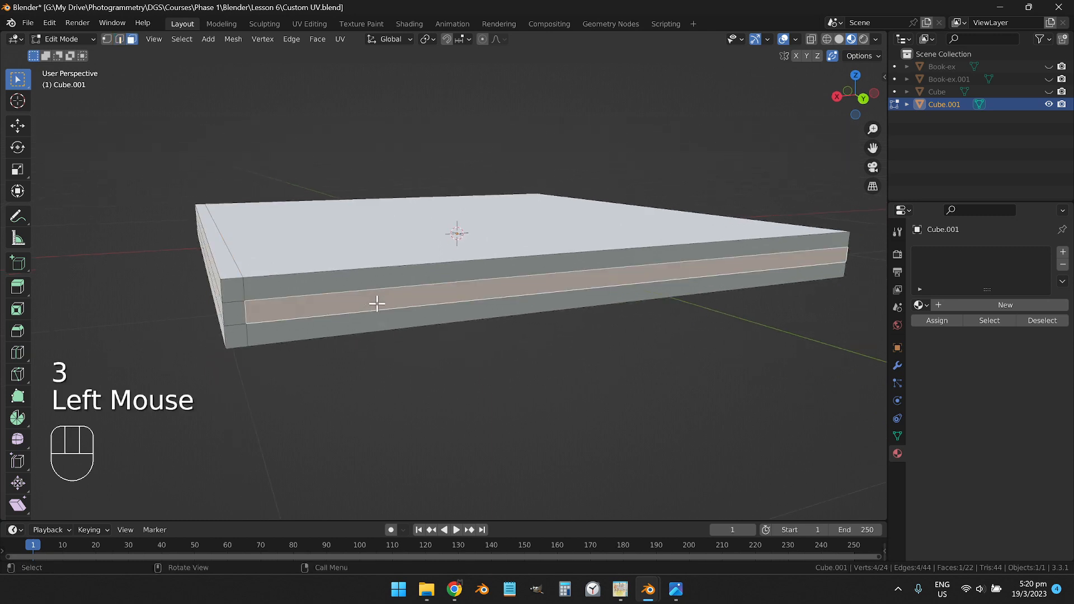
drag(596, 321, 448, 312)
shift+click(461, 280)
shift+click(468, 282)
drag(554, 322, 737, 321)
scroll(738, 321, down, 2)
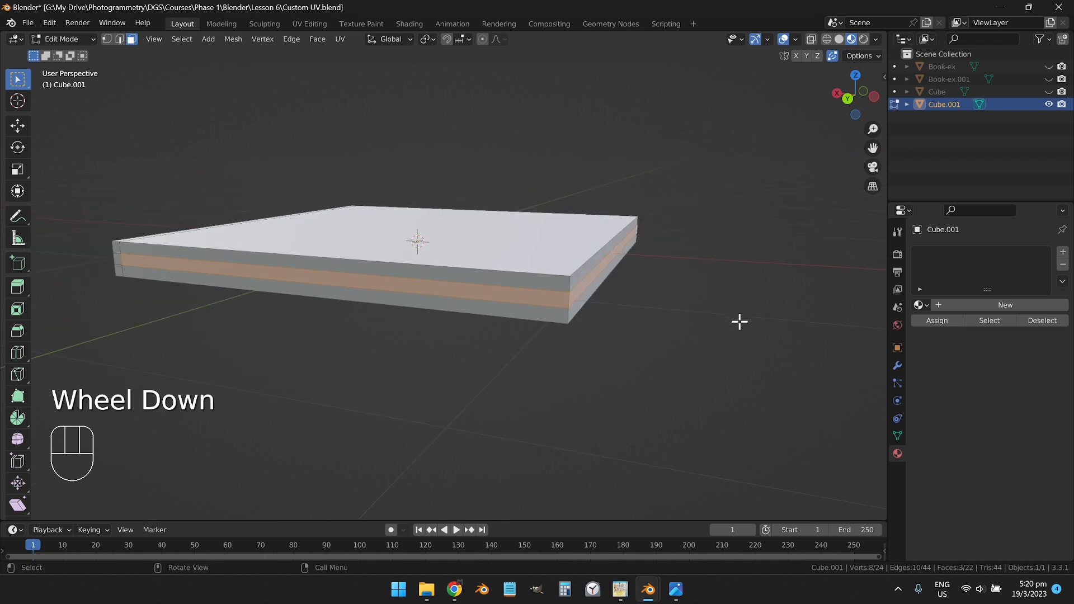
key(e)
key(s)
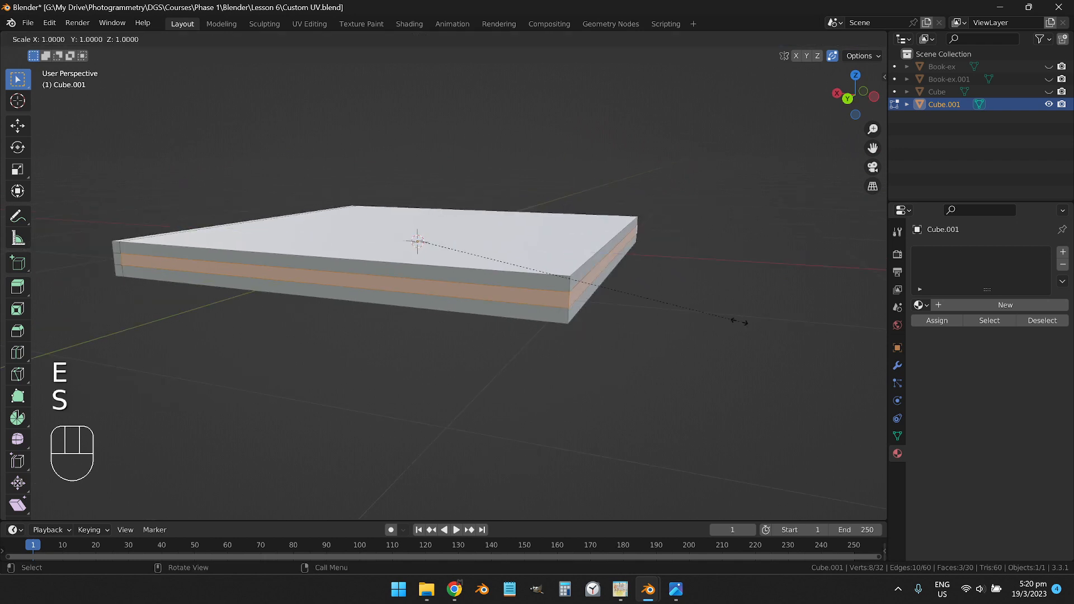
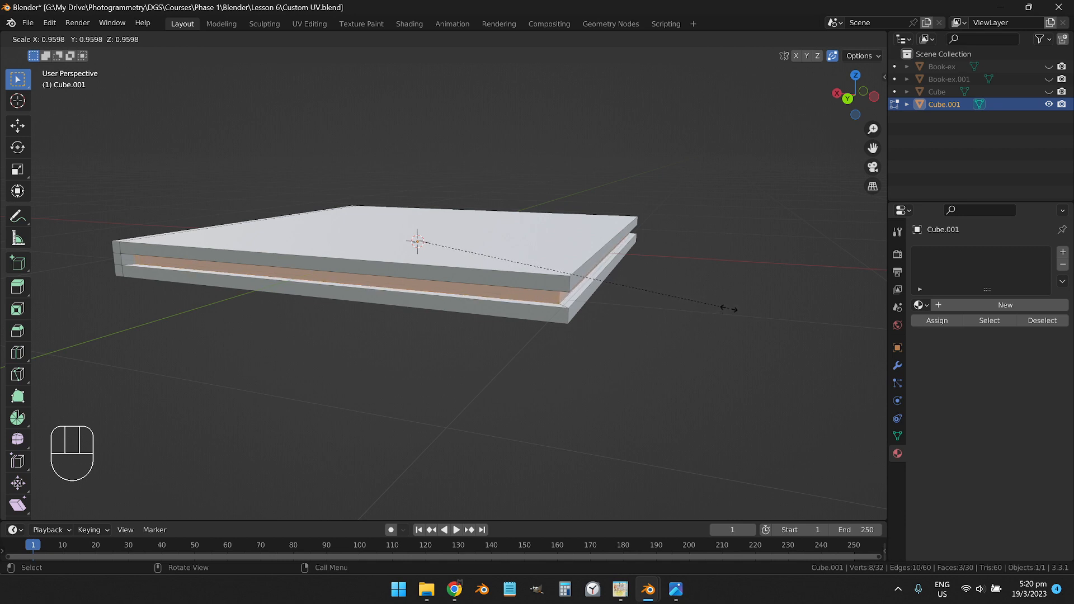
click(727, 307)
Examine the recess between the two covers where it meets the spine
shift+middle_click(492, 300)
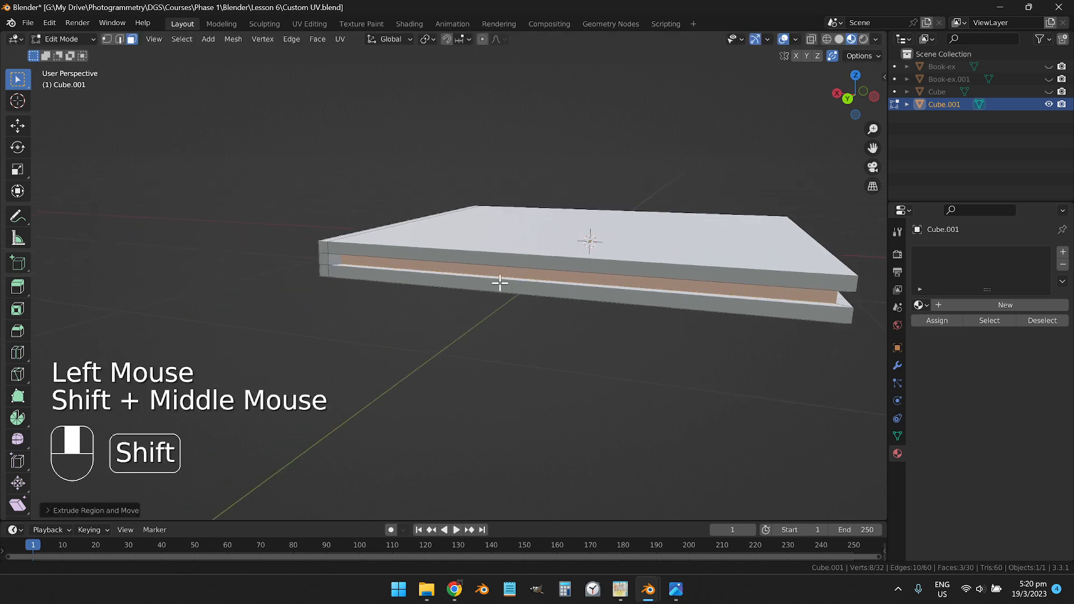
alt+middle_click(345, 261)
scroll(412, 297, up, 5)
middle_click(458, 290)
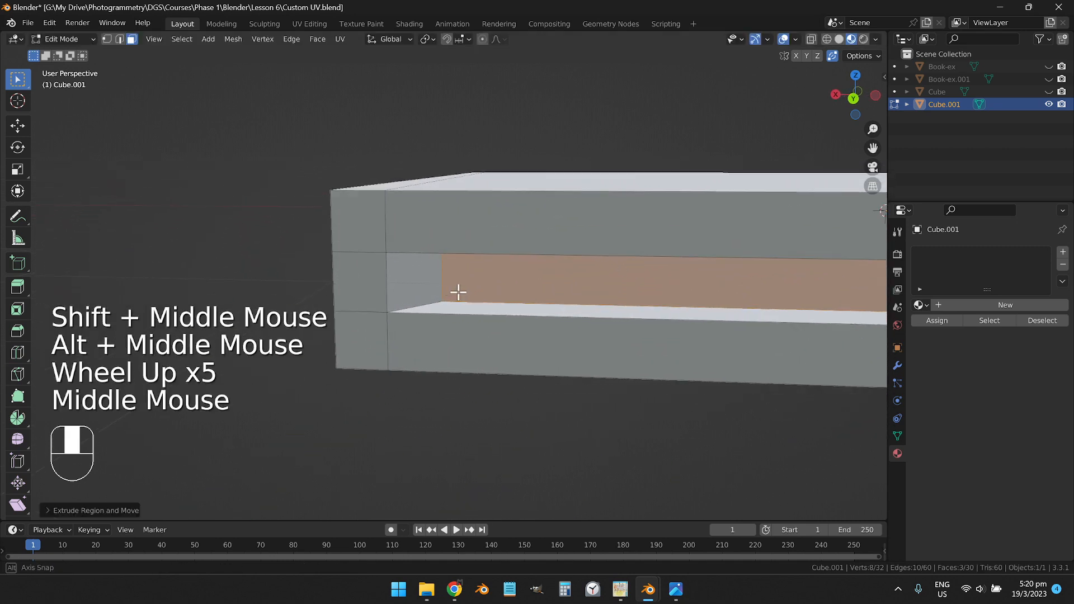
middle_click(418, 270)
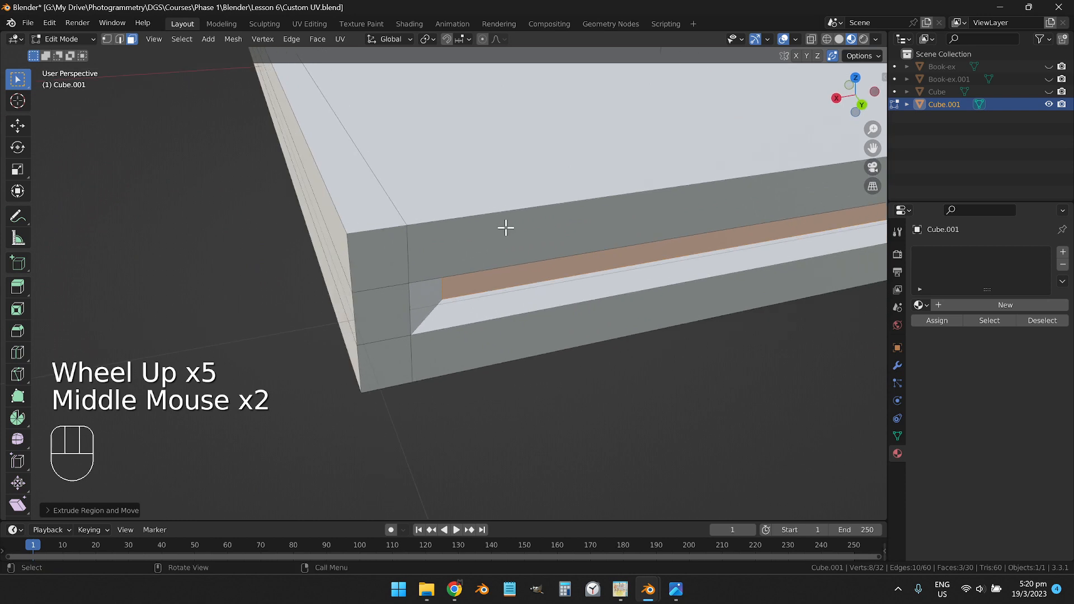
scroll(506, 228, down, 3)
middle_click(511, 268)
scroll(463, 297, up, 3)
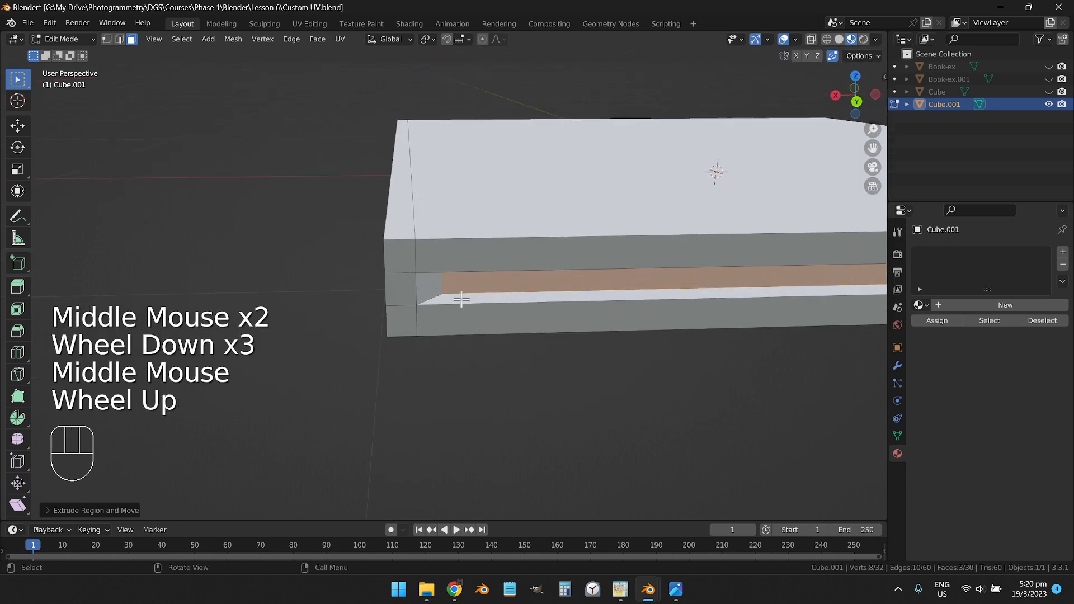
middle_click(436, 287)
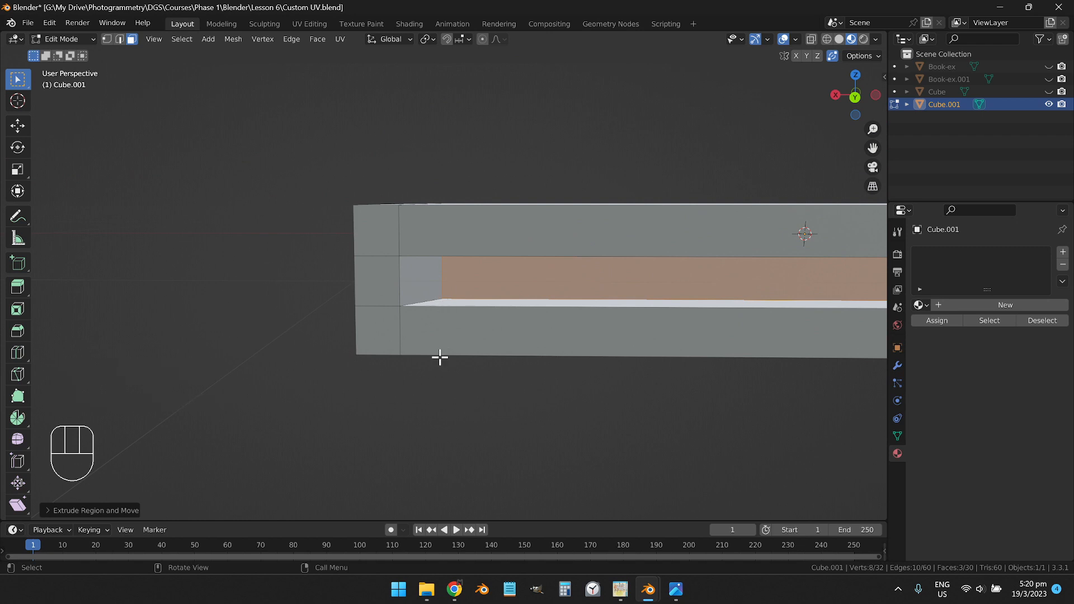
Select the page block's two inner vertical edges beside the spine and move them along X toward the spine
key(2)
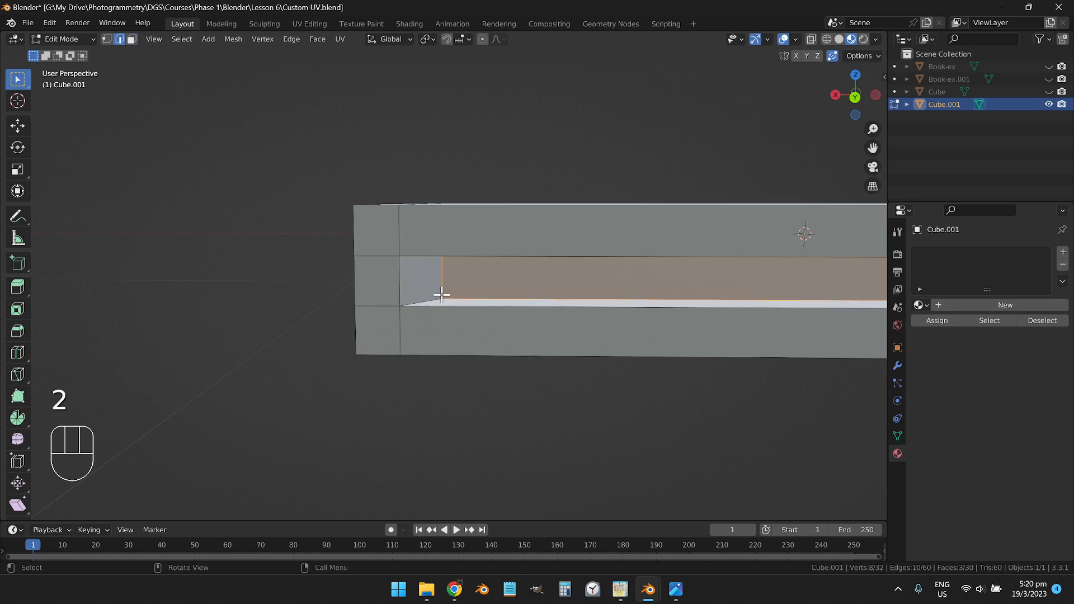
click(444, 275)
scroll(482, 339, down, 3)
middle_click(443, 314)
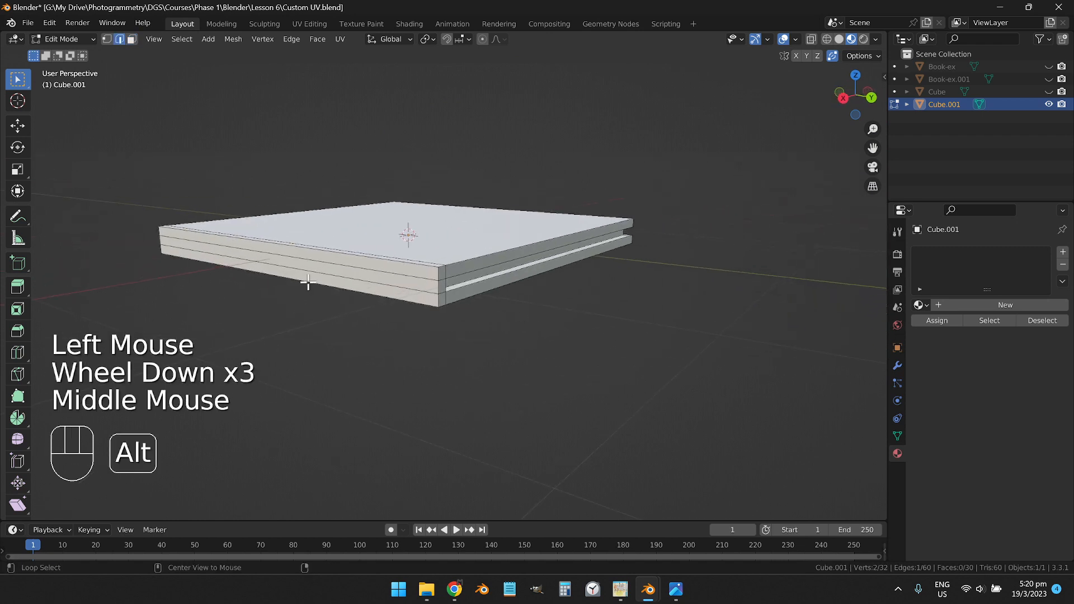
alt+middle_click(179, 239)
middle_click(300, 331)
scroll(434, 329, up, 3)
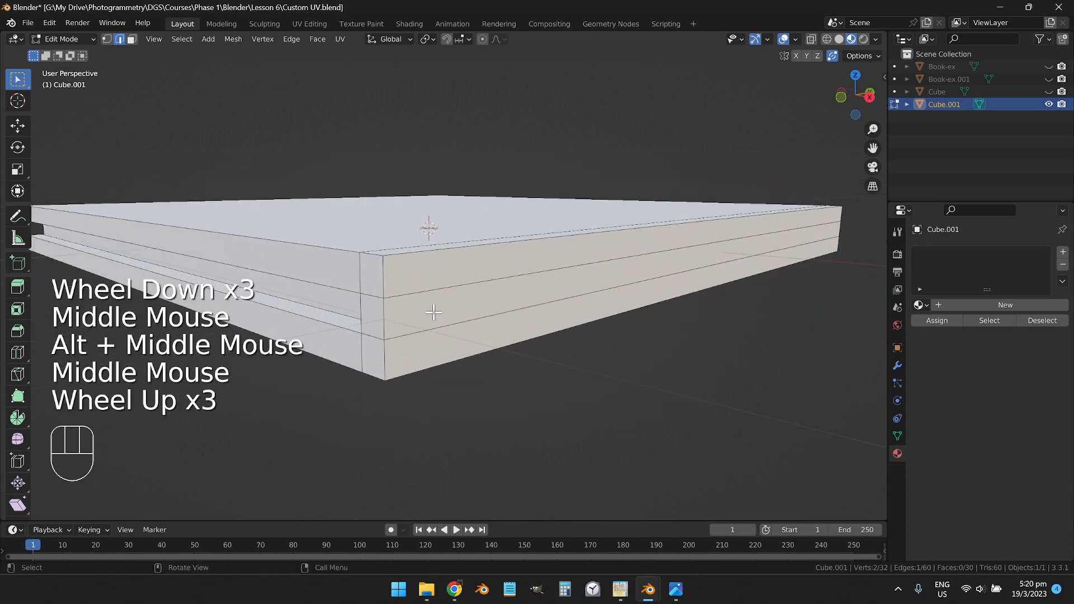
middle_click(427, 307)
shift+click(476, 342)
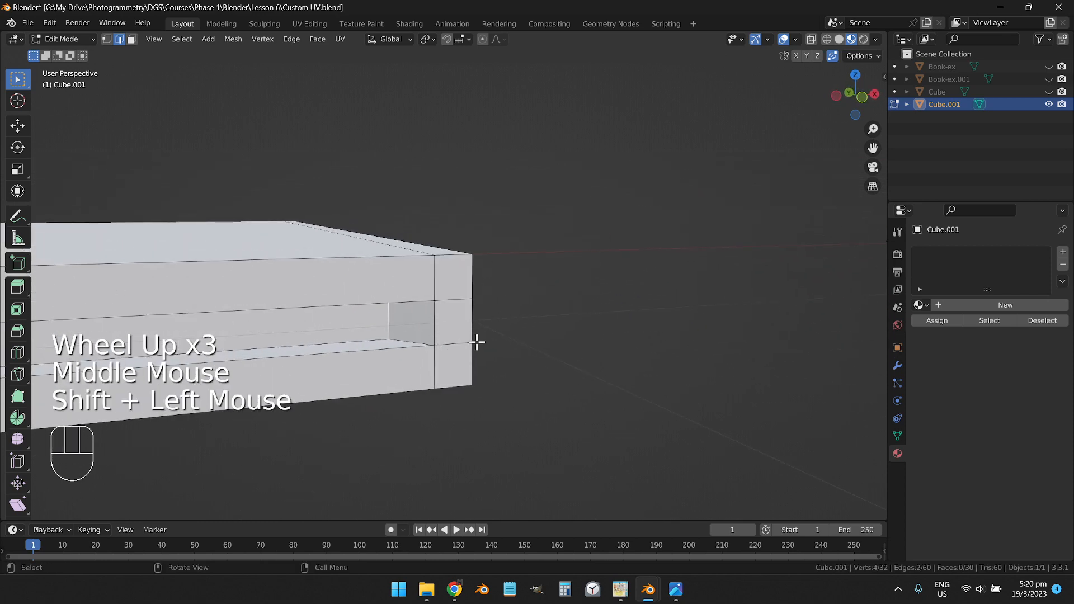
key(g)
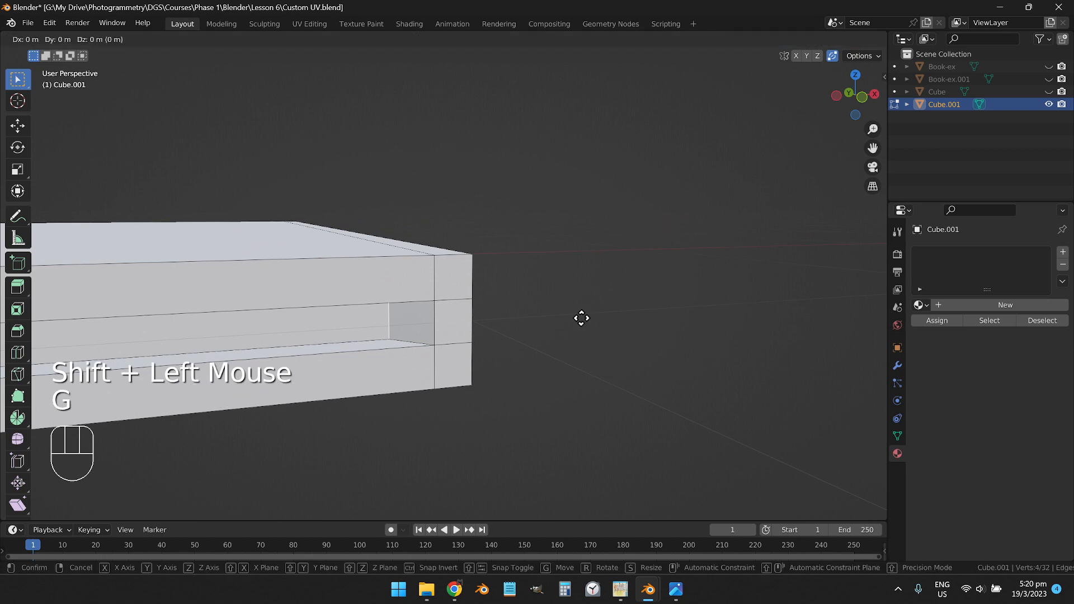
key(x)
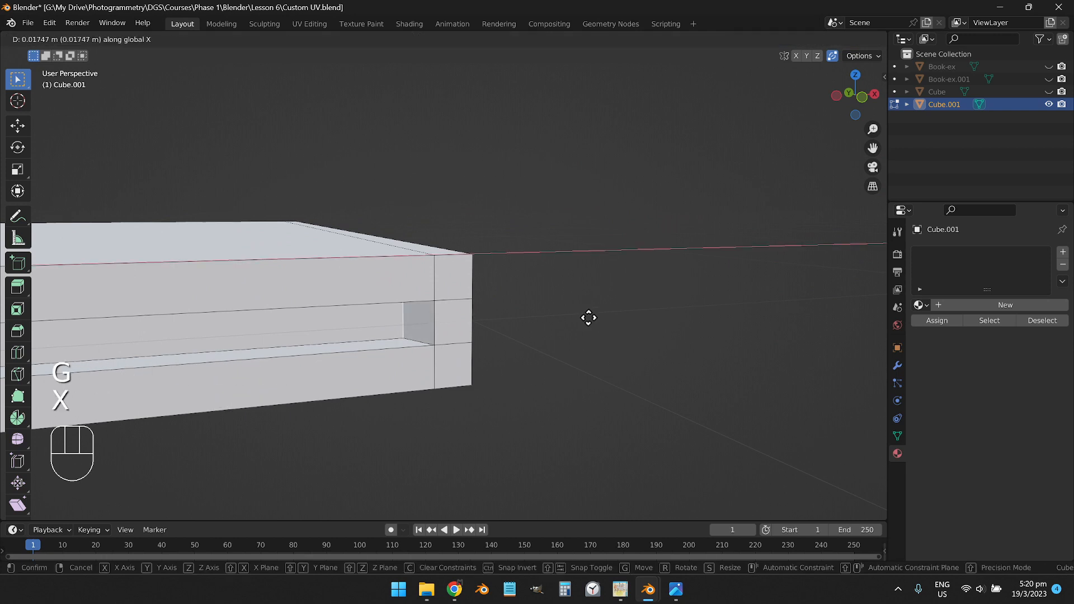
key(shift)
shift+click(572, 316)
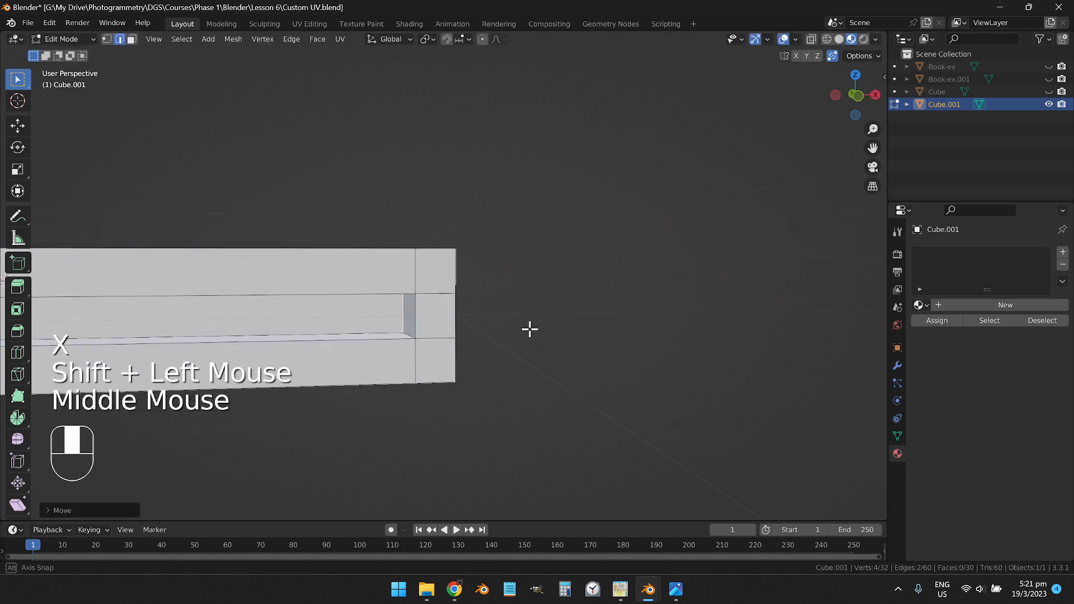
Move the two inner edges slightly farther along X to line up with the spine's loop cut
key(g)
key(x)
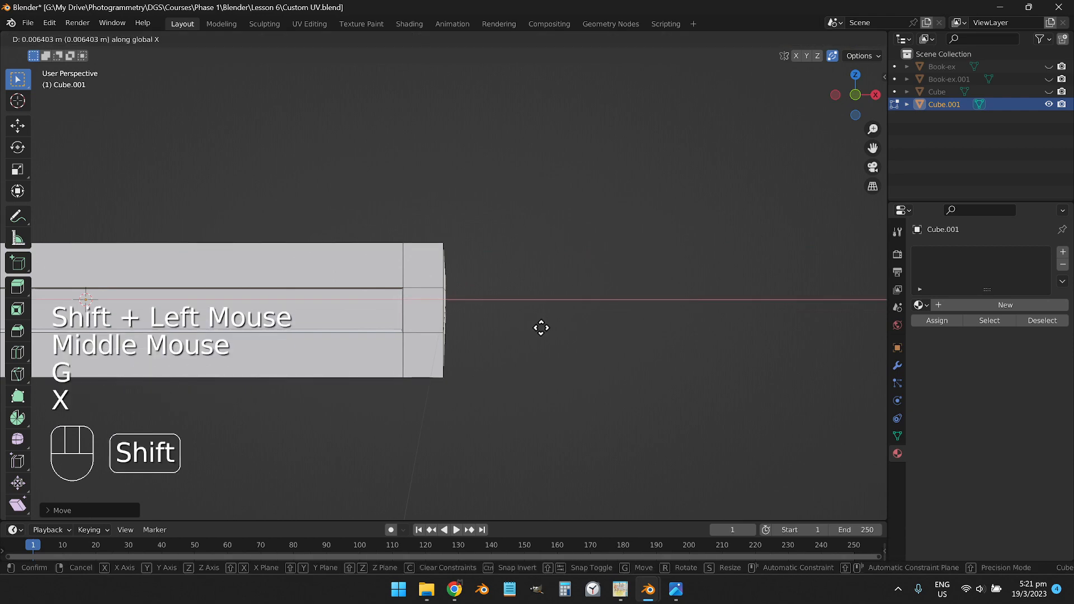
shift+click(545, 329)
scroll(397, 318, down, 2)
drag(396, 318, 504, 307)
scroll(494, 331, down, 2)
scroll(451, 360, up, 2)
scroll(460, 354, down, 2)
shift+scroll(460, 354, down, 1)
scroll(425, 318, up, 2)
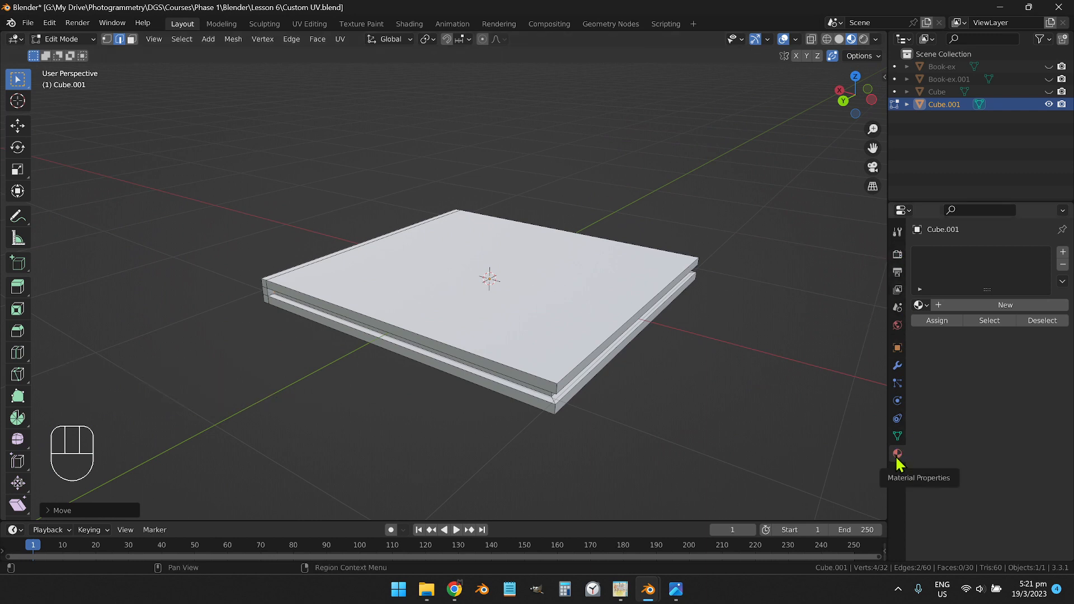
Create a new material for the book mesh and name it OrchBook-Material
click(967, 307)
double_click(967, 306)
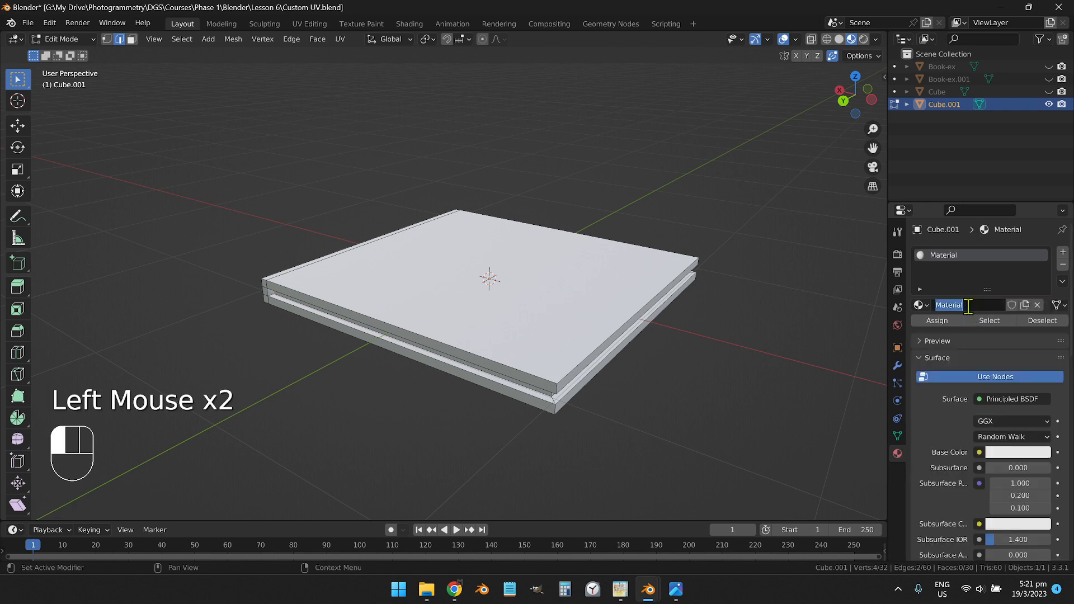
text(B)
key(BackSpace)
text(OrchBoo)
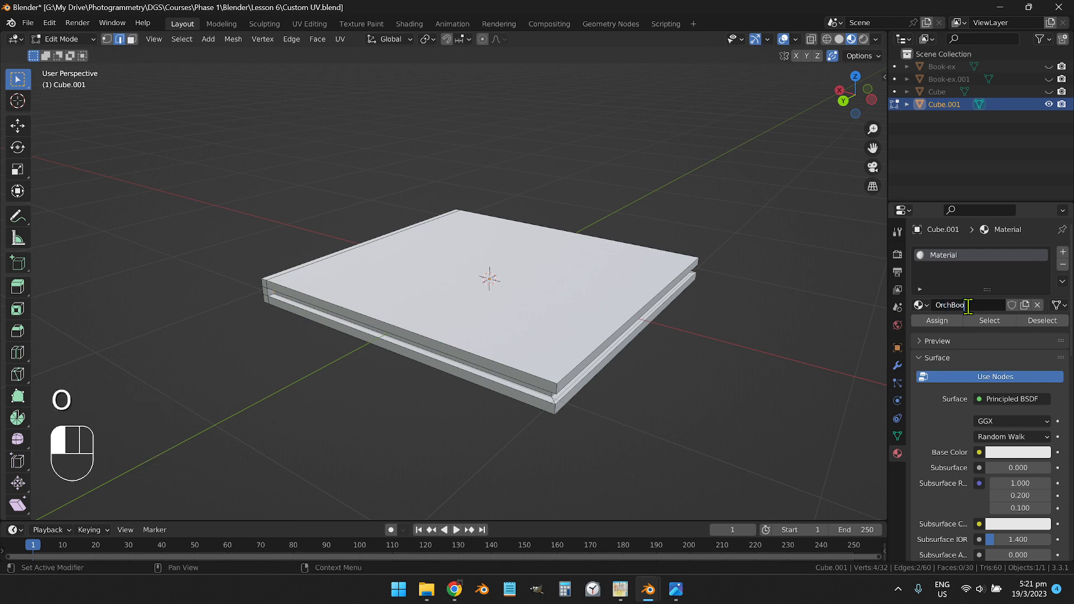
text(k Mater)
click(787, 336)
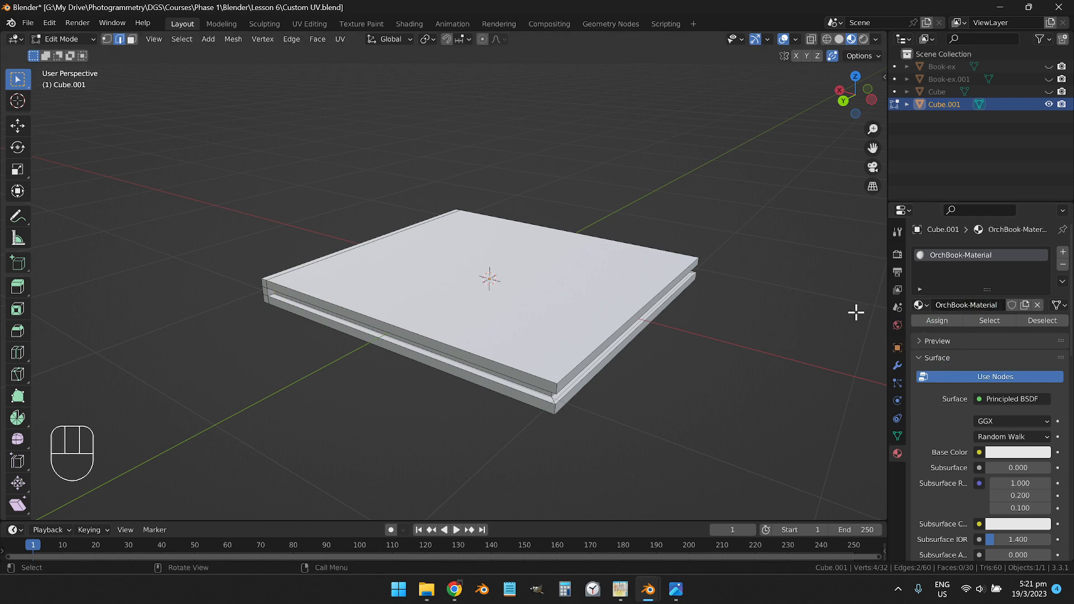
Switch to the Shading workspace to edit the nodes of OrchBook-Material
click(413, 27)
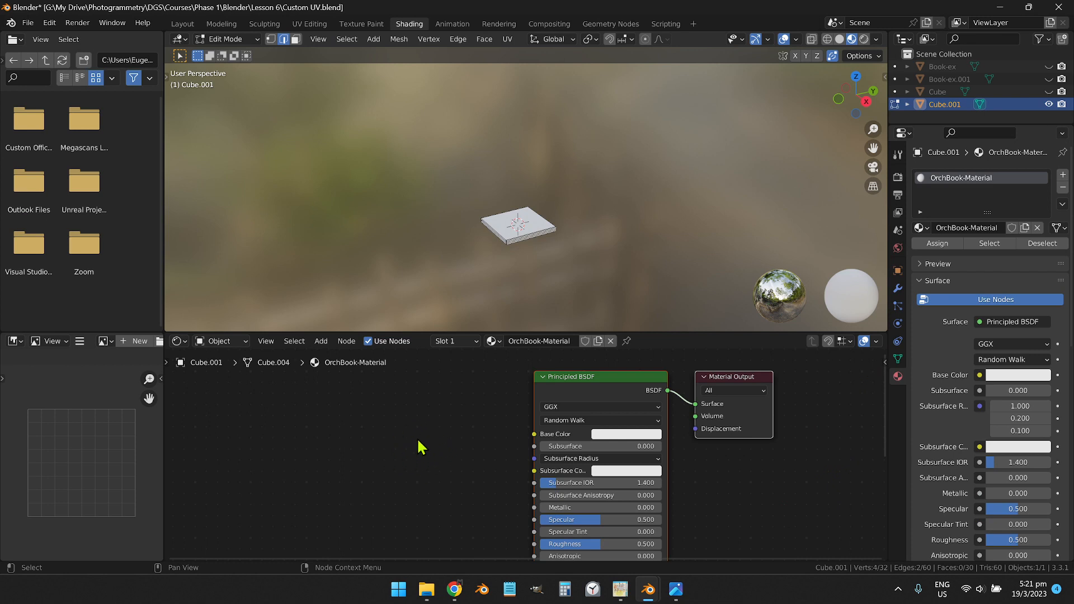
key(shift+a)
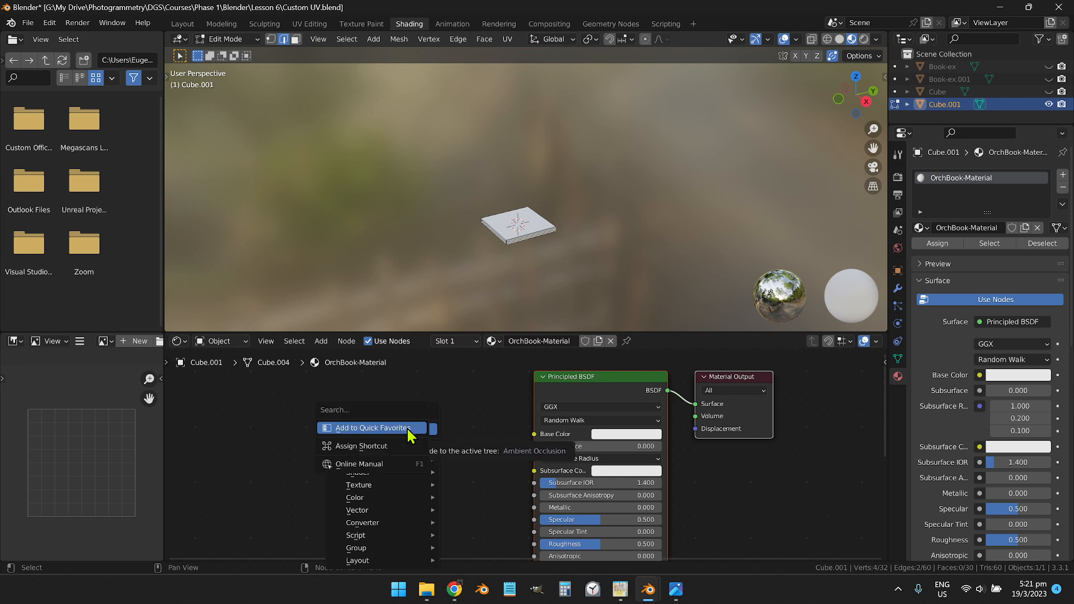
click(408, 431)
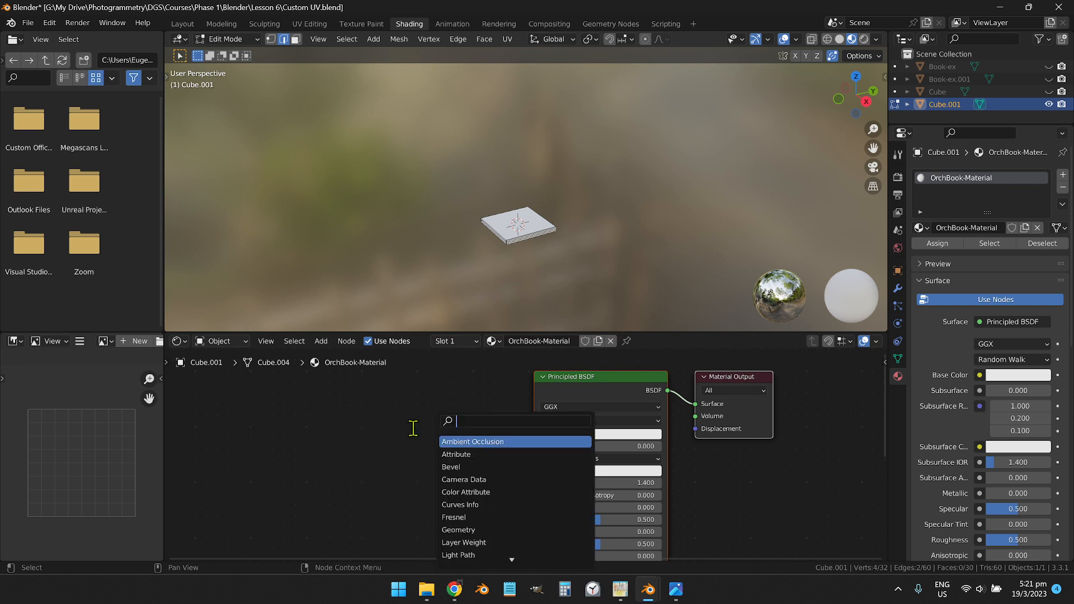
key(Escape)
Add an Image Texture node beside the Principled BSDF and connect its Color output to Base Color
key(shift+a)
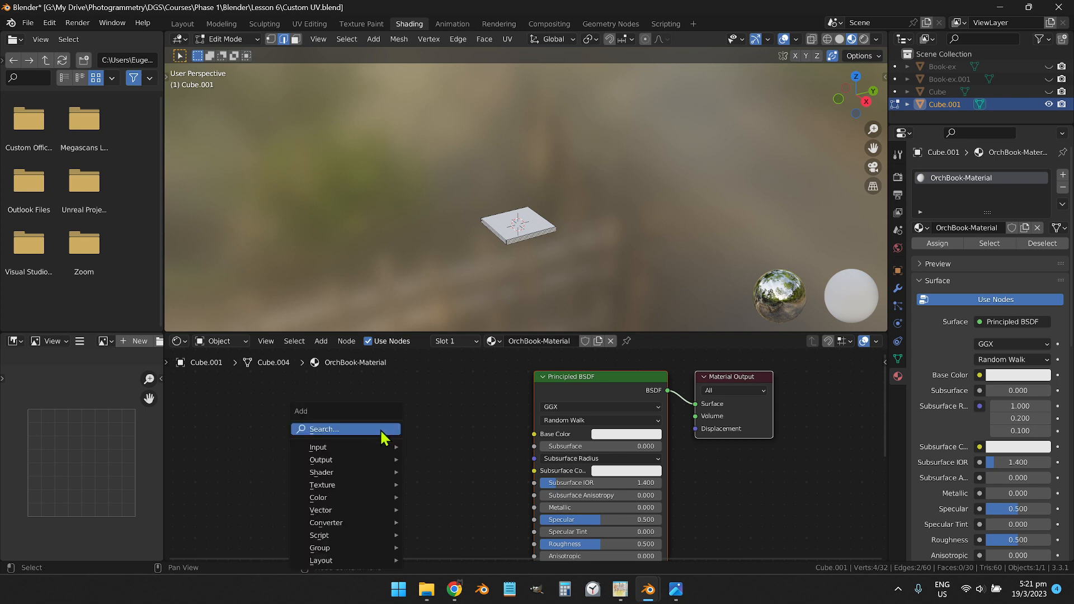
click(382, 433)
text(im)
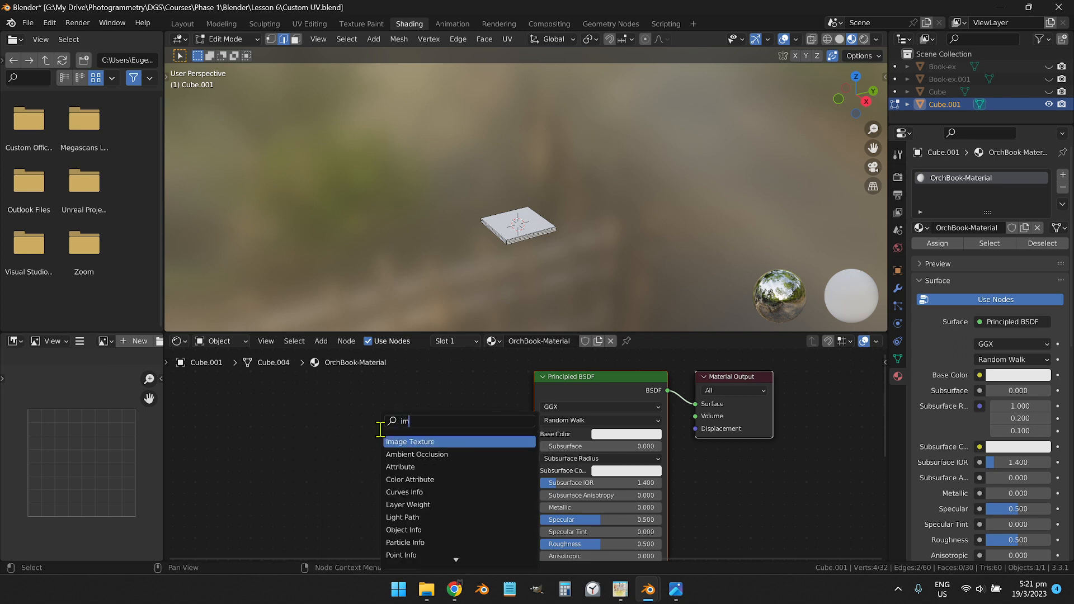
click(434, 442)
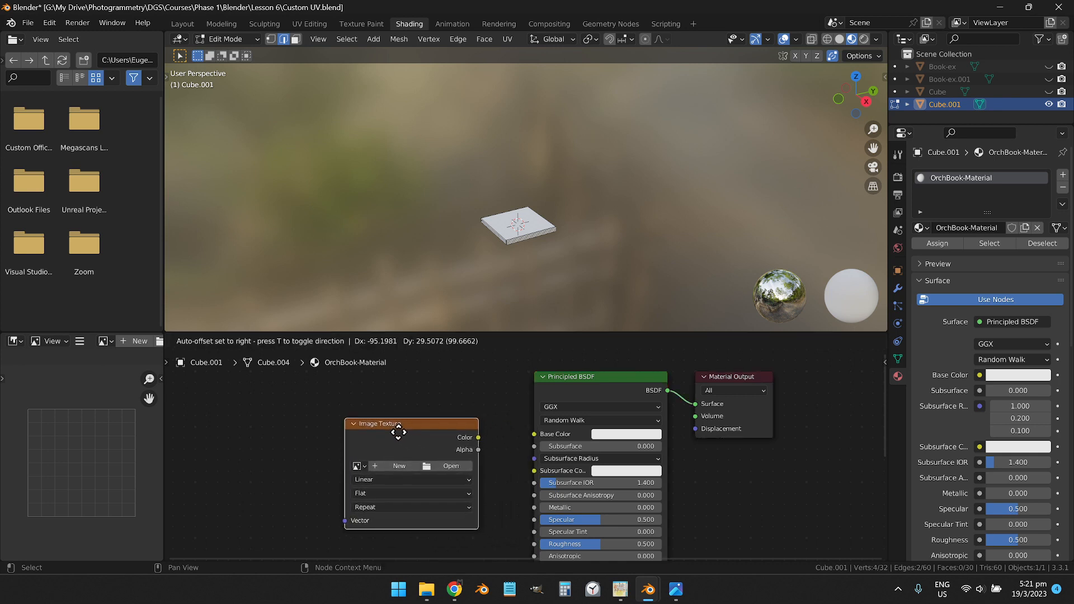
click(437, 462)
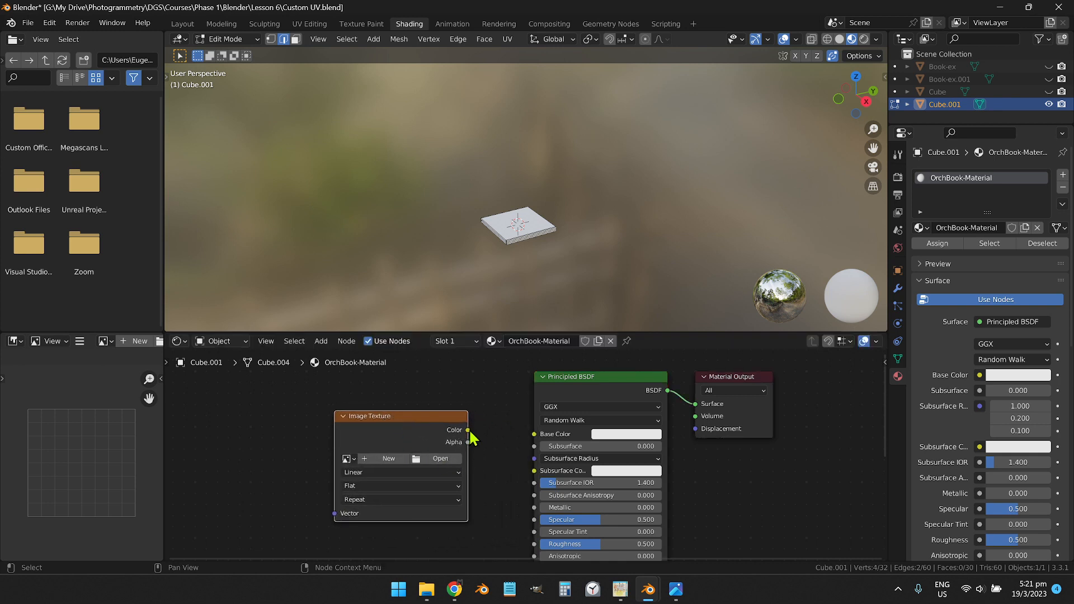
drag(469, 430, 535, 435)
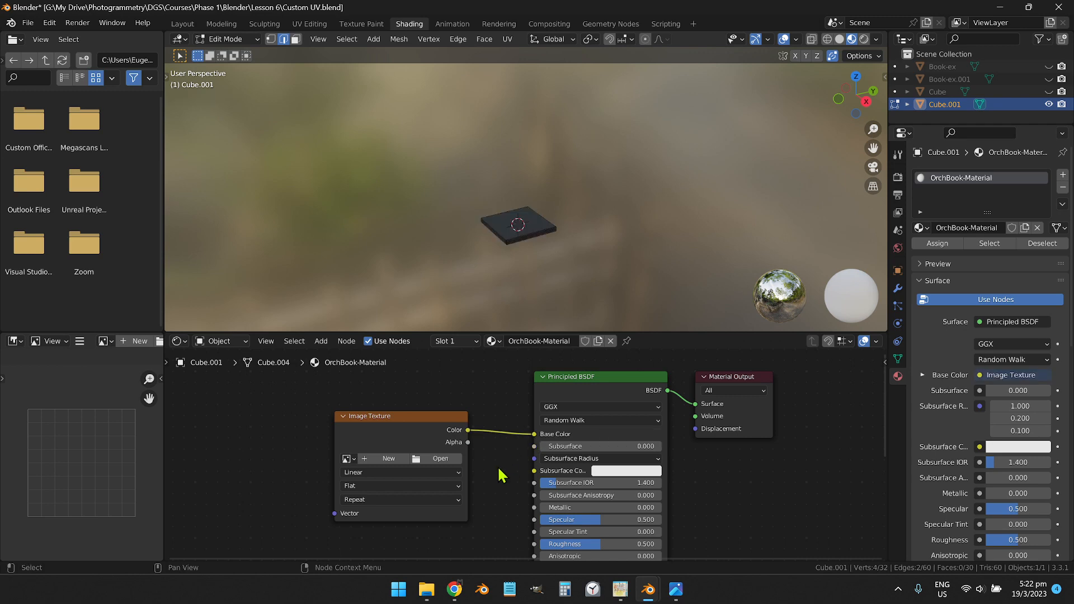
Load OrchBook-Texture.jpg from the desktop's Orch-Book folder into the Image Texture node
click(432, 463)
click(249, 233)
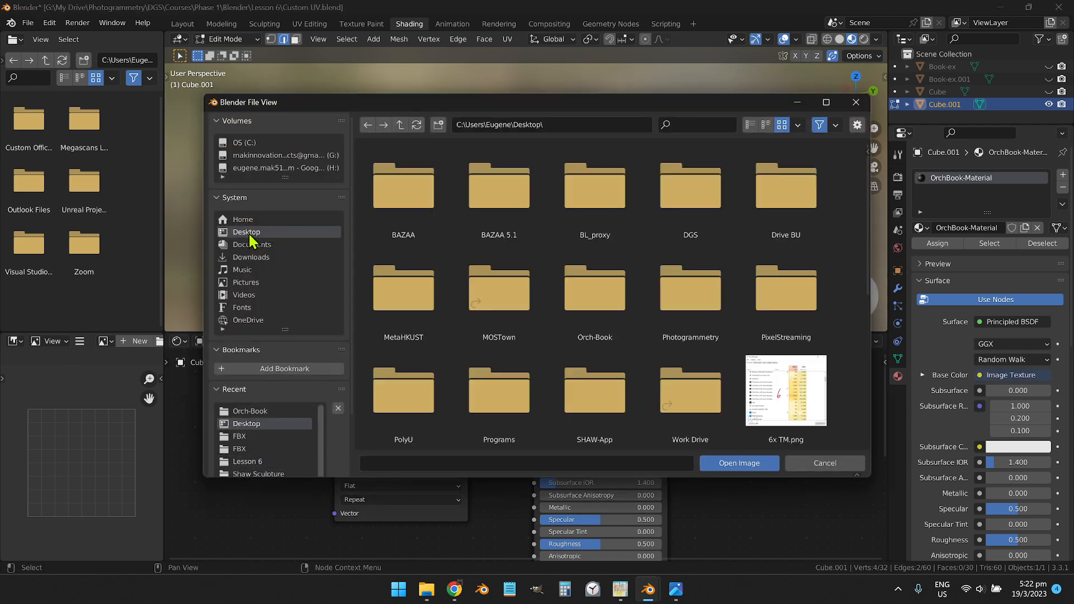
scroll(568, 293, down, 2)
double_click(582, 246)
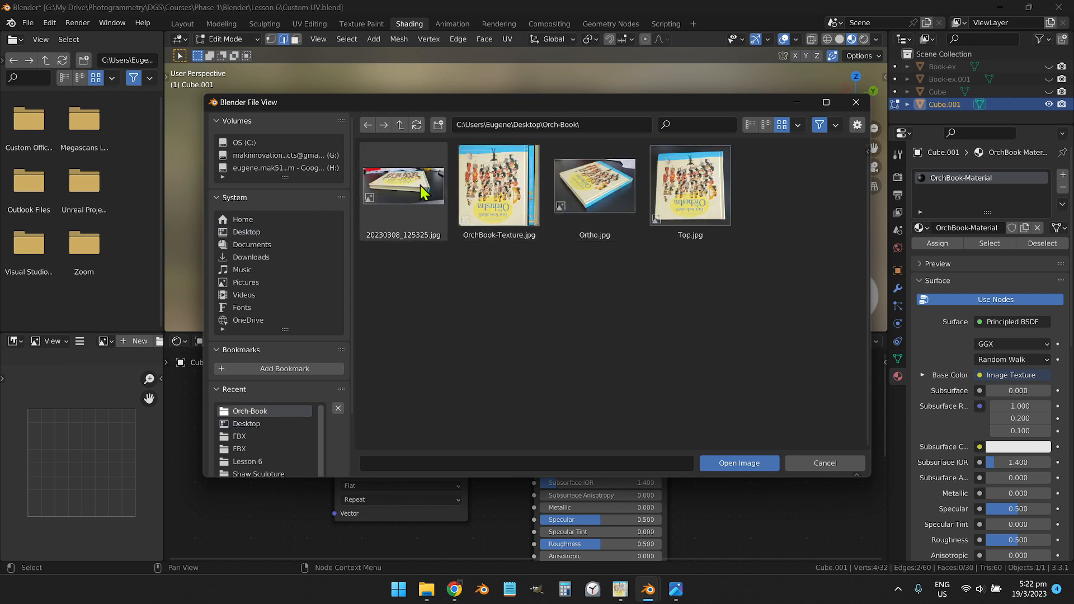
click(499, 200)
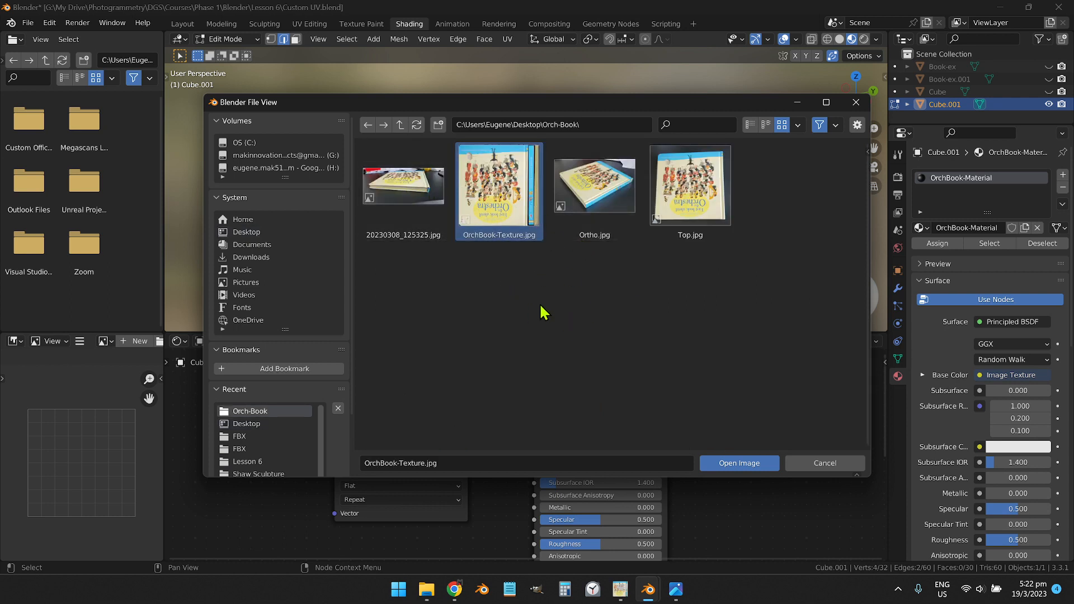
click(727, 464)
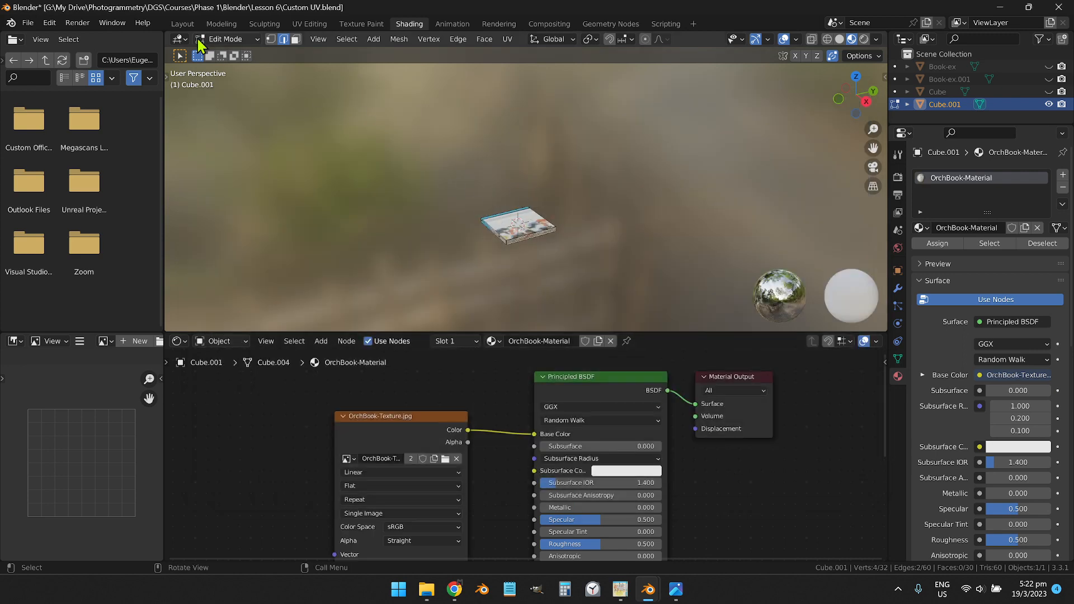
Examine in the Layout workspace how the texture falls on the book's cover and sides
click(182, 23)
middle_click(486, 295)
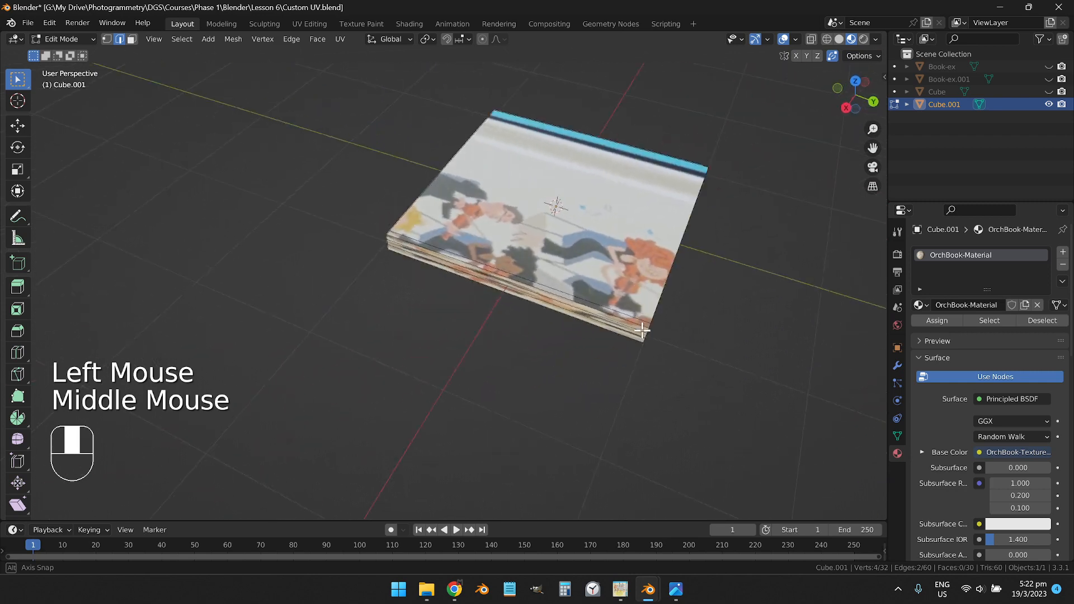
middle_click(542, 276)
shift+middle_click(485, 262)
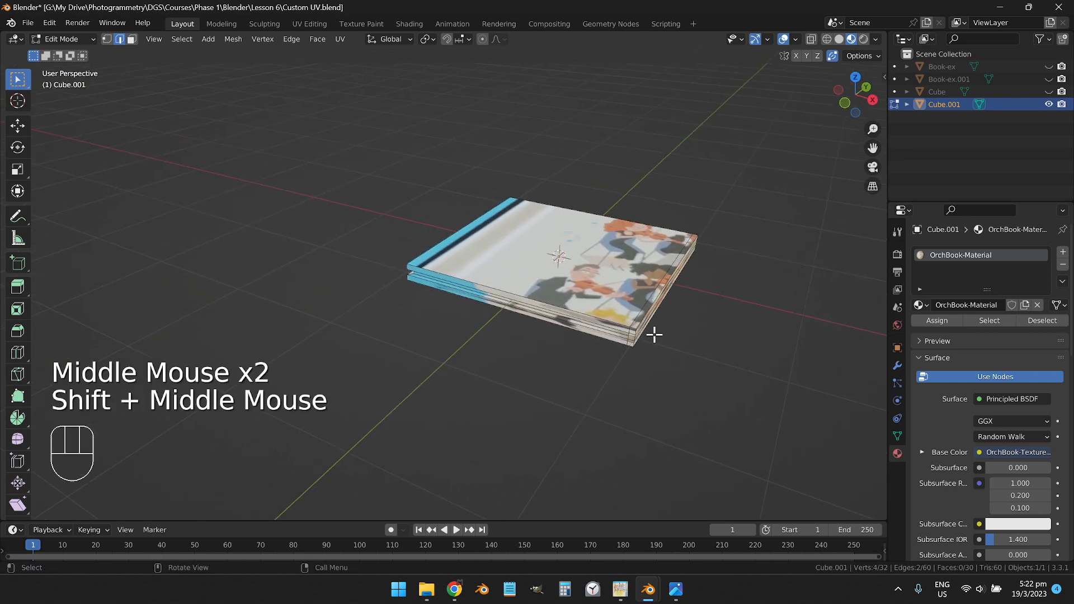
middle_click(652, 334)
shift+middle_click(467, 369)
middle_click(446, 279)
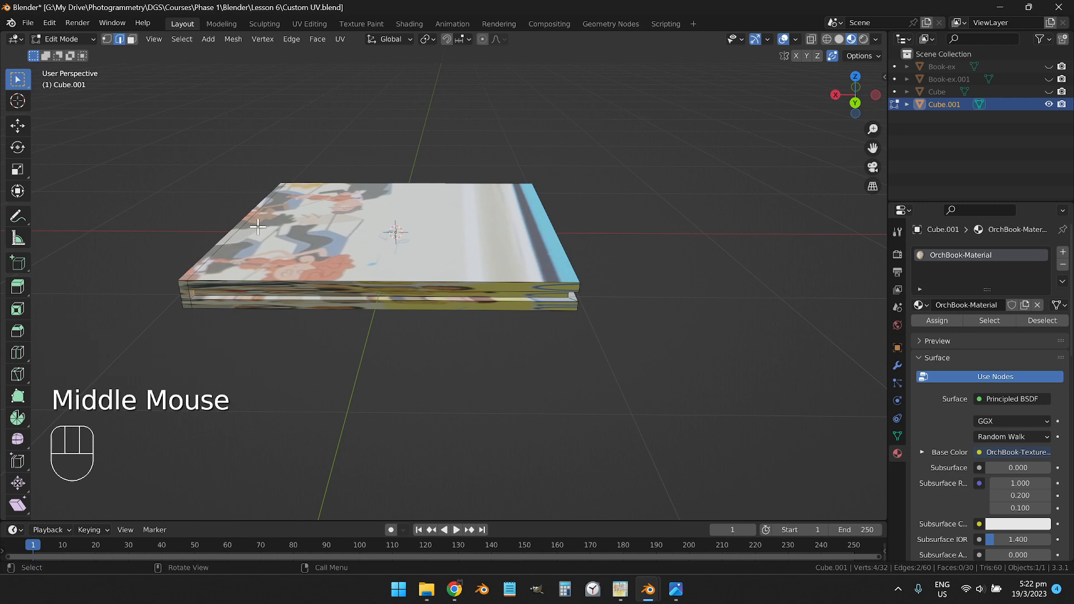
Switch to the UV Editing workspace and clear the mesh selection
click(303, 28)
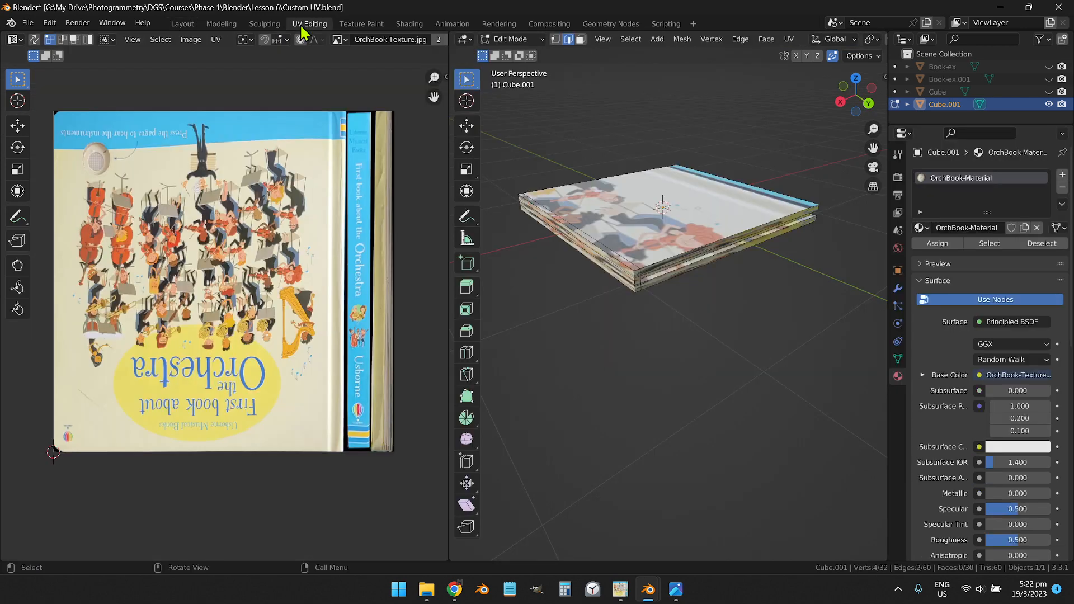
scroll(624, 237, up, 5)
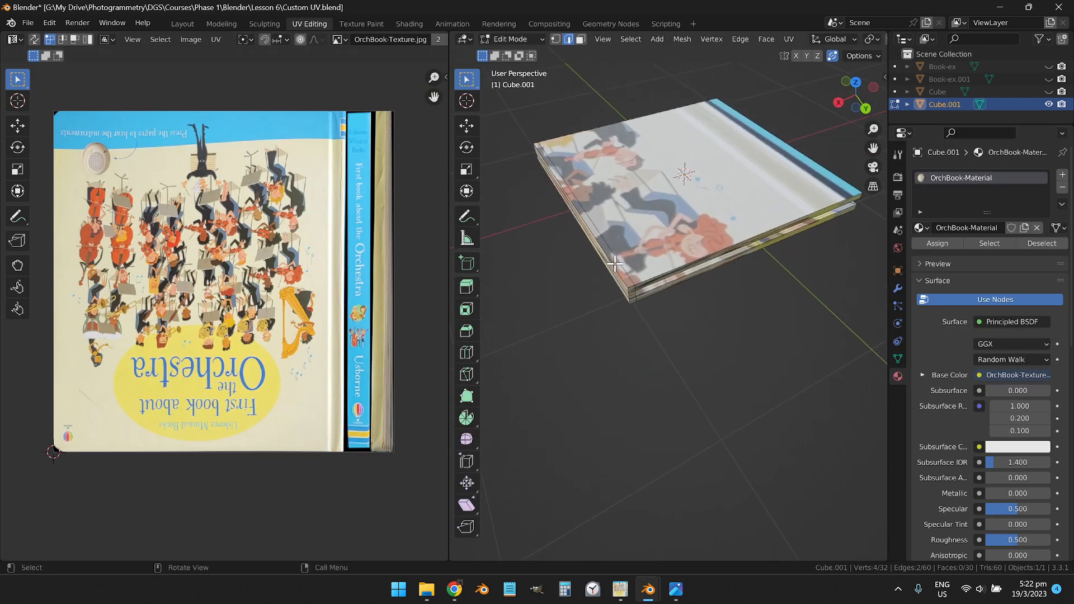
key(a)
key(alt+a)
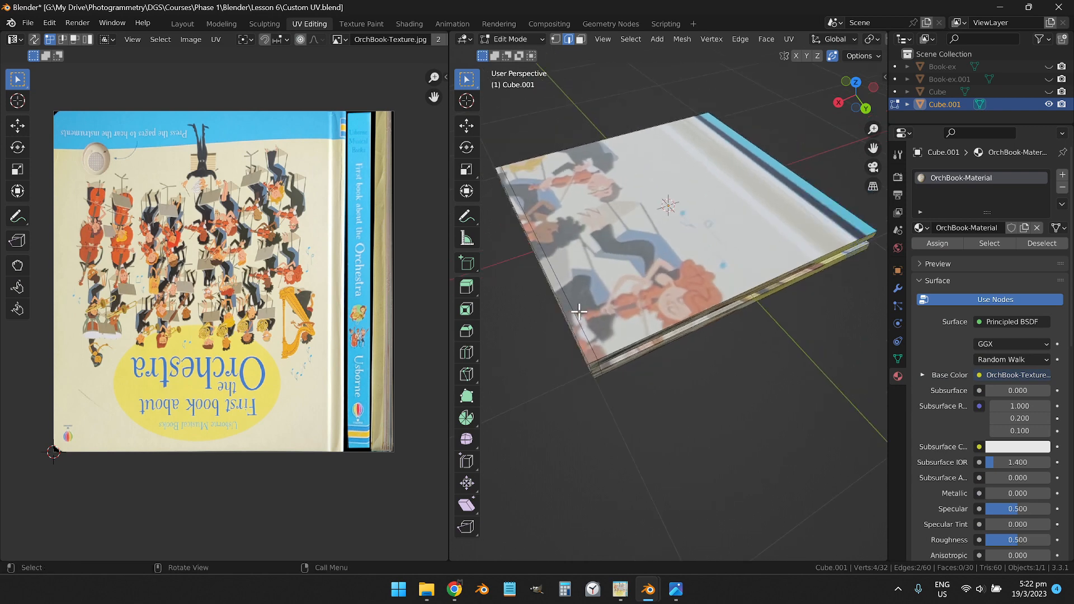
Select the top cover's large face together with the narrow strip along the spine in face mode
key(3)
click(564, 302)
shift+click(656, 230)
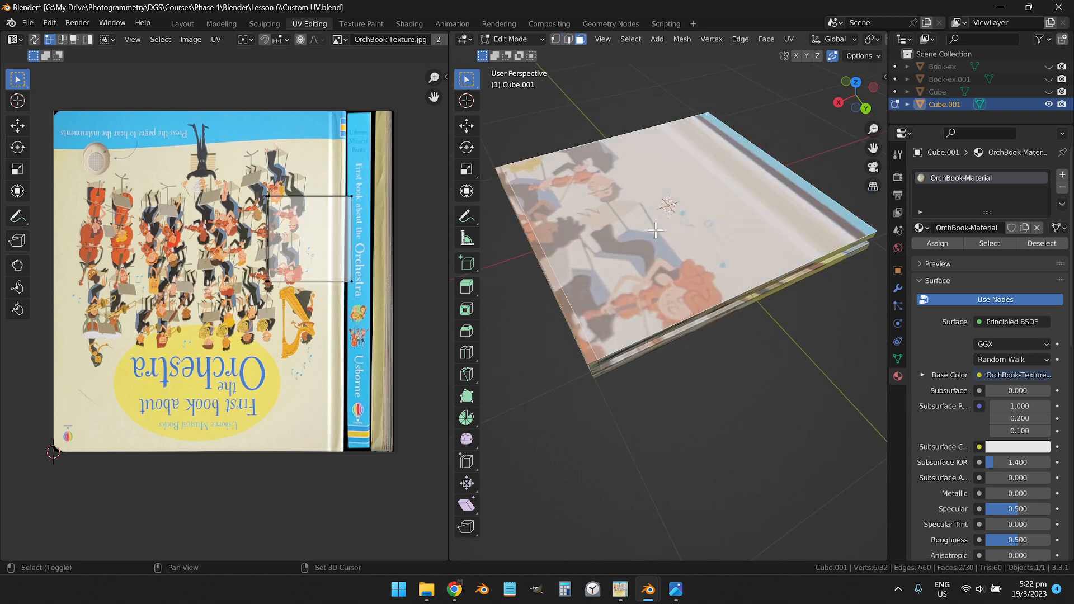
drag(584, 297, 596, 266)
click(633, 279)
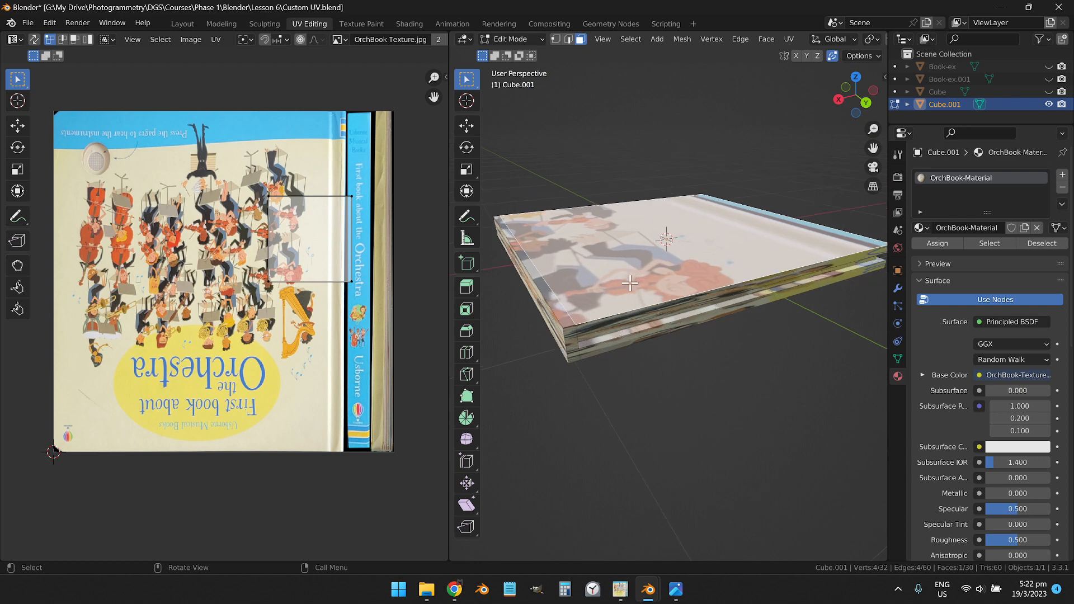
scroll(621, 283, up, 3)
click(574, 323)
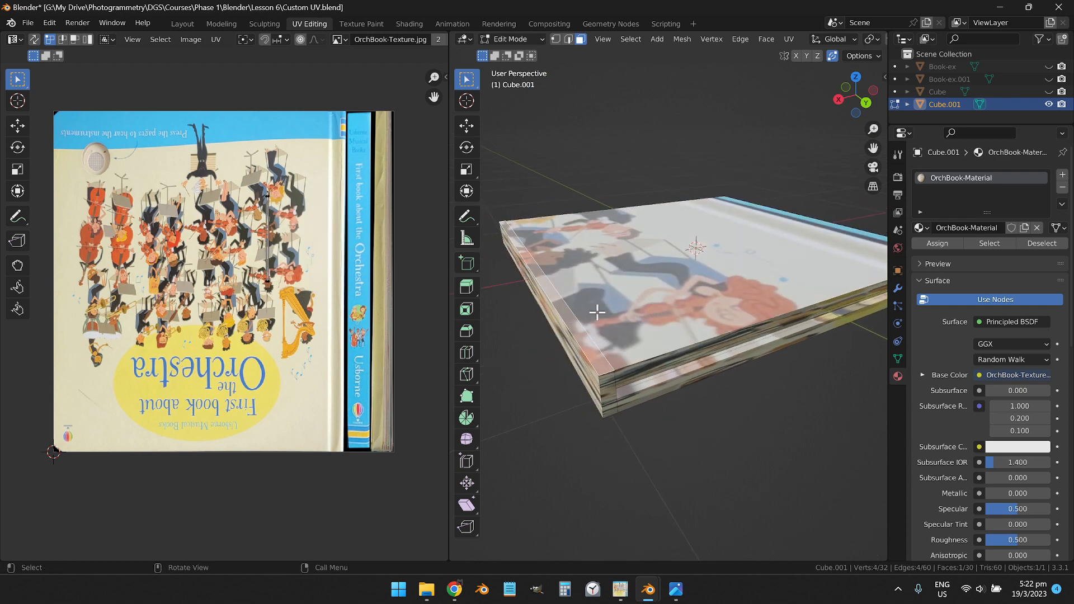
shift+click(607, 308)
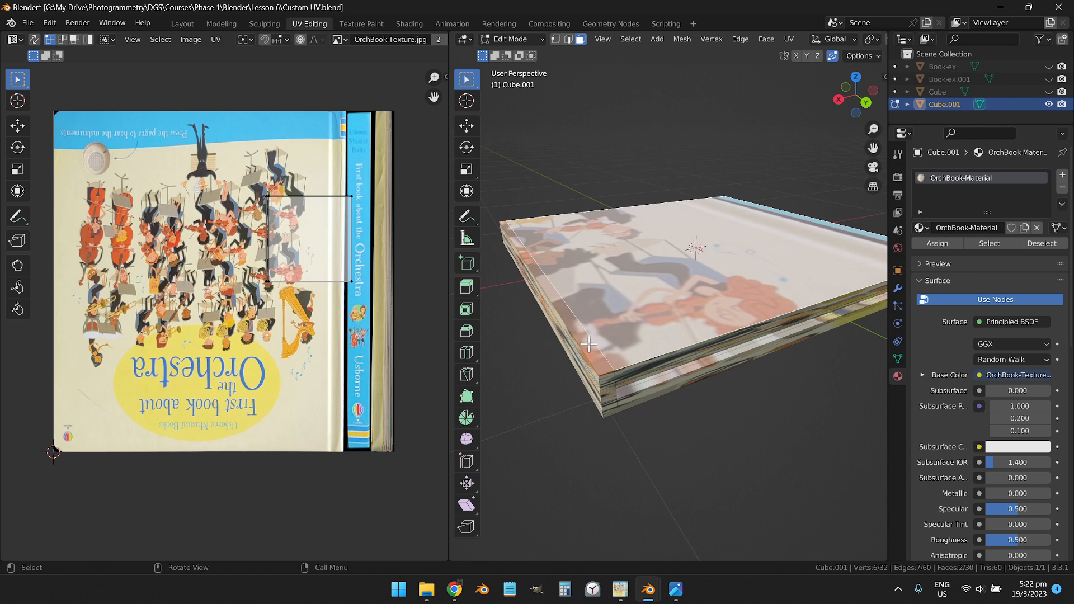
scroll(625, 316, down, 4)
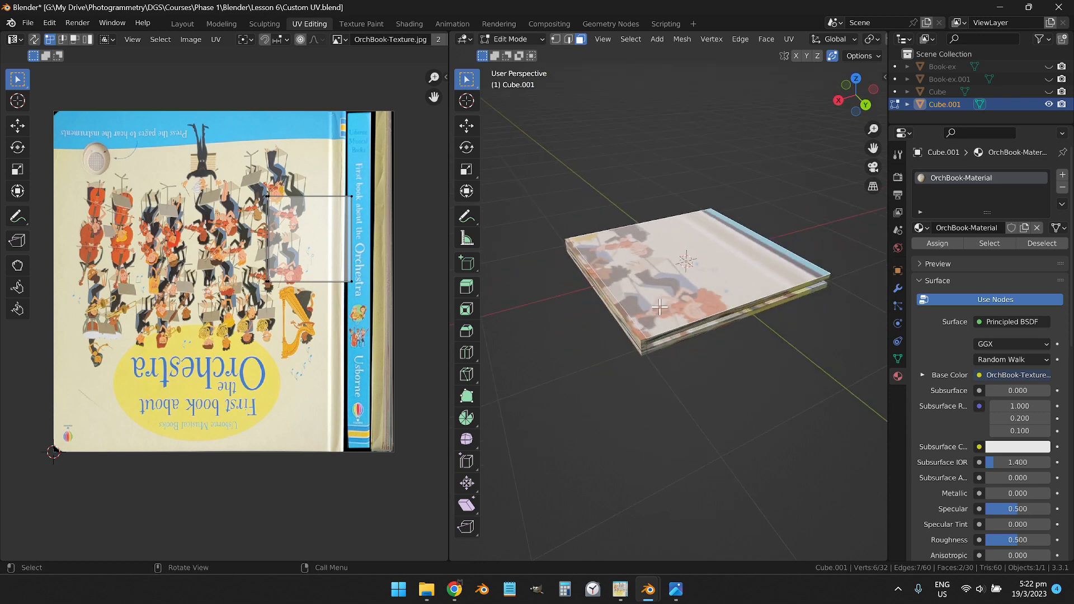
Unwrap the two selected cover faces and select all of their UVs
key(u)
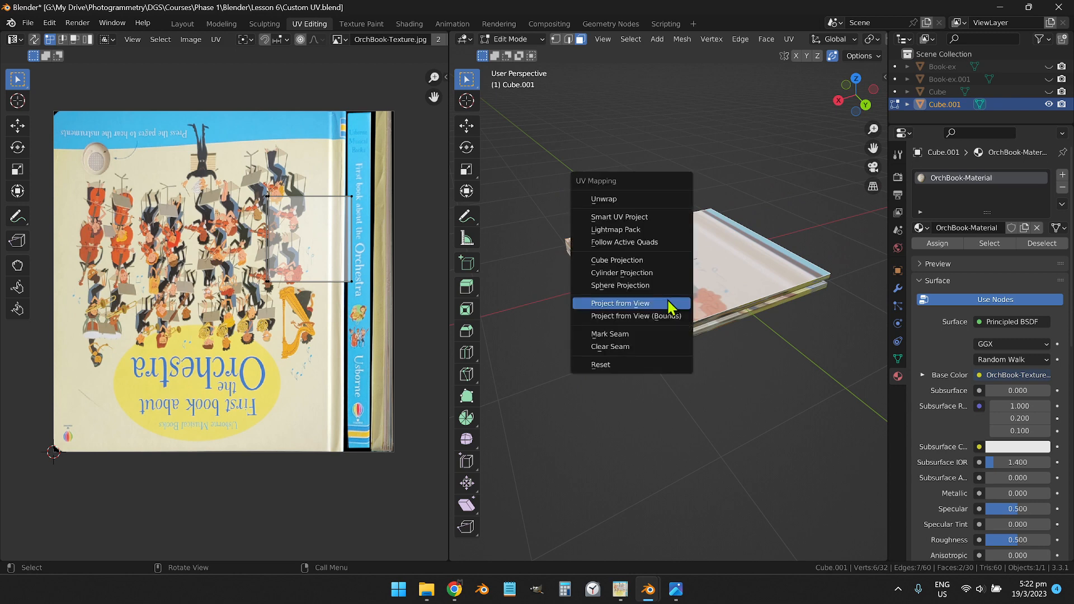
click(631, 196)
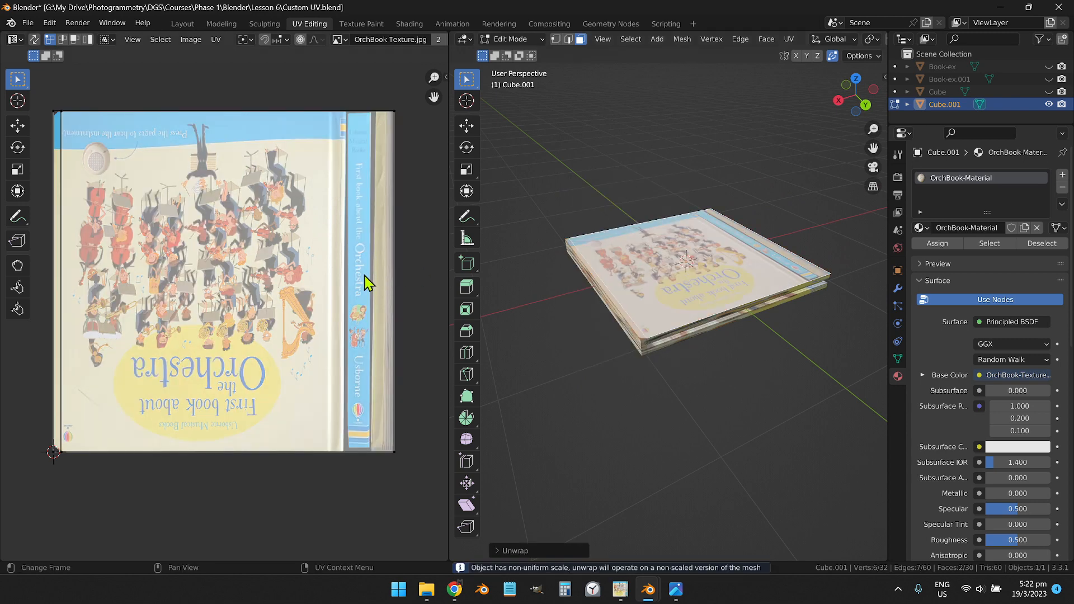
key(a)
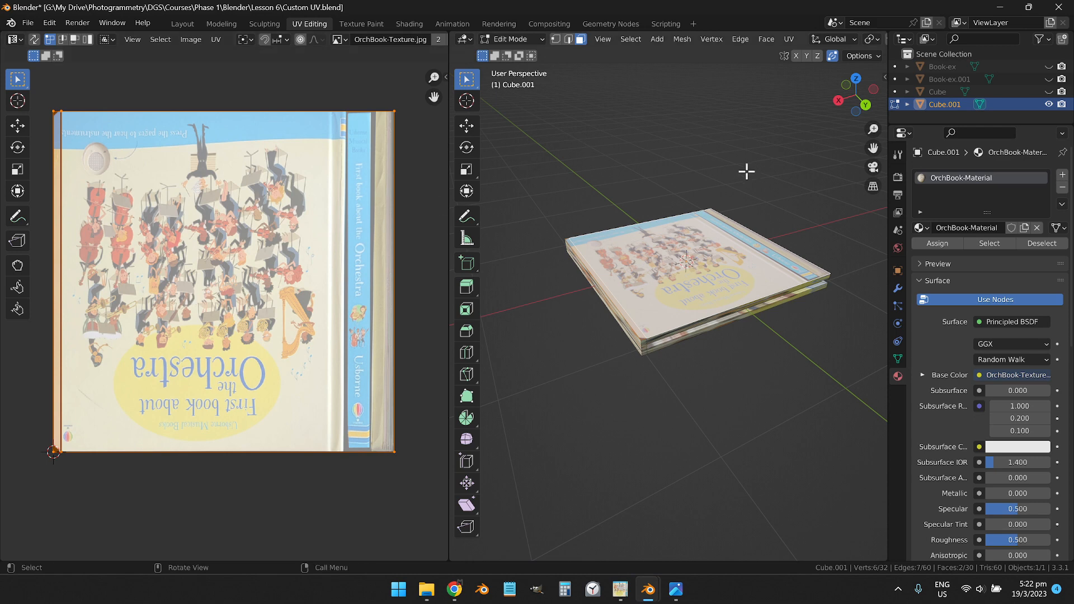
key(n)
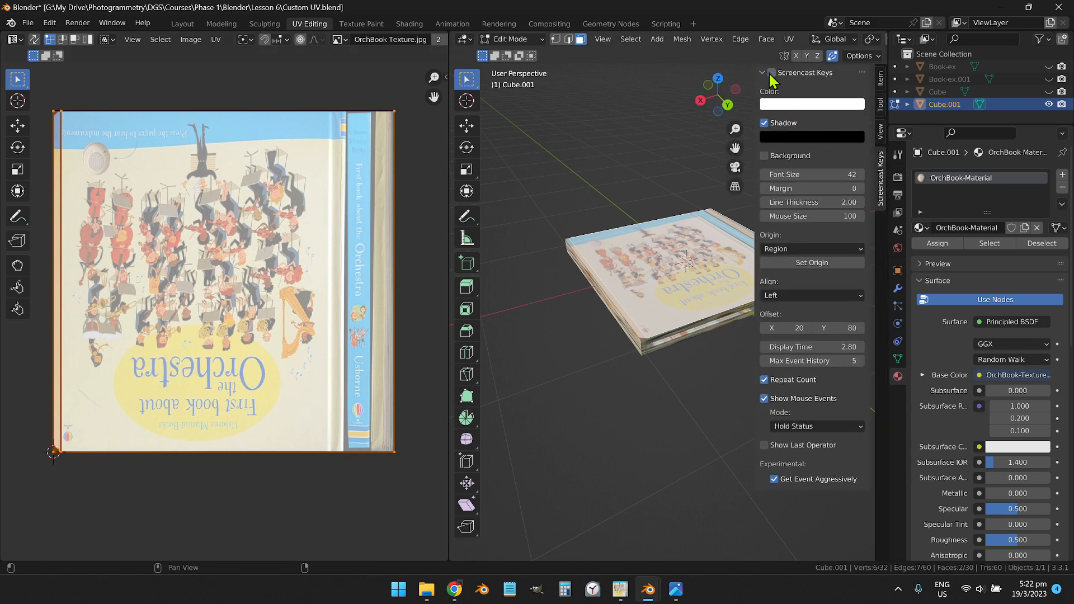
key(n)
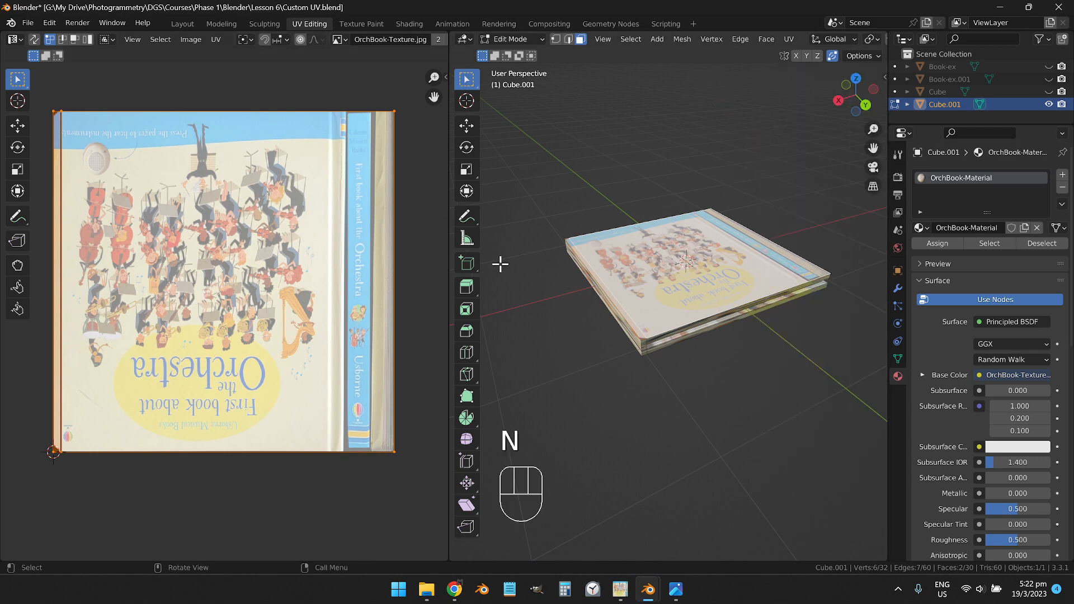
key(r)
key(Escape)
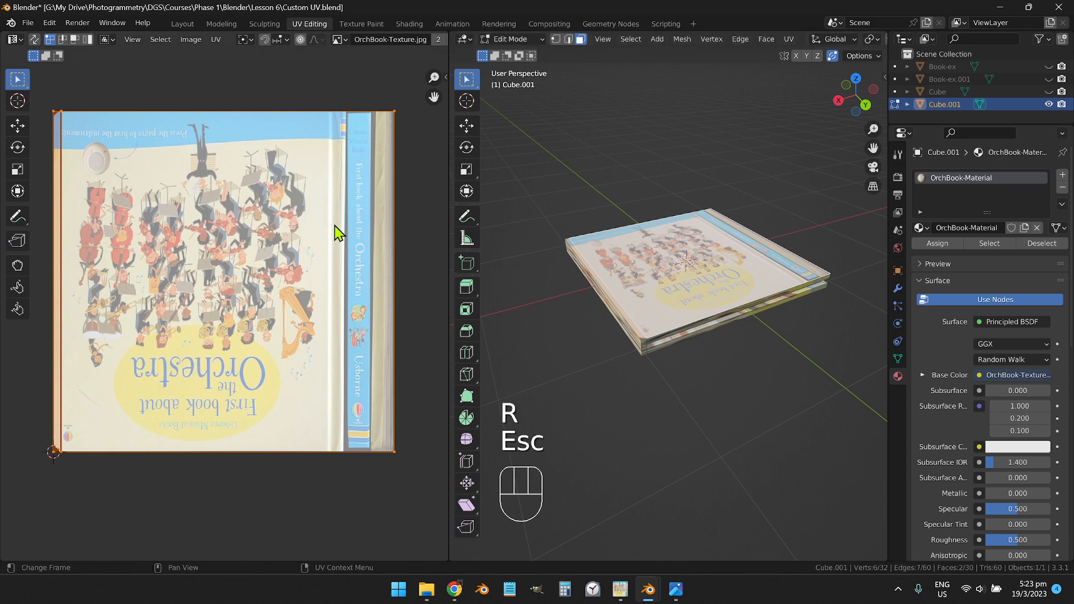
Rotate the cover's UVs by 180 degrees
key(r)
key(KP_1)
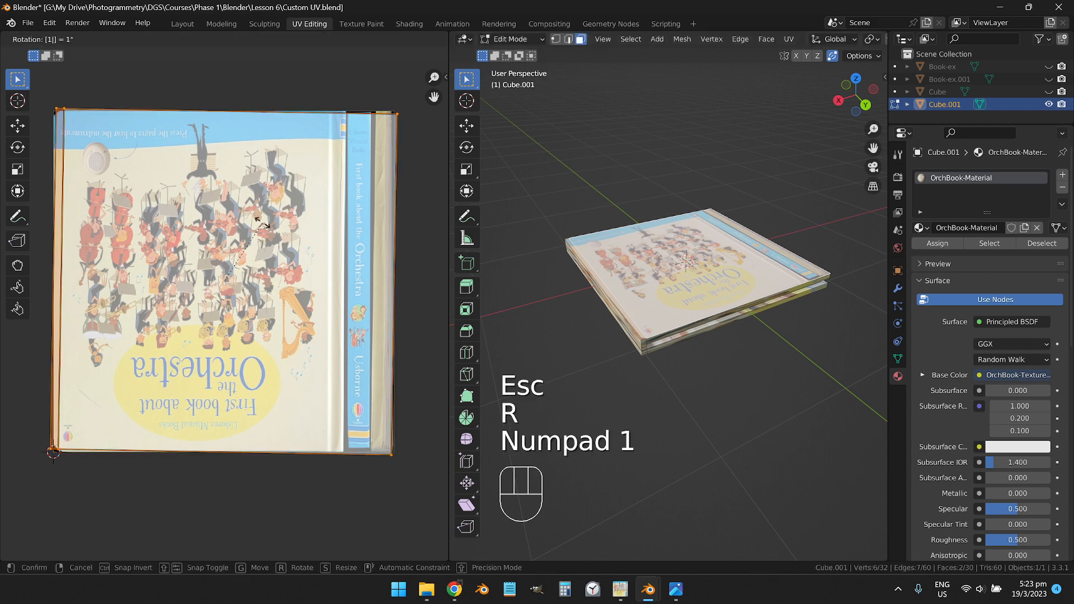
key(KP_8)
key(KP_0)
key(KP_Enter)
Select the UV vertices of the narrow spine strip and move them along X to the front cover image's spine-side edge
key(1)
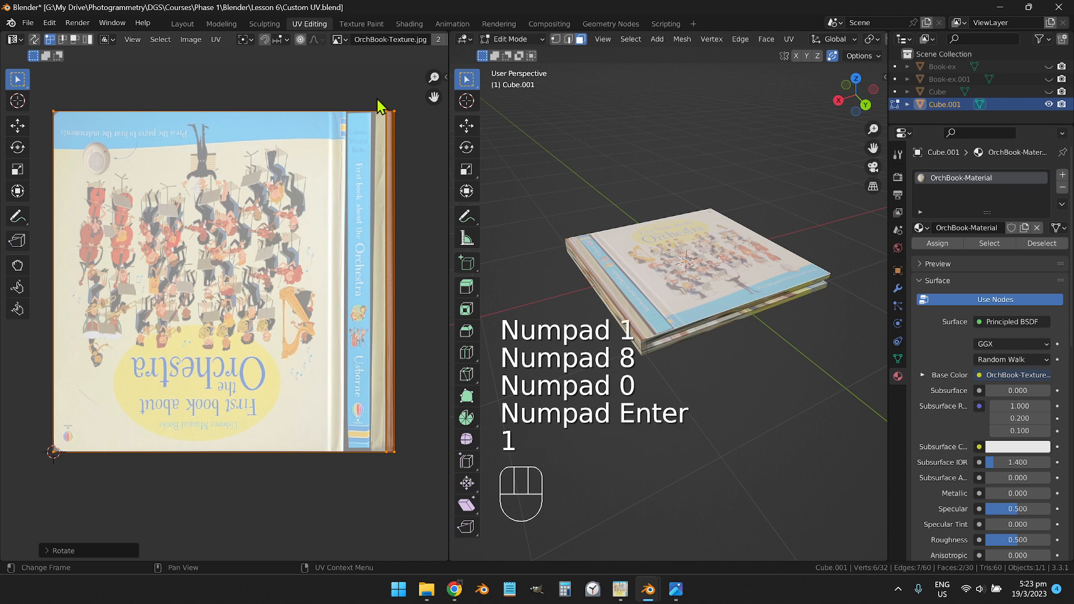
drag(368, 86, 407, 511)
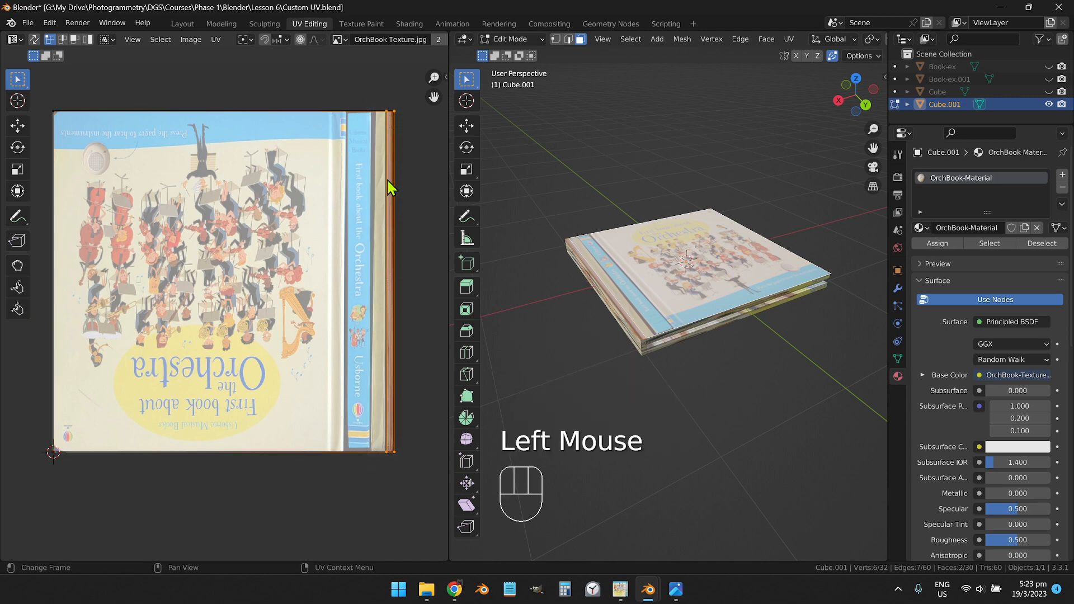
key(g)
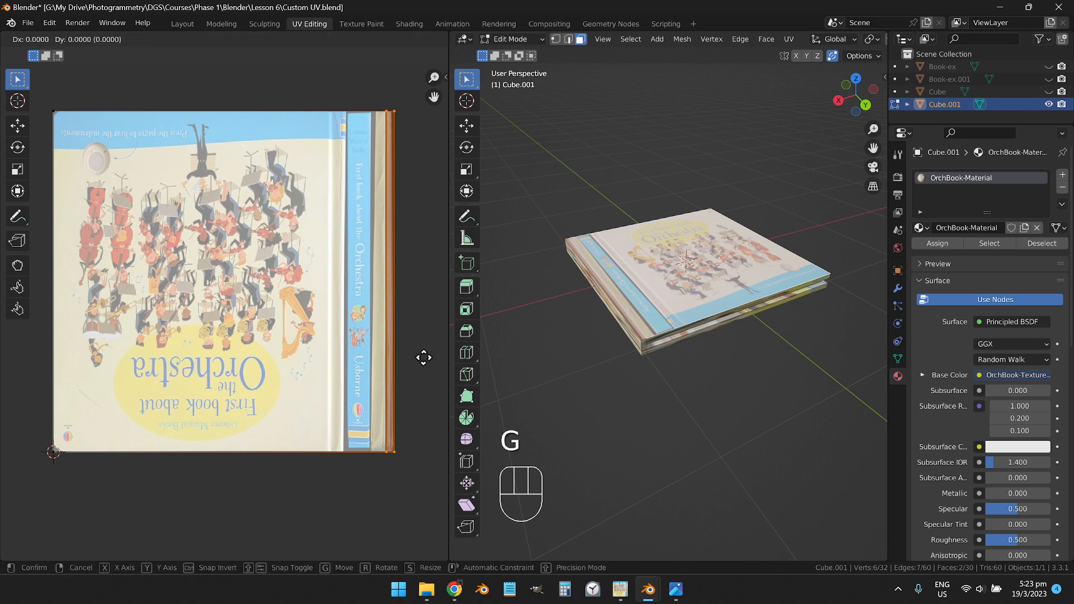
key(x)
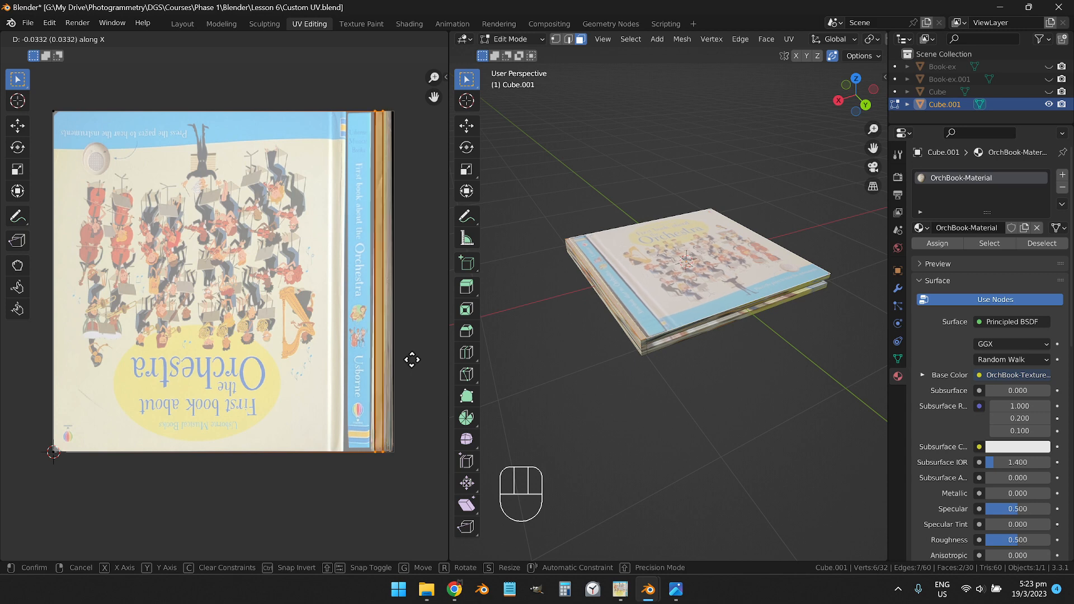
click(372, 350)
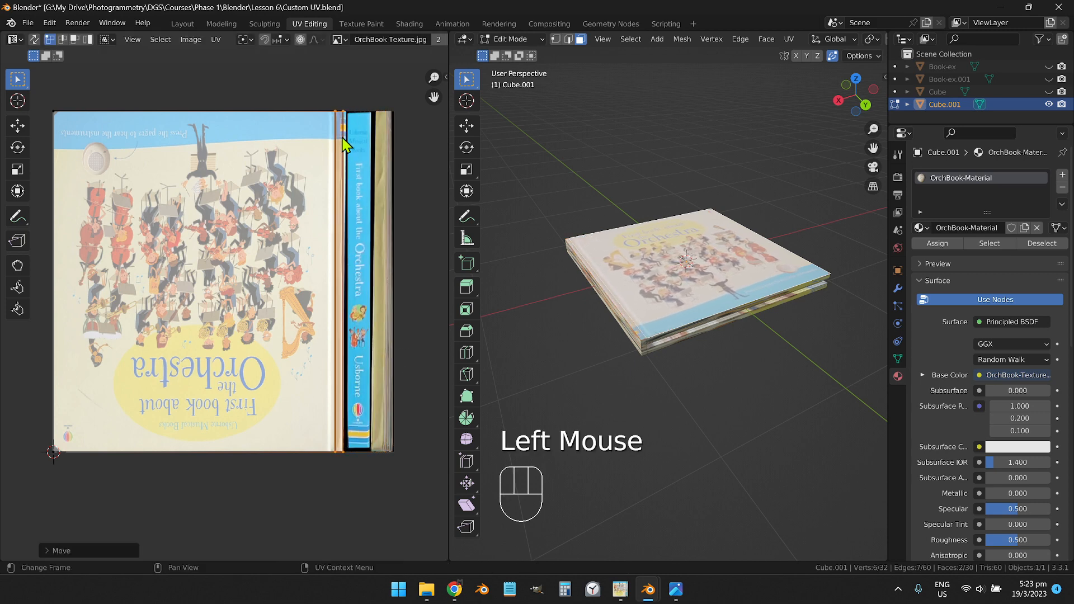
Move the narrow strip's outer UV corner at the blue end about 0.008 along X to the cover image's spine-side edge
scroll(344, 144, up, 2)
middle_click(360, 132)
click(316, 110)
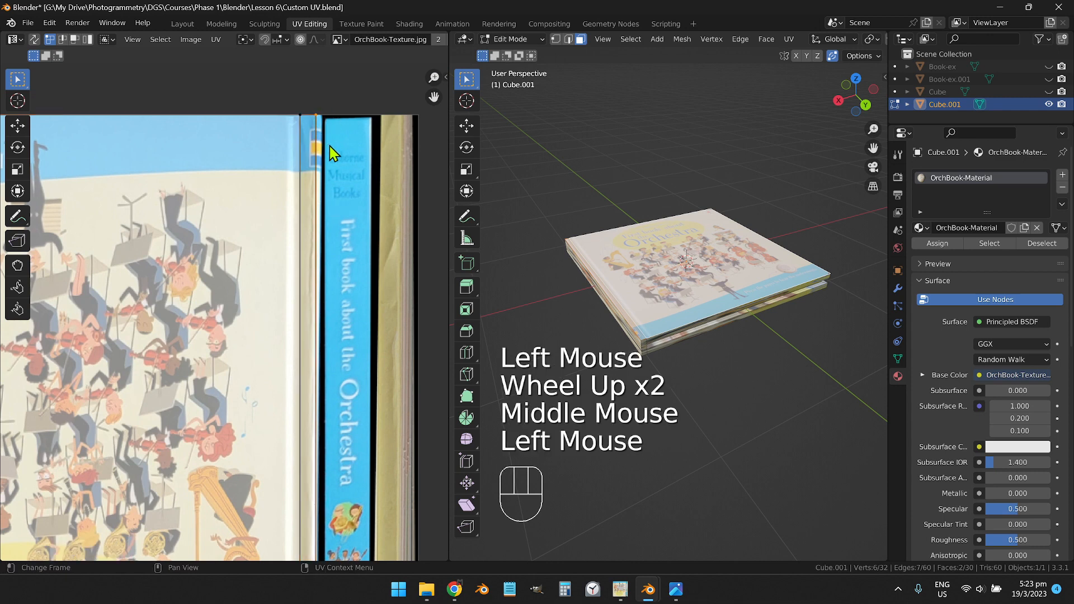
key(g)
key(x)
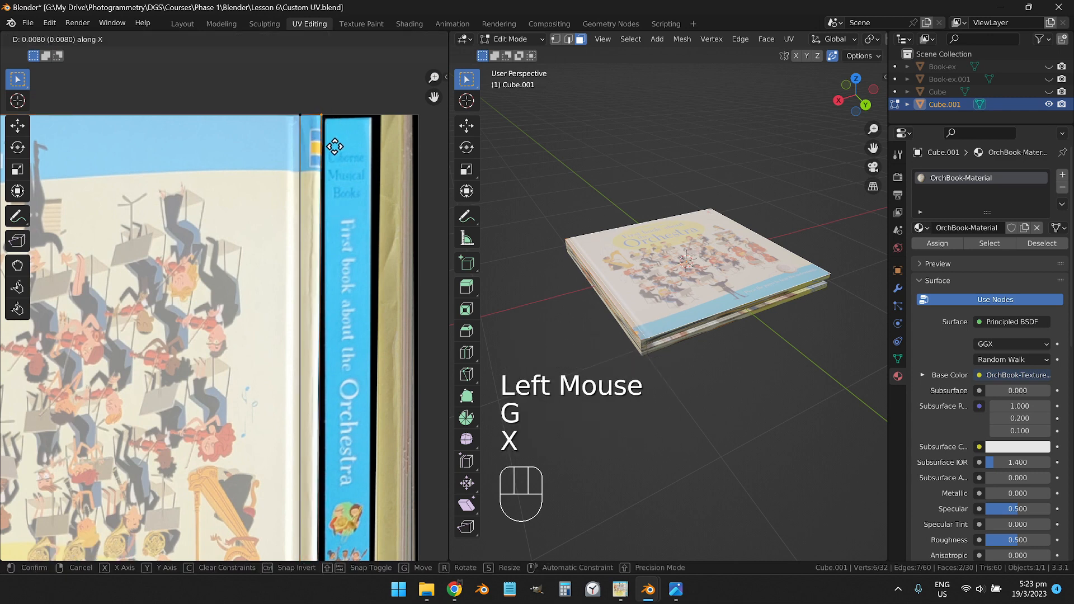
click(322, 145)
Shift the UV vertex between the strip and the large cover face along X onto the cover image's groove, at the blue end
click(315, 141)
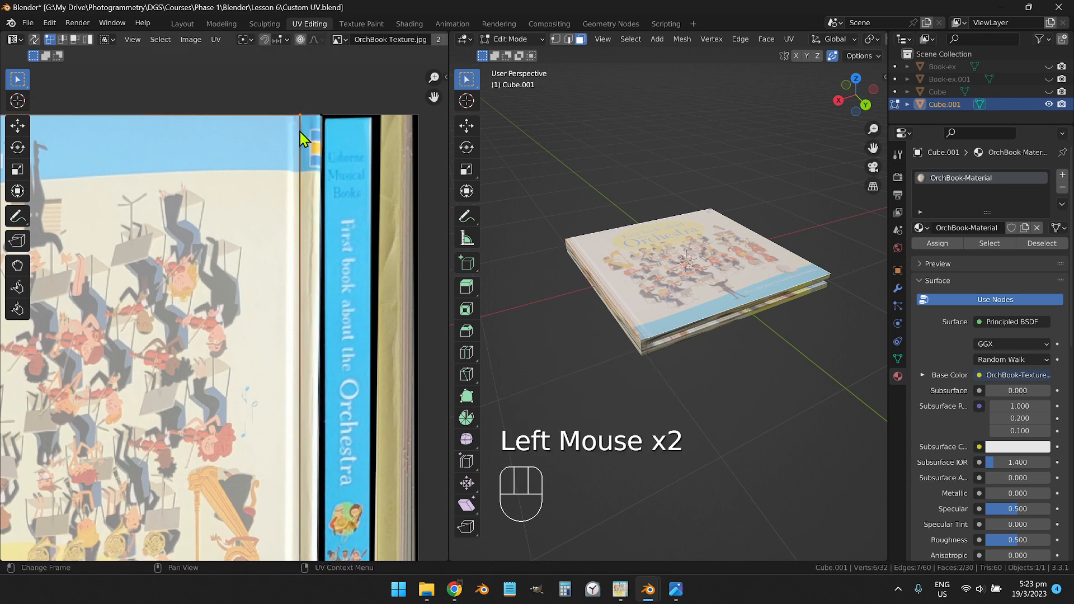
key(g)
key(x)
click(291, 140)
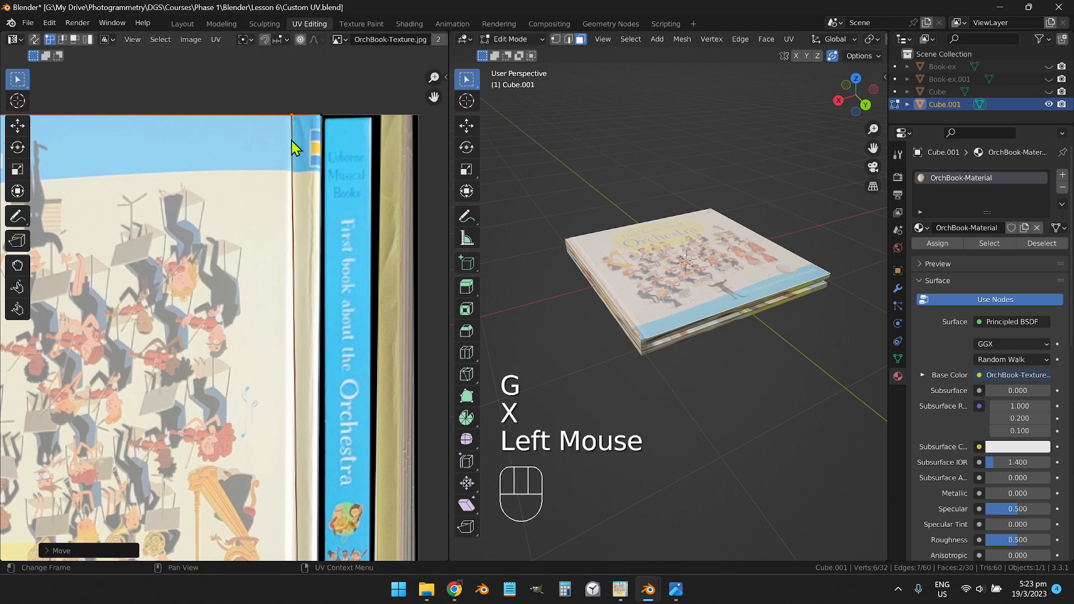
Move the matching dividing UV vertex at the title end about -0.017 along X onto the cover image's groove
scroll(291, 140, down, 3)
middle_click(283, 343)
scroll(302, 338, up, 3)
middle_click(302, 338)
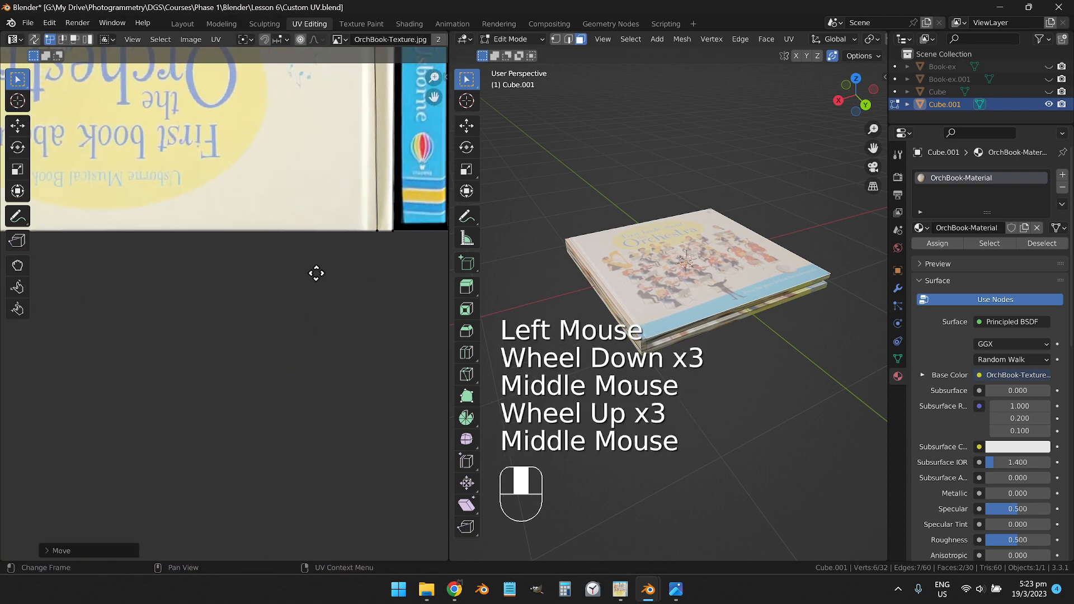
click(334, 238)
key(g)
key(x)
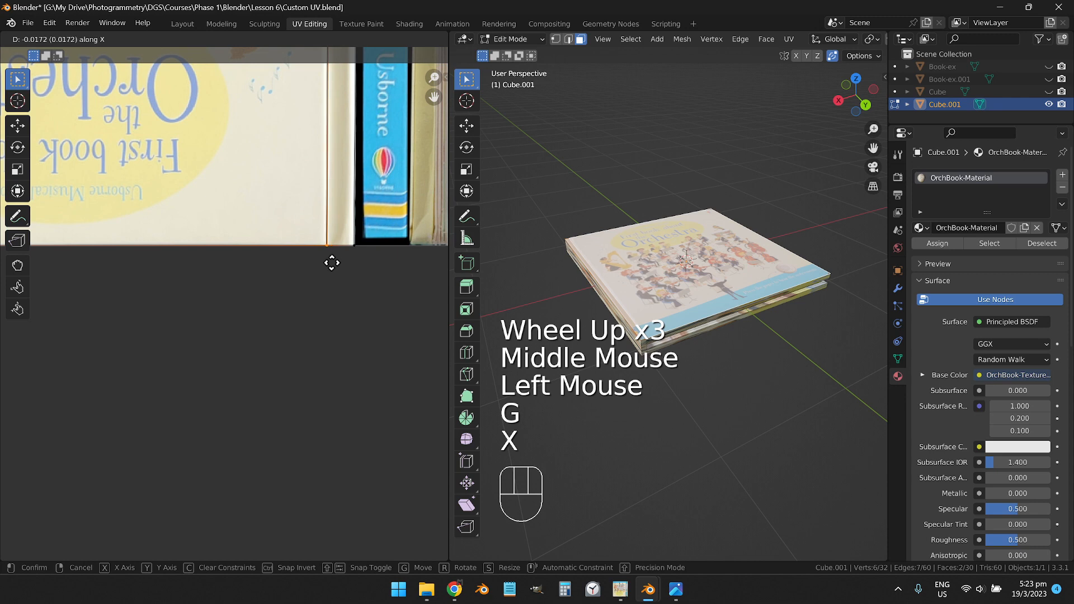
click(333, 269)
Clear the selection and select the three long faces that form the book's spine
middle_click(688, 343)
alt+middle_click(611, 355)
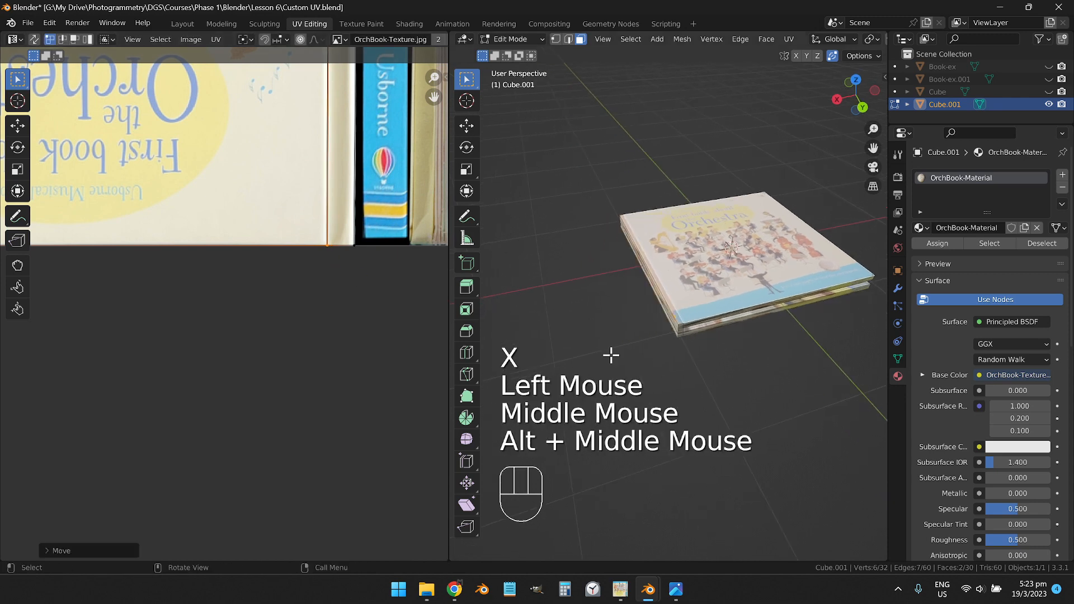
scroll(611, 355, up, 3)
click(566, 319)
middle_click(565, 318)
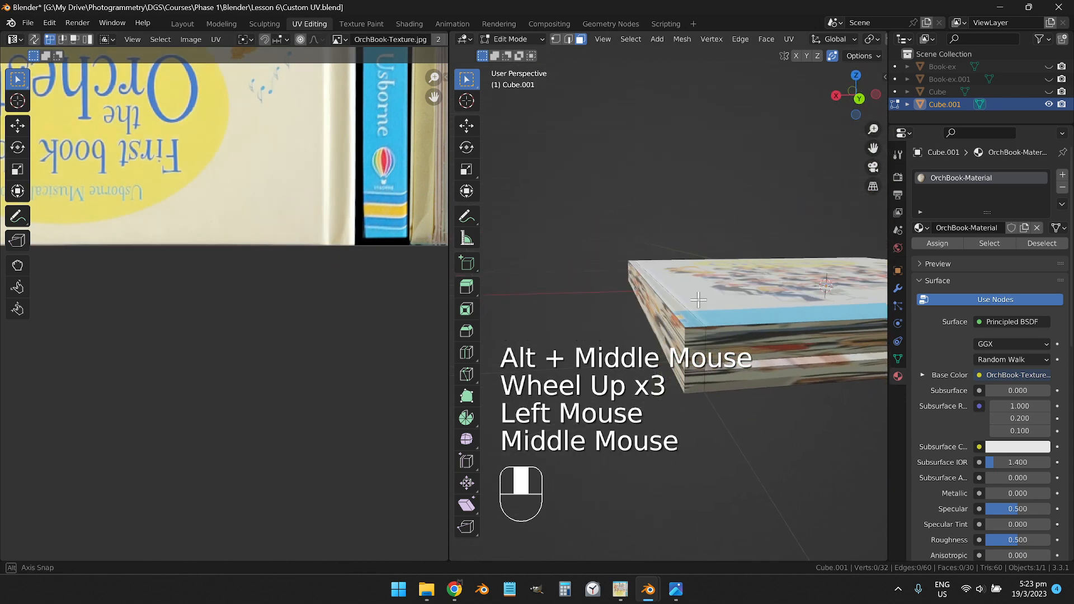
scroll(263, 280, down, 3)
middle_click(606, 321)
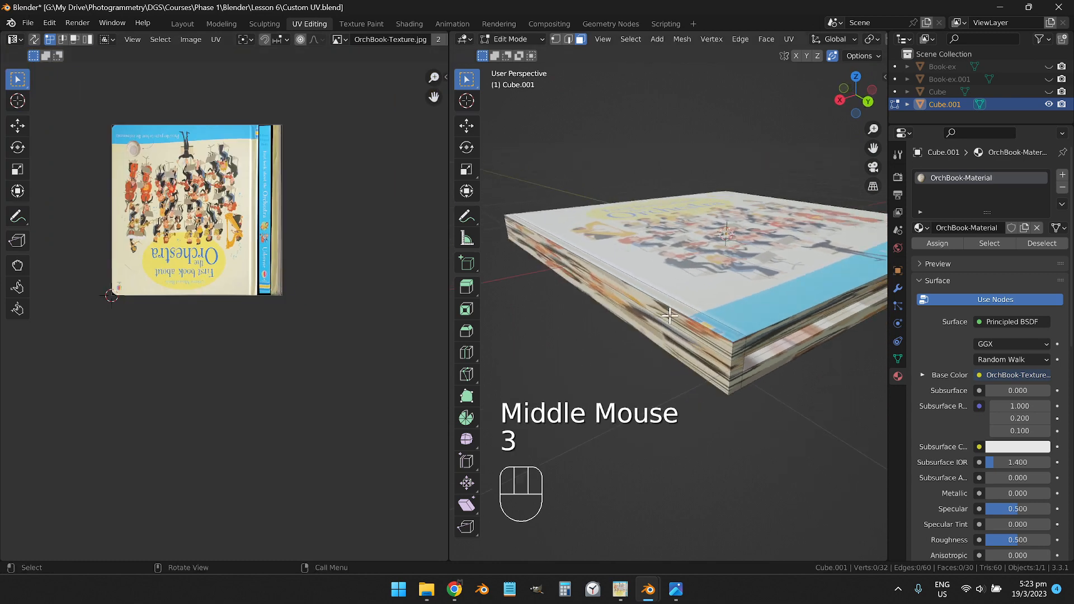
click(669, 315)
shift+click(670, 334)
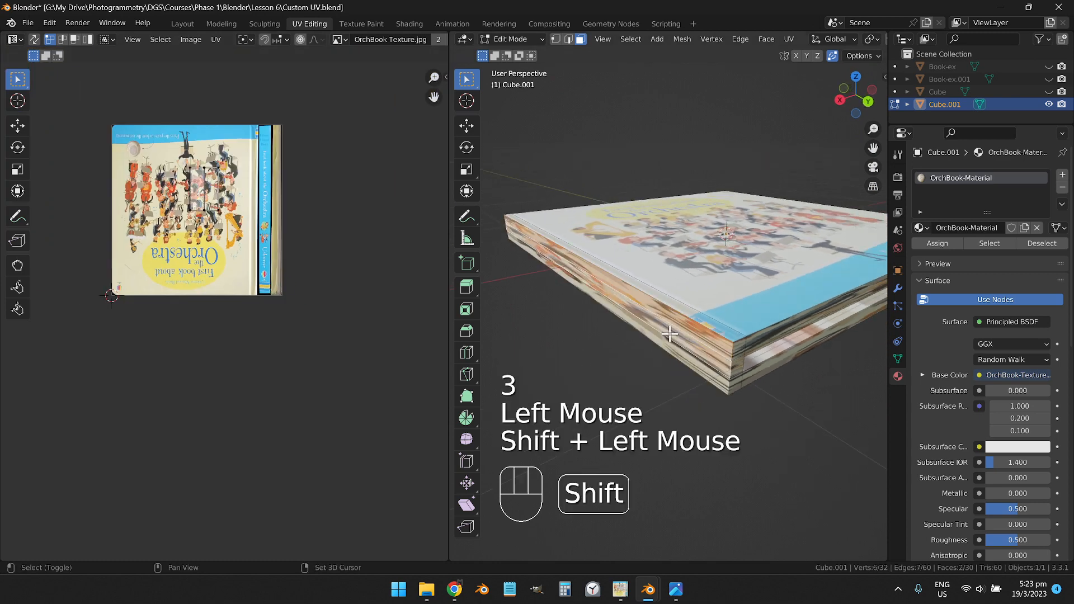
shift+click(671, 352)
Unwrap the three selected spine faces and select all of their UVs
scroll(642, 350, down, 2)
middle_click(643, 347)
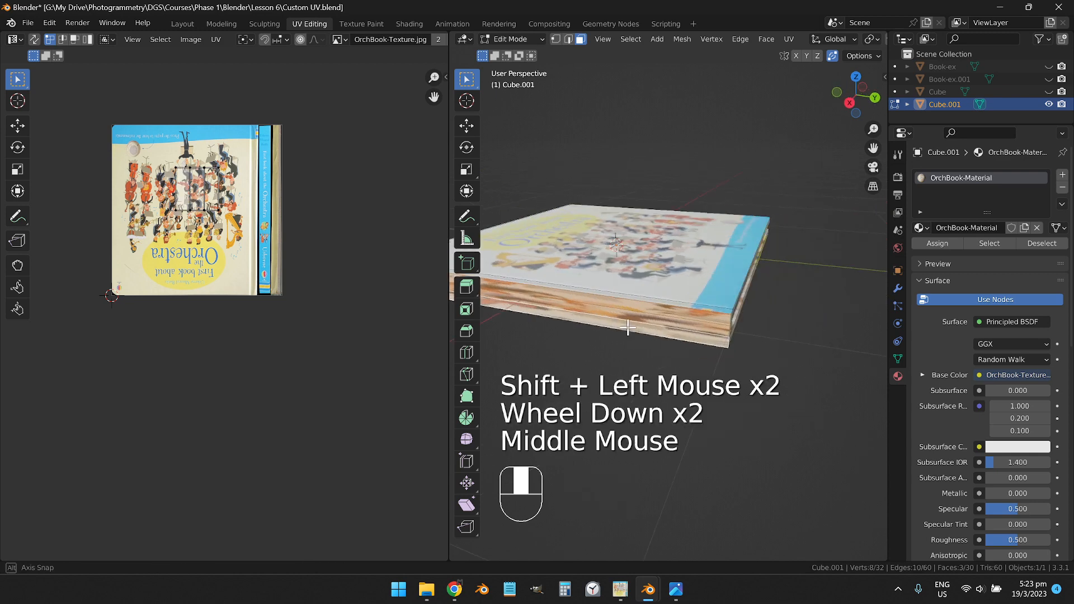
shift+middle_click(643, 346)
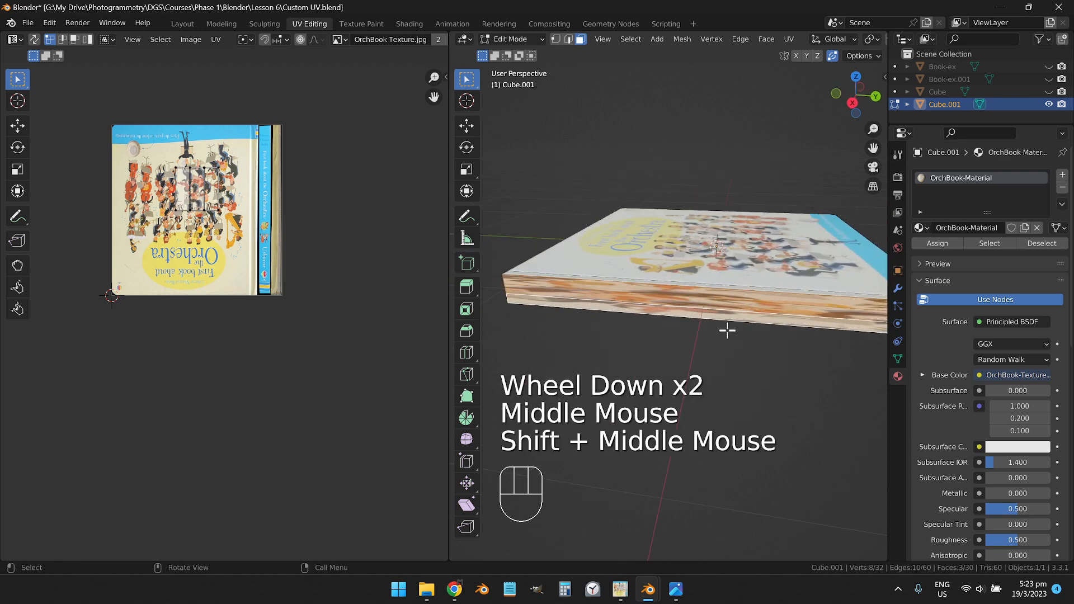
key(u)
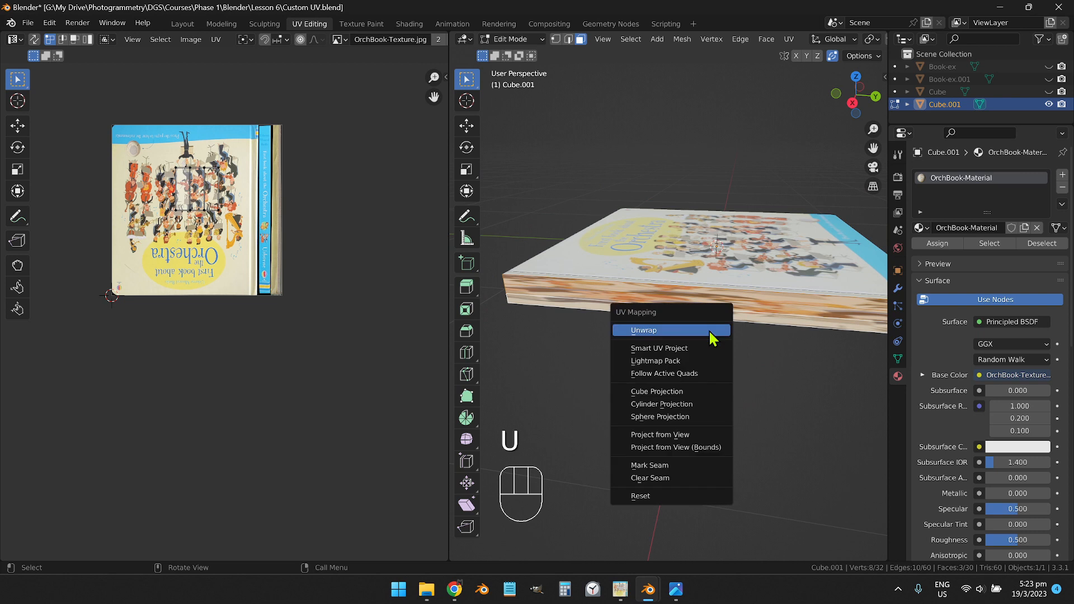
click(711, 332)
key(a)
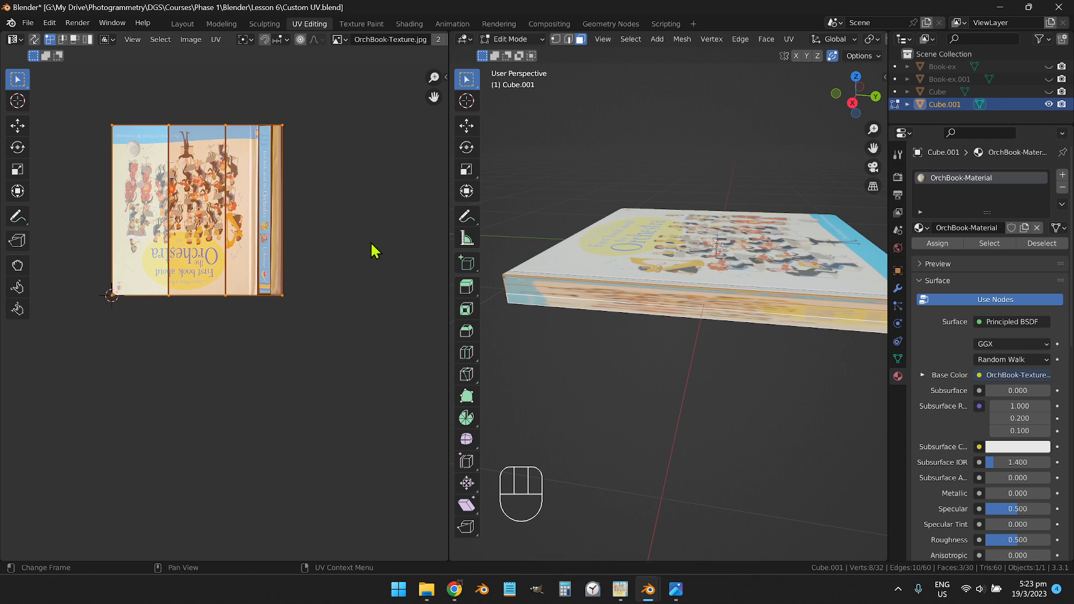
Narrow the spine UVs along X and move them about 0.379 along X over the blue spine image
key(s)
key(x)
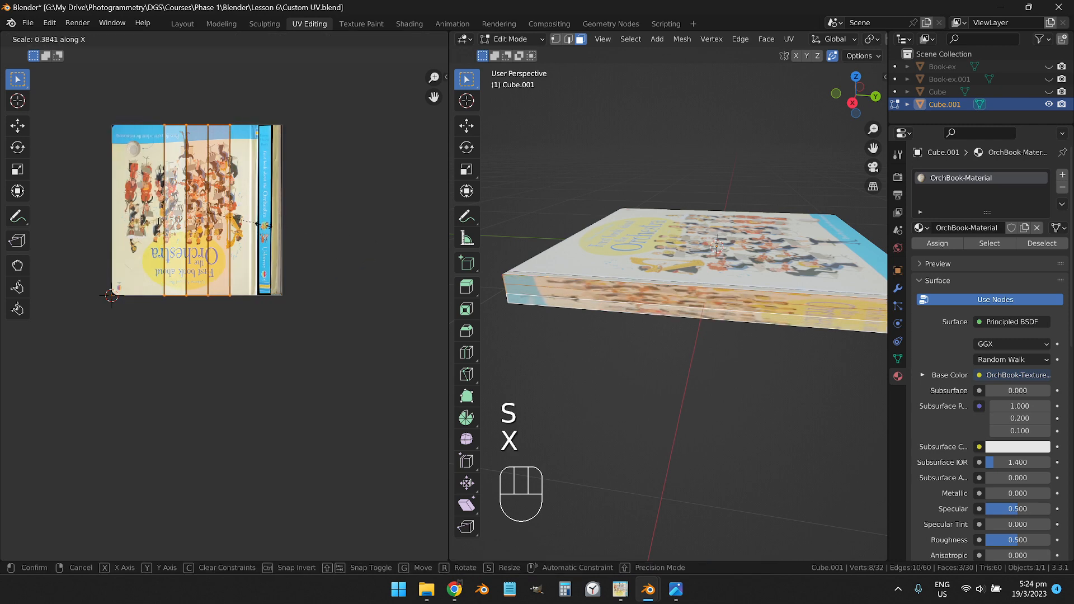
click(215, 214)
key(g)
key(x)
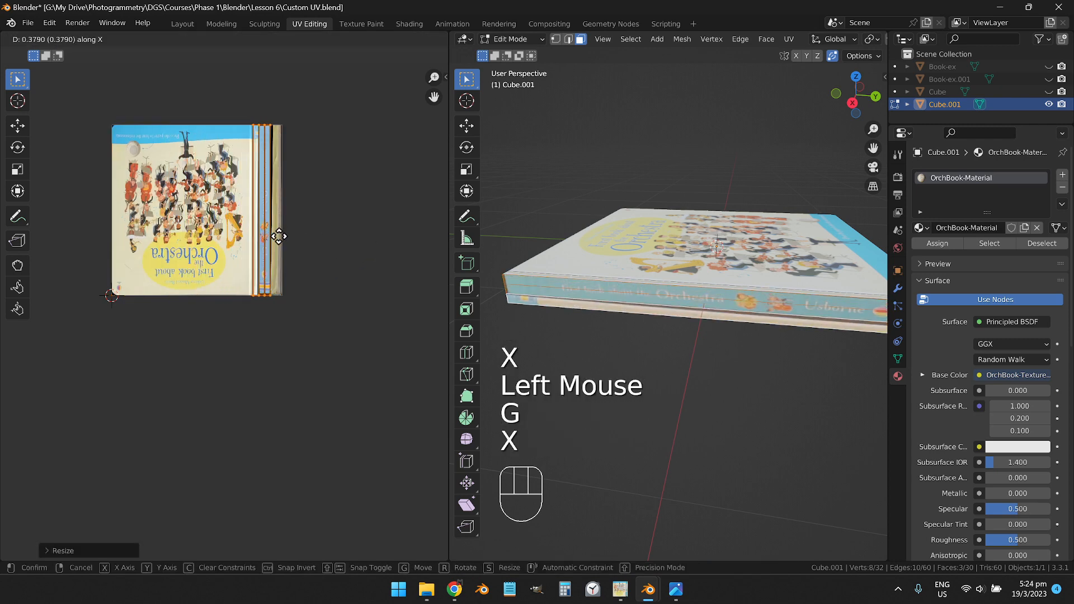
click(279, 237)
Scale the spine UVs further along X to the spine image's width and shift them about 0.014 along X into place
scroll(300, 224, up, 2)
drag(300, 223, 288, 287)
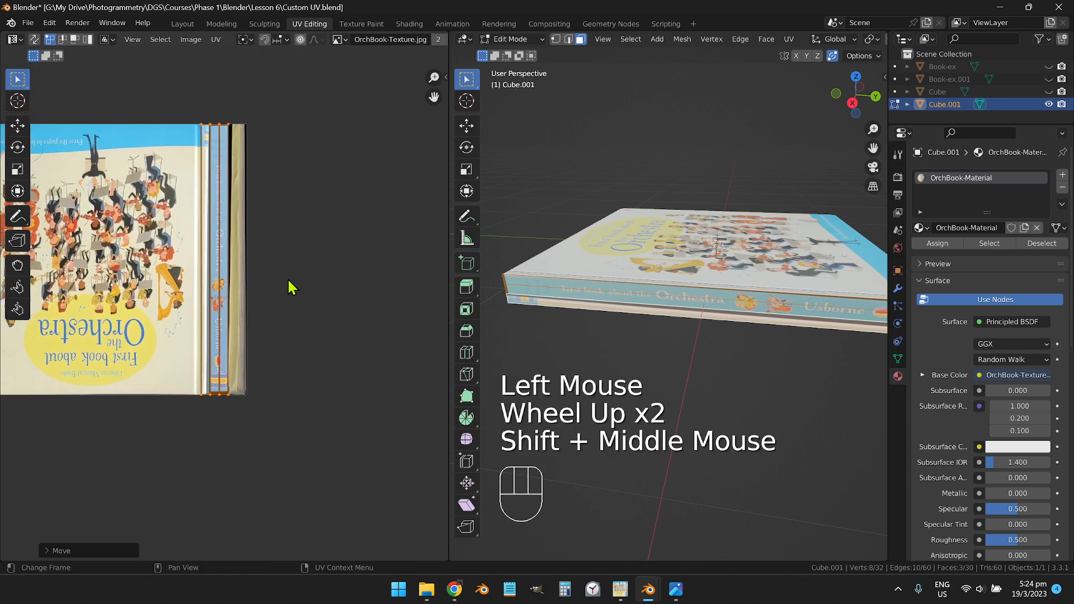
key(s)
key(x)
click(268, 272)
key(g)
key(x)
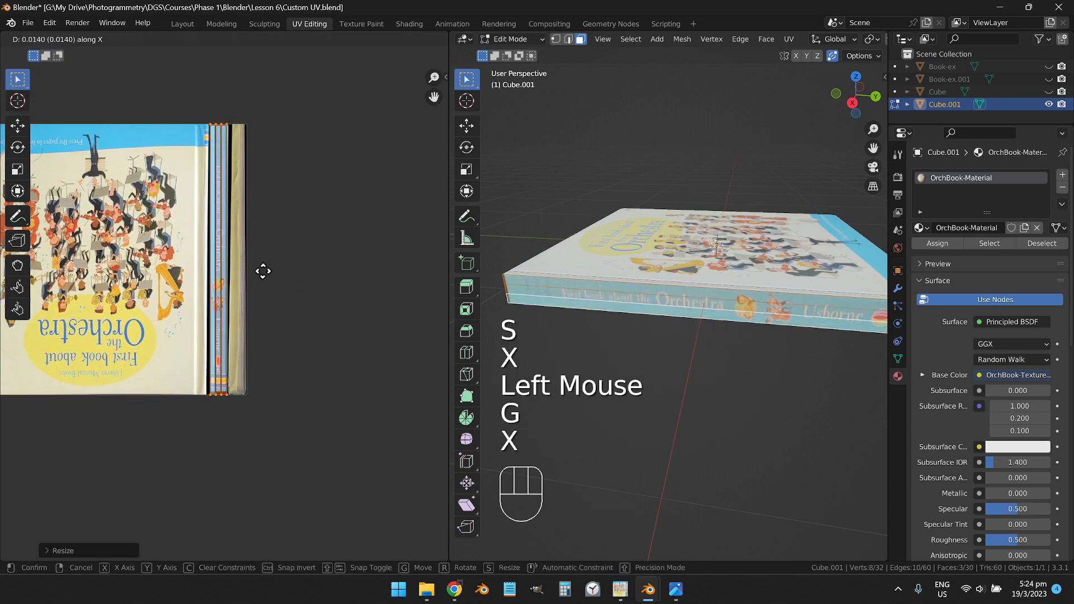
click(264, 271)
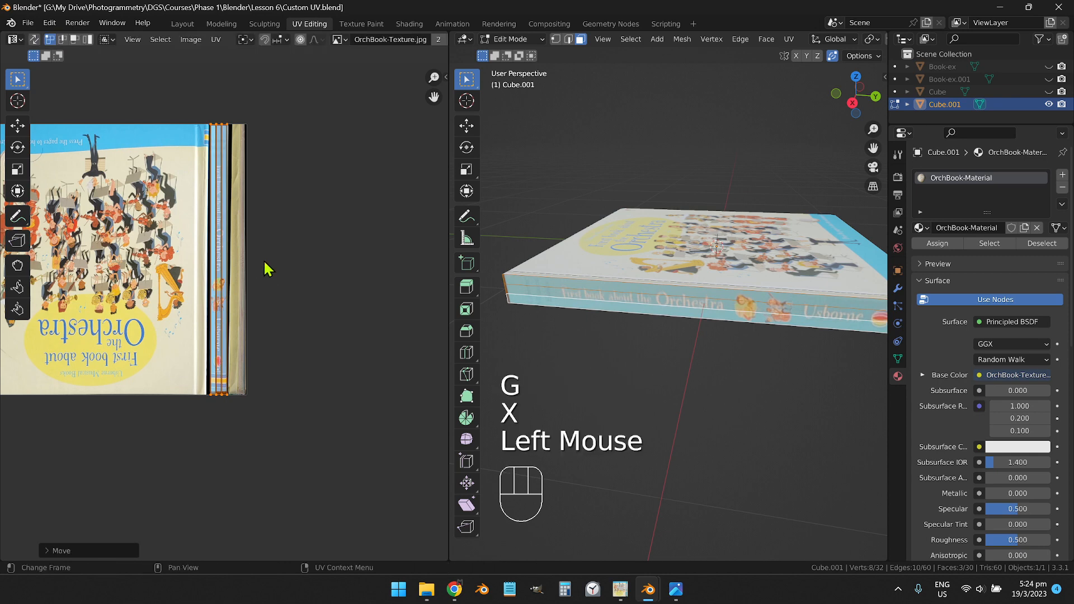
Select the spine's upper row of UV vertices and move it down onto the upper edge of the spine image
drag(247, 152, 249, 308)
scroll(251, 202, up, 2)
click(271, 240)
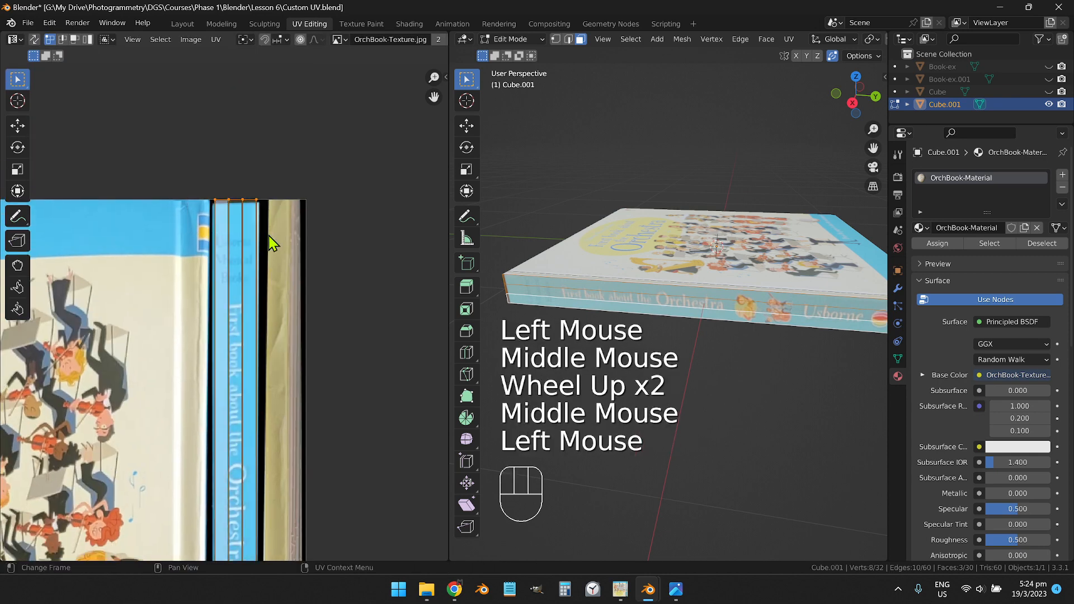
key(g)
click(274, 246)
key(r)
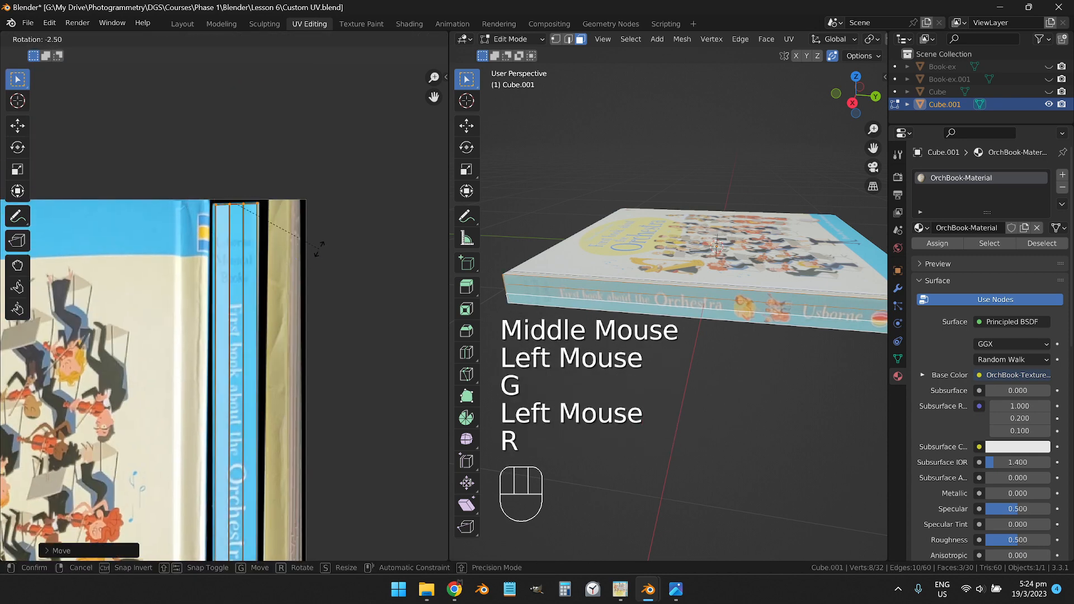
key(Escape)
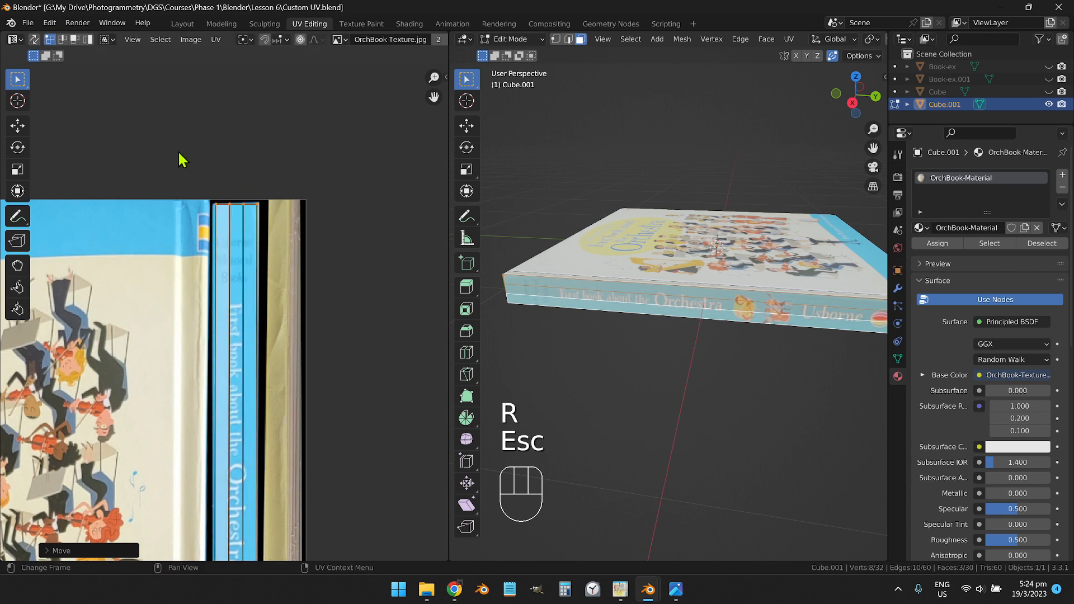
Rotate, move and scale the upper row of spine UV vertices slightly to match the slanted edge of the spine image
click(324, 242)
scroll(242, 214, up, 1)
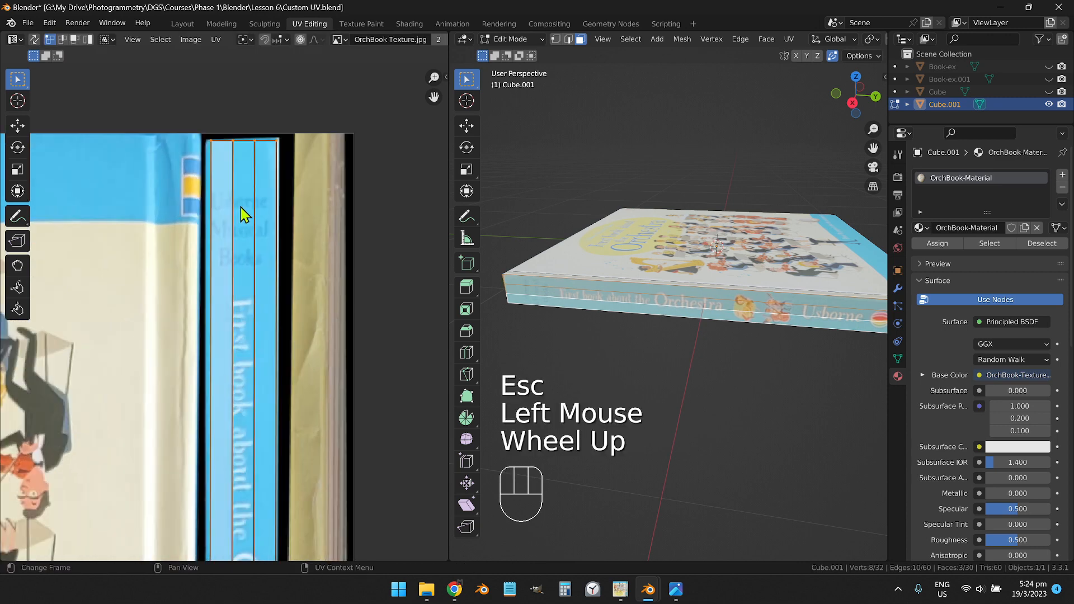
key(r)
click(346, 227)
key(g)
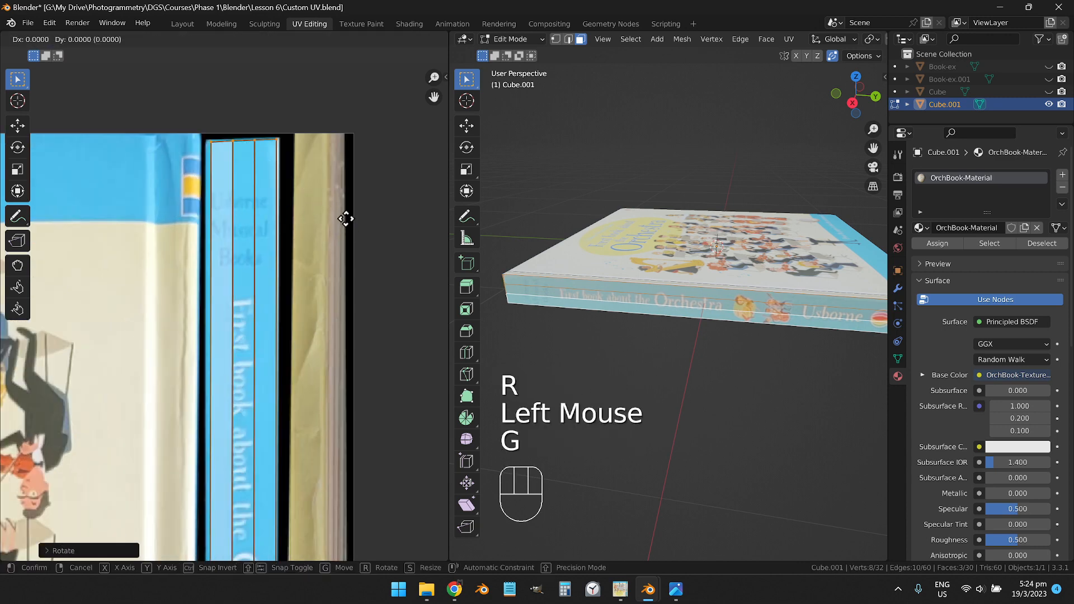
click(345, 219)
key(s)
click(296, 183)
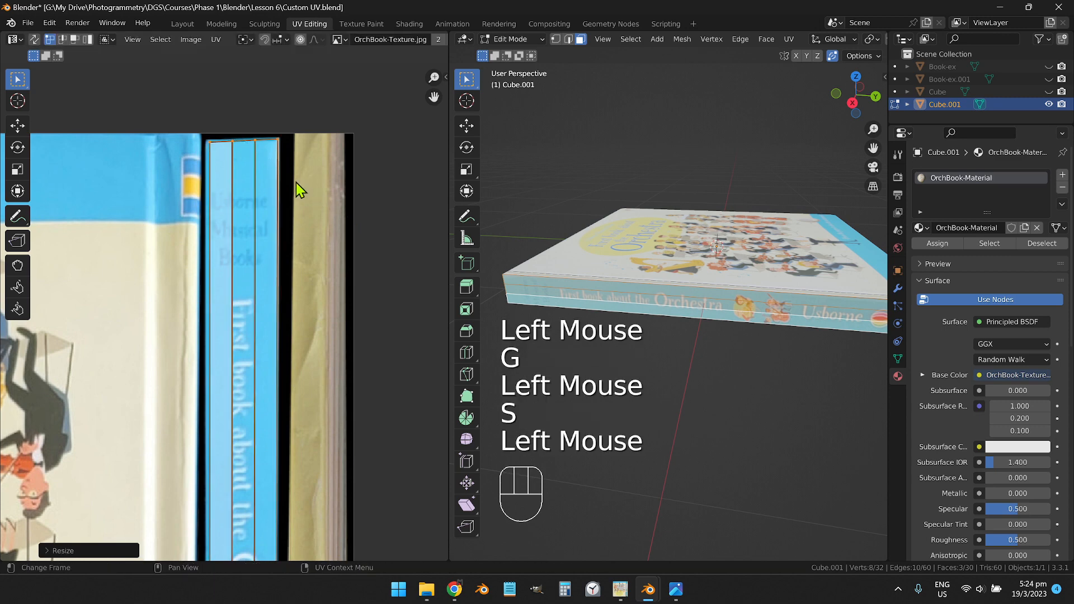
key(r)
click(384, 181)
Select the spine's lower row of UV vertices and move it up along Y to the lower edge of the spine image
scroll(333, 280, down, 2)
middle_click(334, 281)
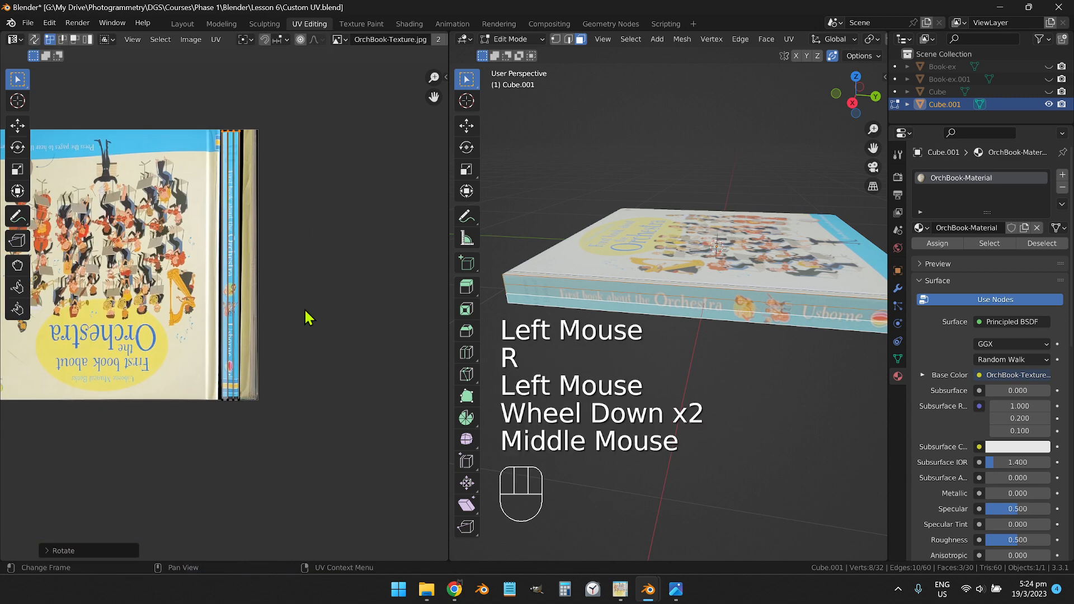
scroll(273, 435, up, 2)
middle_click(273, 435)
scroll(297, 470, up, 2)
click(312, 495)
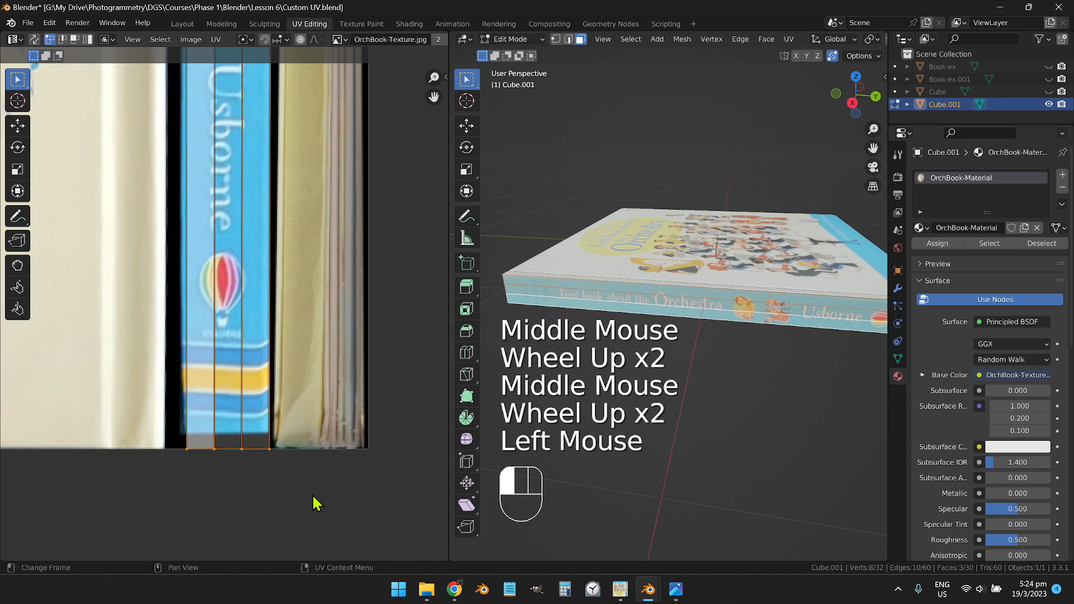
key(g)
key(y)
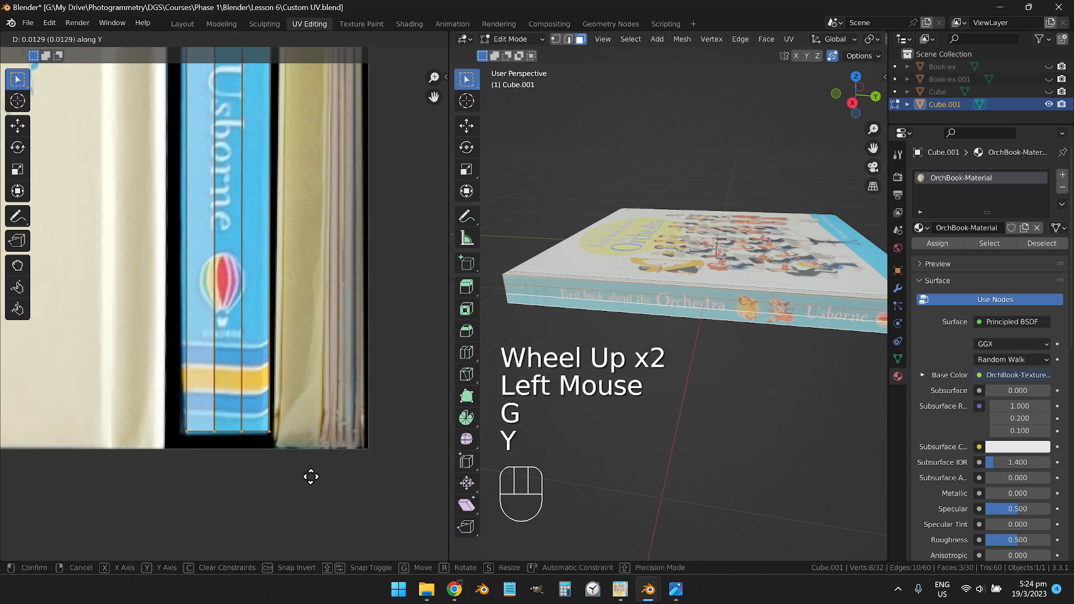
click(310, 478)
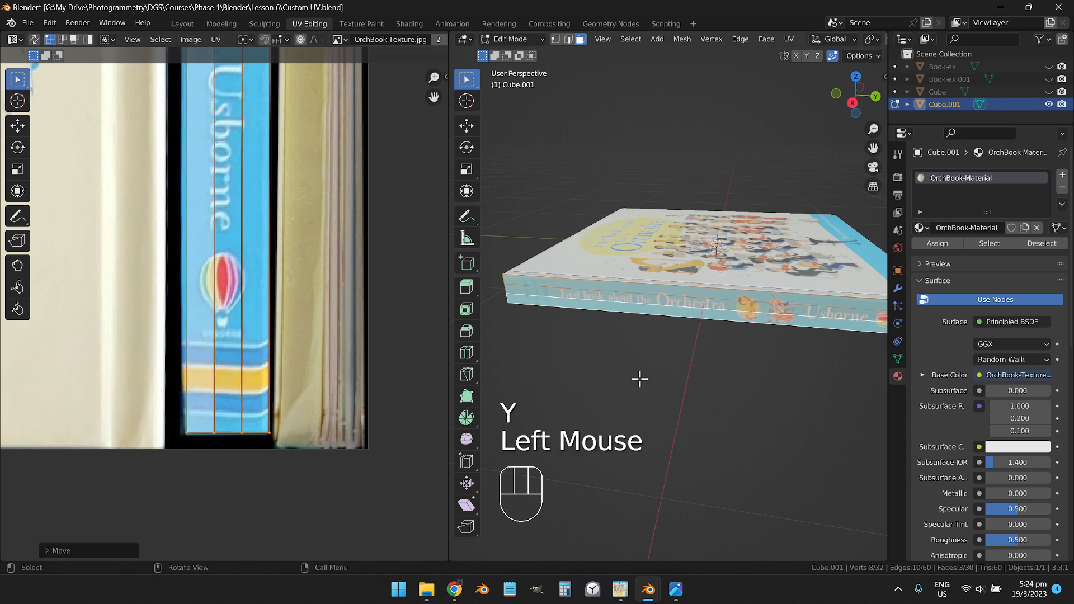
Check the spine texture on the book and select the top cover's narrow strip together with its large face
scroll(696, 337, down, 2)
drag(770, 334, 769, 365)
alt+middle_click(793, 334)
scroll(743, 353, up, 6)
drag(712, 304, 709, 312)
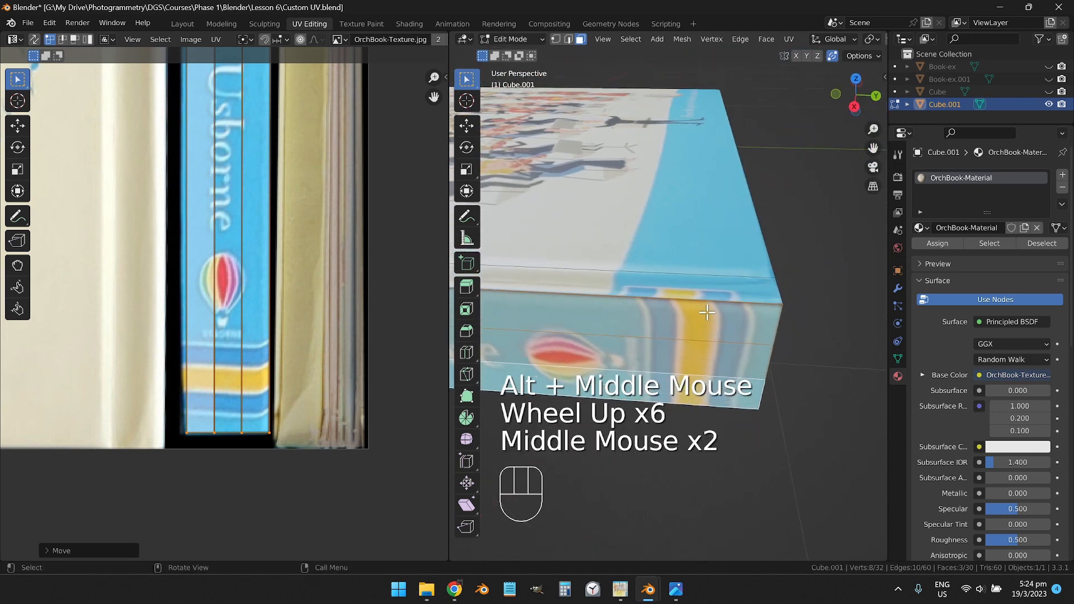
key(a)
click(741, 291)
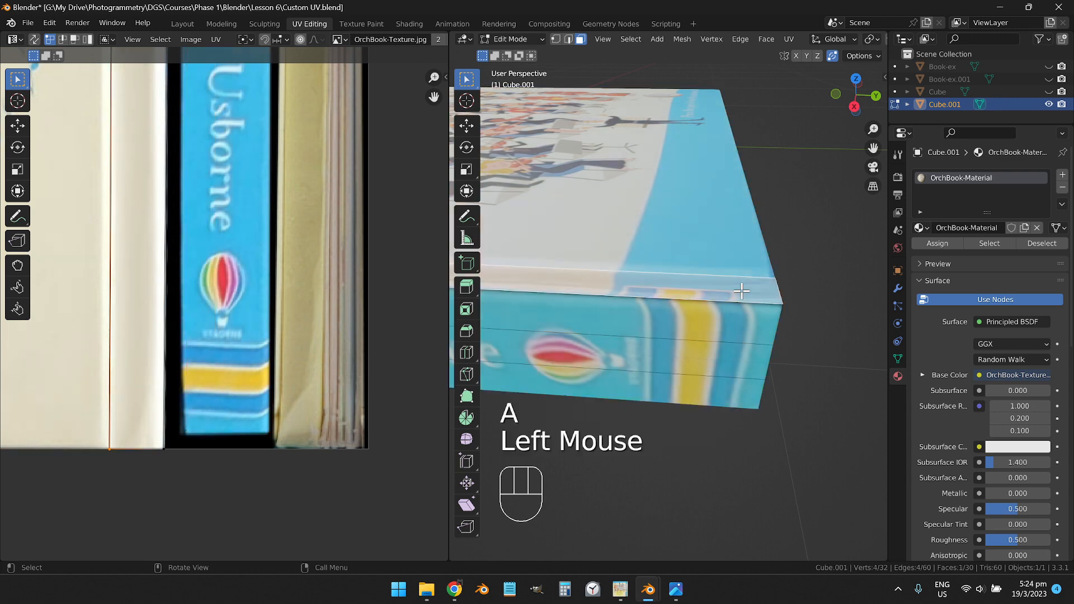
scroll(741, 291, down, 2)
scroll(173, 343, down, 7)
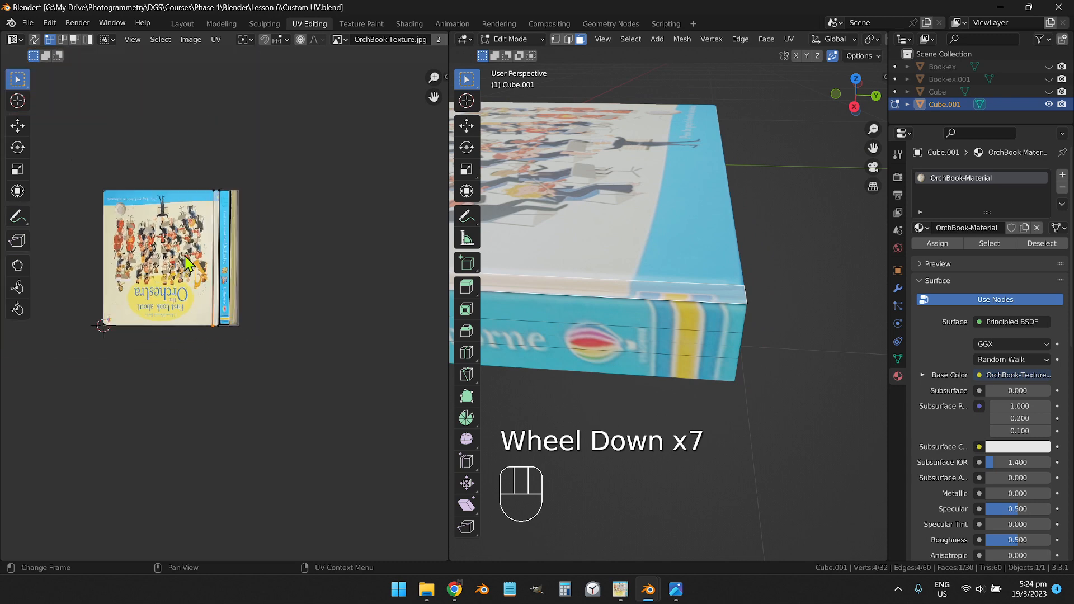
drag(186, 256, 220, 281)
shift+click(685, 249)
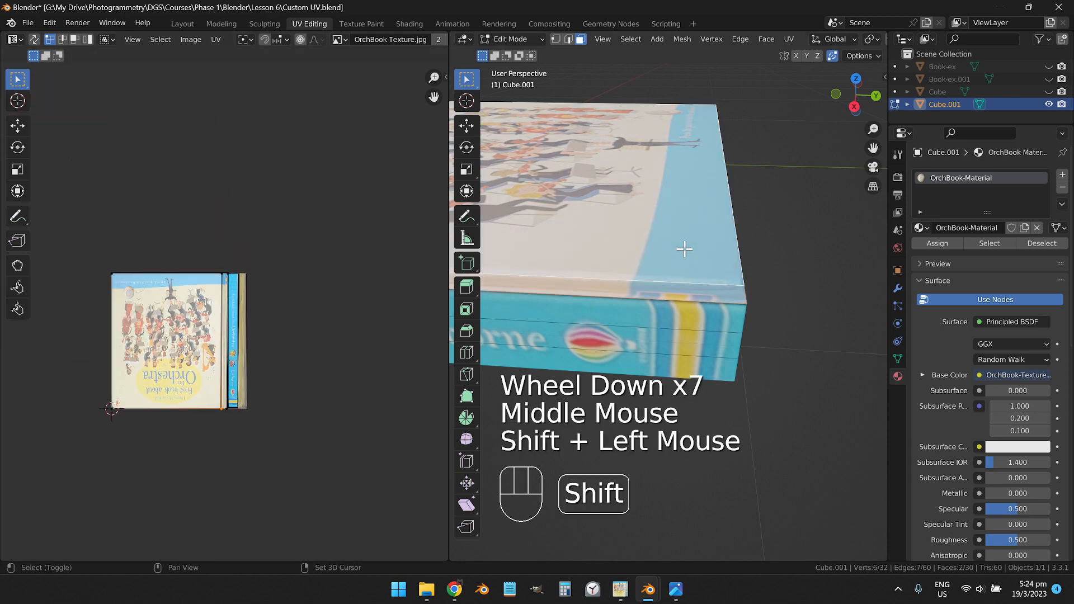
click(715, 266)
shift+click(700, 324)
Select the top cover's upper row of UV vertices and move it slightly down along Y onto the cover image's upper edge
scroll(203, 247, up, 4)
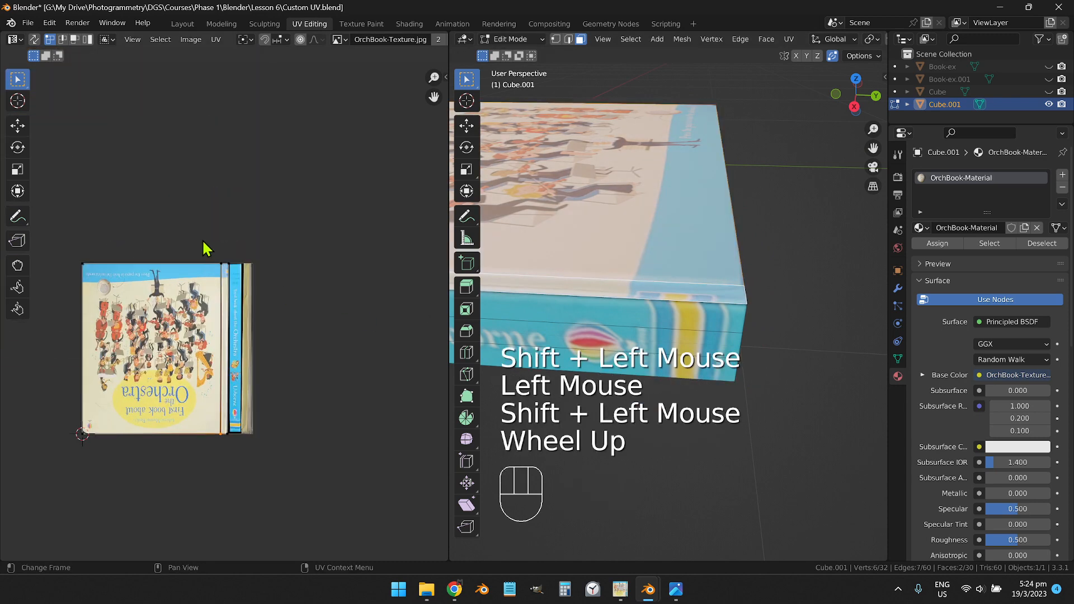
drag(208, 218, 330, 251)
scroll(173, 269, down, 1)
drag(173, 268, 246, 286)
key(1)
drag(57, 209, 302, 282)
scroll(377, 266, up, 3)
scroll(300, 282, up, 1)
scroll(300, 282, up, 1)
key(g)
key(y)
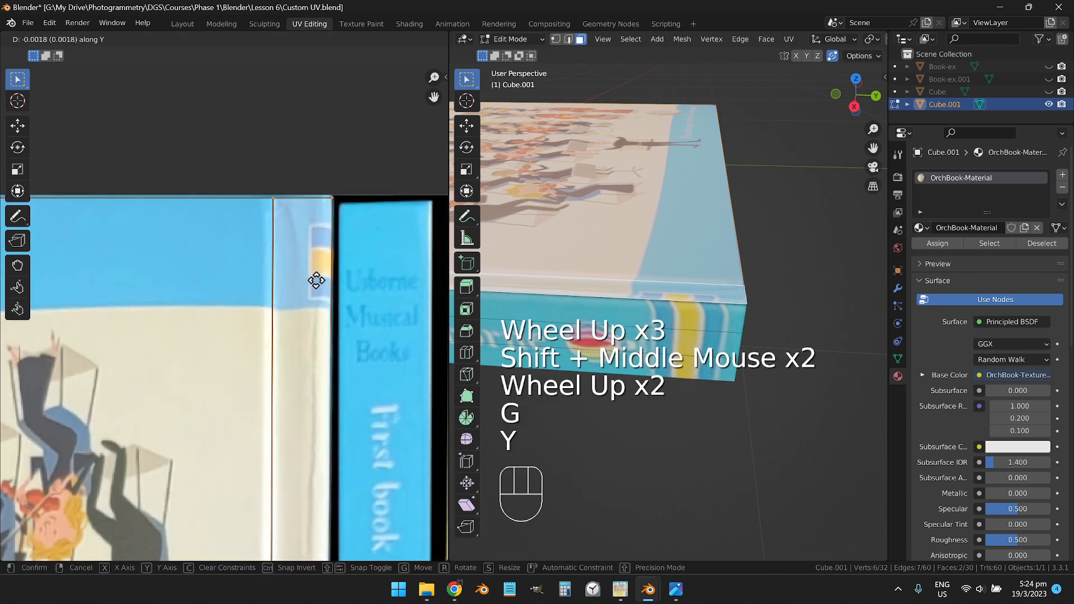
key(shift)
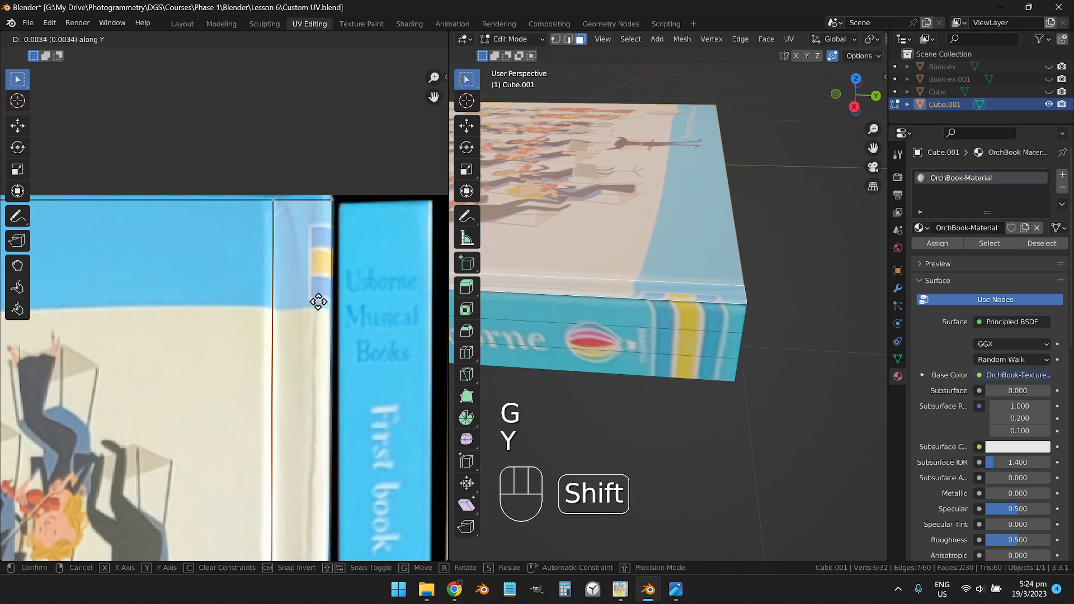
shift+click(329, 348)
Inspect the spine texture where it meets the top cover and select the spine's uppermost strip of faces
click(698, 416)
drag(698, 417, 728, 368)
click(684, 360)
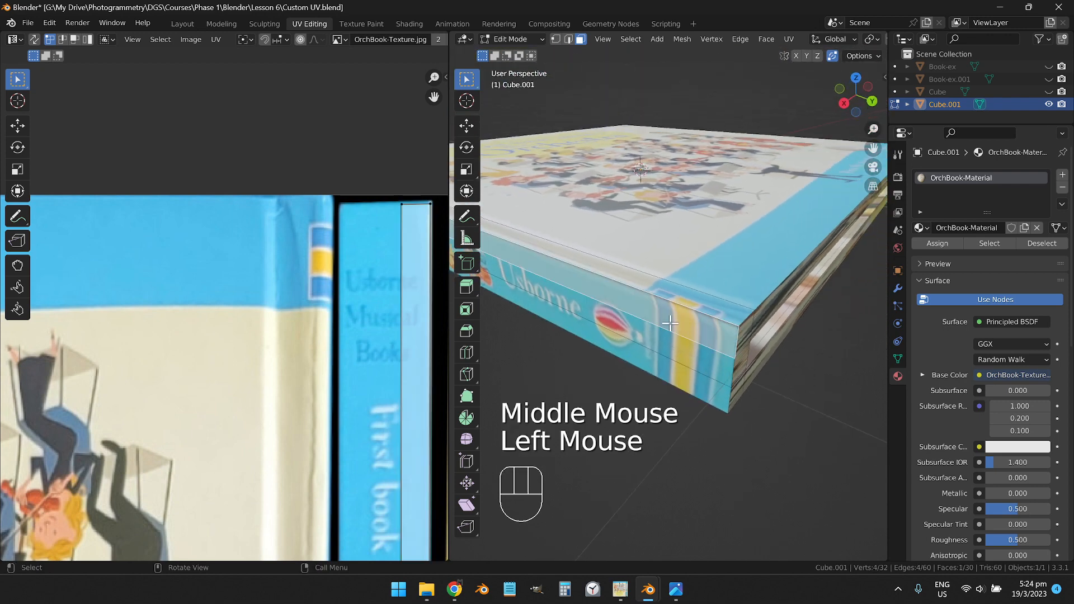
drag(408, 253, 350, 166)
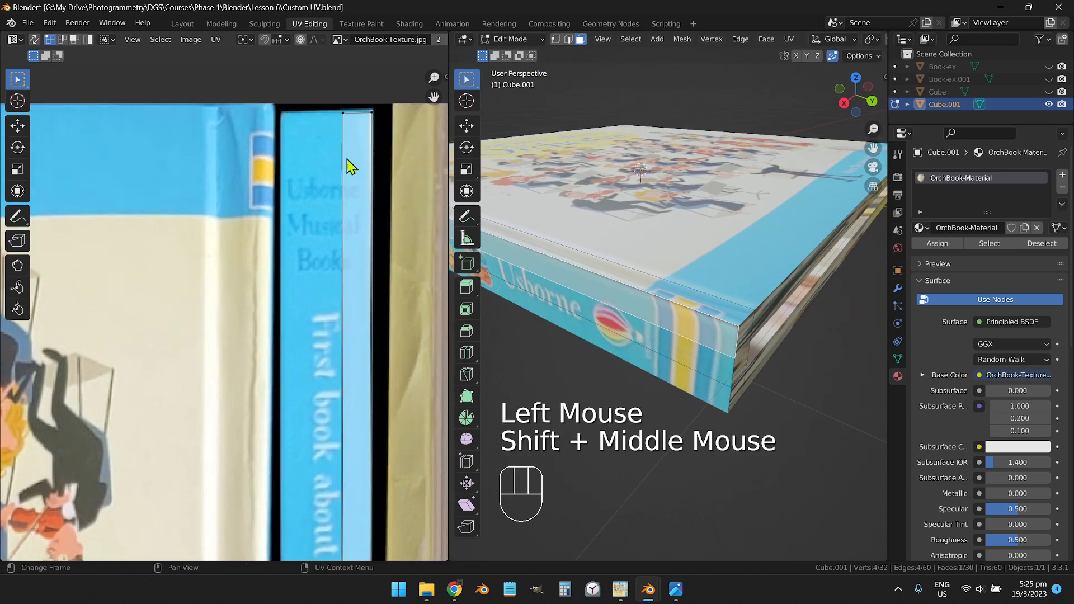
shift+scroll(656, 325, up, 1)
click(649, 321)
ctrl+scroll(632, 313, up, 3)
scroll(621, 310, up, 3)
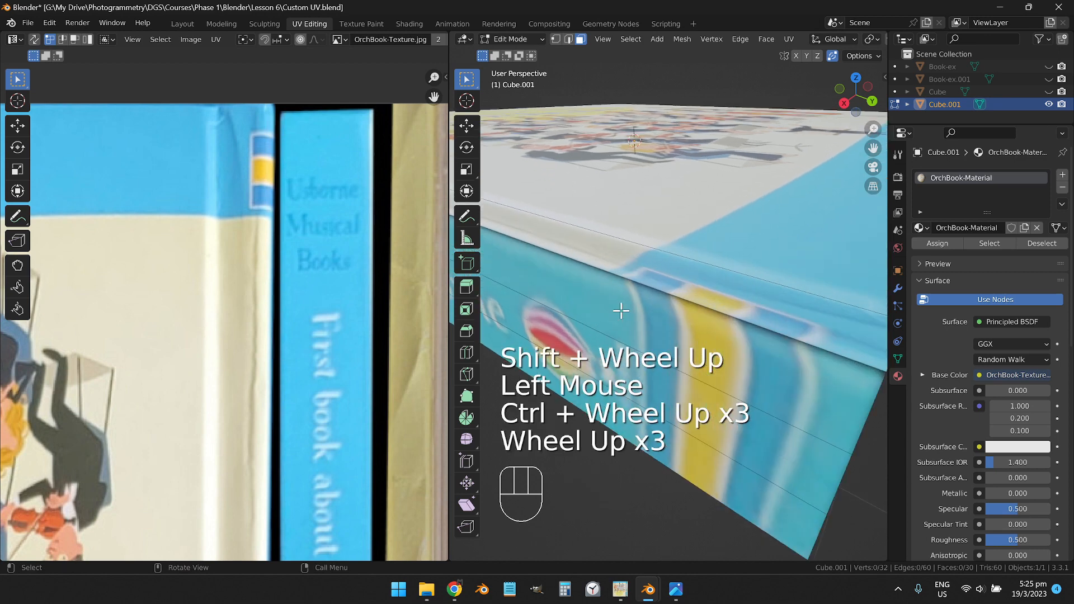
scroll(621, 311, up, 1)
click(564, 259)
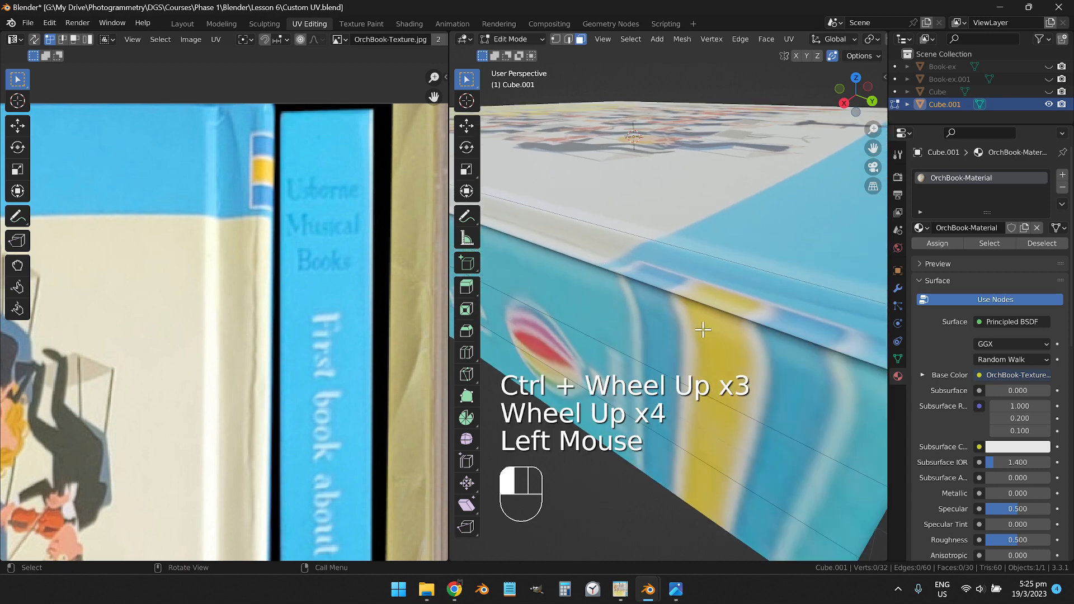
Select the outer UV vertices of the spine's uppermost strip and move them slightly inward along X, off the black border
scroll(303, 385, down, 3)
shift+drag(303, 376, 279, 293)
key(1)
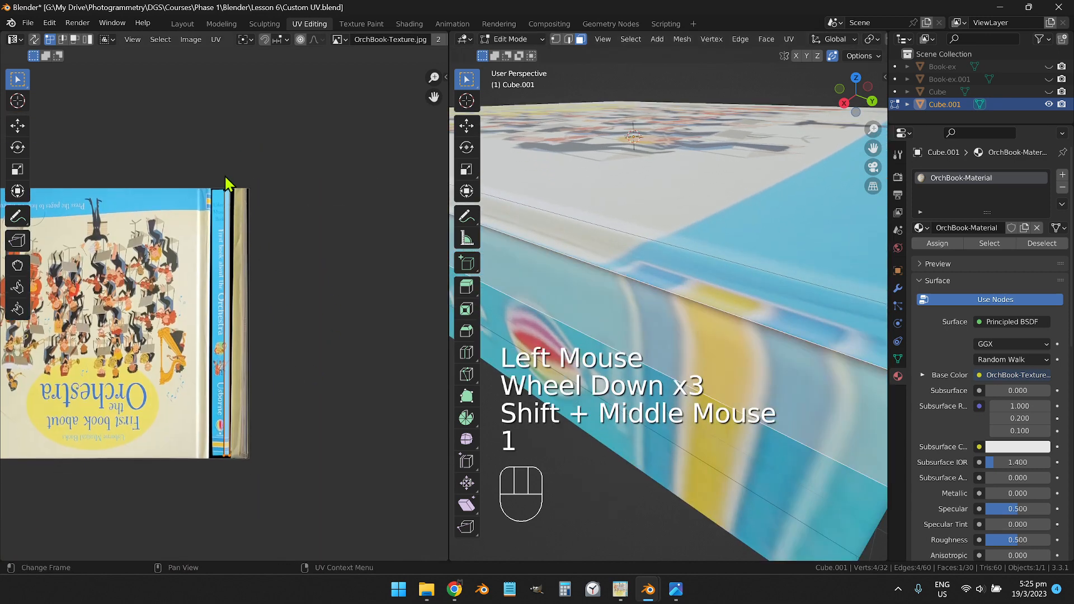
drag(225, 173, 247, 443)
scroll(338, 341, up, 5)
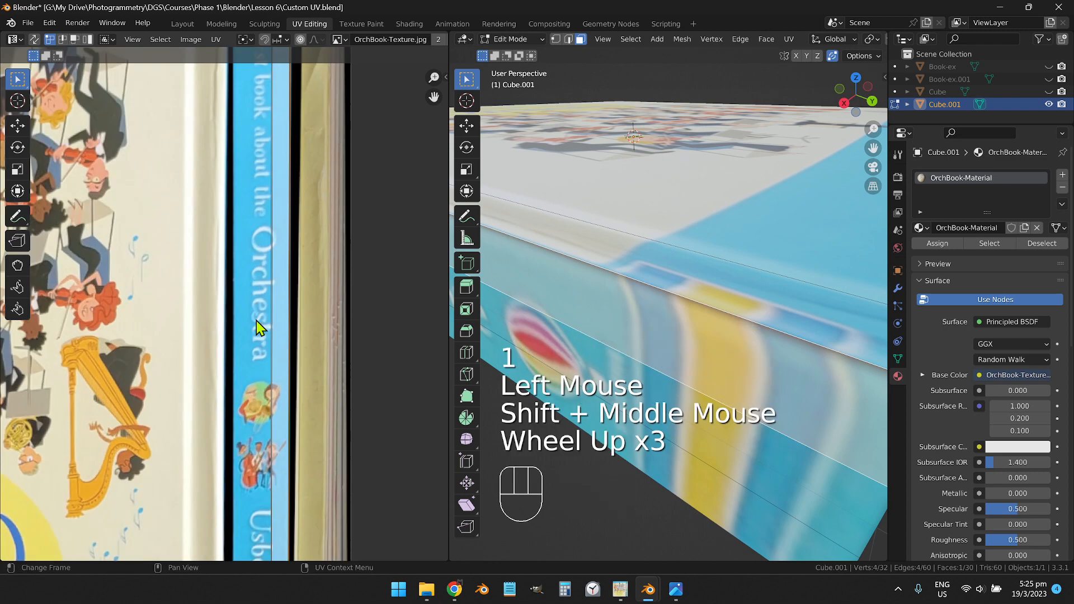
drag(338, 340, 182, 336)
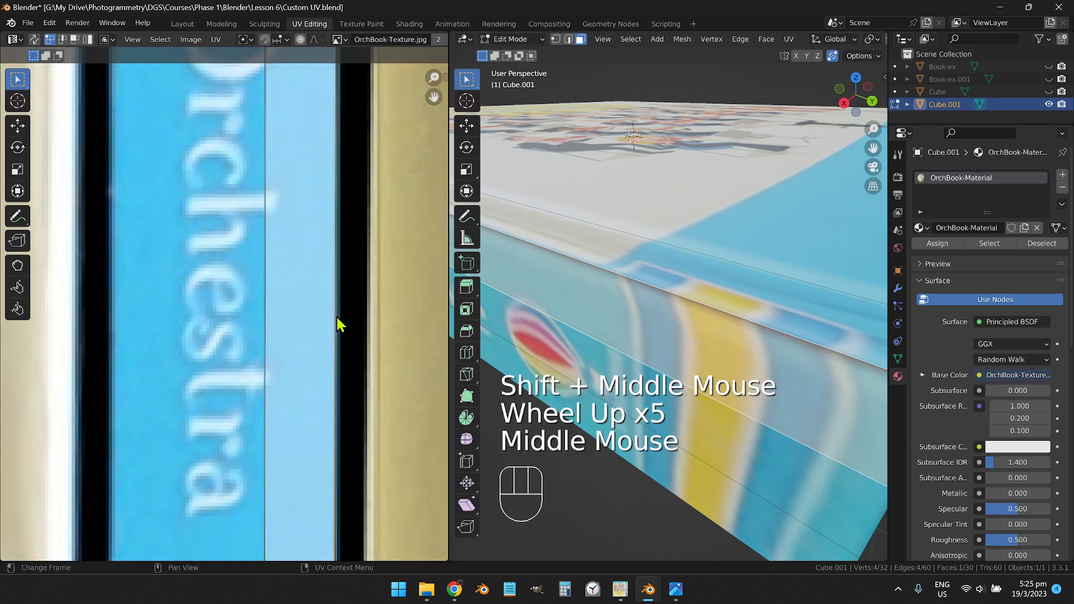
scroll(350, 328, down, 4)
drag(323, 364, 267, 229)
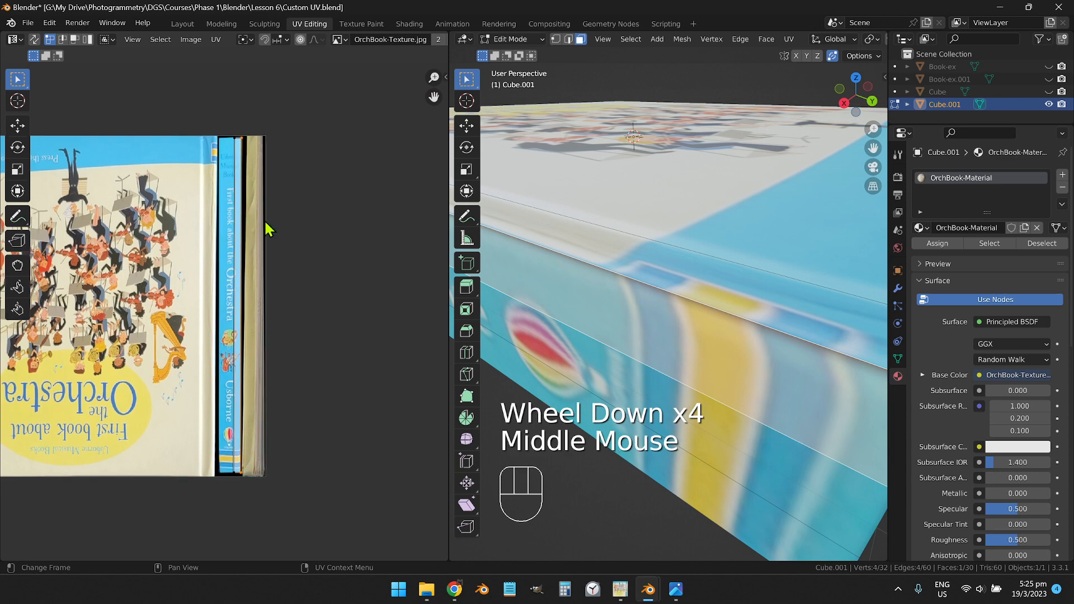
scroll(291, 331, up, 2)
drag(291, 330, 280, 347)
scroll(279, 346, up, 2)
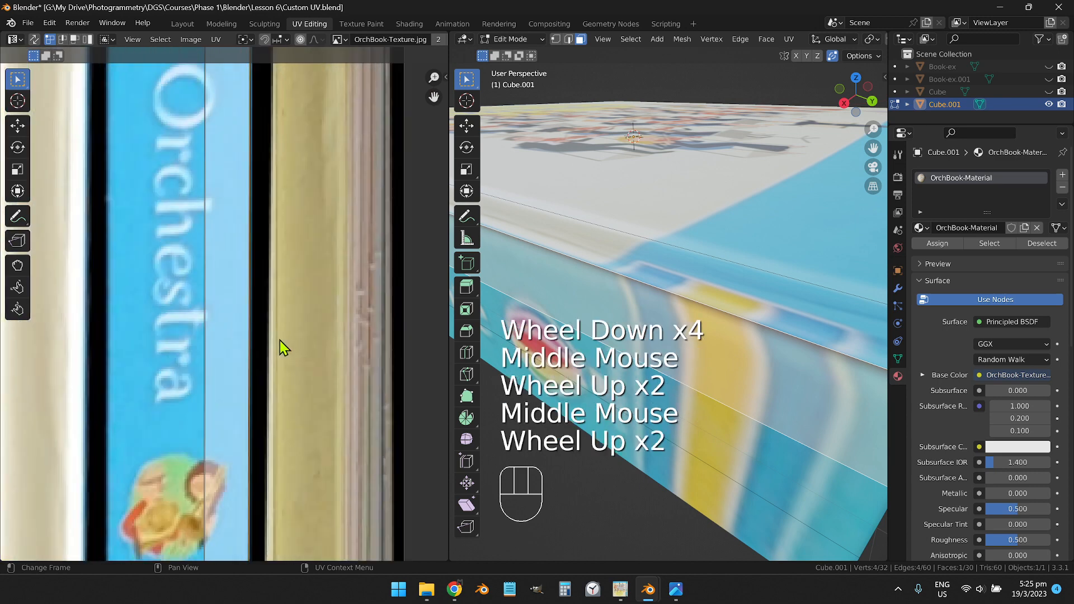
key(g)
key(x)
key(shift)
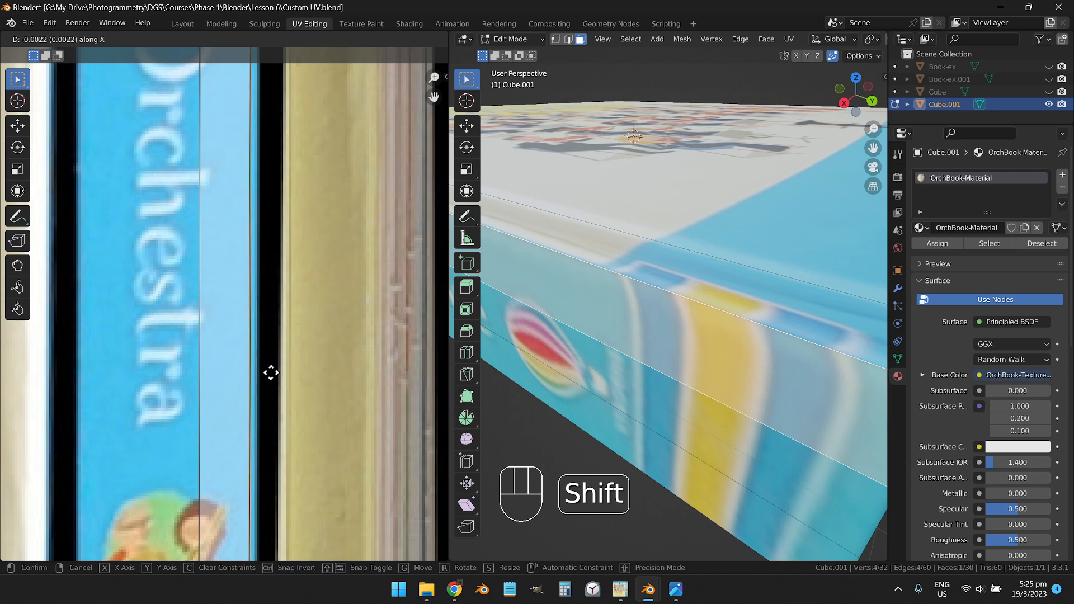
shift+click(284, 374)
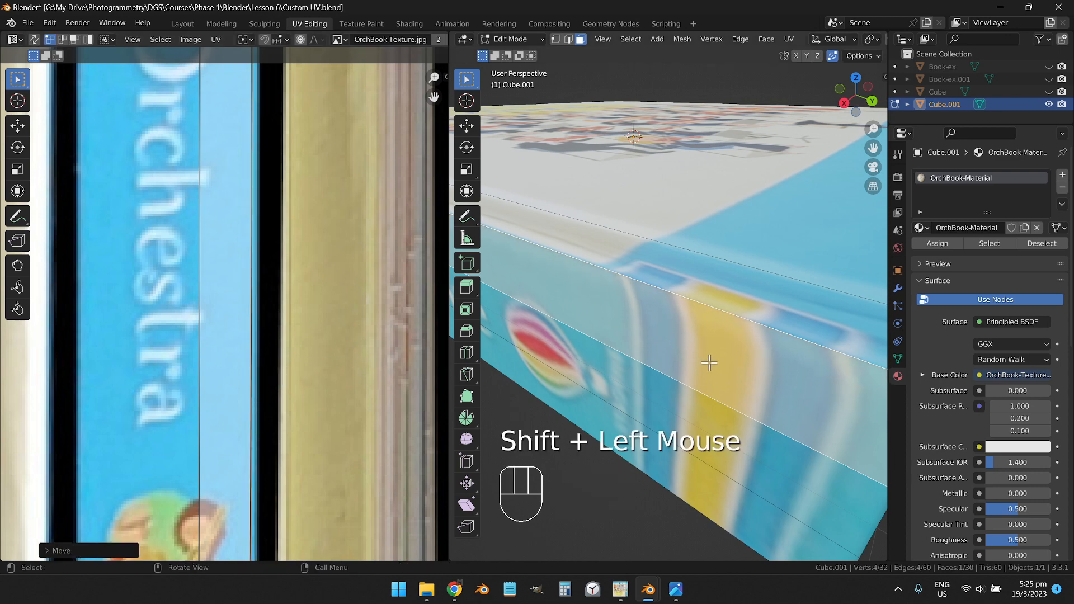
Review the textured book in the Layout workspace, turn to its page side and enter Edit Mode on it
scroll(691, 359, down, 5)
click(632, 386)
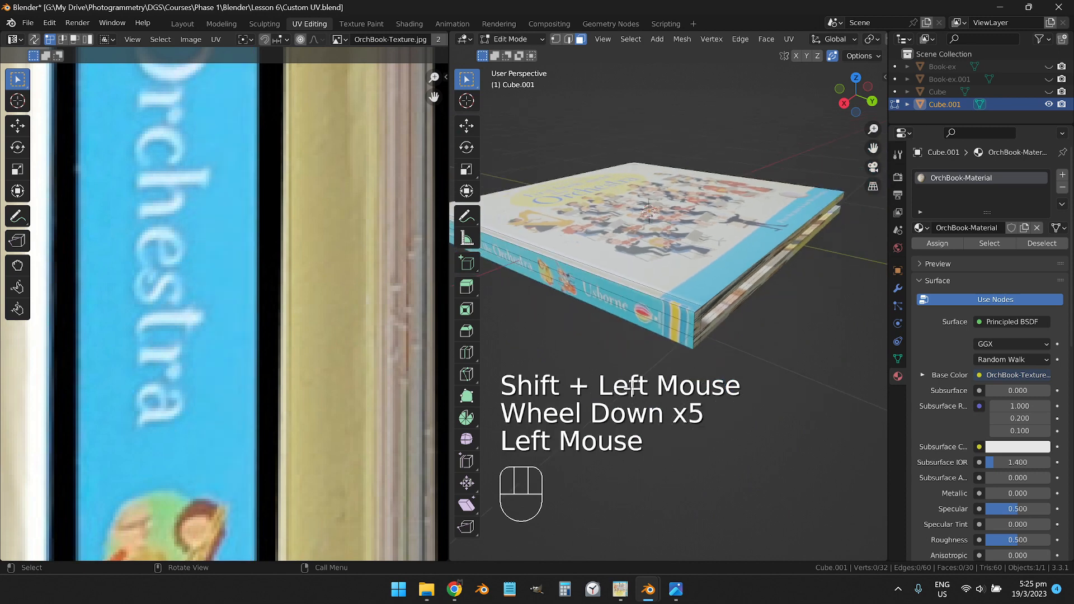
click(176, 25)
click(368, 318)
drag(288, 298, 381, 290)
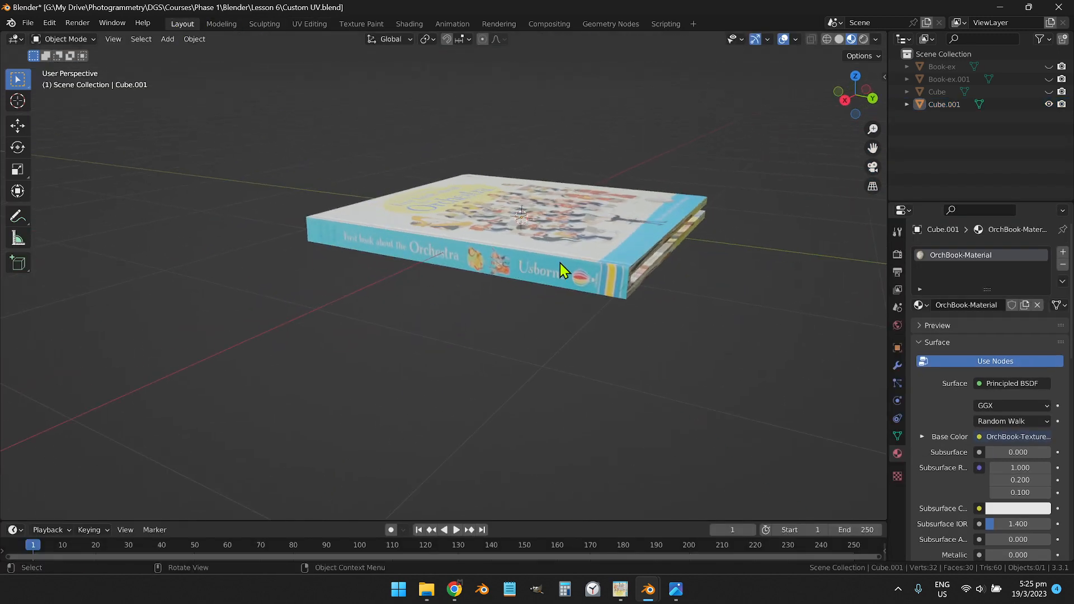
drag(560, 263, 528, 263)
scroll(379, 256, up, 4)
click(213, 210)
key(Tab)
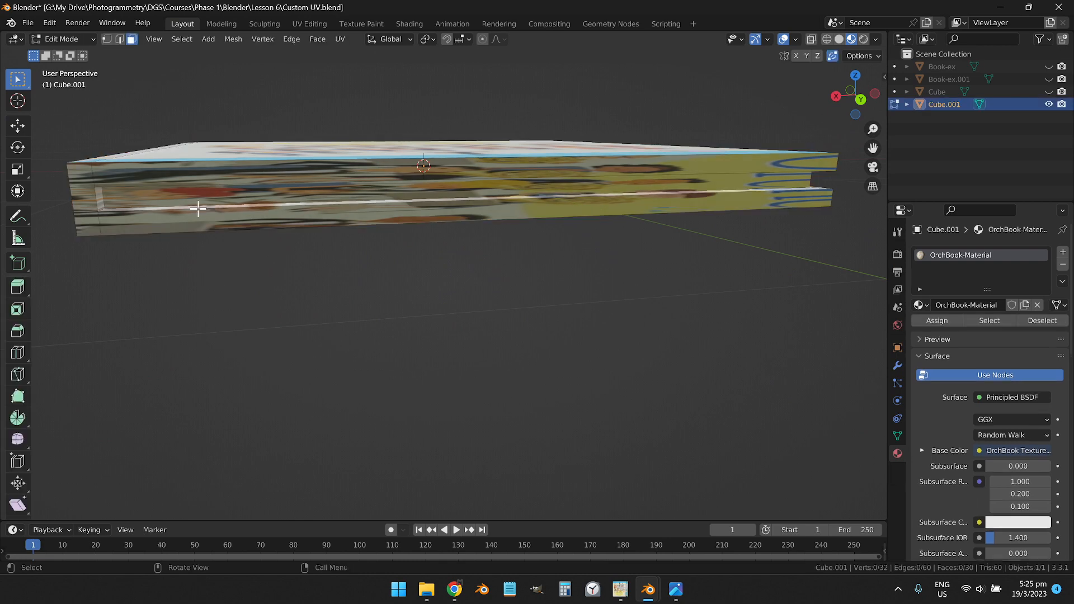
In the UV Editing workspace, select the recessed page face between the covers beside the cover's blue band and unwrap it
click(232, 201)
click(312, 25)
drag(604, 313, 546, 274)
drag(738, 266, 597, 283)
key(3)
click(687, 272)
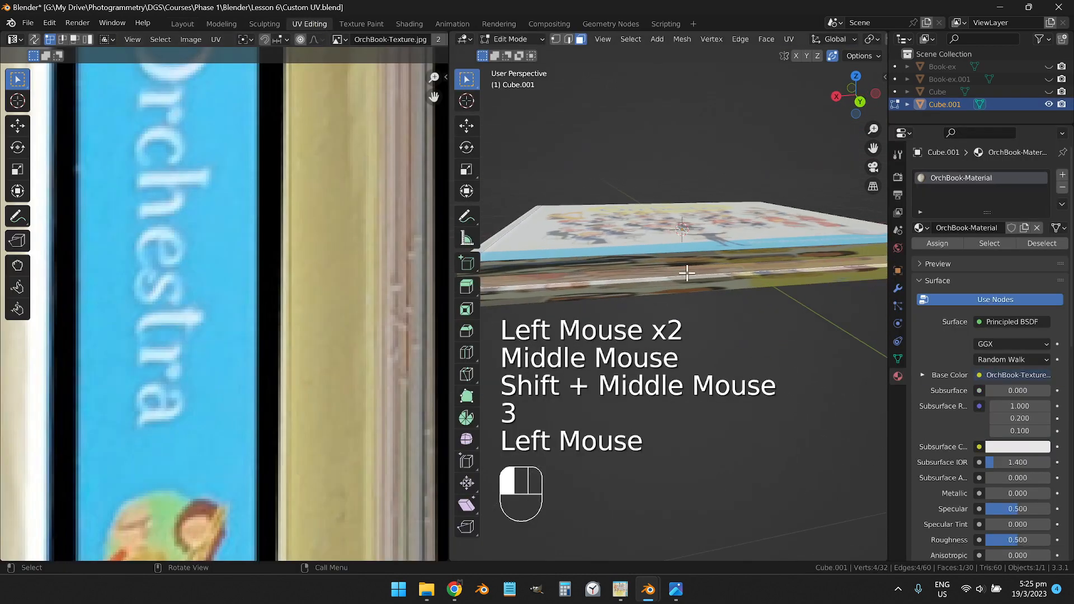
scroll(772, 300, down, 1)
scroll(292, 314, down, 4)
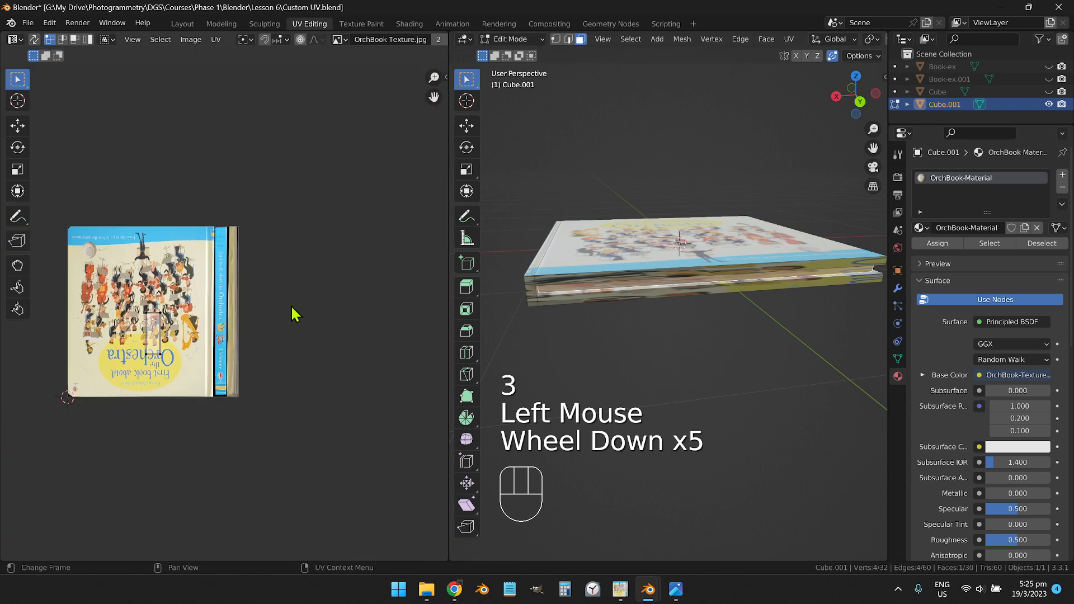
key(u)
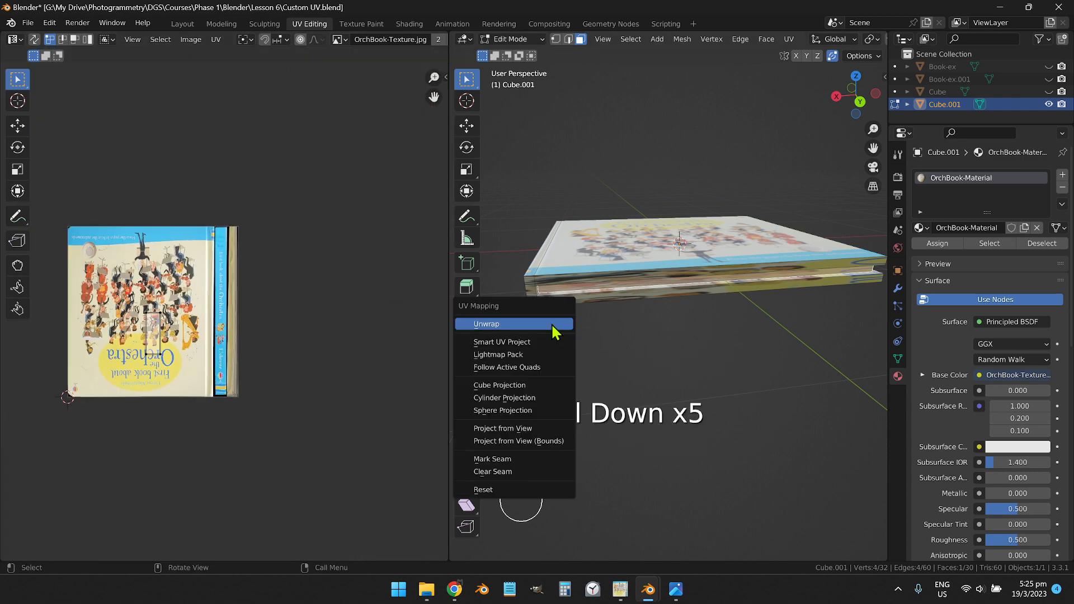
key(u)
Move all UVs of the unwrapped page face along X over the cover image and rotate them by 90 degrees
key(a)
key(g)
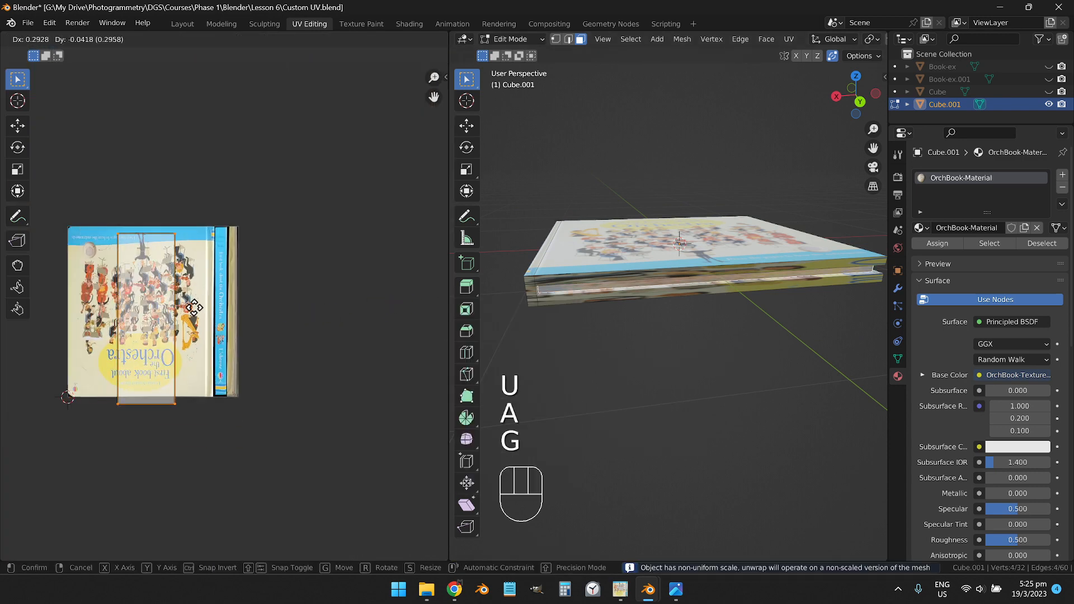
key(x)
click(192, 304)
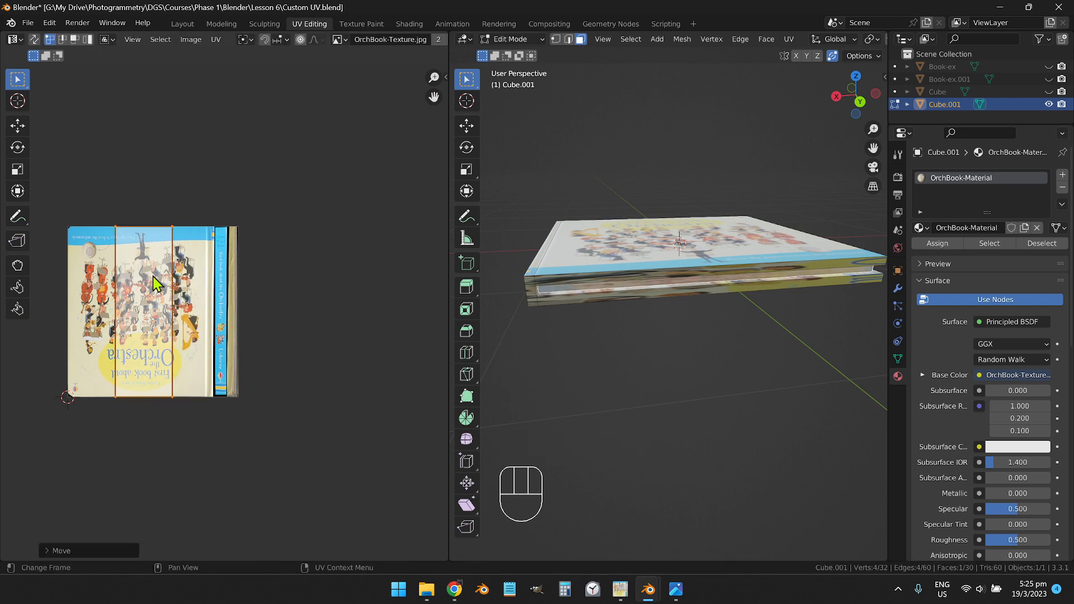
key(r)
key(KP_9)
key(KP_0)
key(KP_Enter)
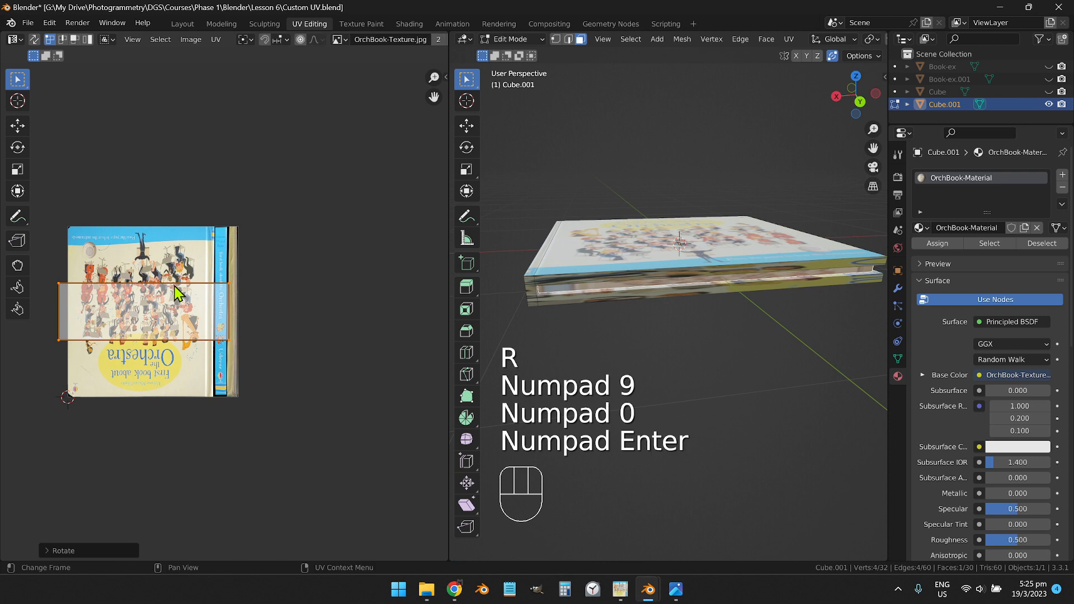
Scale the rotated page face's UVs up along Y to cover most of the cover image's height
key(s)
key(h)
key(y)
click(276, 265)
Examine the selected page face from several angles and straight on in the back orthographic view
middle_click(666, 330)
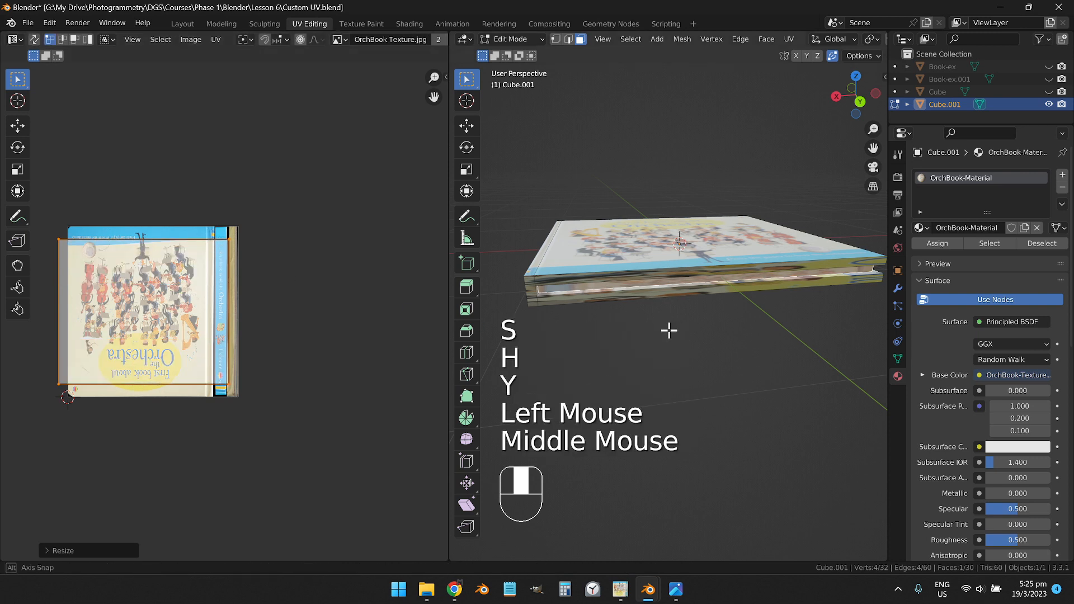
scroll(690, 314, down, 2)
middle_click(696, 316)
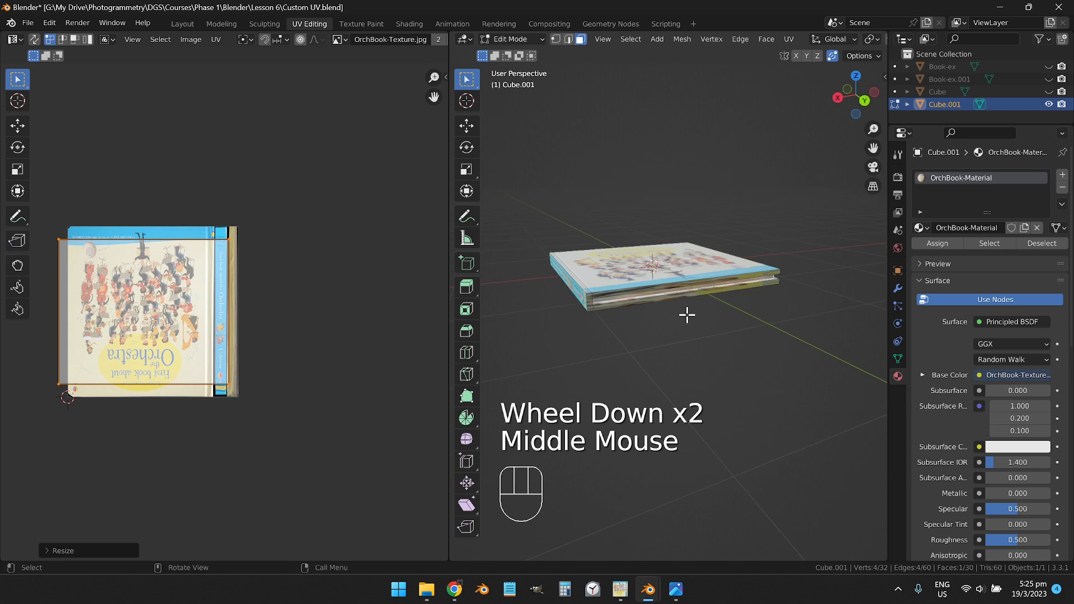
key(KP_1)
key(ctrl+KP_1)
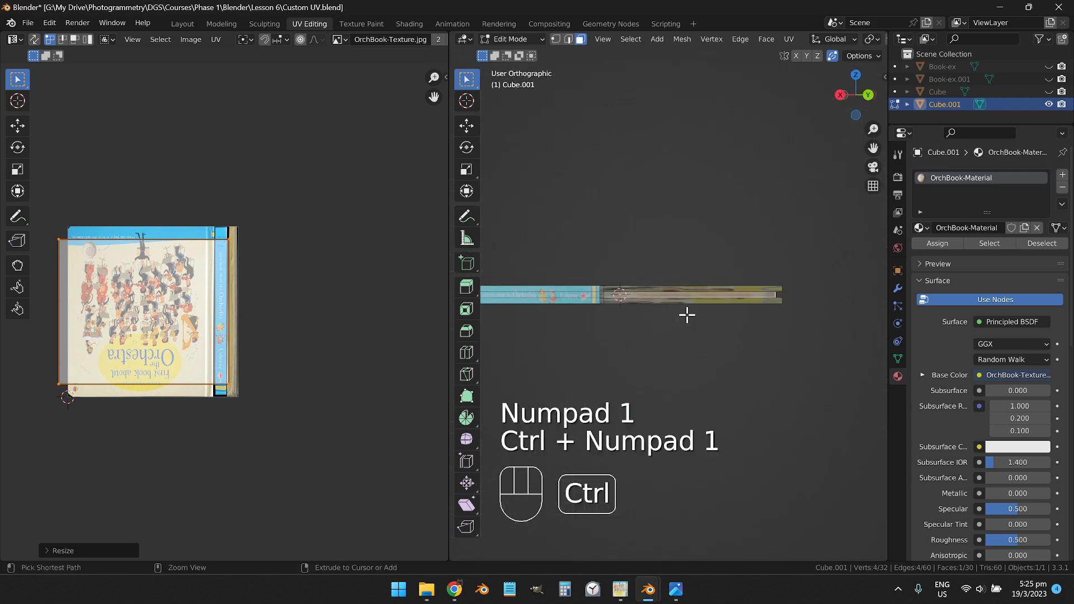
shift+middle_click(687, 309)
scroll(668, 295, up, 2)
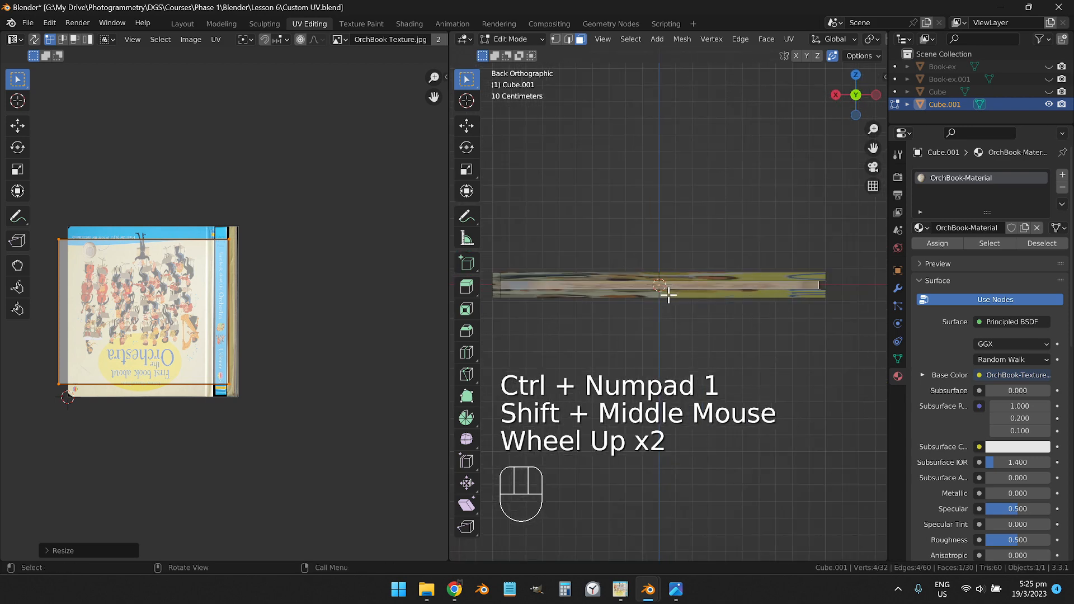
middle_click(660, 292)
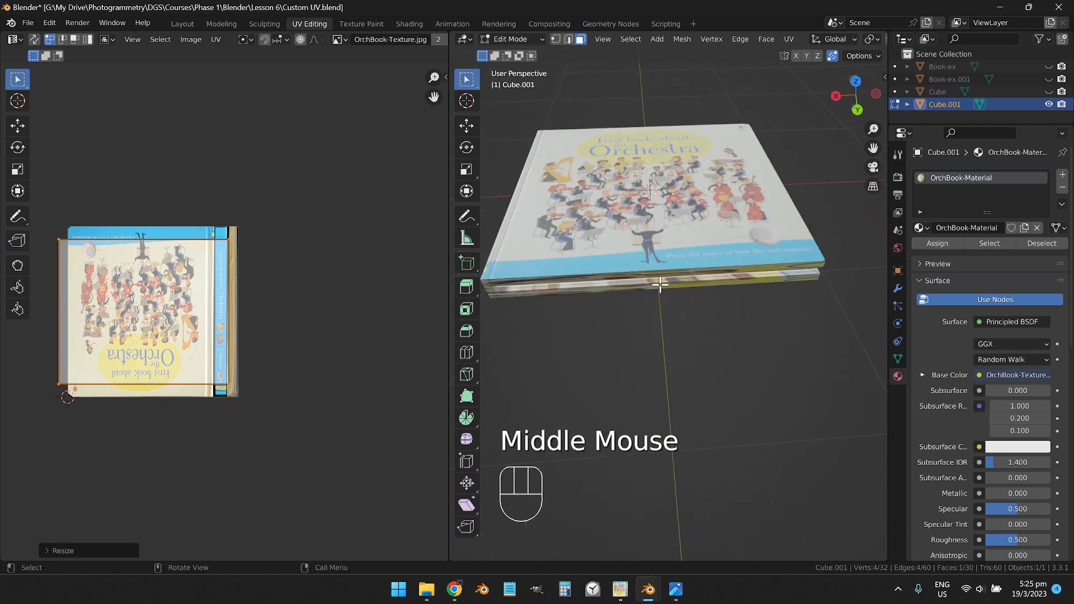
scroll(692, 211, down, 2)
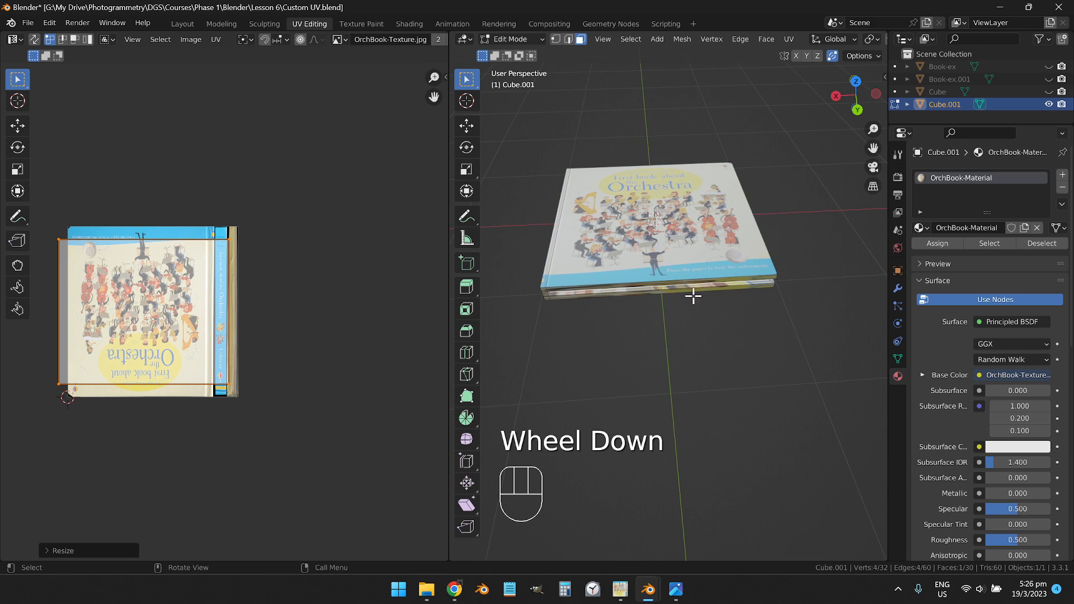
drag(693, 296, 690, 244)
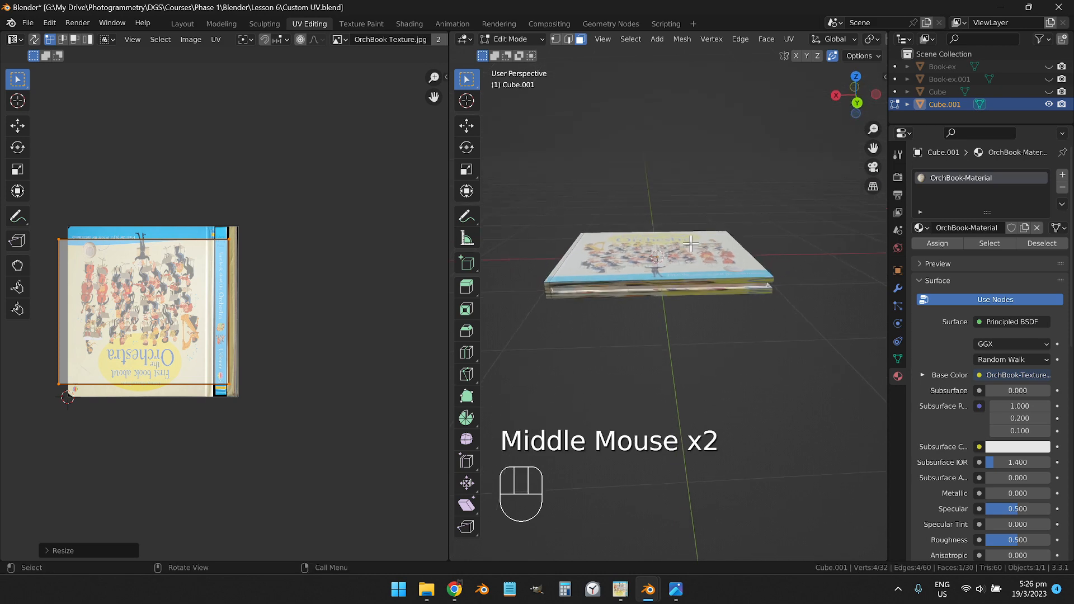
key(KP_1)
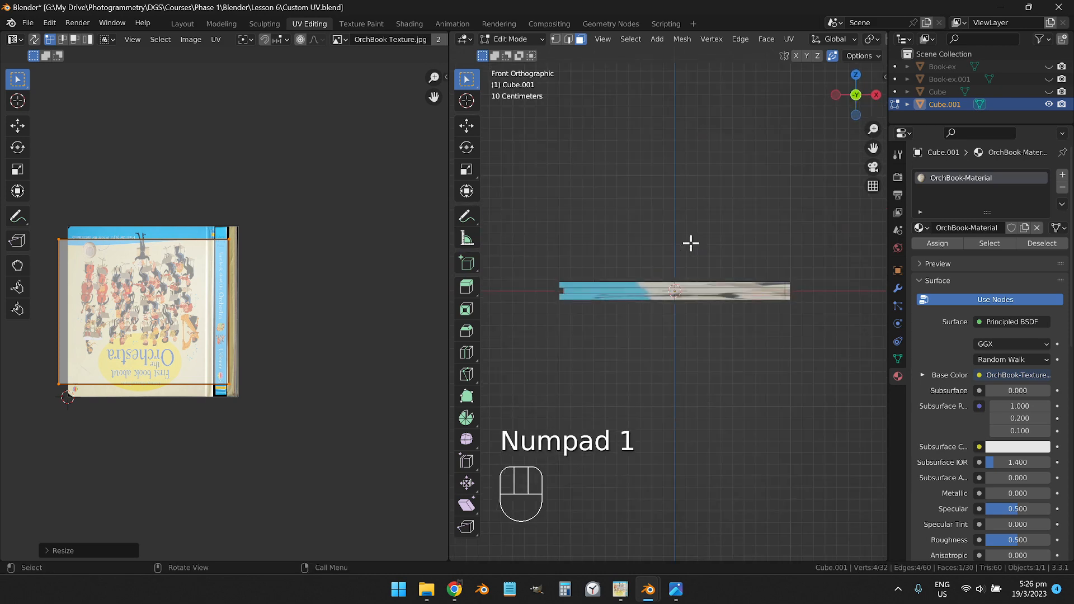
drag(691, 242, 711, 259)
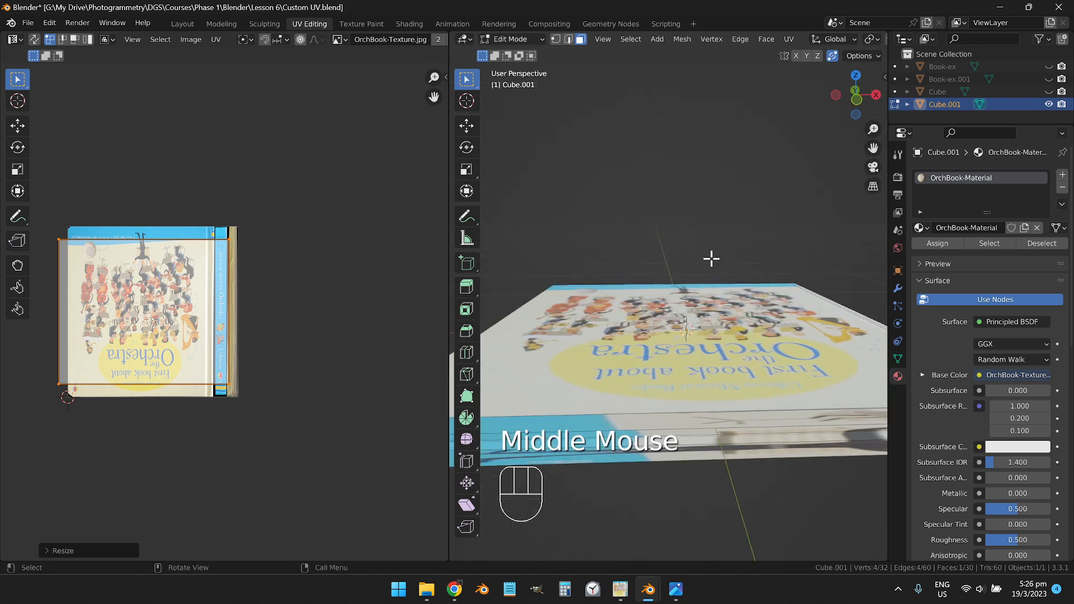
key(KP_1)
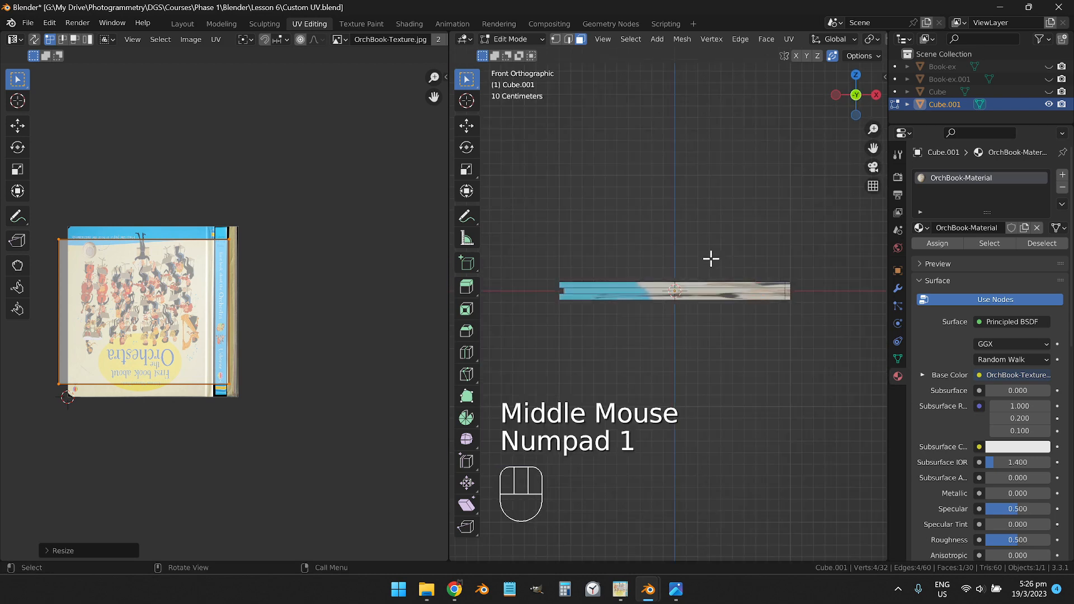
key(ctrl)
key(ctrl+KP_1)
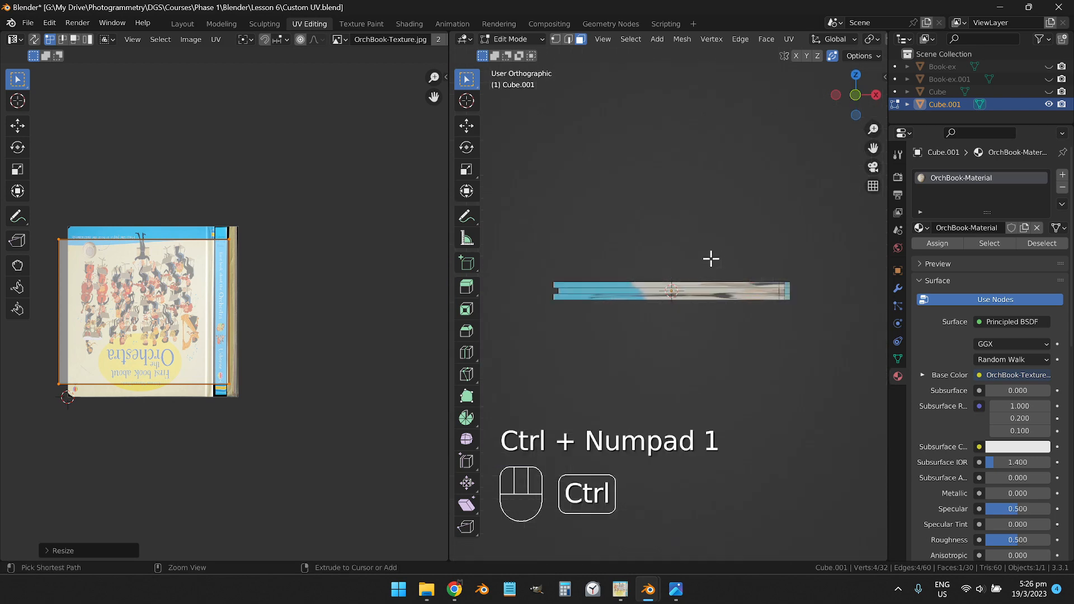
scroll(731, 319, up, 4)
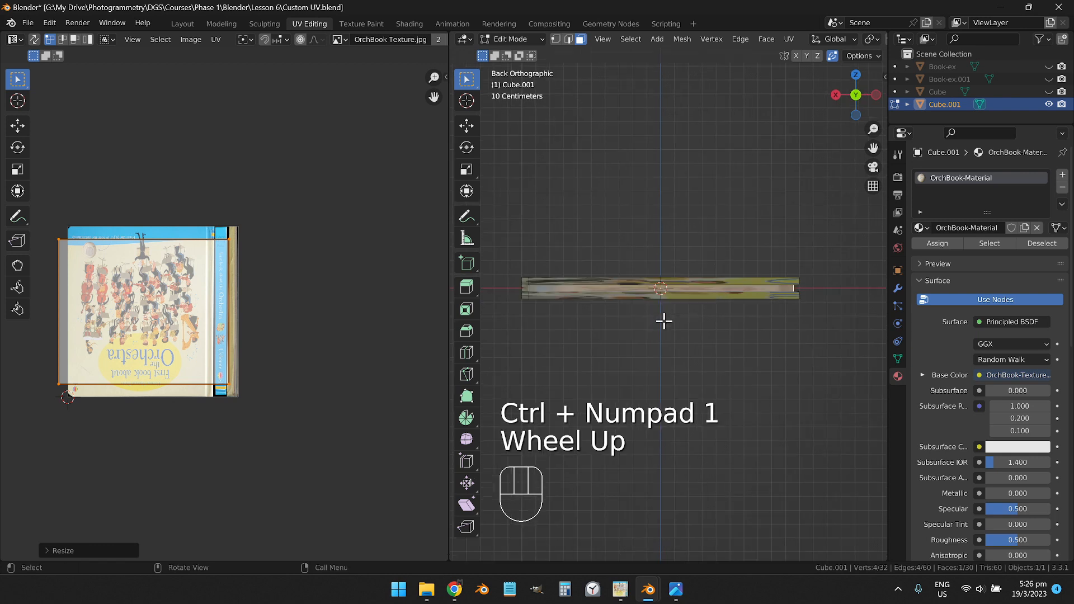
Project the selected page face's UVs from the straight-on back view
shift+scroll(731, 319, down, 1)
shift+middle_click(681, 291)
click(681, 287)
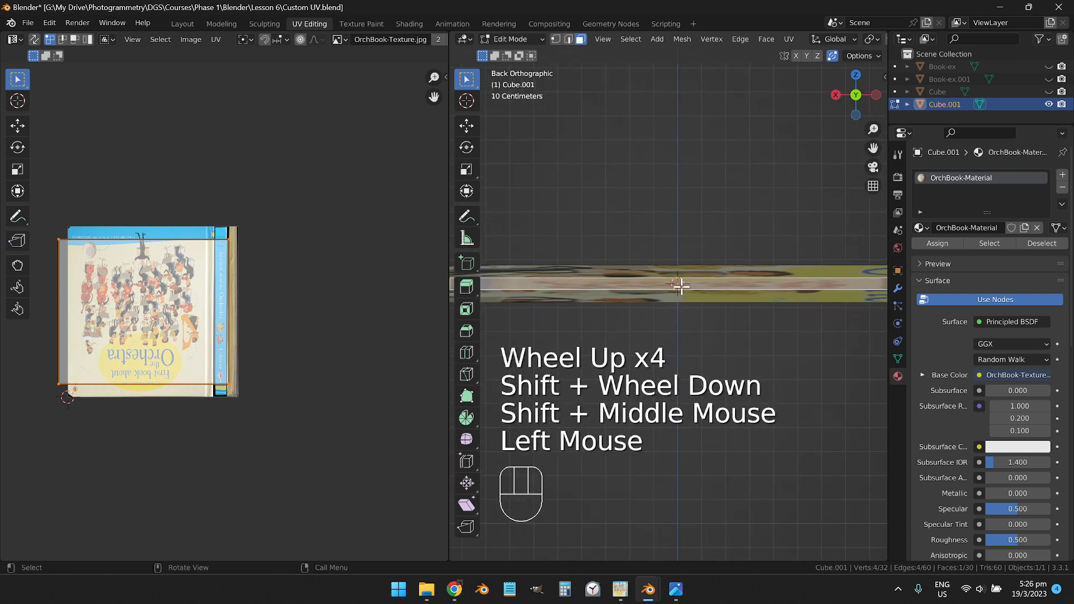
click(679, 289)
click(687, 287)
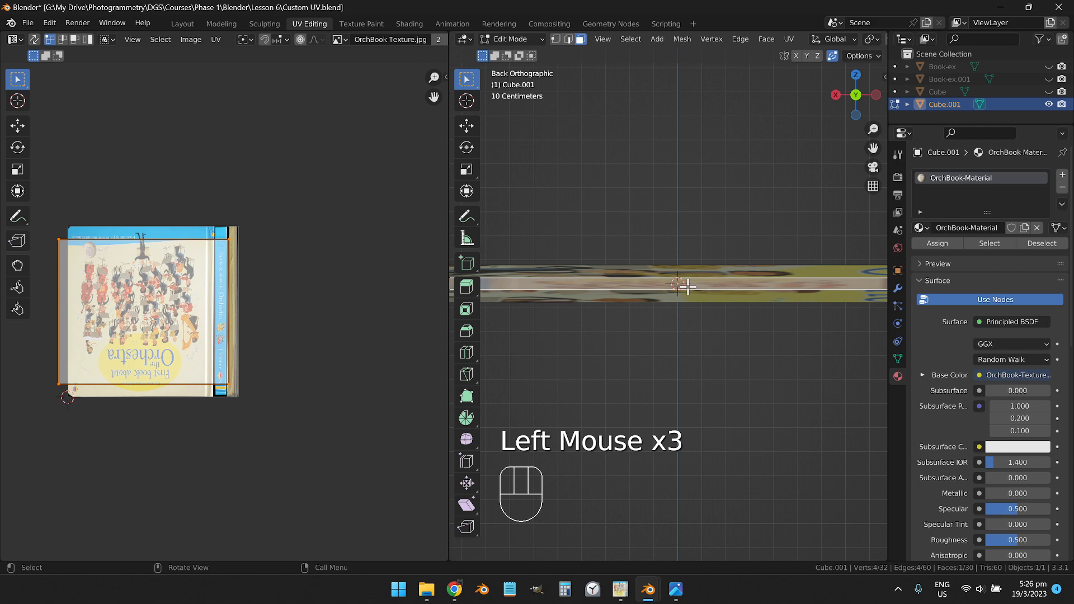
key(u)
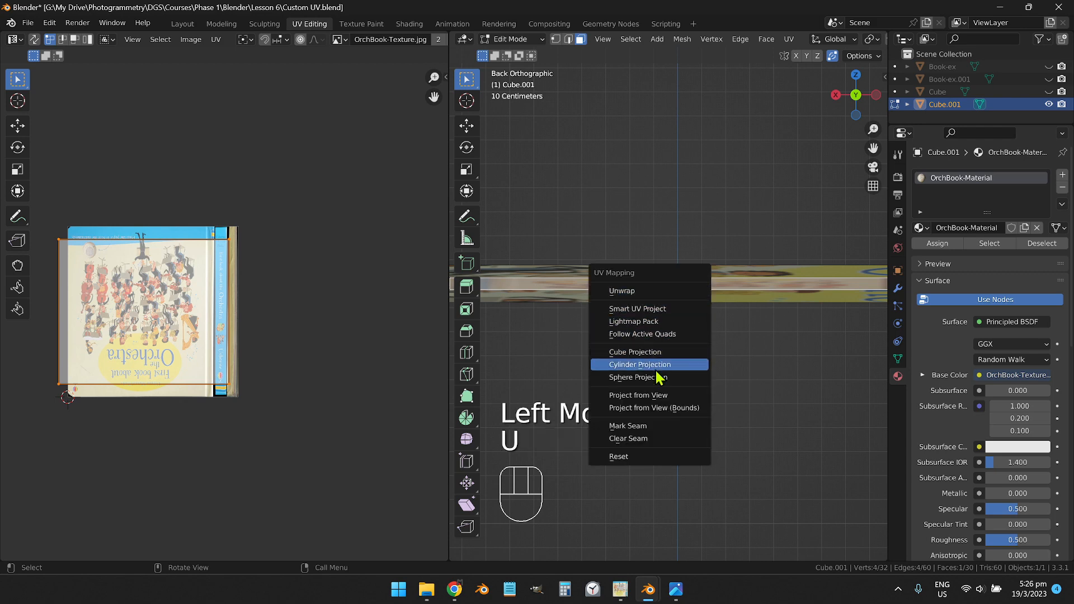
click(654, 397)
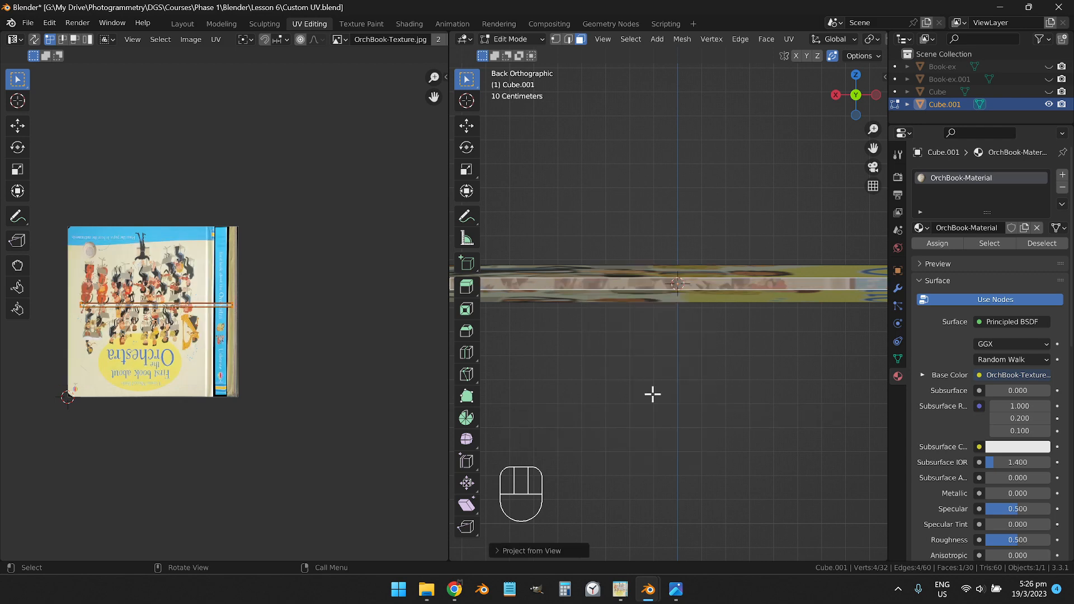
Rotate the page face's UVs by 90 degrees and move them onto the page-edge strip beside the spine image
click(329, 356)
scroll(199, 322, up, 1)
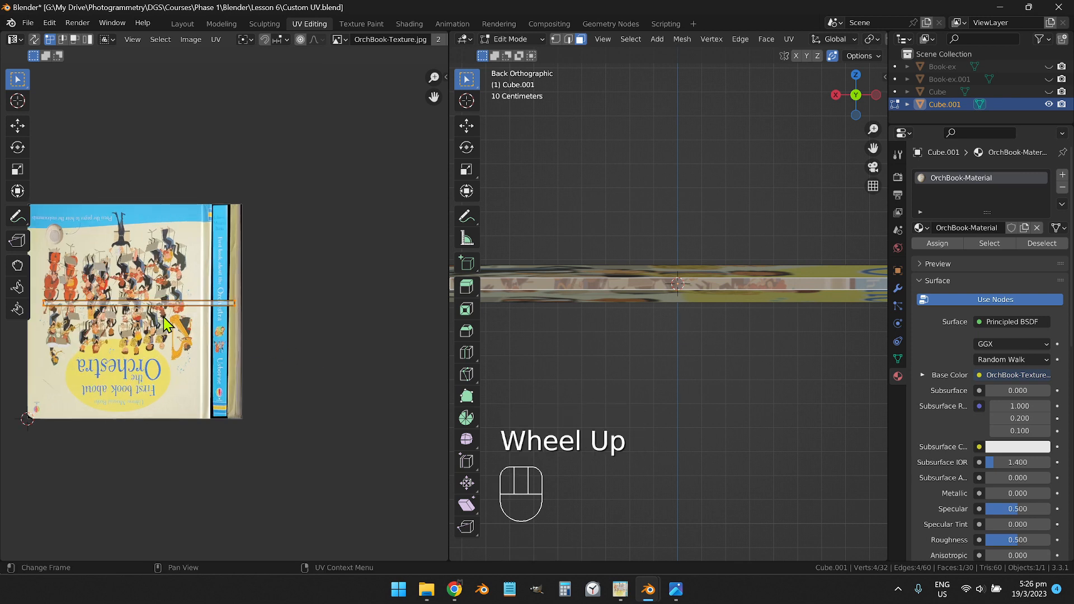
key(r)
key(KP_9)
key(KP_0)
key(KP_Enter)
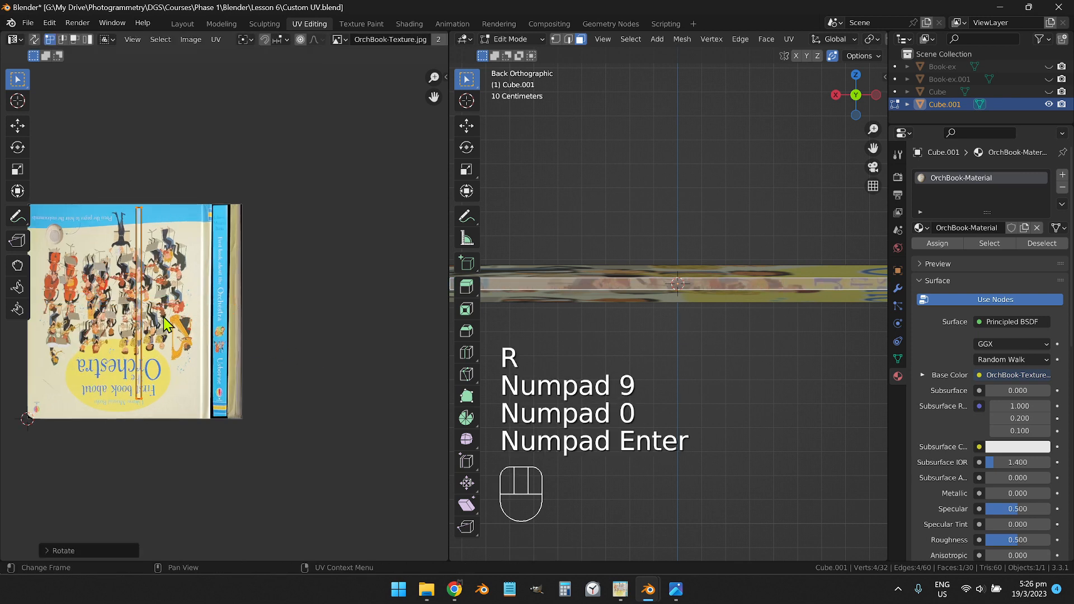
key(g)
click(260, 329)
Scale up the page face's UVs and move their top vertices along Y to the upper end of the page-edge strip
scroll(338, 342, up, 1)
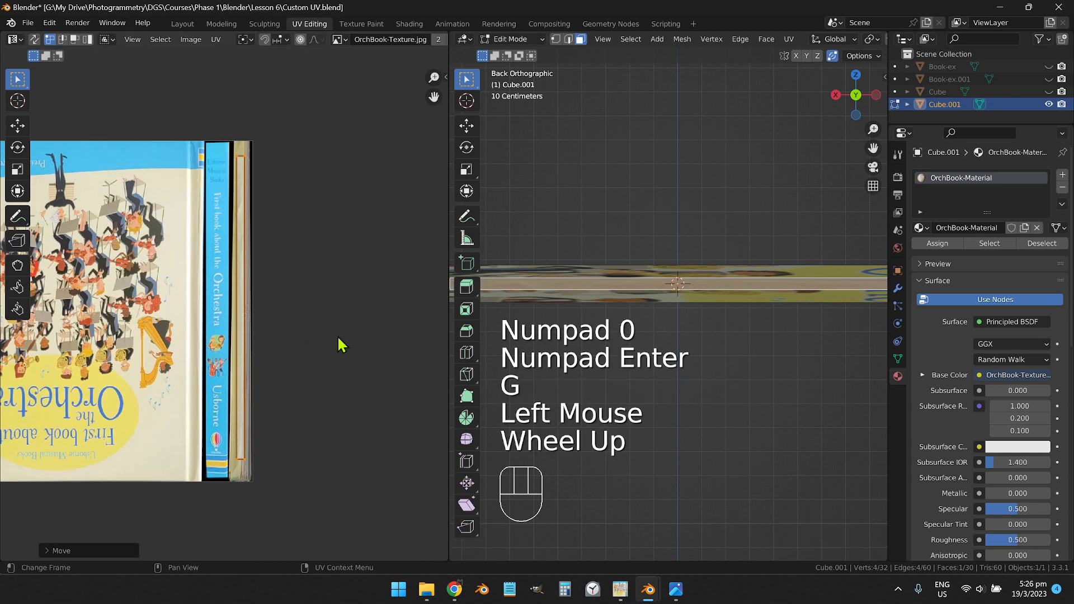
middle_click(325, 340)
key(s)
click(287, 353)
click(202, 129)
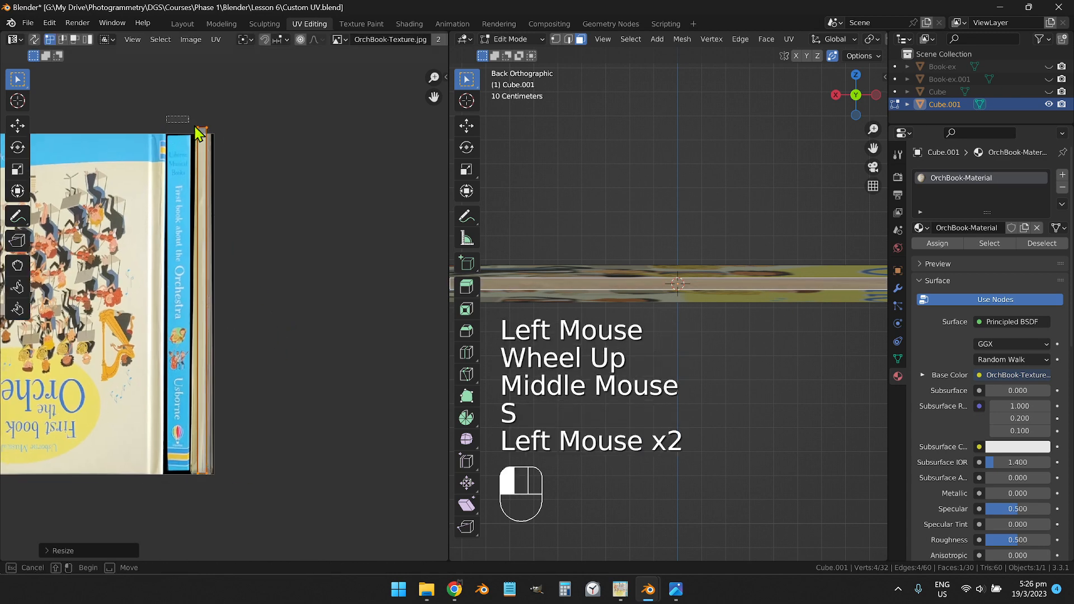
key(g)
key(y)
click(234, 170)
Move the right and left UV vertices along X to the page-edge strip's borders, including a correction of the top-left vertex
click(235, 319)
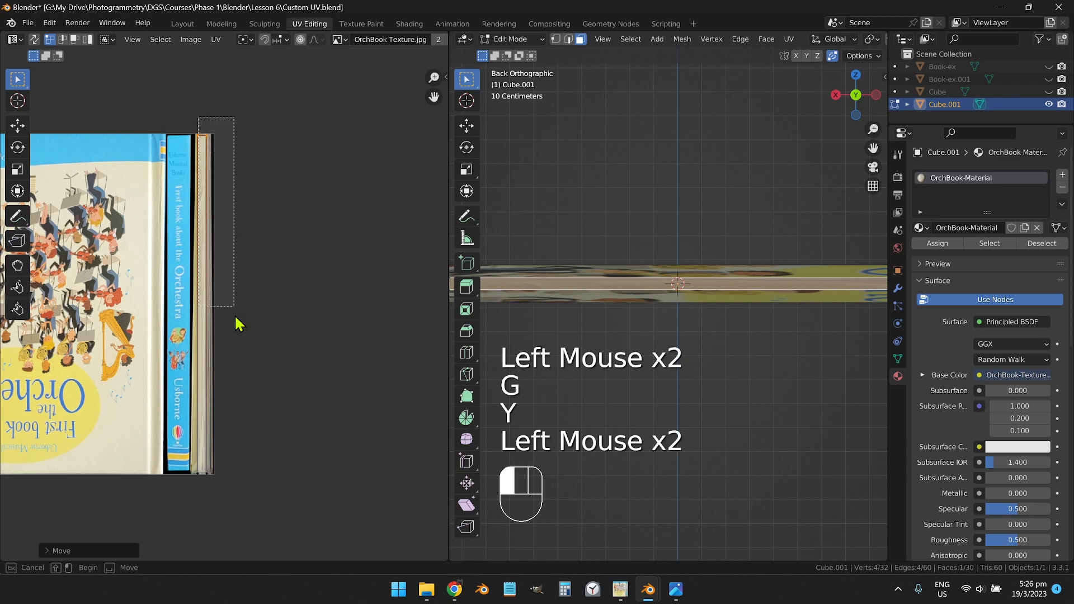
key(g)
key(x)
click(268, 456)
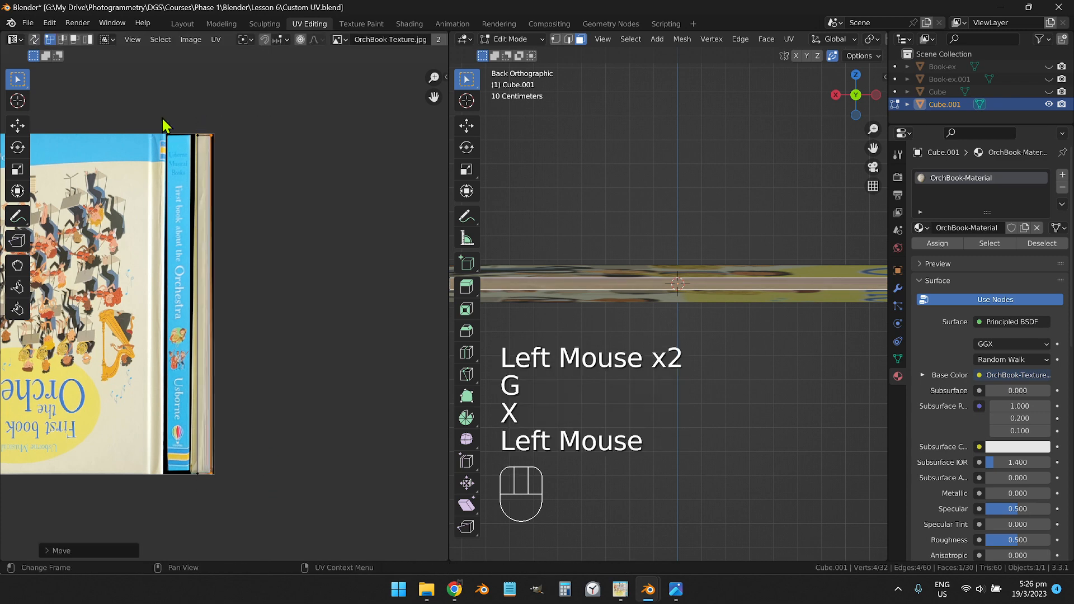
drag(163, 100, 206, 490)
key(g)
key(x)
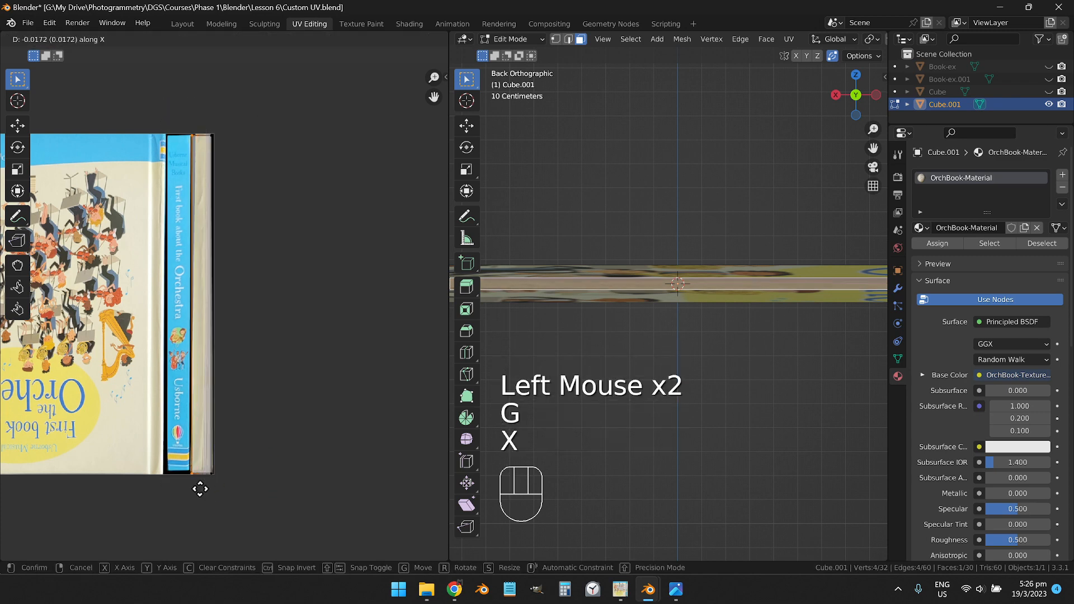
click(199, 489)
click(191, 139)
key(g)
key(x)
click(197, 149)
click(317, 339)
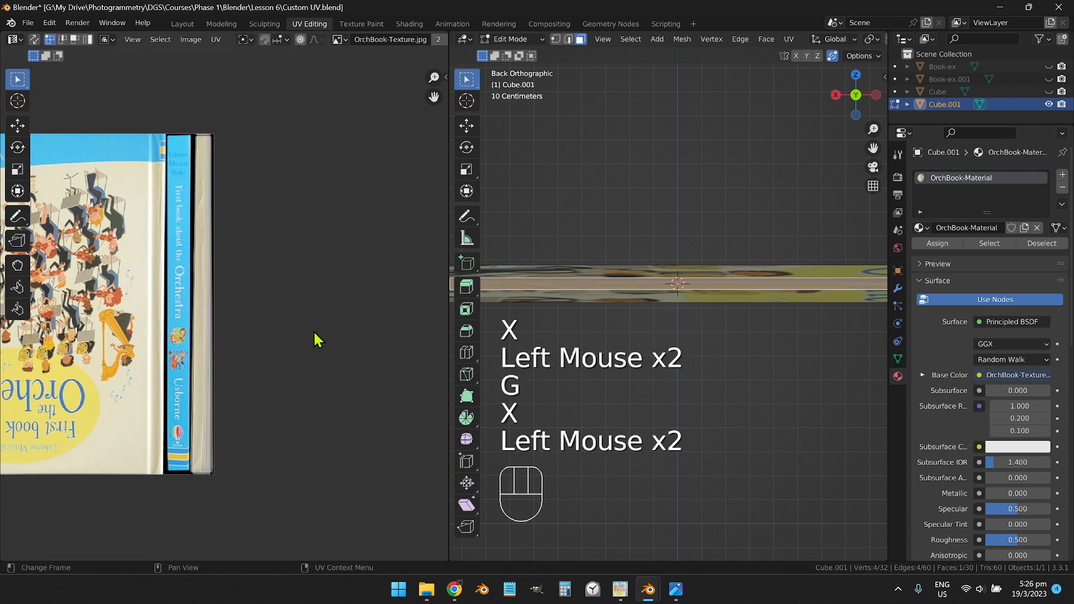
Select the narrow outer edge faces of the covers and spine along the book's back side
click(659, 358)
scroll(668, 346, down, 2)
scroll(671, 343, up, 2)
drag(673, 343, 697, 369)
drag(651, 363, 729, 354)
click(536, 312)
scroll(658, 337, down, 1)
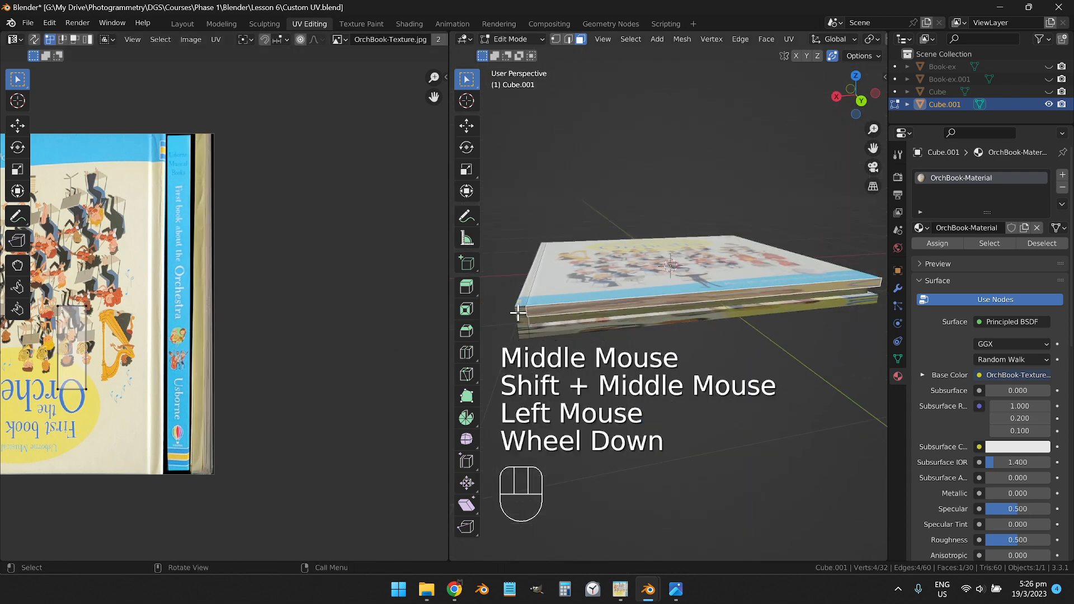
click(537, 323)
click(526, 310)
ctrl+click(525, 330)
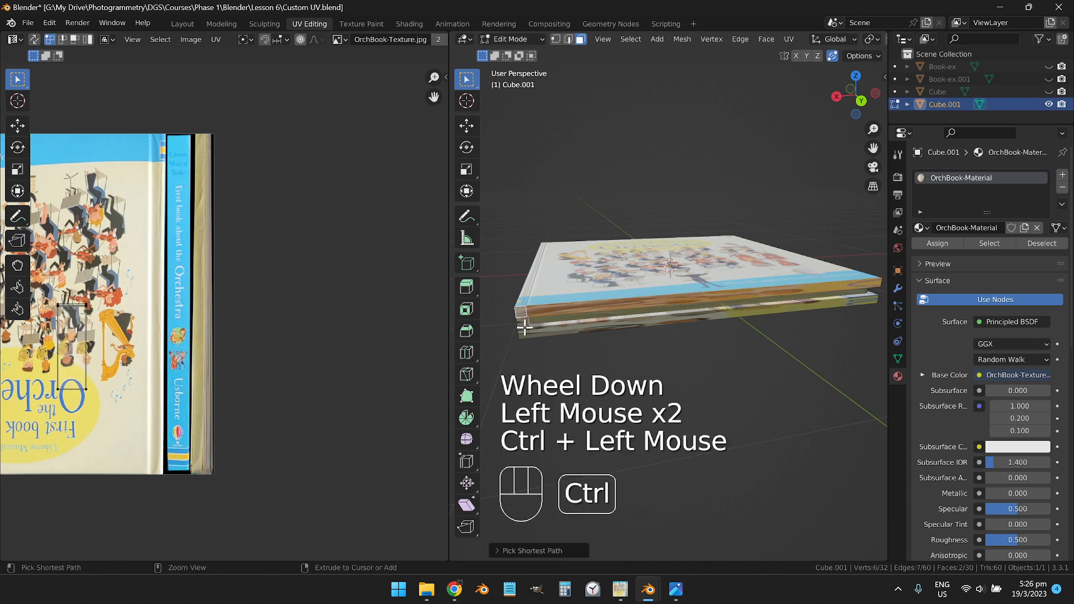
ctrl+click(525, 338)
ctrl+click(575, 333)
Add the cover edge faces on the book's remaining sides to the selection and unwrap them all
scroll(668, 338, down, 2)
middle_click(671, 336)
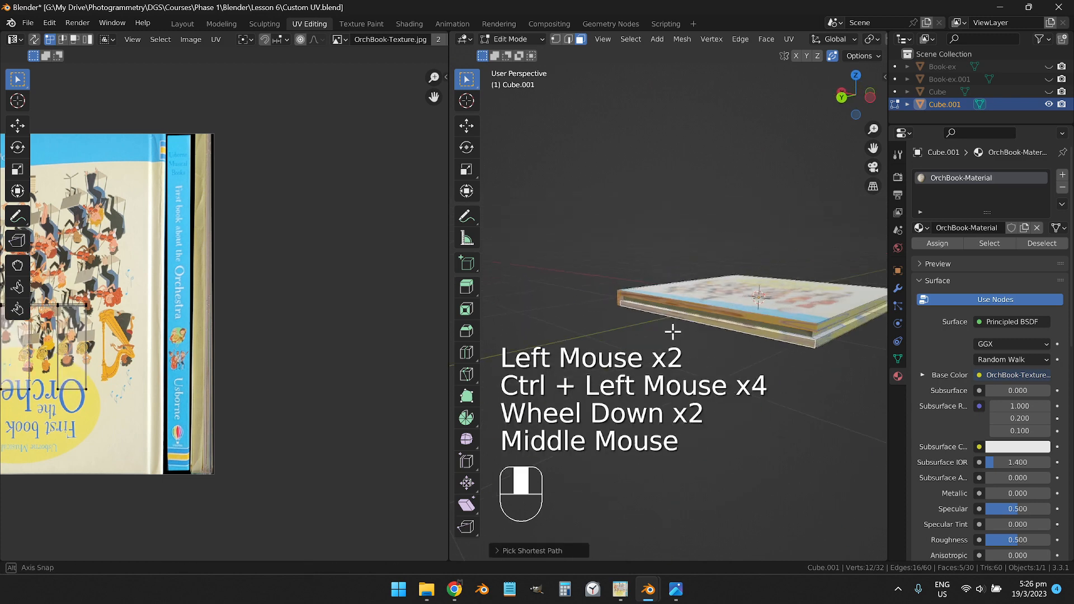
shift+middle_click(671, 335)
ctrl+click(659, 341)
middle_click(659, 341)
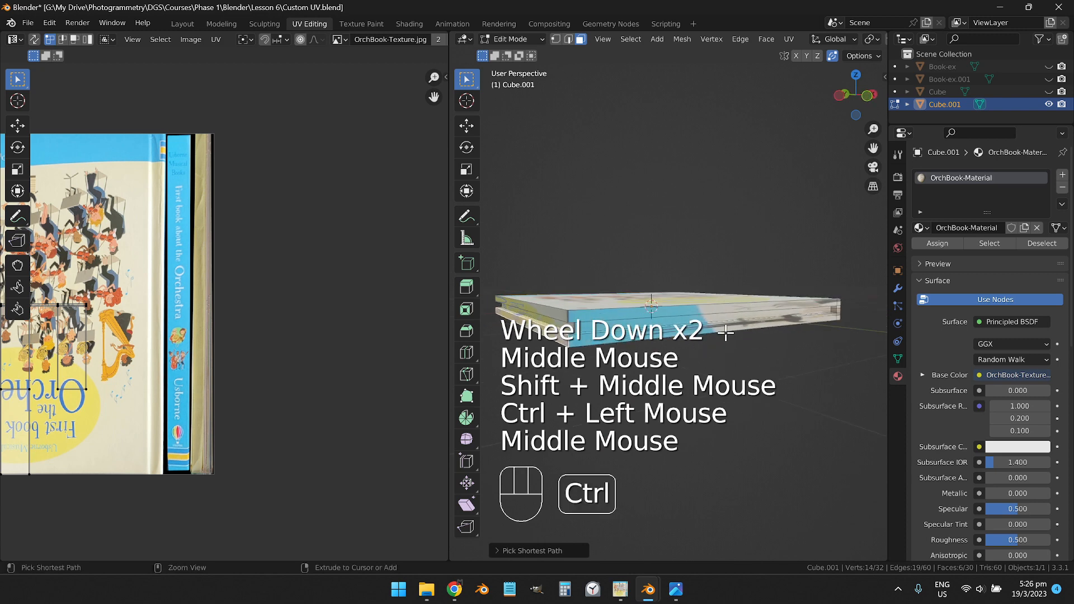
ctrl+click(837, 310)
ctrl+click(839, 308)
ctrl+click(838, 303)
middle_click(834, 305)
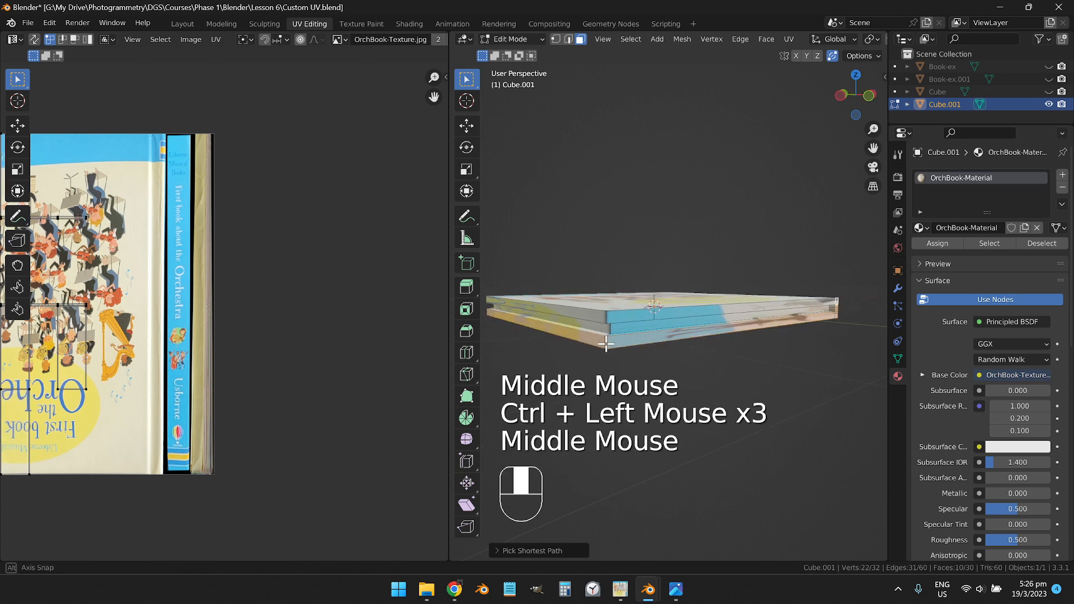
ctrl+click(616, 320)
middle_click(565, 328)
drag(563, 328, 706, 328)
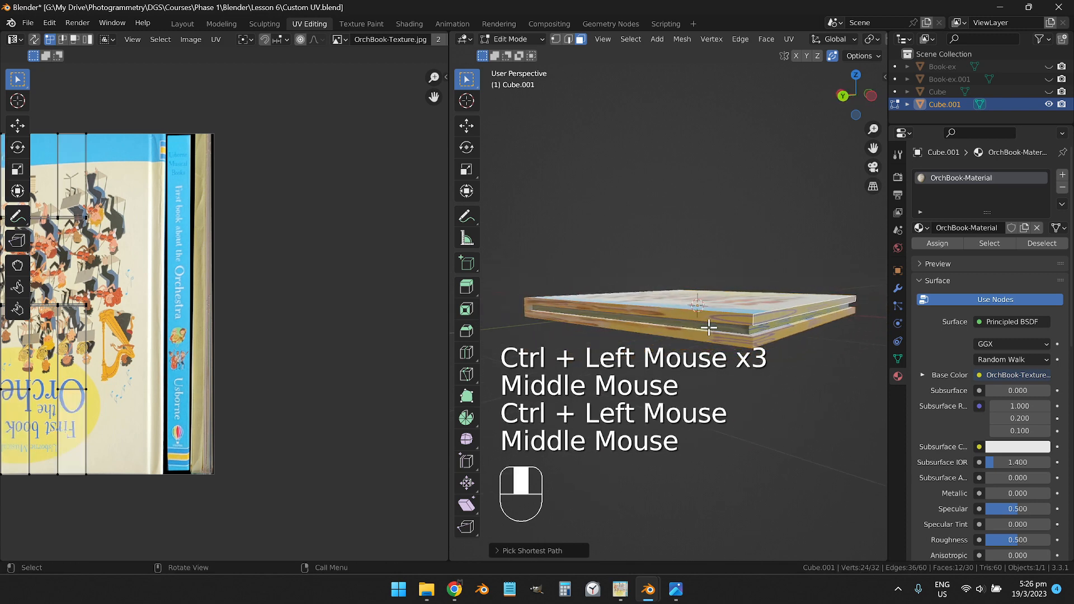
key(u)
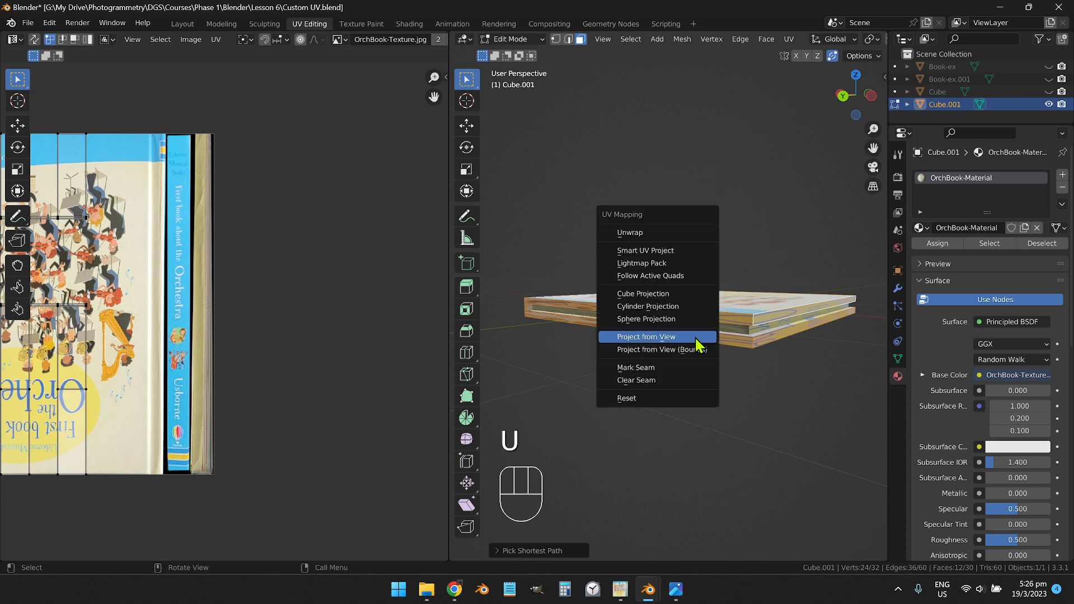
click(649, 233)
Scale down all UVs of the cover edge faces, move them onto the plain cream area beside the title and stretch them along Y
scroll(248, 351, down, 2)
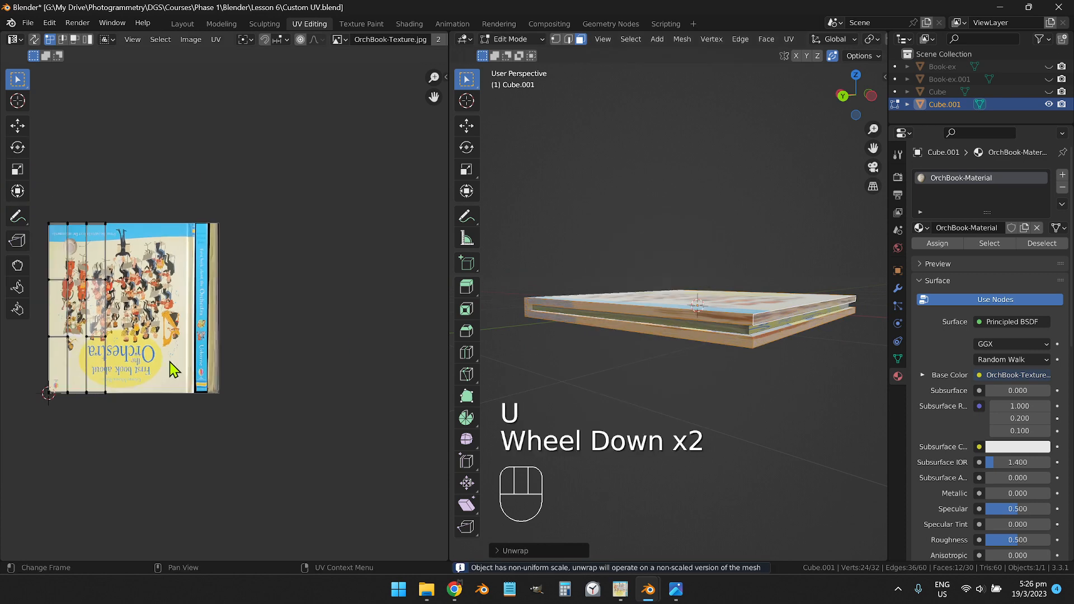
drag(206, 375, 257, 375)
key(a)
scroll(157, 362, up, 2)
drag(158, 363, 201, 327)
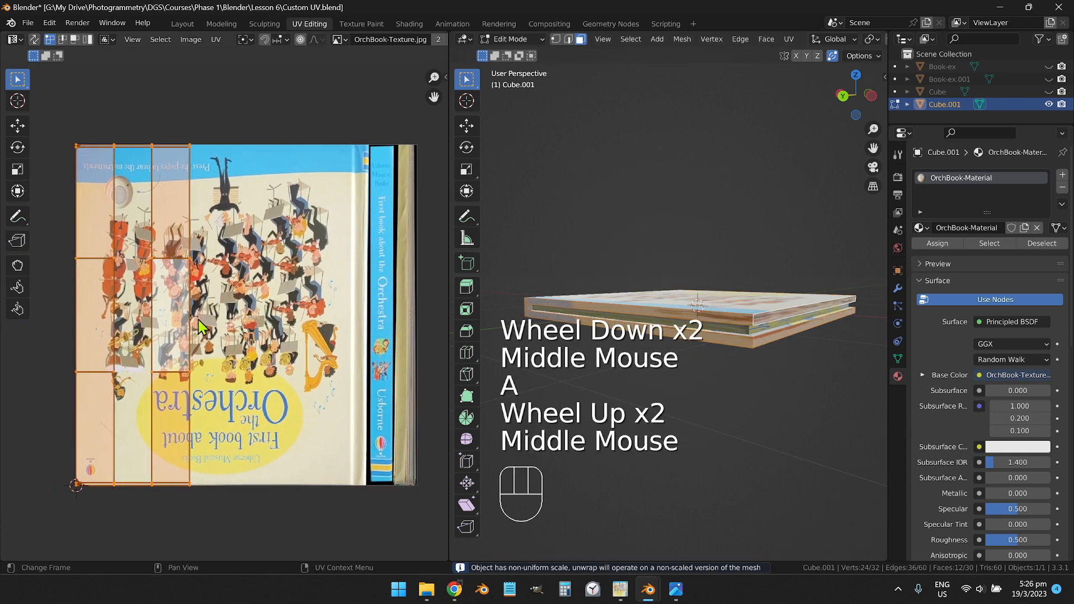
key(s)
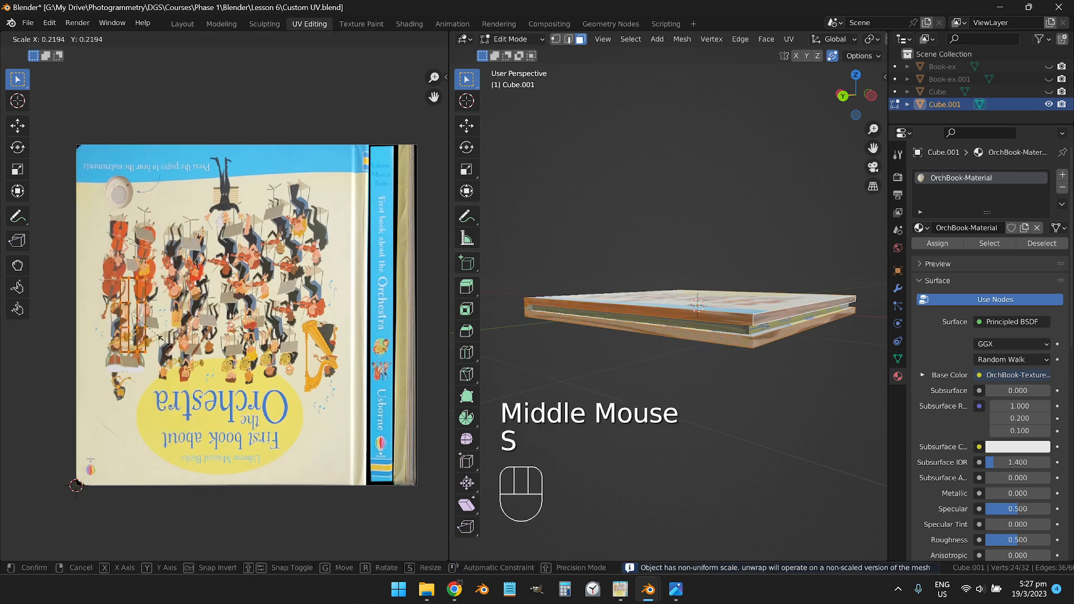
click(151, 327)
key(g)
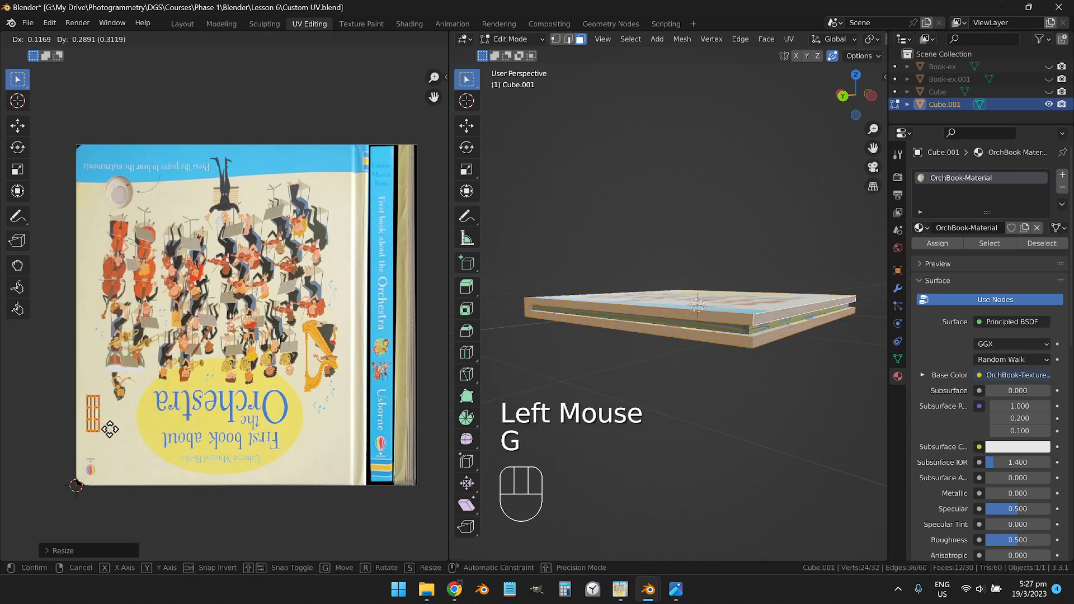
click(110, 429)
key(s)
key(y)
click(112, 433)
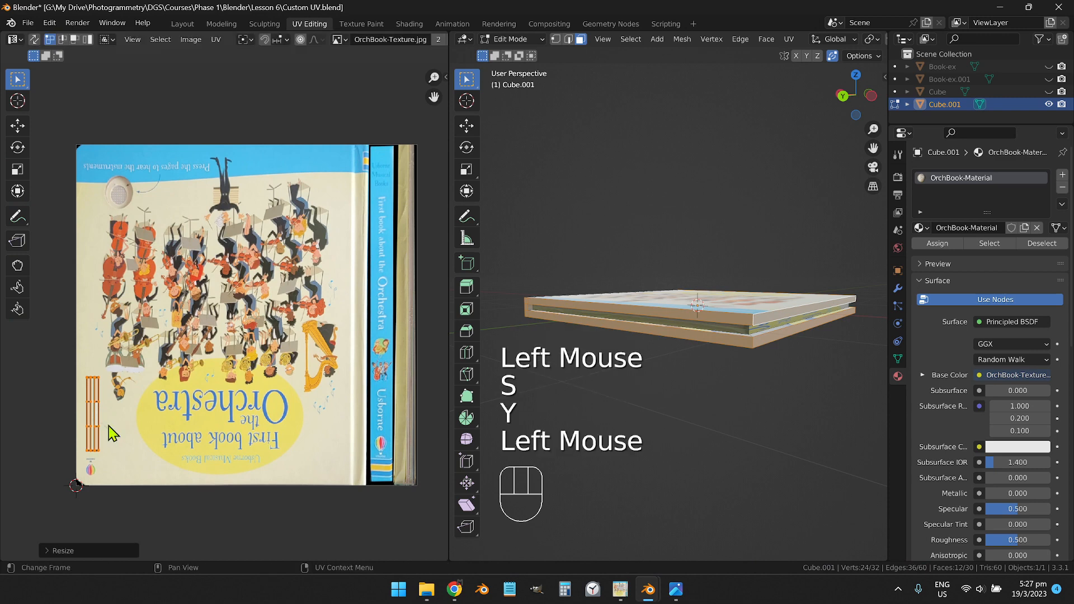
Select the three narrow inner faces of the covers and spine around the back page face and unwrap them
click(724, 398)
drag(724, 398, 679, 328)
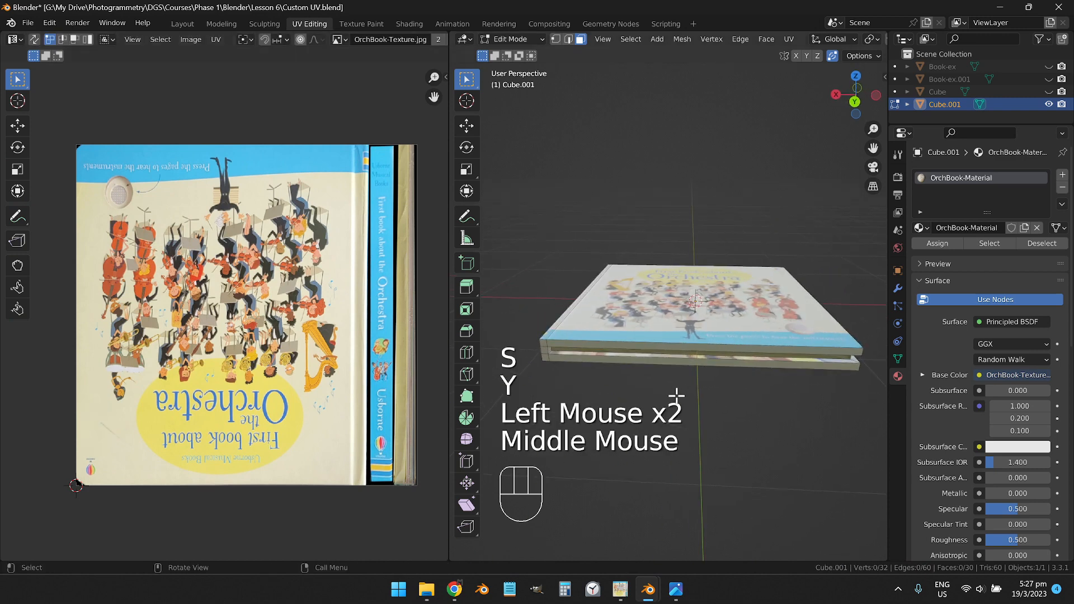
scroll(617, 392, up, 2)
drag(617, 393, 688, 345)
click(633, 326)
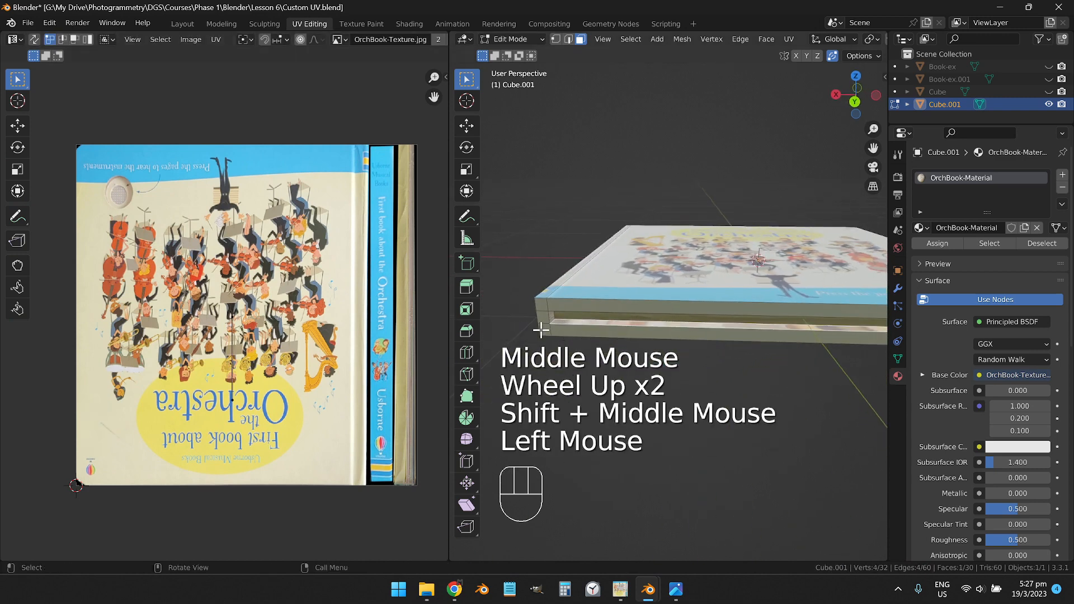
drag(541, 331, 524, 298)
shift+click(528, 256)
drag(528, 256, 559, 218)
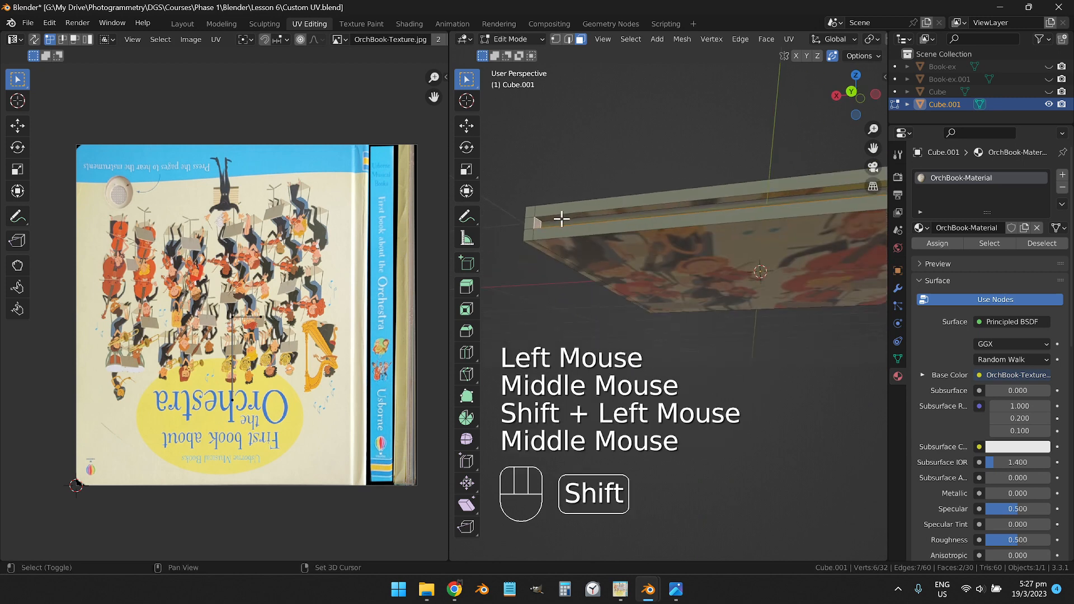
shift+click(562, 216)
key(u)
click(562, 220)
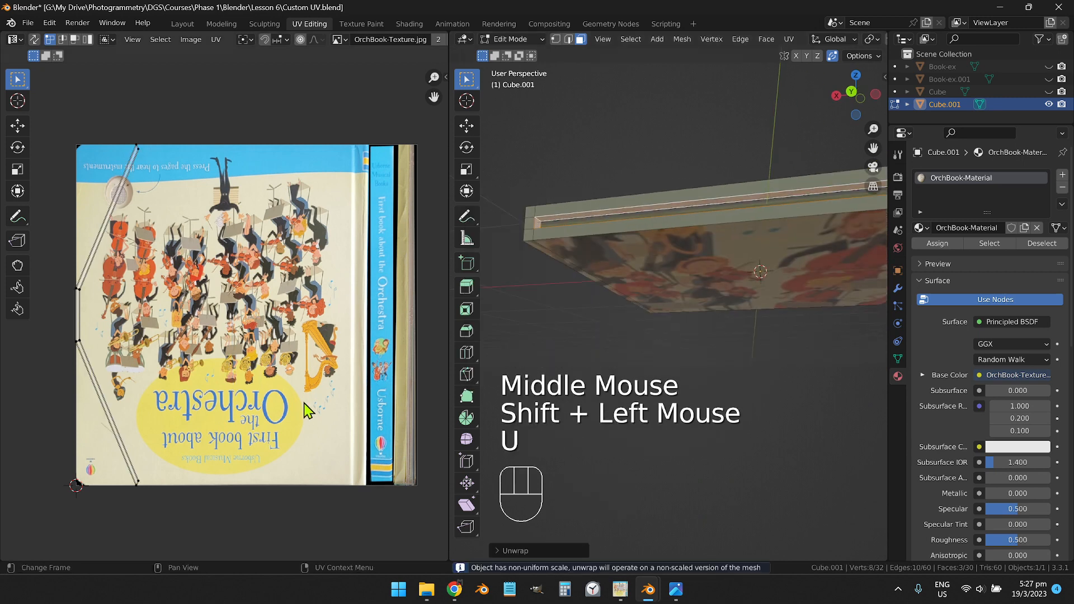
Scale down all UVs of the inner cover faces and move them onto the plain cream area near the cover's lower corner
key(a)
key(s)
click(168, 413)
key(g)
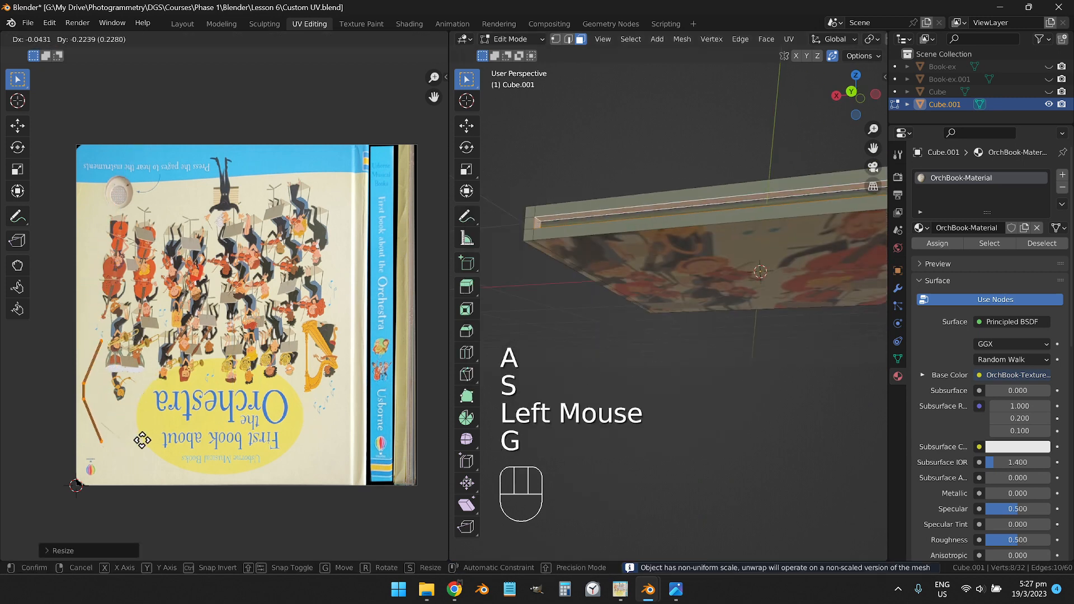
click(158, 454)
scroll(92, 381, up, 2)
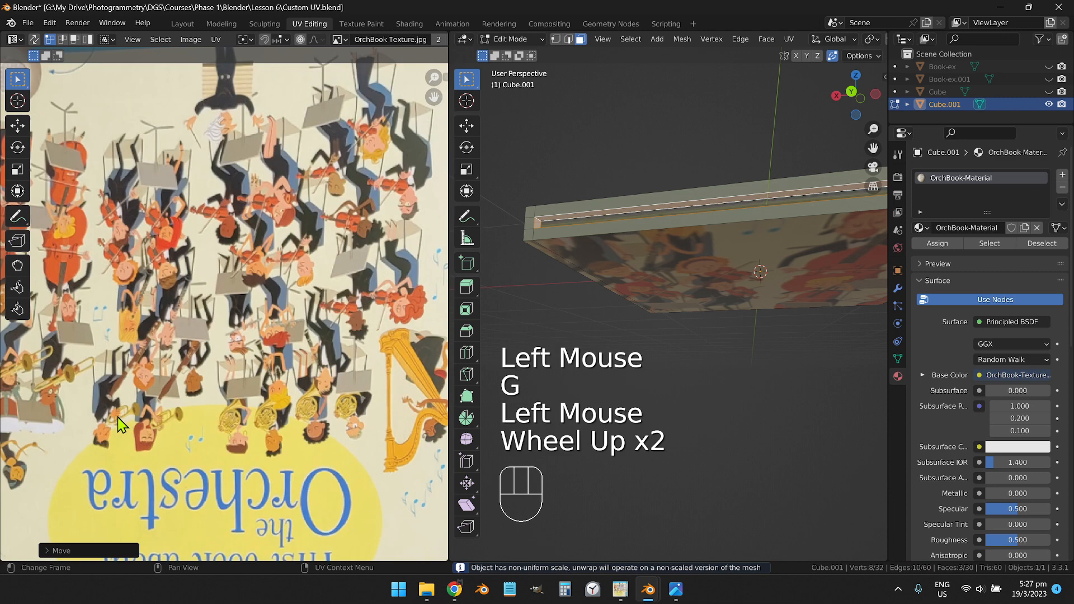
drag(92, 380, 252, 338)
Clear the selection, select the page face between the covers and examine its UV placement and the book's remaining sides
click(621, 335)
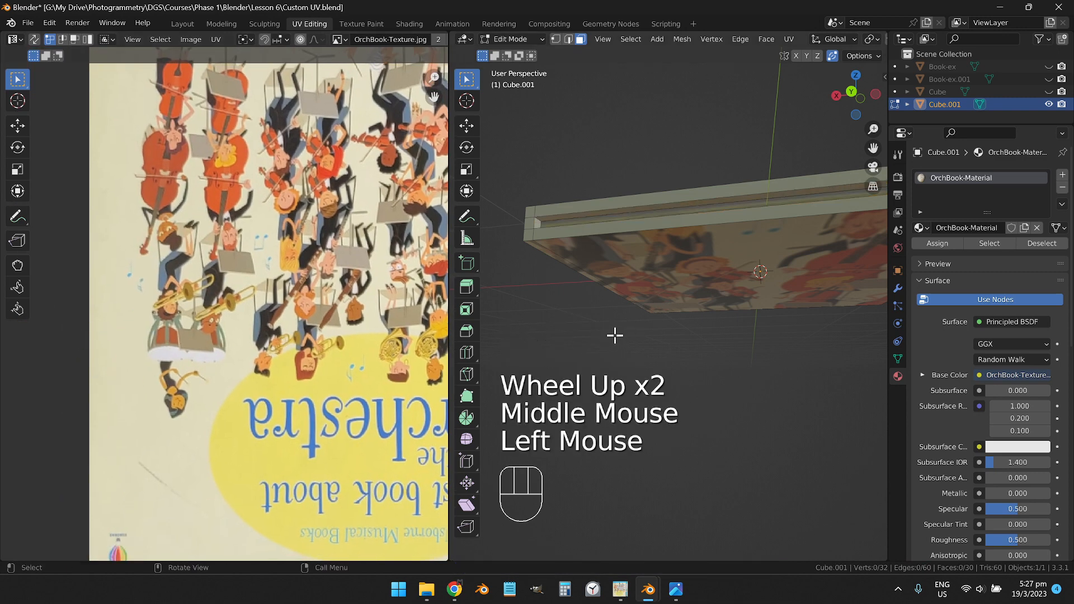
scroll(616, 333, down, 2)
drag(616, 333, 652, 394)
drag(685, 339, 653, 275)
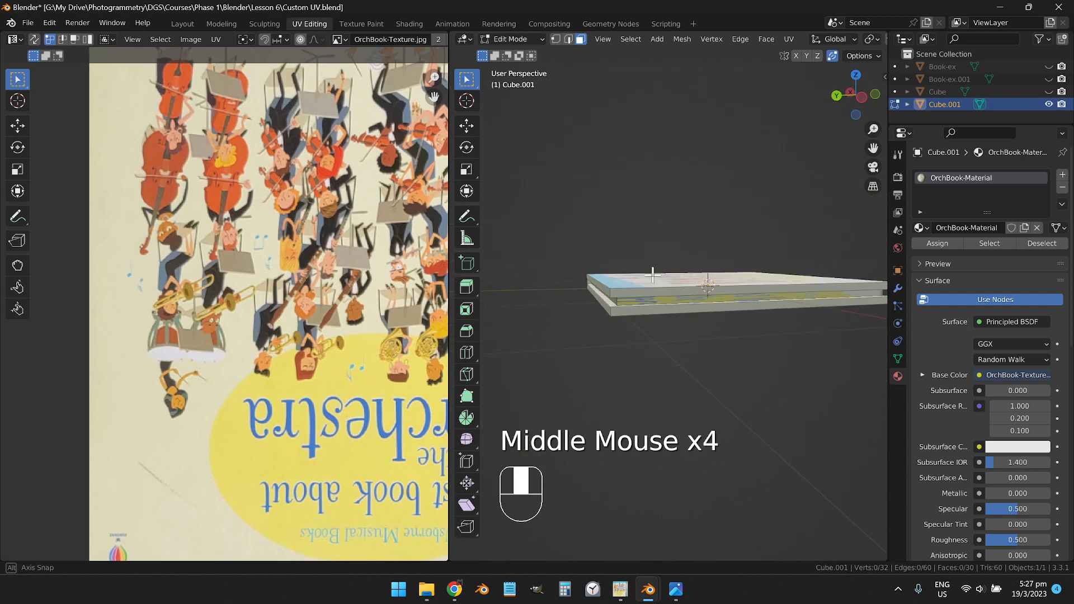
click(688, 298)
drag(343, 344, 37, 349)
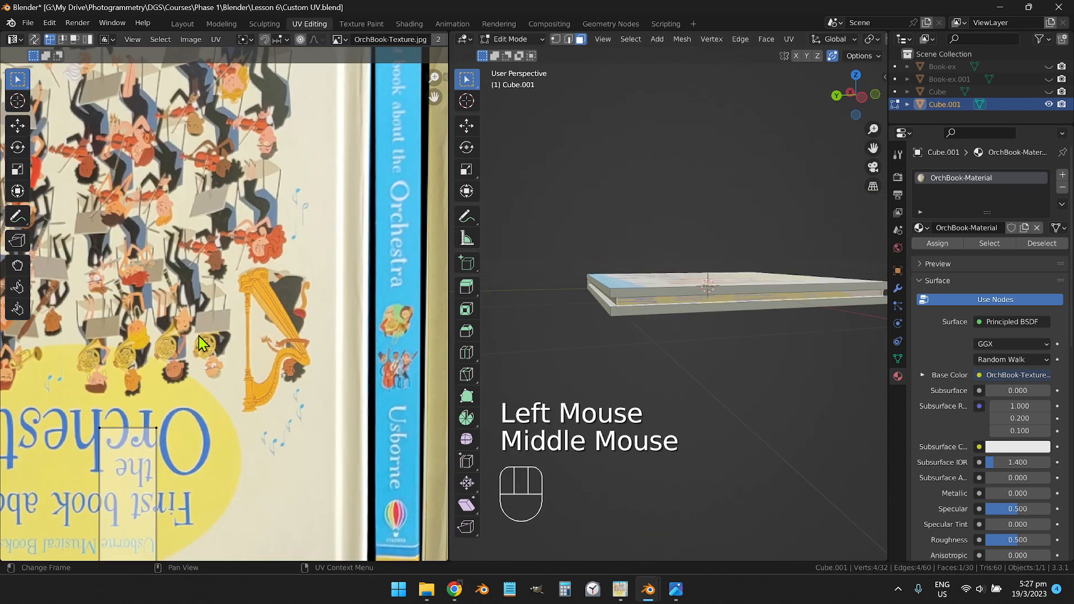
scroll(240, 330, down, 3)
drag(288, 266, 251, 261)
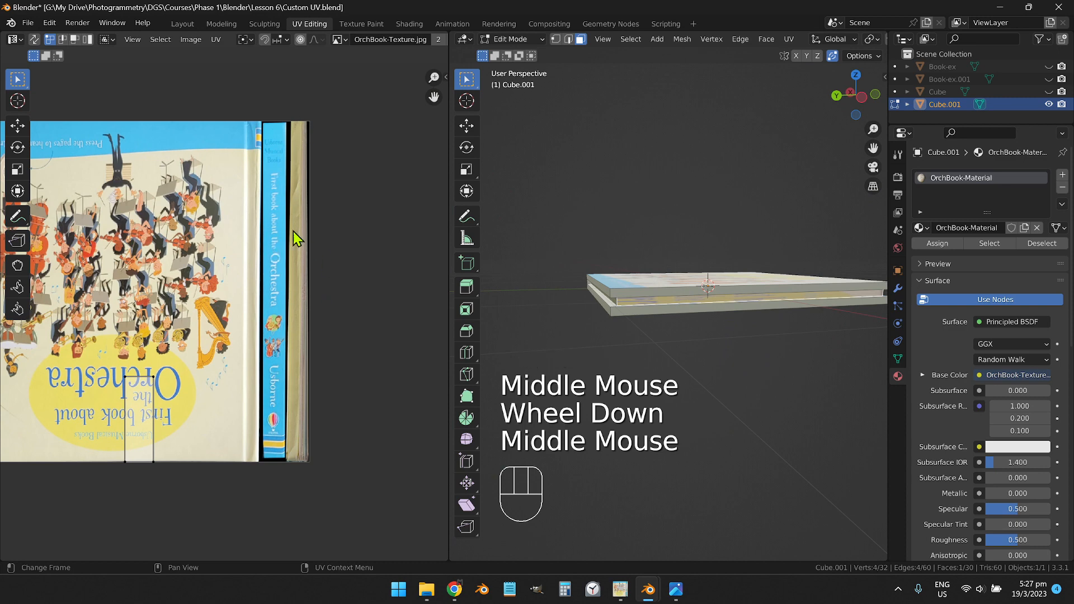
drag(722, 306, 636, 283)
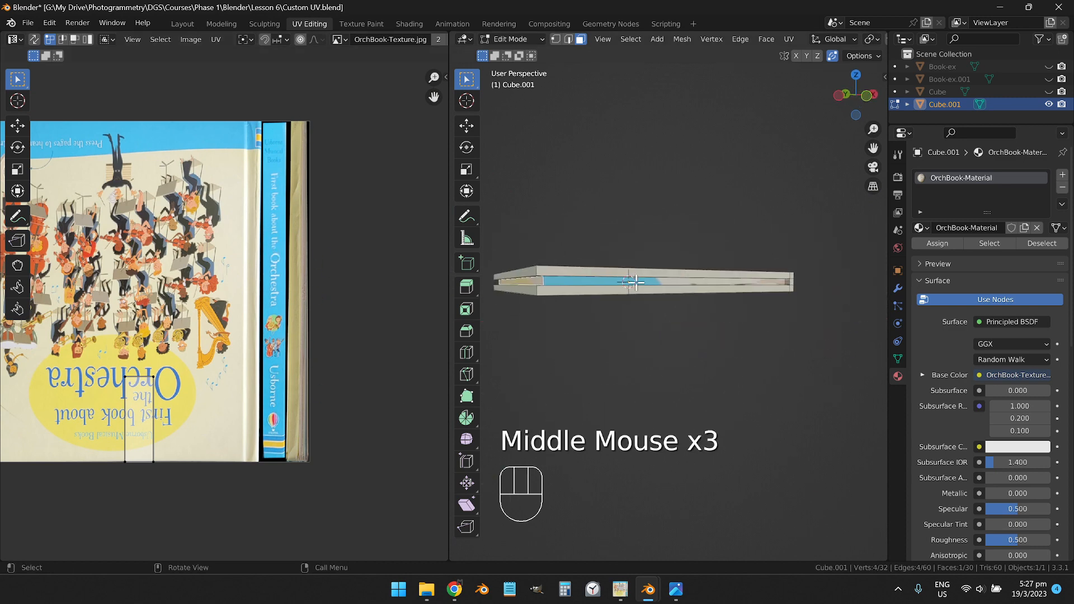
drag(571, 296, 722, 314)
Set the book material's Specular to 0 in the Layout workspace with the front cover in view
click(177, 26)
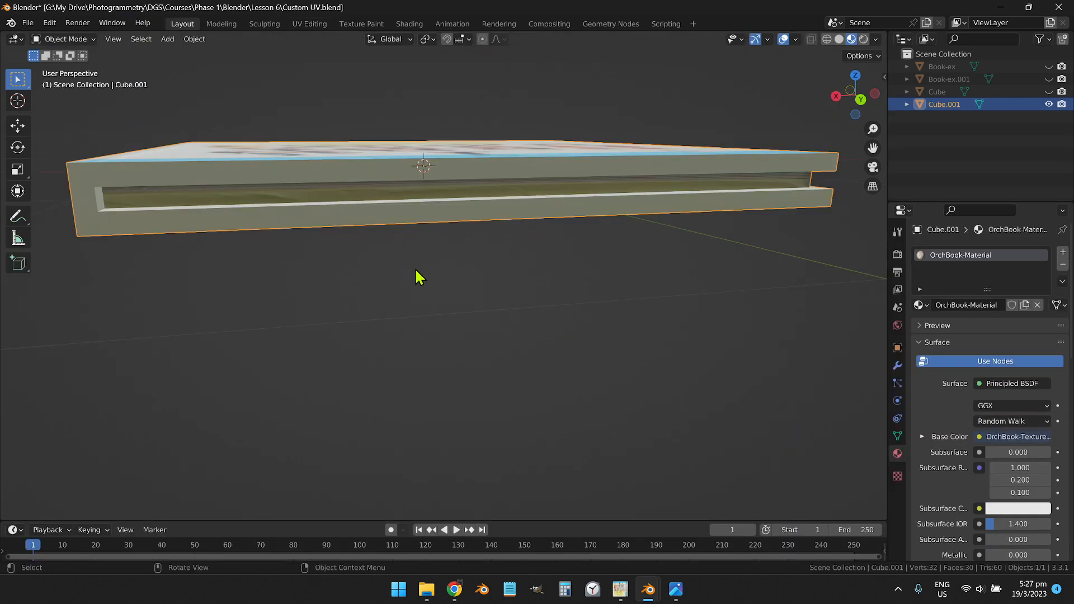
drag(417, 278, 338, 307)
scroll(339, 308, down, 4)
drag(479, 331, 542, 284)
scroll(487, 321, up, 3)
scroll(985, 428, down, 5)
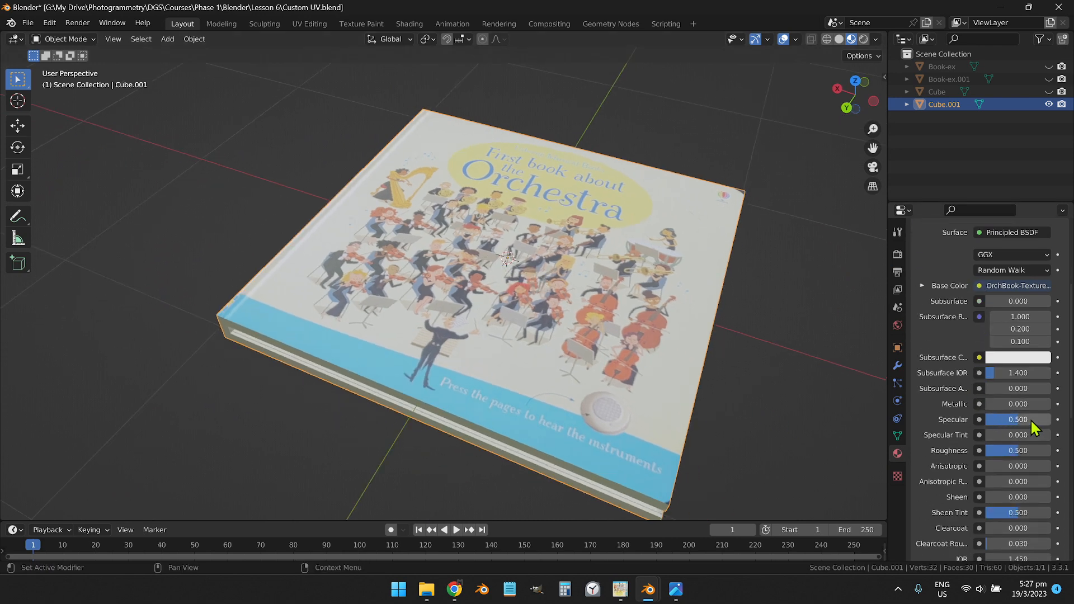
mouse_move(1031, 421)
mouse_down()
mouse_move(986, 421)
mouse_move(1052, 420)
mouse_move(1002, 421)
mouse_up()
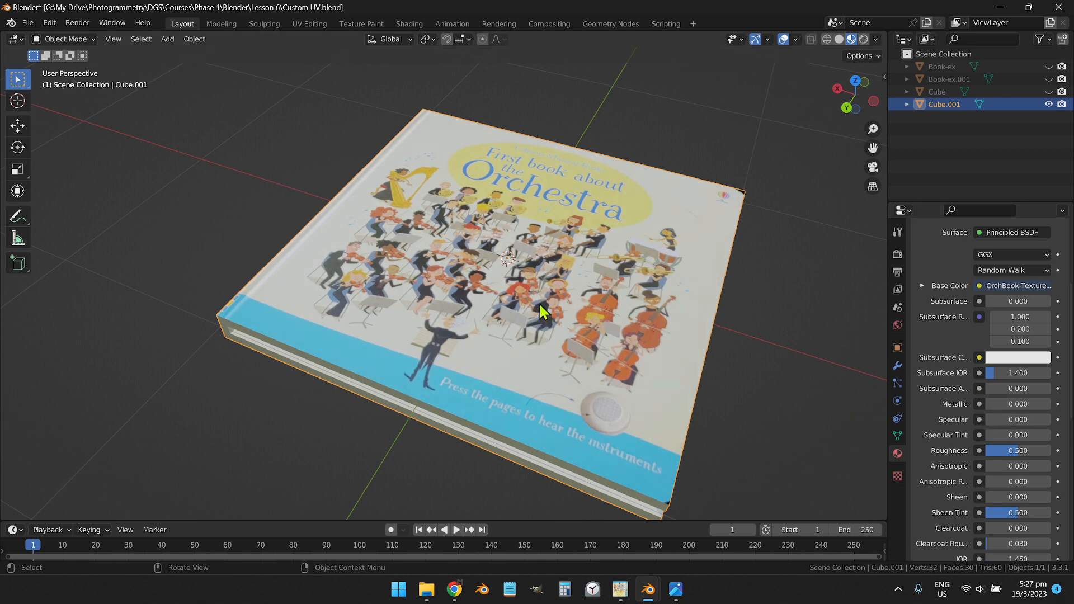
Examine the textured book from several angles and compare it with the source photos and OrchBook-Texture.jpg in the photo viewer
drag(539, 303, 541, 281)
drag(561, 246, 502, 211)
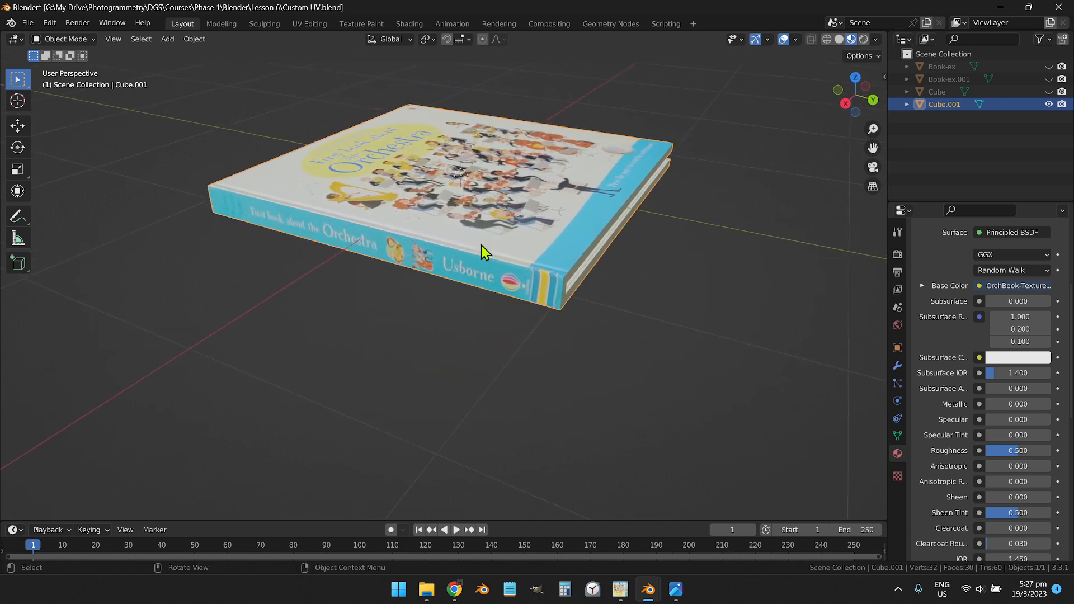
drag(480, 246, 356, 266)
drag(414, 229, 508, 240)
scroll(472, 246, down, 3)
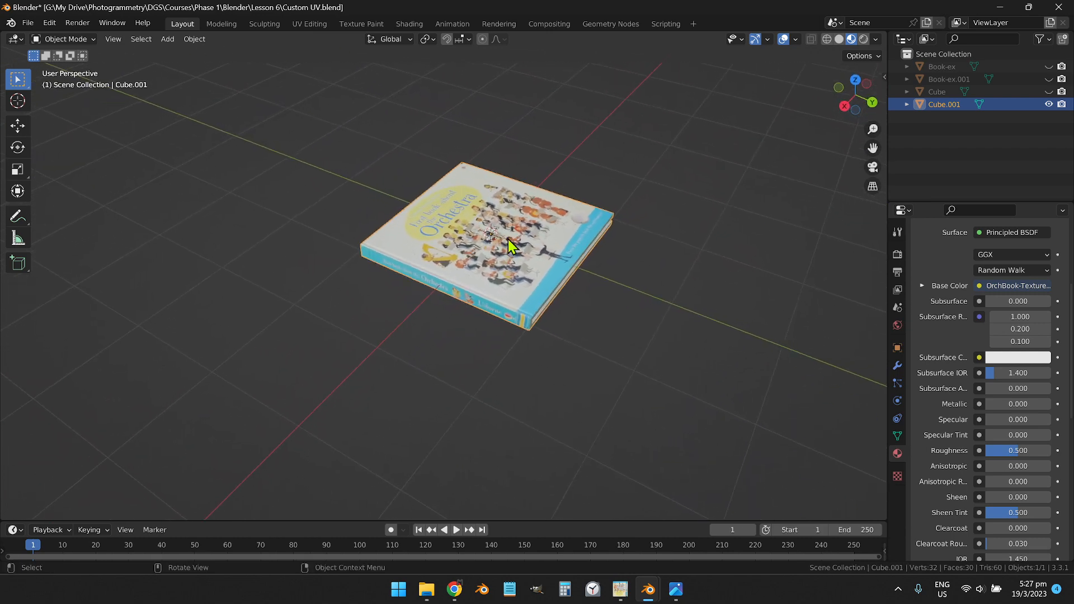
click(621, 590)
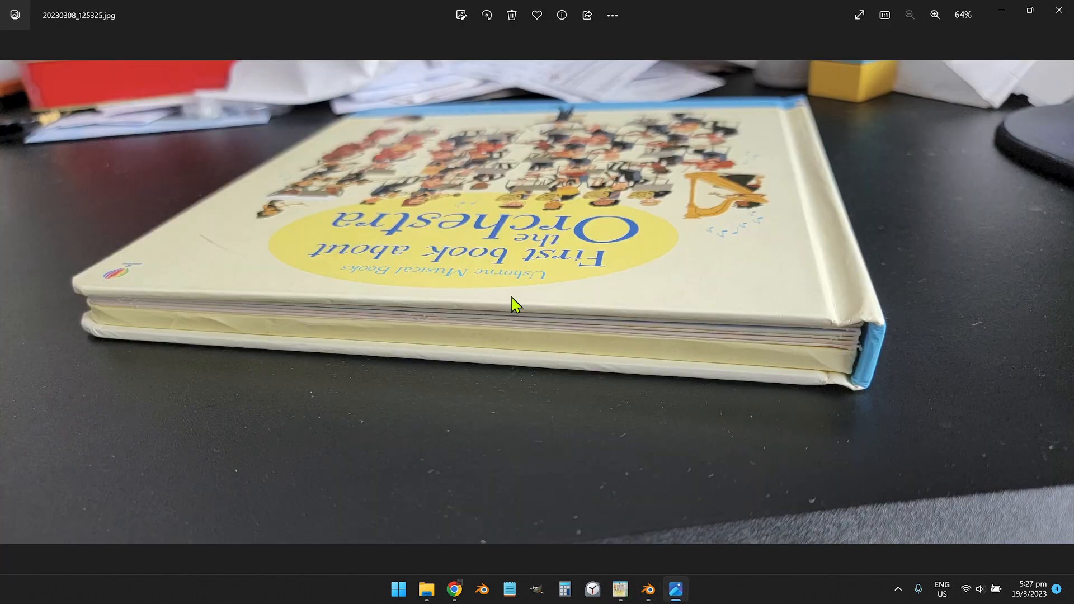
key(Right)
key(Right)
key(Right)
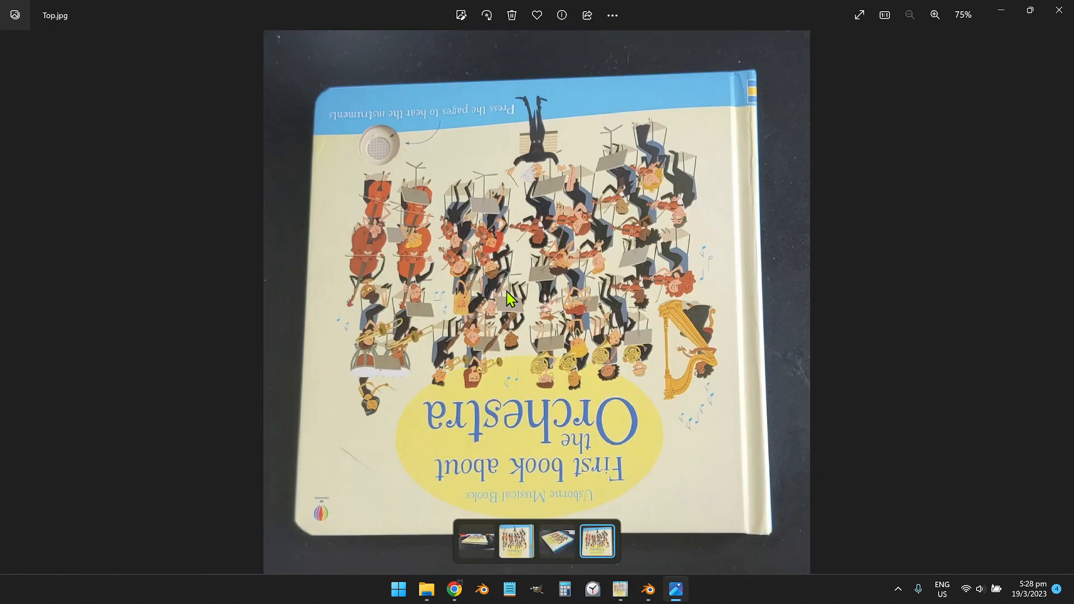
key(Left)
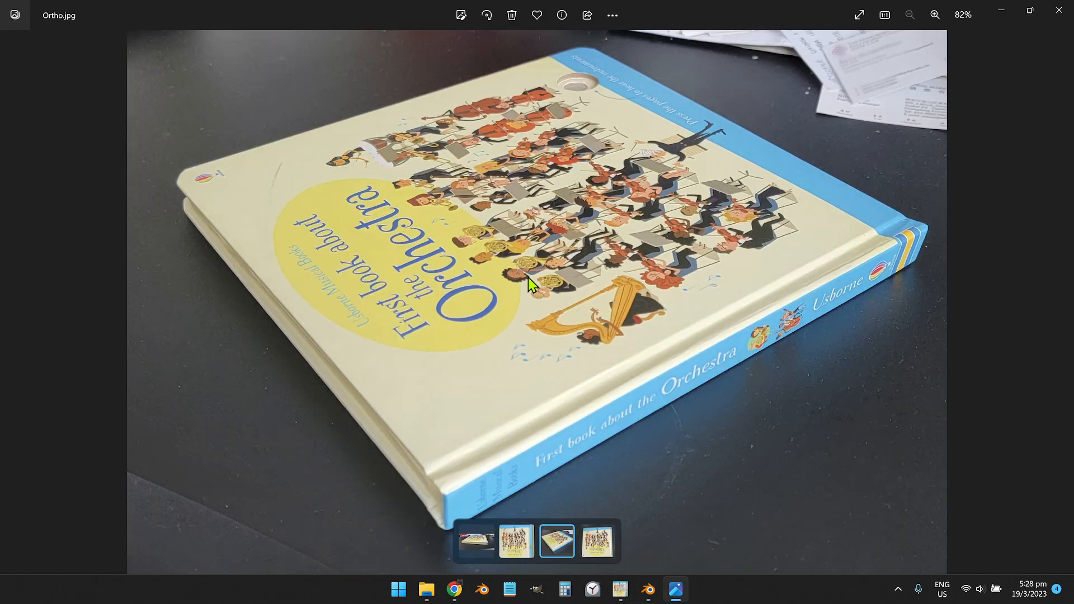
key(Left)
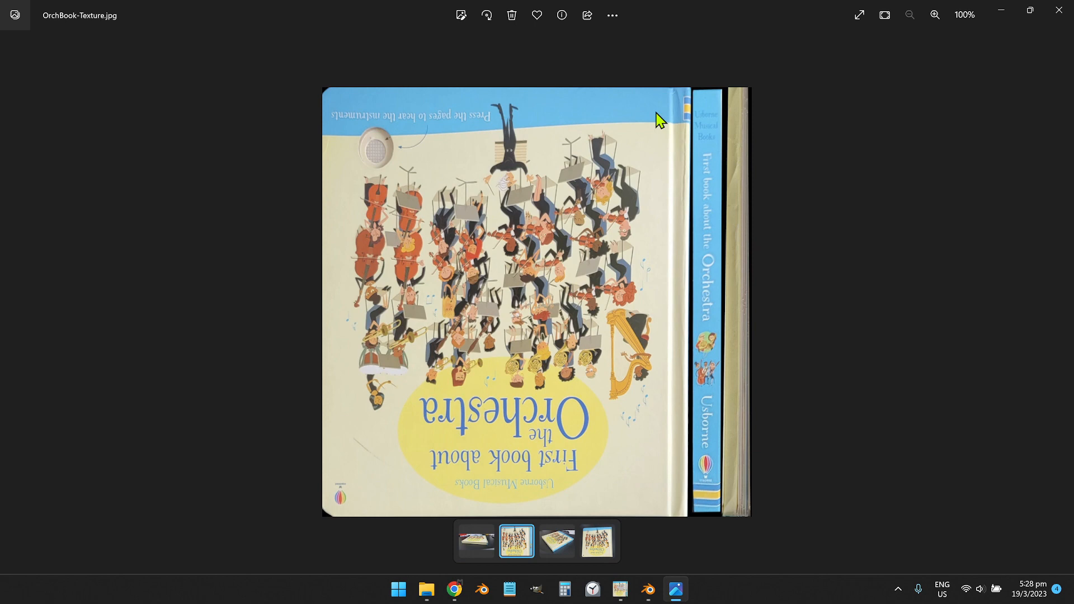
Switch back to Blender and select the front cover face in the UV Editing workspace to examine its UVs over the texture
click(647, 590)
click(678, 527)
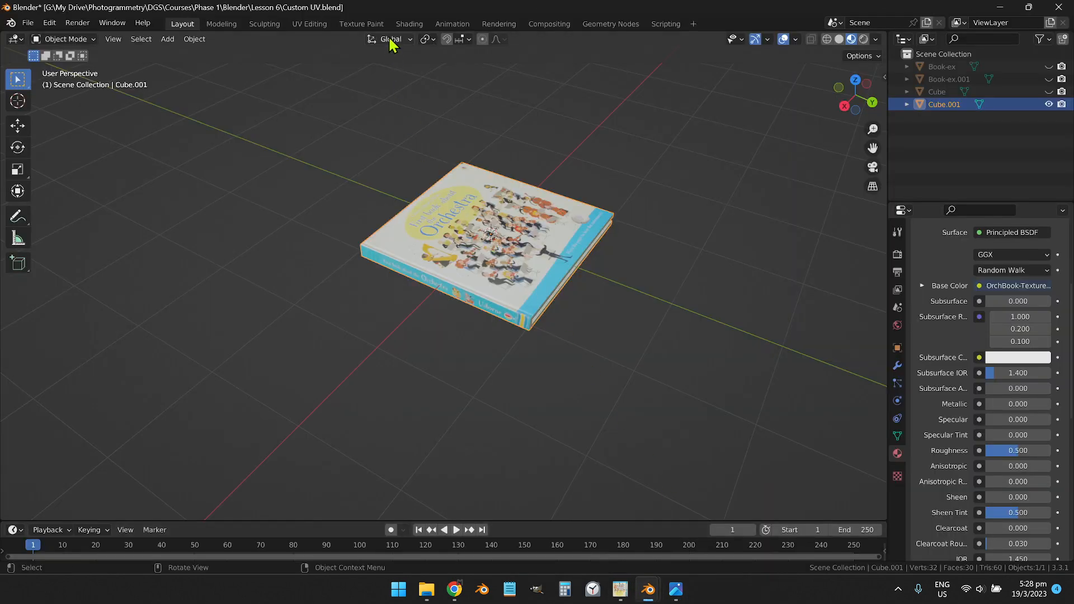
click(409, 23)
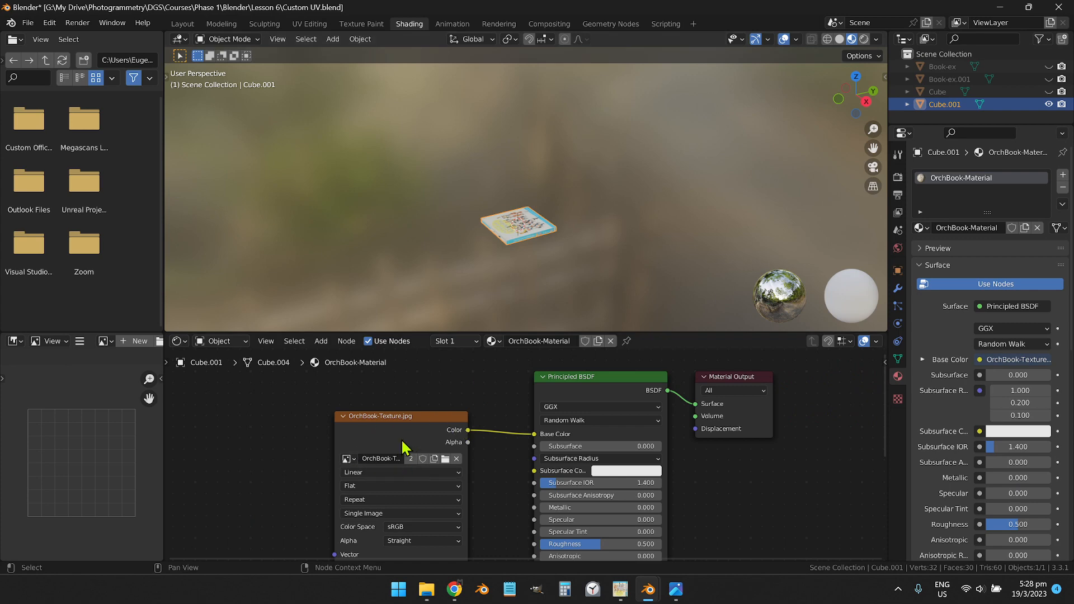
click(309, 24)
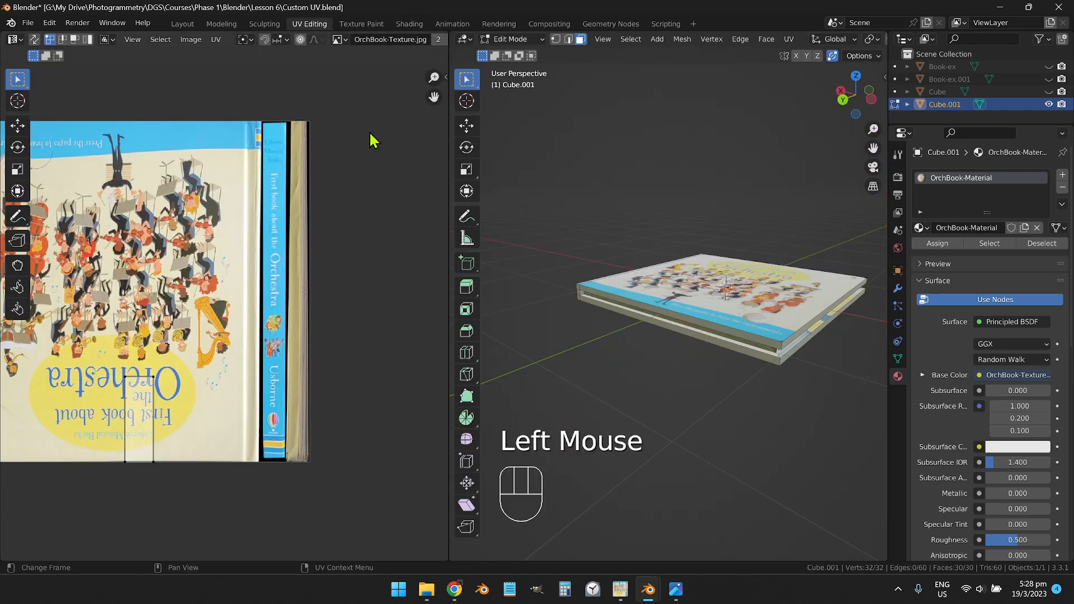
double_click(708, 314)
middle_click(636, 314)
scroll(244, 304, down, 2)
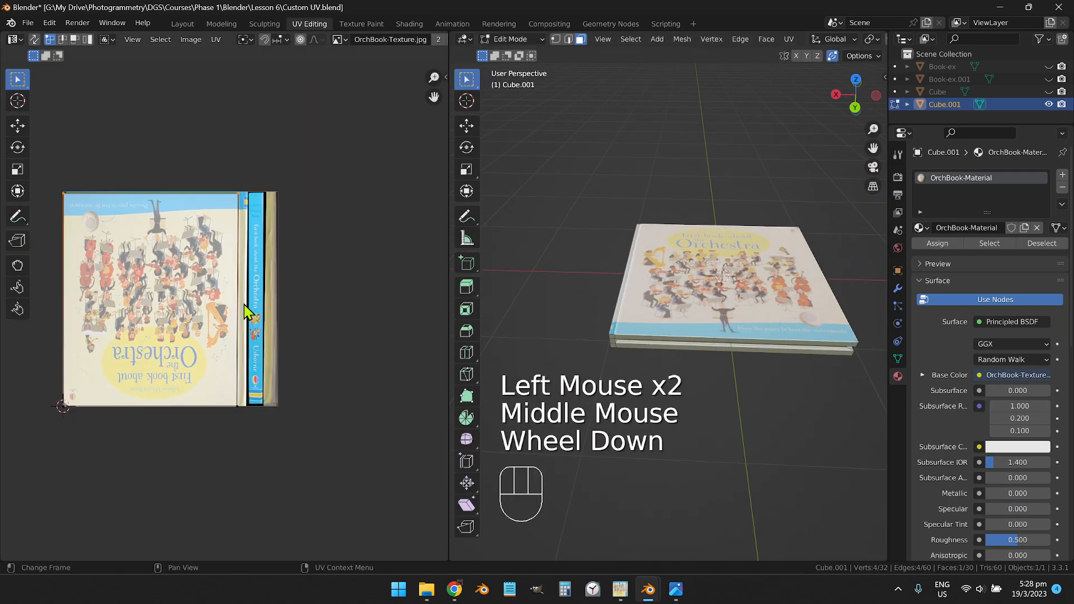
scroll(232, 305, up, 1)
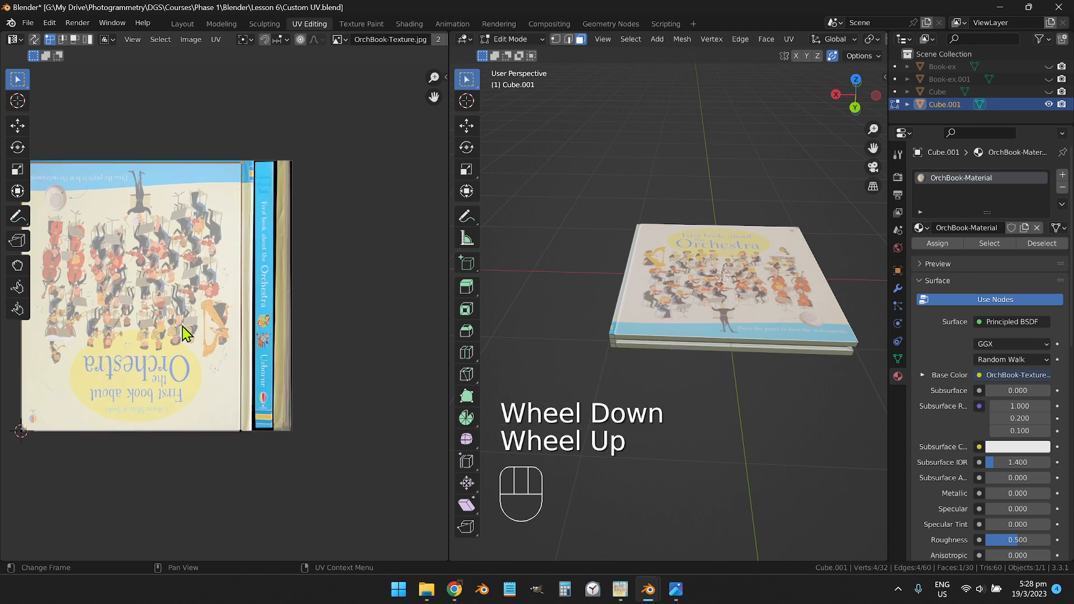